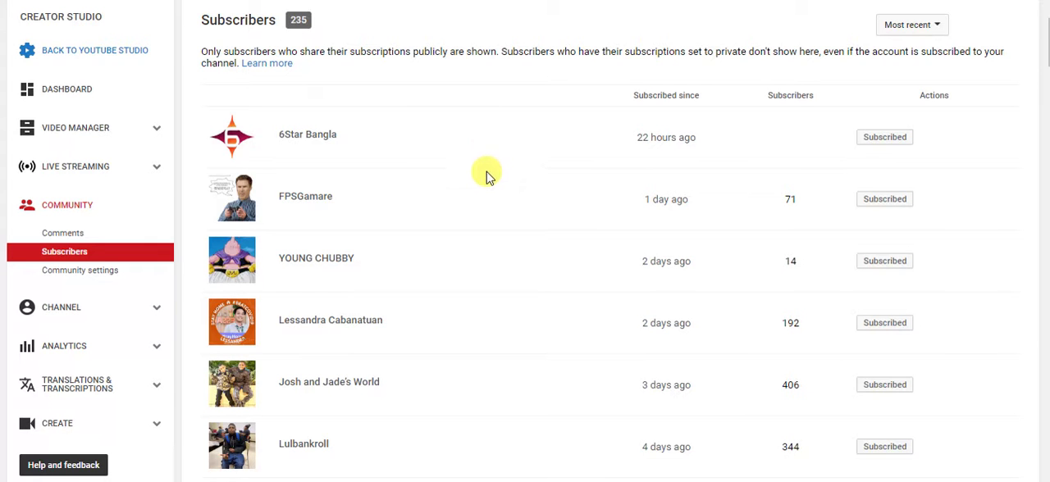
{"action": "scroll", "coordinate": [488, 171], "scroll_direction": "down", "scroll_amount": 2}
{"action": "scroll", "coordinate": [487, 170], "scroll_direction": "down", "scroll_amount": 2}
{"action": "scroll", "coordinate": [484, 168], "scroll_direction": "down", "scroll_amount": 2}
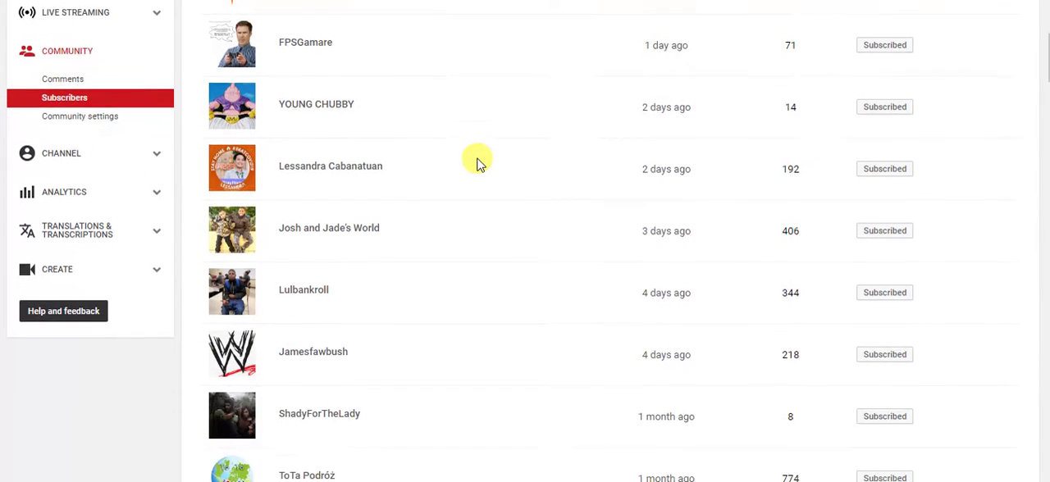
{"action": "scroll", "coordinate": [481, 164], "scroll_direction": "down", "scroll_amount": 2}
{"action": "scroll", "coordinate": [478, 161], "scroll_direction": "down", "scroll_amount": 2}
{"action": "scroll", "coordinate": [477, 162], "scroll_direction": "down", "scroll_amount": 2}
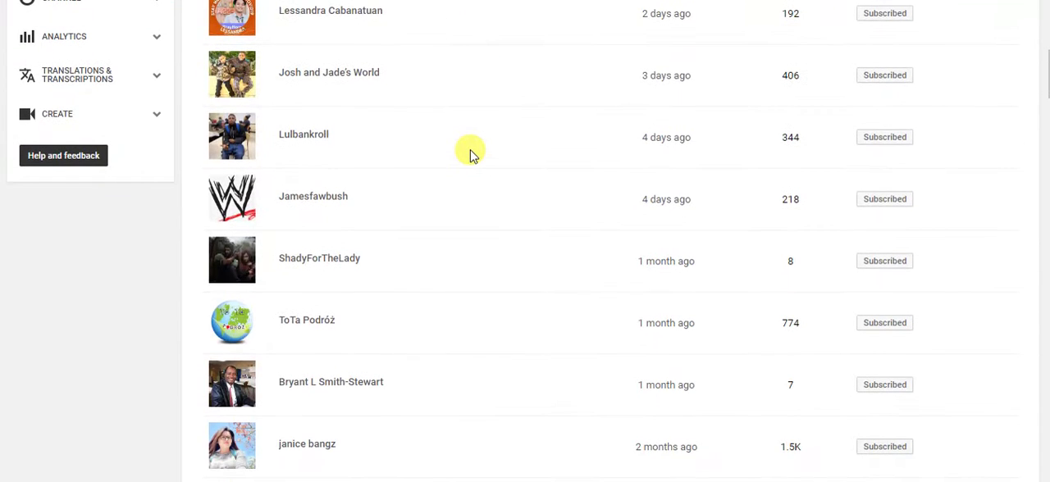
{"action": "scroll", "coordinate": [471, 156], "scroll_direction": "down", "scroll_amount": 2}
{"action": "scroll", "coordinate": [467, 152], "scroll_direction": "down", "scroll_amount": 1}
{"action": "scroll", "coordinate": [466, 148], "scroll_direction": "down", "scroll_amount": 2}
{"action": "scroll", "coordinate": [460, 141], "scroll_direction": "down", "scroll_amount": 2}
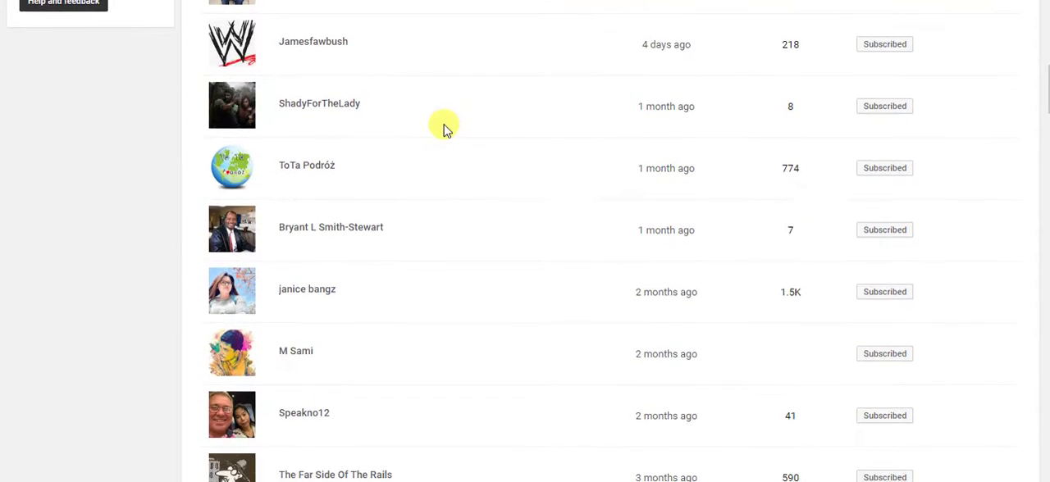
{"action": "scroll", "coordinate": [452, 132], "scroll_direction": "down", "scroll_amount": 2}
{"action": "scroll", "coordinate": [445, 128], "scroll_direction": "down", "scroll_amount": 1}
{"action": "scroll", "coordinate": [443, 129], "scroll_direction": "down", "scroll_amount": 2}
{"action": "scroll", "coordinate": [442, 129], "scroll_direction": "down", "scroll_amount": 1}
{"action": "scroll", "coordinate": [443, 129], "scroll_direction": "down", "scroll_amount": 1}
{"action": "scroll", "coordinate": [442, 129], "scroll_direction": "down", "scroll_amount": 1}
{"action": "scroll", "coordinate": [443, 129], "scroll_direction": "down", "scroll_amount": 1}
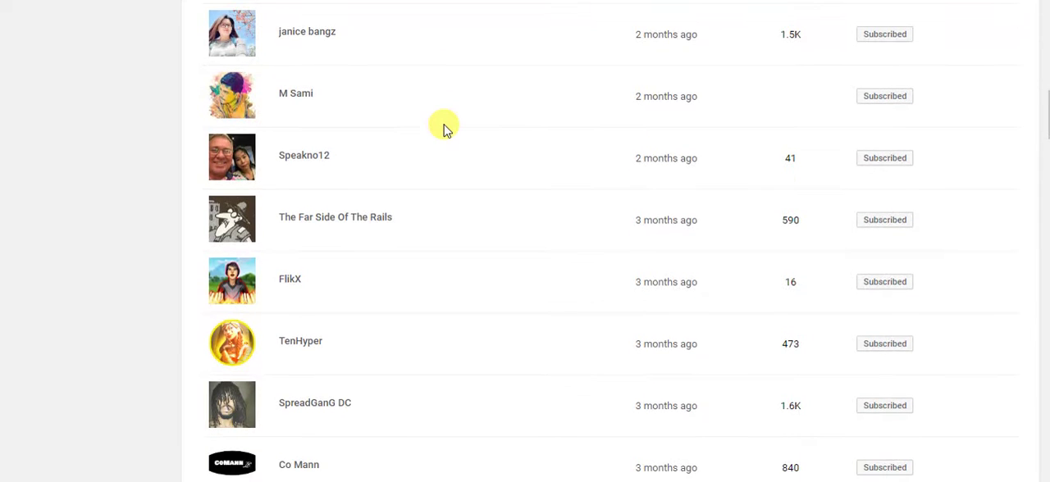
{"action": "scroll", "coordinate": [443, 128], "scroll_direction": "down", "scroll_amount": 1}
{"action": "scroll", "coordinate": [443, 129], "scroll_direction": "down", "scroll_amount": 1}
{"action": "scroll", "coordinate": [443, 128], "scroll_direction": "down", "scroll_amount": 1}
{"action": "scroll", "coordinate": [443, 129], "scroll_direction": "down", "scroll_amount": 1}
{"action": "scroll", "coordinate": [443, 129], "scroll_direction": "down", "scroll_amount": 1}
{"action": "scroll", "coordinate": [442, 129], "scroll_direction": "down", "scroll_amount": 1}
{"action": "scroll", "coordinate": [443, 129], "scroll_direction": "down", "scroll_amount": 1}
{"action": "scroll", "coordinate": [443, 129], "scroll_direction": "down", "scroll_amount": 1}
{"action": "scroll", "coordinate": [443, 128], "scroll_direction": "down", "scroll_amount": 1}
{"action": "scroll", "coordinate": [443, 129], "scroll_direction": "down", "scroll_amount": 1}
{"action": "scroll", "coordinate": [439, 123], "scroll_direction": "down", "scroll_amount": 1}
{"action": "scroll", "coordinate": [439, 123], "scroll_direction": "down", "scroll_amount": 1}
{"action": "scroll", "coordinate": [439, 123], "scroll_direction": "down", "scroll_amount": 1}
{"action": "scroll", "coordinate": [439, 123], "scroll_direction": "down", "scroll_amount": 1}
{"action": "scroll", "coordinate": [435, 123], "scroll_direction": "down", "scroll_amount": 1}
{"action": "scroll", "coordinate": [435, 123], "scroll_direction": "down", "scroll_amount": 1}
{"action": "scroll", "coordinate": [435, 123], "scroll_direction": "down", "scroll_amount": 1}
{"action": "scroll", "coordinate": [434, 123], "scroll_direction": "down", "scroll_amount": 1}
{"action": "scroll", "coordinate": [433, 123], "scroll_direction": "down", "scroll_amount": 1}
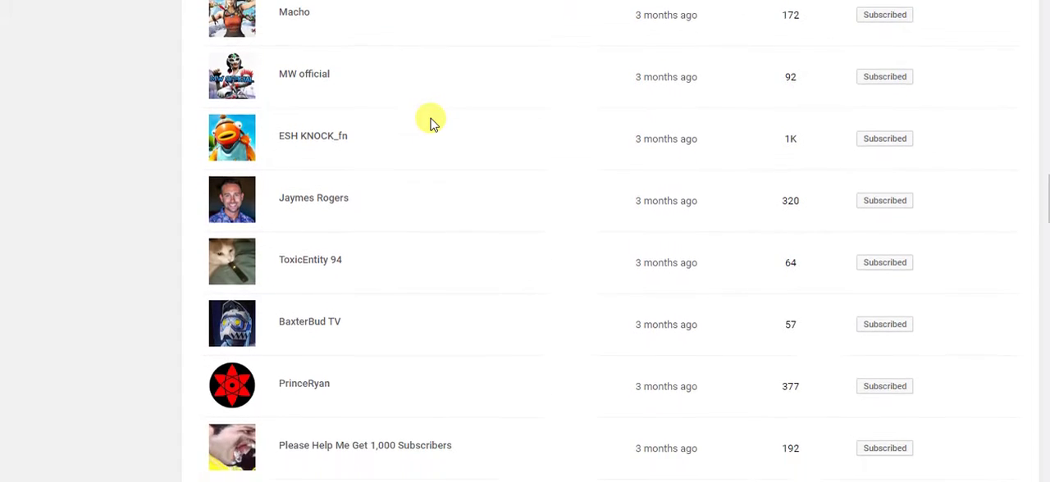
{"action": "scroll", "coordinate": [433, 123], "scroll_direction": "down", "scroll_amount": 1}
{"action": "scroll", "coordinate": [433, 123], "scroll_direction": "down", "scroll_amount": 1}
{"action": "scroll", "coordinate": [433, 123], "scroll_direction": "down", "scroll_amount": 1}
{"action": "scroll", "coordinate": [433, 123], "scroll_direction": "down", "scroll_amount": 1}
{"action": "scroll", "coordinate": [433, 123], "scroll_direction": "down", "scroll_amount": 1}
{"action": "scroll", "coordinate": [425, 120], "scroll_direction": "down", "scroll_amount": 1}
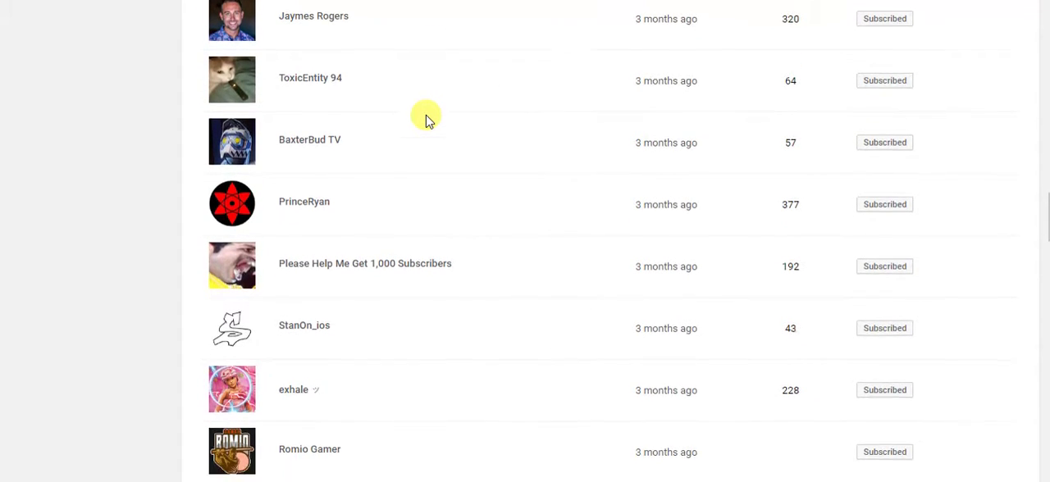
{"action": "scroll", "coordinate": [422, 114], "scroll_direction": "down", "scroll_amount": 2}
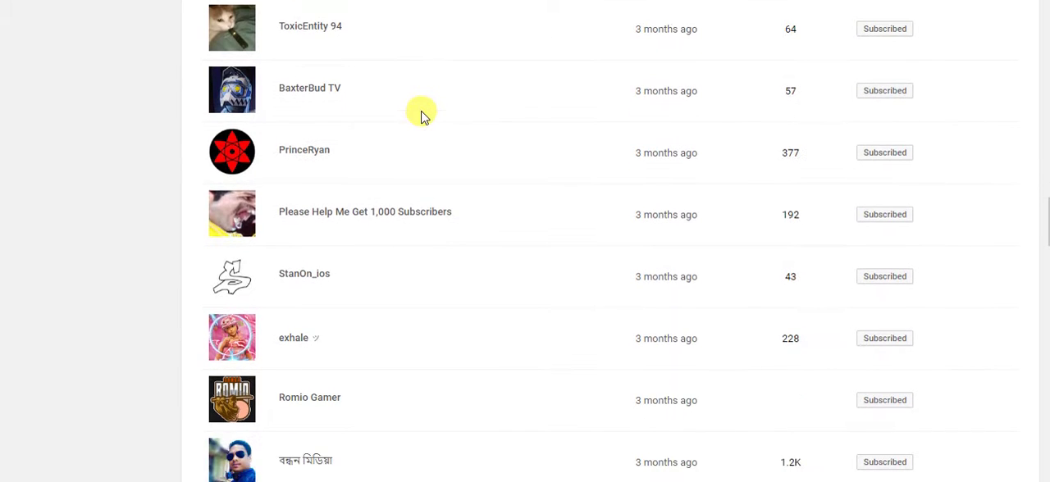
{"action": "scroll", "coordinate": [422, 114], "scroll_direction": "down", "scroll_amount": 1}
{"action": "scroll", "coordinate": [421, 114], "scroll_direction": "down", "scroll_amount": 1}
{"action": "scroll", "coordinate": [422, 114], "scroll_direction": "down", "scroll_amount": 1}
{"action": "scroll", "coordinate": [421, 114], "scroll_direction": "down", "scroll_amount": 1}
{"action": "scroll", "coordinate": [422, 114], "scroll_direction": "down", "scroll_amount": 1}
{"action": "scroll", "coordinate": [422, 114], "scroll_direction": "down", "scroll_amount": 1}
{"action": "scroll", "coordinate": [421, 114], "scroll_direction": "down", "scroll_amount": 1}
{"action": "scroll", "coordinate": [421, 114], "scroll_direction": "down", "scroll_amount": 1}
{"action": "scroll", "coordinate": [422, 114], "scroll_direction": "down", "scroll_amount": 1}
{"action": "scroll", "coordinate": [422, 114], "scroll_direction": "down", "scroll_amount": 1}
{"action": "scroll", "coordinate": [422, 114], "scroll_direction": "down", "scroll_amount": 1}
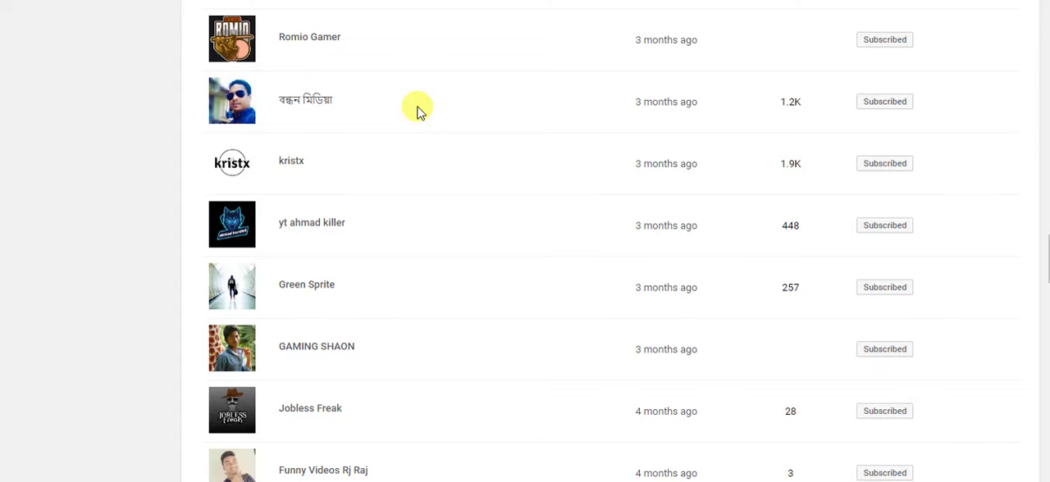
{"action": "scroll", "coordinate": [417, 110], "scroll_direction": "down", "scroll_amount": 1}
{"action": "scroll", "coordinate": [416, 109], "scroll_direction": "down", "scroll_amount": 1}
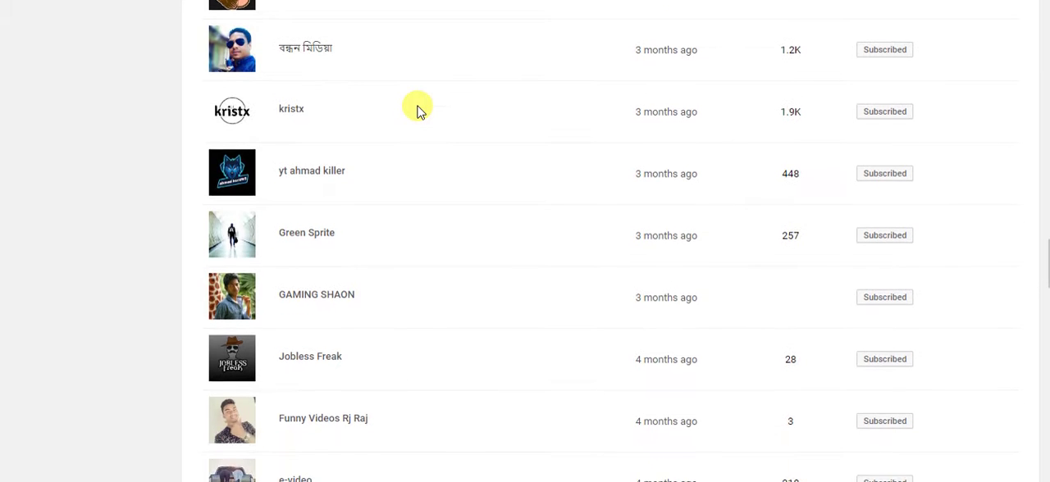
{"action": "scroll", "coordinate": [417, 109], "scroll_direction": "down", "scroll_amount": 1}
{"action": "scroll", "coordinate": [417, 109], "scroll_direction": "down", "scroll_amount": 1}
{"action": "scroll", "coordinate": [417, 109], "scroll_direction": "down", "scroll_amount": 1}
{"action": "scroll", "coordinate": [414, 105], "scroll_direction": "down", "scroll_amount": 1}
{"action": "scroll", "coordinate": [412, 100], "scroll_direction": "down", "scroll_amount": 1}
{"action": "scroll", "coordinate": [413, 101], "scroll_direction": "down", "scroll_amount": 1}
{"action": "scroll", "coordinate": [413, 101], "scroll_direction": "down", "scroll_amount": 1}
{"action": "scroll", "coordinate": [411, 98], "scroll_direction": "down", "scroll_amount": 1}
{"action": "scroll", "coordinate": [410, 96], "scroll_direction": "down", "scroll_amount": 1}
{"action": "scroll", "coordinate": [410, 97], "scroll_direction": "down", "scroll_amount": 1}
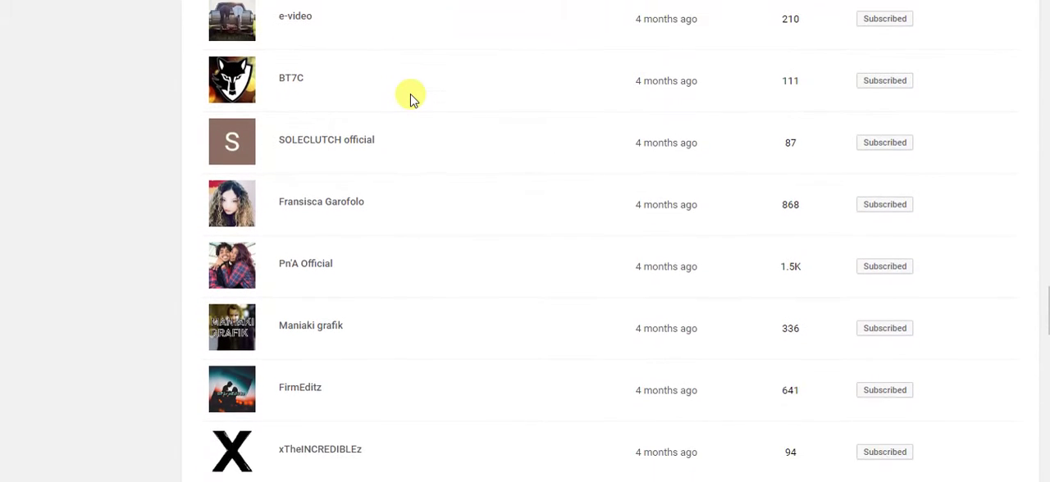
{"action": "scroll", "coordinate": [410, 97], "scroll_direction": "down", "scroll_amount": 1}
{"action": "scroll", "coordinate": [410, 97], "scroll_direction": "down", "scroll_amount": 1}
{"action": "scroll", "coordinate": [410, 97], "scroll_direction": "down", "scroll_amount": 1}
{"action": "scroll", "coordinate": [410, 96], "scroll_direction": "down", "scroll_amount": 1}
{"action": "scroll", "coordinate": [410, 97], "scroll_direction": "down", "scroll_amount": 1}
{"action": "scroll", "coordinate": [410, 97], "scroll_direction": "down", "scroll_amount": 1}
{"action": "scroll", "coordinate": [410, 97], "scroll_direction": "down", "scroll_amount": 1}
{"action": "scroll", "coordinate": [410, 96], "scroll_direction": "down", "scroll_amount": 1}
{"action": "scroll", "coordinate": [410, 96], "scroll_direction": "down", "scroll_amount": 1}
{"action": "scroll", "coordinate": [410, 97], "scroll_direction": "down", "scroll_amount": 1}
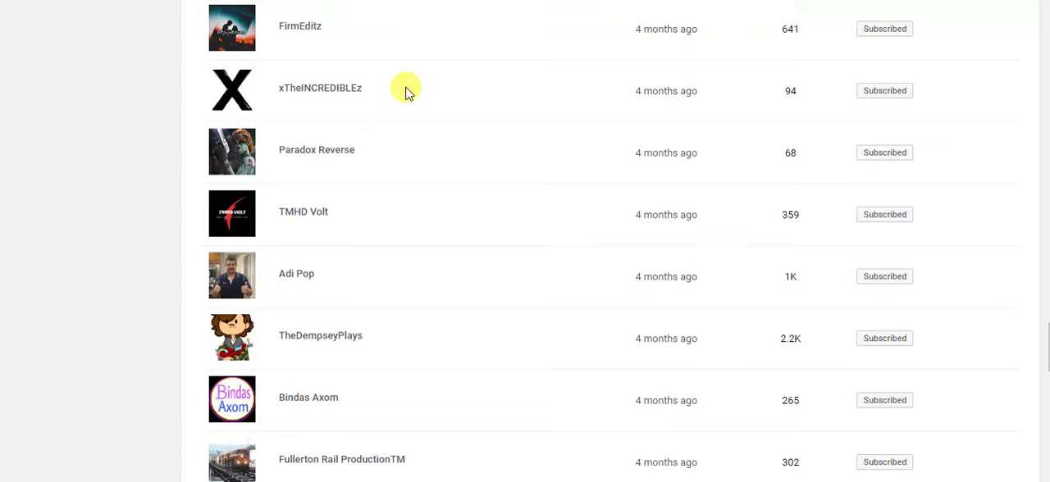
{"action": "scroll", "coordinate": [408, 90], "scroll_direction": "down", "scroll_amount": 1}
{"action": "scroll", "coordinate": [409, 90], "scroll_direction": "down", "scroll_amount": 1}
{"action": "scroll", "coordinate": [409, 90], "scroll_direction": "down", "scroll_amount": 1}
{"action": "scroll", "coordinate": [405, 89], "scroll_direction": "down", "scroll_amount": 1}
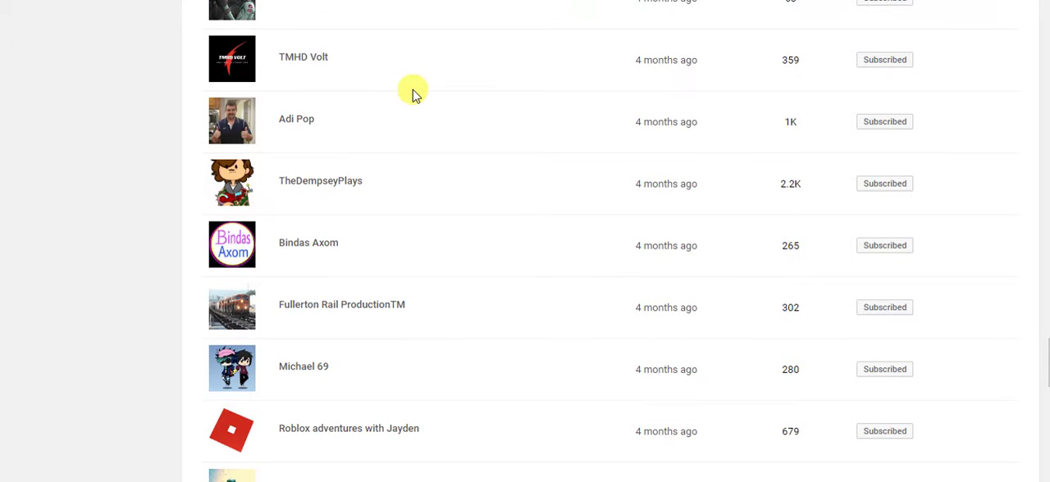
{"action": "scroll", "coordinate": [412, 93], "scroll_direction": "down", "scroll_amount": 1}
{"action": "scroll", "coordinate": [413, 93], "scroll_direction": "down", "scroll_amount": 1}
{"action": "scroll", "coordinate": [413, 92], "scroll_direction": "down", "scroll_amount": 1}
{"action": "scroll", "coordinate": [413, 92], "scroll_direction": "down", "scroll_amount": 1}
{"action": "scroll", "coordinate": [412, 93], "scroll_direction": "down", "scroll_amount": 1}
{"action": "scroll", "coordinate": [413, 92], "scroll_direction": "down", "scroll_amount": 1}
{"action": "scroll", "coordinate": [413, 93], "scroll_direction": "down", "scroll_amount": 1}
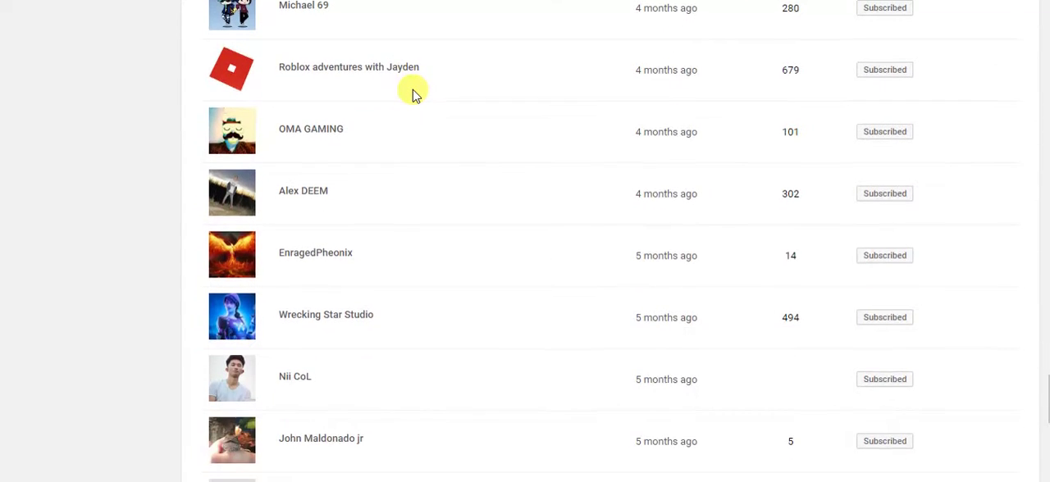
{"action": "scroll", "coordinate": [412, 93], "scroll_direction": "down", "scroll_amount": 1}
{"action": "scroll", "coordinate": [451, 129], "scroll_direction": "down", "scroll_amount": 1}
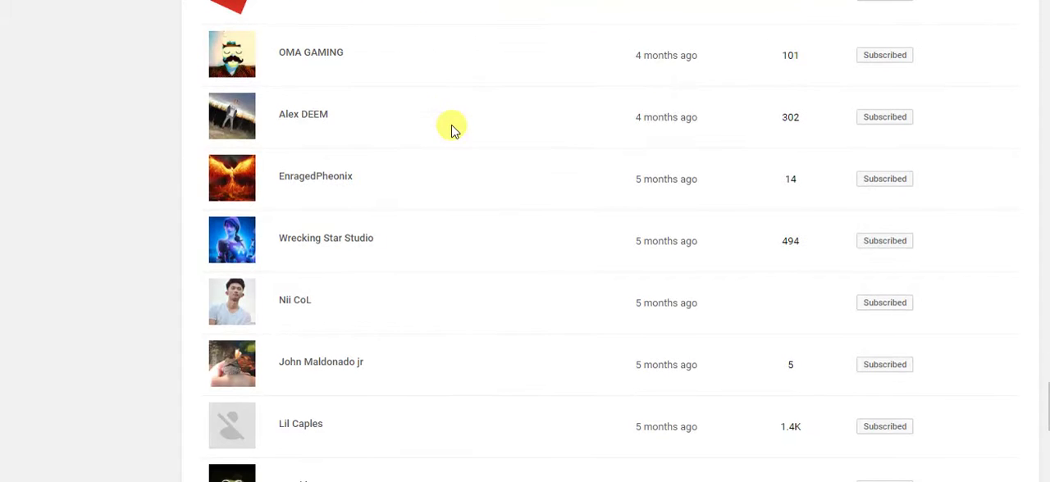
{"action": "scroll", "coordinate": [451, 129], "scroll_direction": "down", "scroll_amount": 1}
{"action": "scroll", "coordinate": [447, 123], "scroll_direction": "down", "scroll_amount": 1}
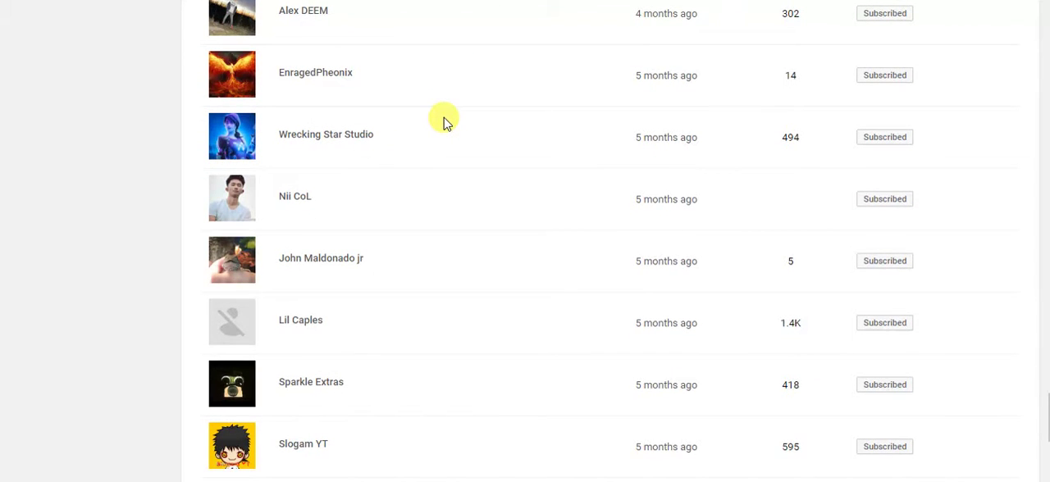
{"action": "scroll", "coordinate": [443, 122], "scroll_direction": "down", "scroll_amount": 1}
{"action": "scroll", "coordinate": [443, 121], "scroll_direction": "down", "scroll_amount": 1}
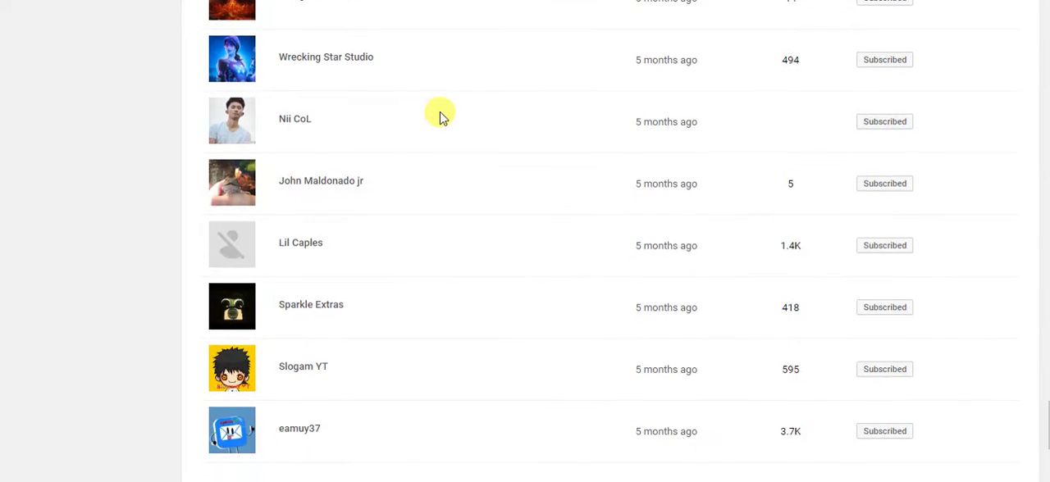
{"action": "scroll", "coordinate": [440, 115], "scroll_direction": "down", "scroll_amount": 1}
{"action": "scroll", "coordinate": [439, 115], "scroll_direction": "down", "scroll_amount": 1}
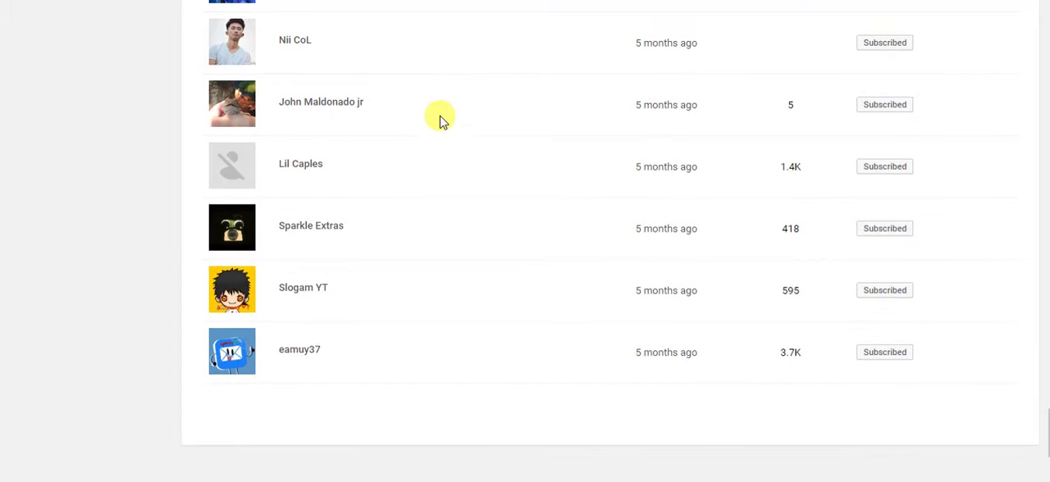
{"action": "scroll", "coordinate": [439, 115], "scroll_direction": "down", "scroll_amount": 1}
{"action": "scroll", "coordinate": [440, 114], "scroll_direction": "down", "scroll_amount": 1}
{"action": "scroll", "coordinate": [440, 115], "scroll_direction": "down", "scroll_amount": 1}
{"action": "scroll", "coordinate": [442, 120], "scroll_direction": "down", "scroll_amount": 1}
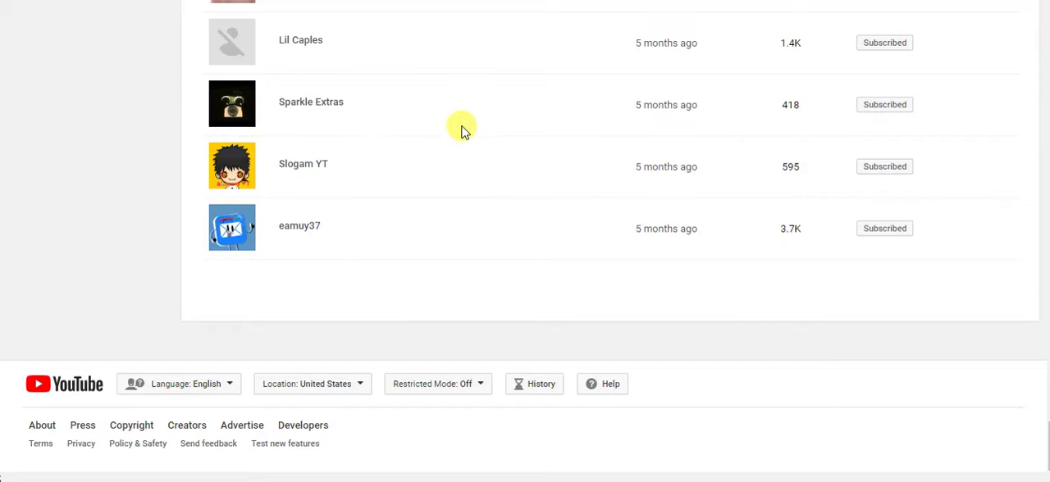
{"action": "scroll", "coordinate": [471, 135], "scroll_direction": "up", "scroll_amount": 4}
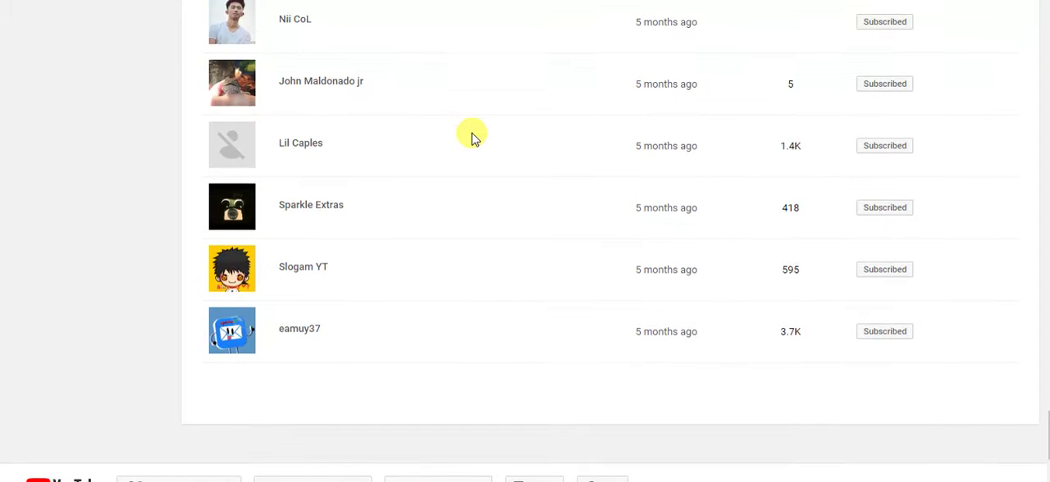
{"action": "scroll", "coordinate": [471, 135], "scroll_direction": "up", "scroll_amount": 3}
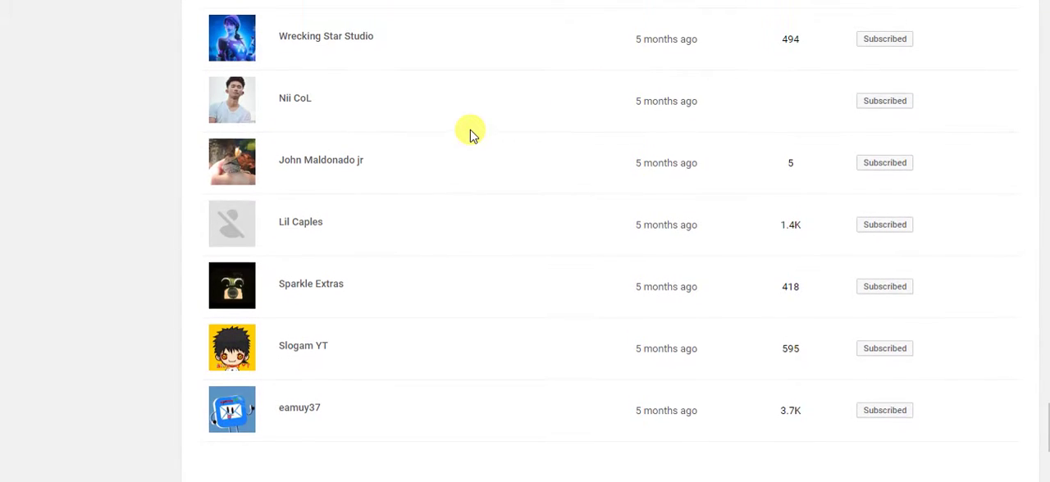
{"action": "scroll", "coordinate": [472, 133], "scroll_direction": "up", "scroll_amount": 2}
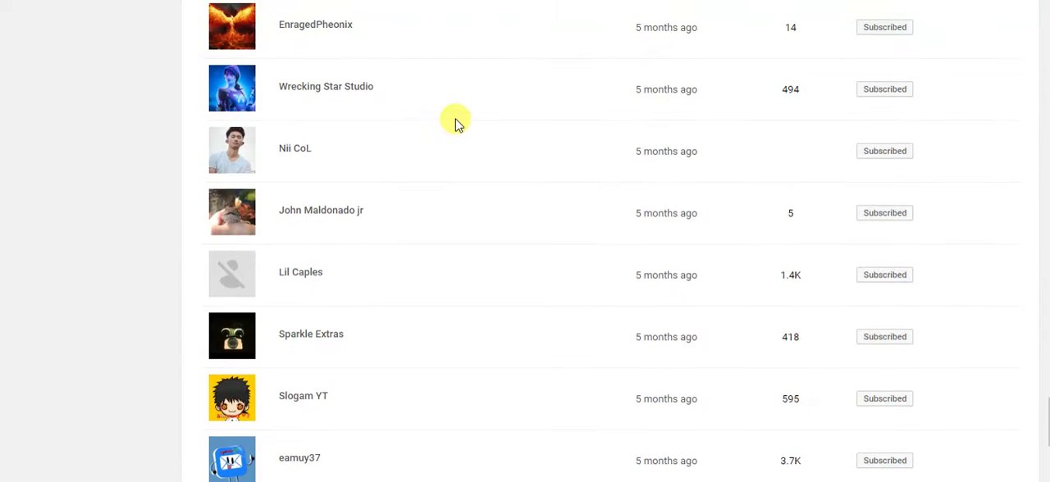
{"action": "scroll", "coordinate": [455, 123], "scroll_direction": "up", "scroll_amount": 2}
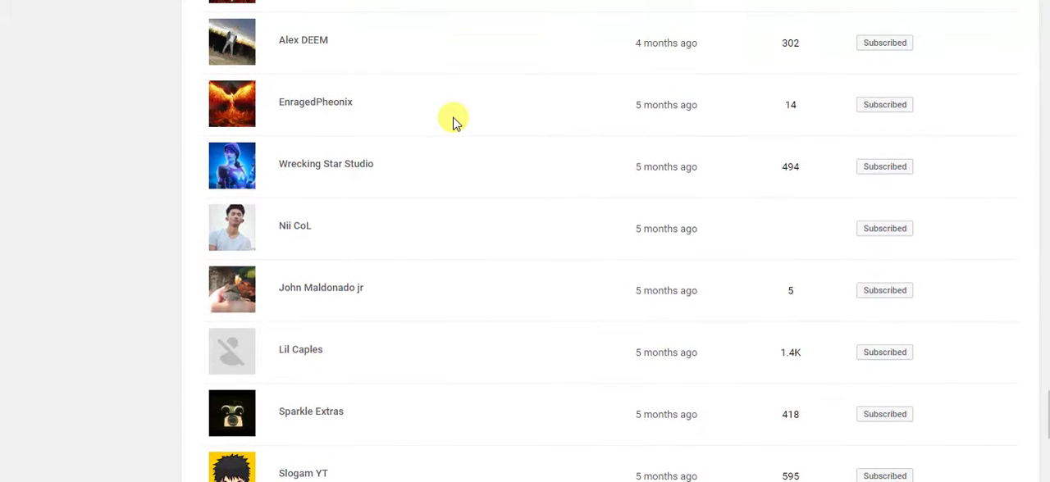
{"action": "scroll", "coordinate": [456, 123], "scroll_direction": "up", "scroll_amount": 2}
{"action": "scroll", "coordinate": [455, 122], "scroll_direction": "up", "scroll_amount": 1}
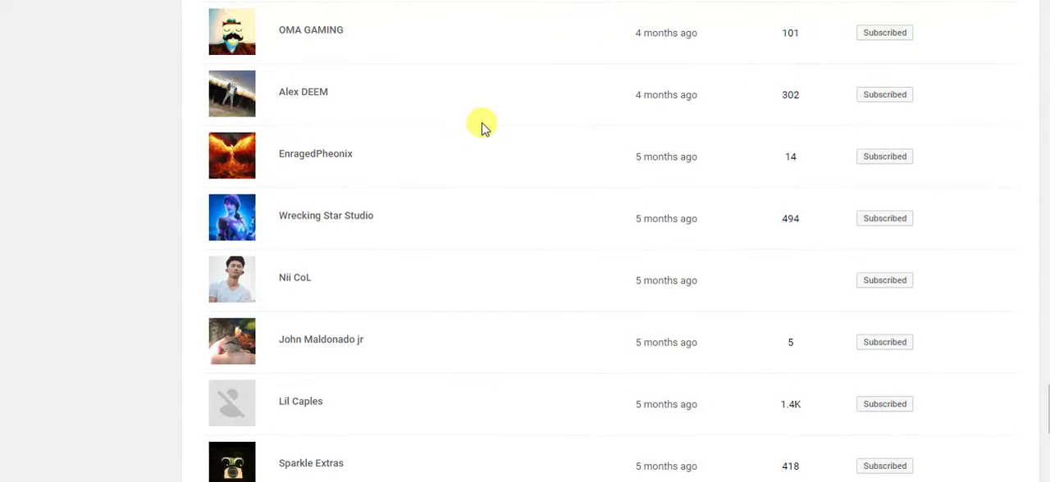
{"action": "scroll", "coordinate": [481, 125], "scroll_direction": "up", "scroll_amount": 2}
{"action": "scroll", "coordinate": [468, 120], "scroll_direction": "up", "scroll_amount": 2}
{"action": "scroll", "coordinate": [463, 120], "scroll_direction": "up", "scroll_amount": 1}
{"action": "scroll", "coordinate": [464, 120], "scroll_direction": "up", "scroll_amount": 2}
{"action": "scroll", "coordinate": [461, 117], "scroll_direction": "up", "scroll_amount": 1}
{"action": "scroll", "coordinate": [461, 116], "scroll_direction": "up", "scroll_amount": 2}
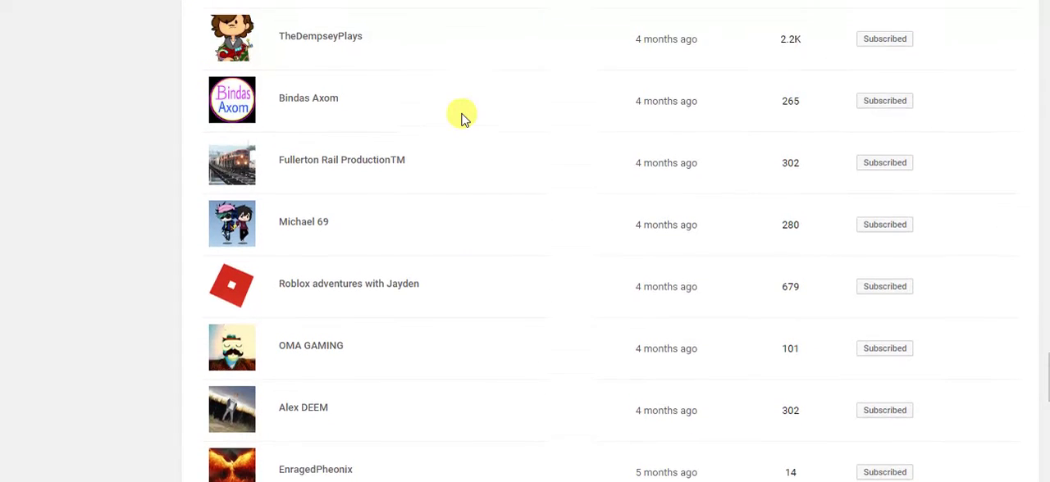
{"action": "scroll", "coordinate": [460, 117], "scroll_direction": "up", "scroll_amount": 1}
{"action": "scroll", "coordinate": [461, 116], "scroll_direction": "up", "scroll_amount": 2}
{"action": "scroll", "coordinate": [459, 116], "scroll_direction": "up", "scroll_amount": 1}
{"action": "scroll", "coordinate": [457, 115], "scroll_direction": "up", "scroll_amount": 1}
{"action": "scroll", "coordinate": [457, 115], "scroll_direction": "up", "scroll_amount": 1}
{"action": "scroll", "coordinate": [457, 115], "scroll_direction": "up", "scroll_amount": 1}
{"action": "scroll", "coordinate": [457, 115], "scroll_direction": "up", "scroll_amount": 1}
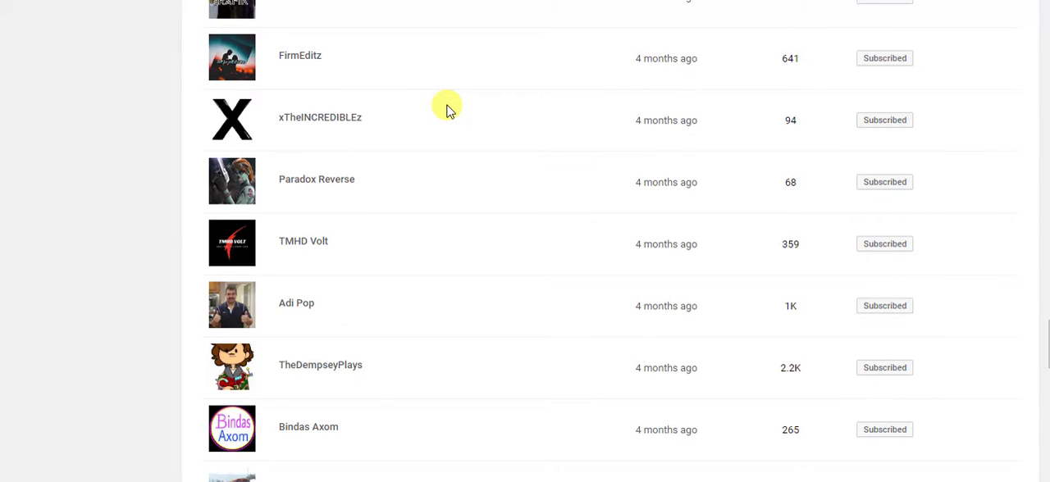
{"action": "scroll", "coordinate": [447, 109], "scroll_direction": "up", "scroll_amount": 1}
{"action": "scroll", "coordinate": [447, 108], "scroll_direction": "up", "scroll_amount": 1}
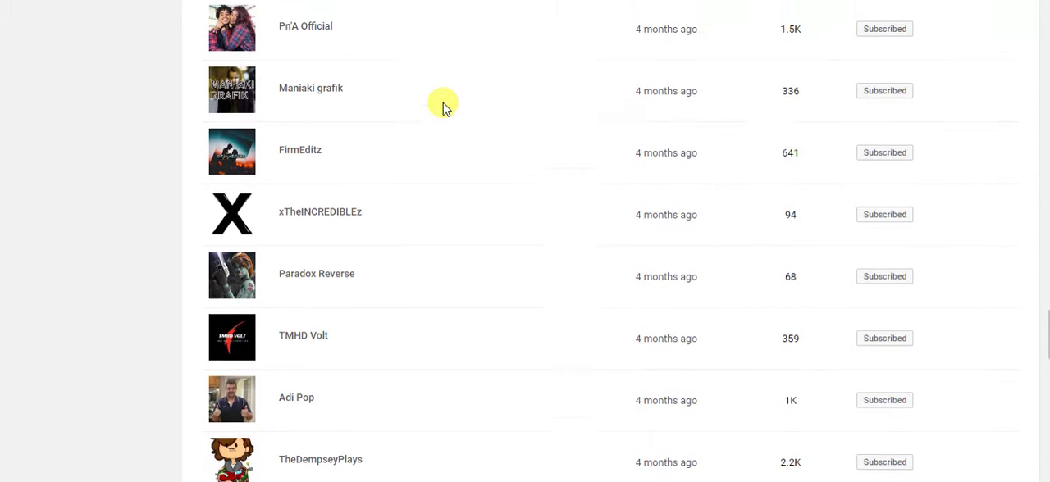
{"action": "scroll", "coordinate": [443, 103], "scroll_direction": "up", "scroll_amount": 1}
{"action": "scroll", "coordinate": [443, 102], "scroll_direction": "up", "scroll_amount": 1}
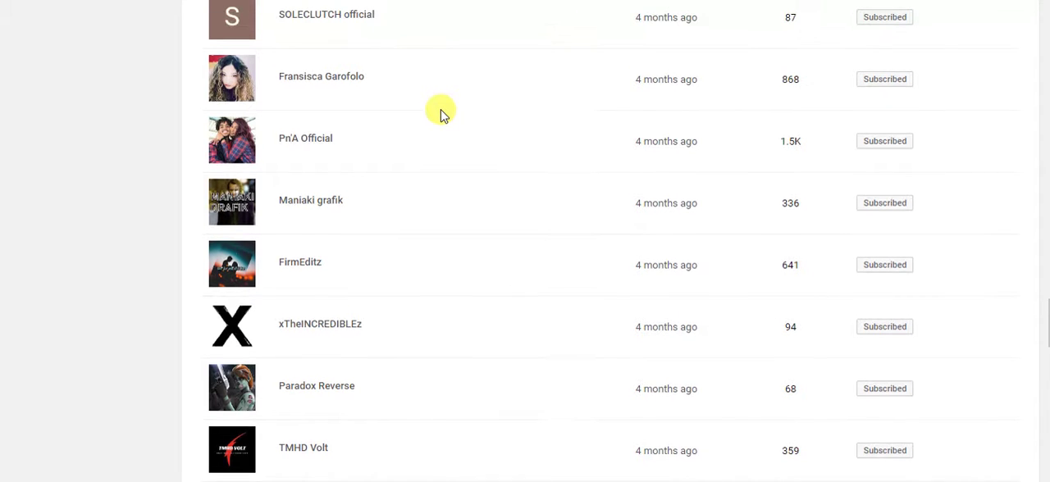
{"action": "scroll", "coordinate": [440, 114], "scroll_direction": "up", "scroll_amount": 1}
{"action": "scroll", "coordinate": [440, 113], "scroll_direction": "up", "scroll_amount": 1}
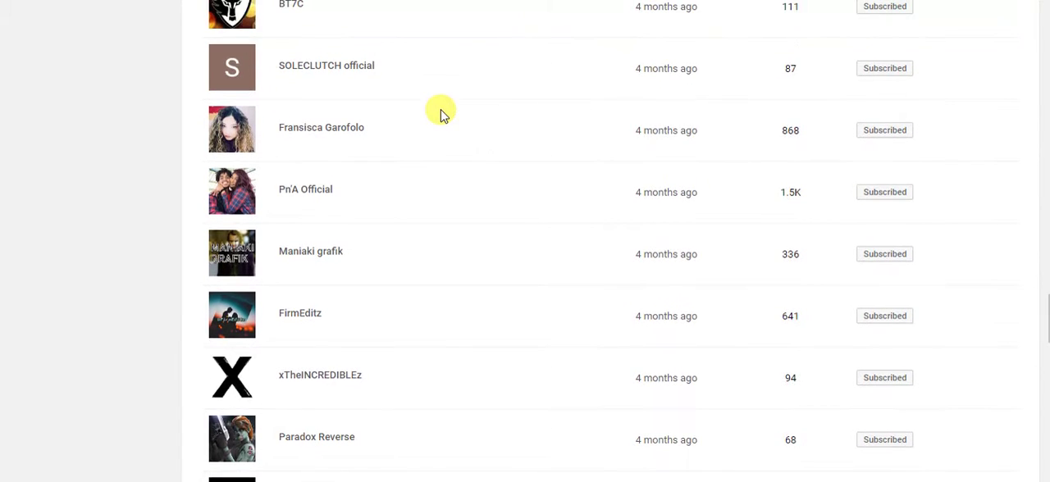
{"action": "scroll", "coordinate": [441, 113], "scroll_direction": "up", "scroll_amount": 1}
{"action": "scroll", "coordinate": [441, 114], "scroll_direction": "up", "scroll_amount": 2}
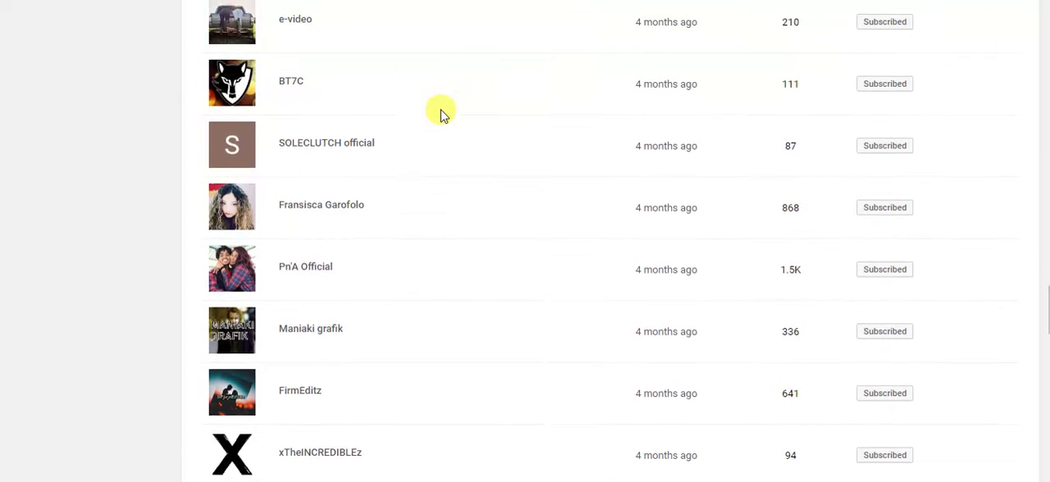
{"action": "scroll", "coordinate": [440, 114], "scroll_direction": "up", "scroll_amount": 1}
{"action": "scroll", "coordinate": [441, 113], "scroll_direction": "up", "scroll_amount": 1}
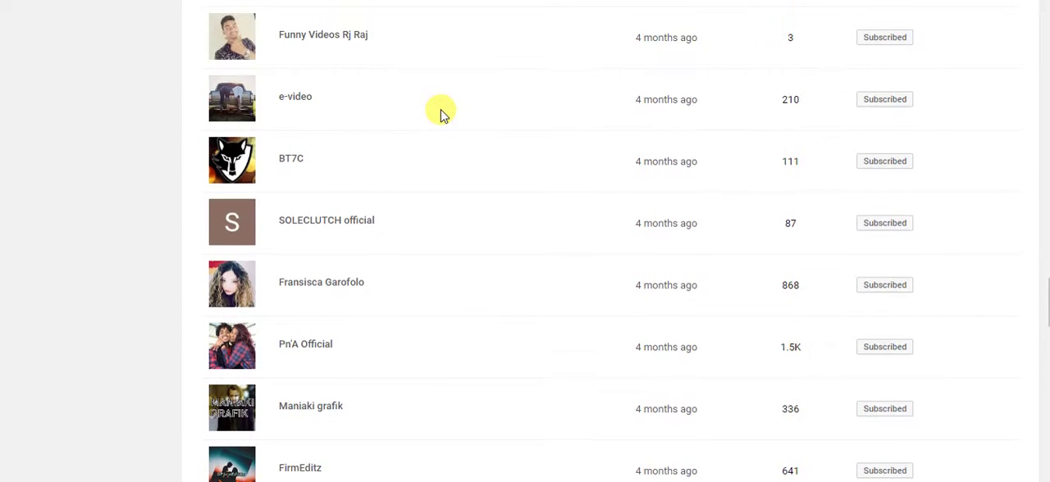
{"action": "scroll", "coordinate": [441, 113], "scroll_direction": "up", "scroll_amount": 1}
{"action": "scroll", "coordinate": [440, 113], "scroll_direction": "up", "scroll_amount": 1}
{"action": "scroll", "coordinate": [441, 113], "scroll_direction": "up", "scroll_amount": 1}
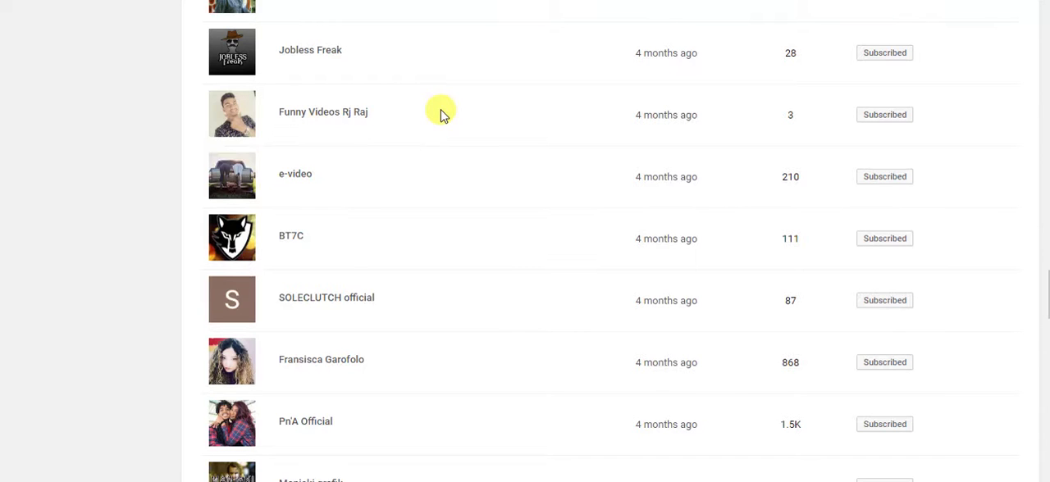
{"action": "scroll", "coordinate": [441, 113], "scroll_direction": "up", "scroll_amount": 1}
{"action": "scroll", "coordinate": [428, 104], "scroll_direction": "up", "scroll_amount": 1}
{"action": "scroll", "coordinate": [428, 104], "scroll_direction": "up", "scroll_amount": 1}
{"action": "scroll", "coordinate": [428, 105], "scroll_direction": "up", "scroll_amount": 1}
{"action": "scroll", "coordinate": [428, 104], "scroll_direction": "up", "scroll_amount": 1}
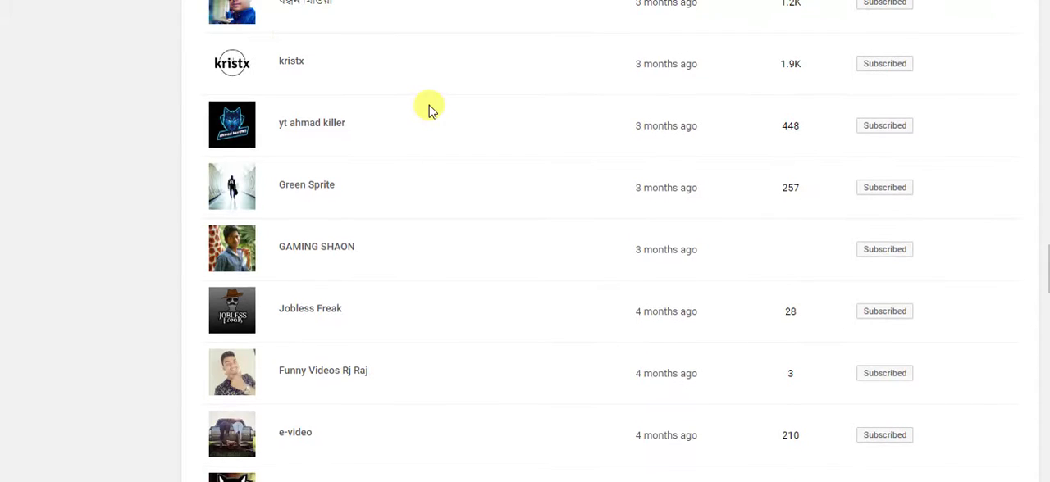
{"action": "scroll", "coordinate": [428, 104], "scroll_direction": "up", "scroll_amount": 1}
{"action": "scroll", "coordinate": [424, 104], "scroll_direction": "up", "scroll_amount": 1}
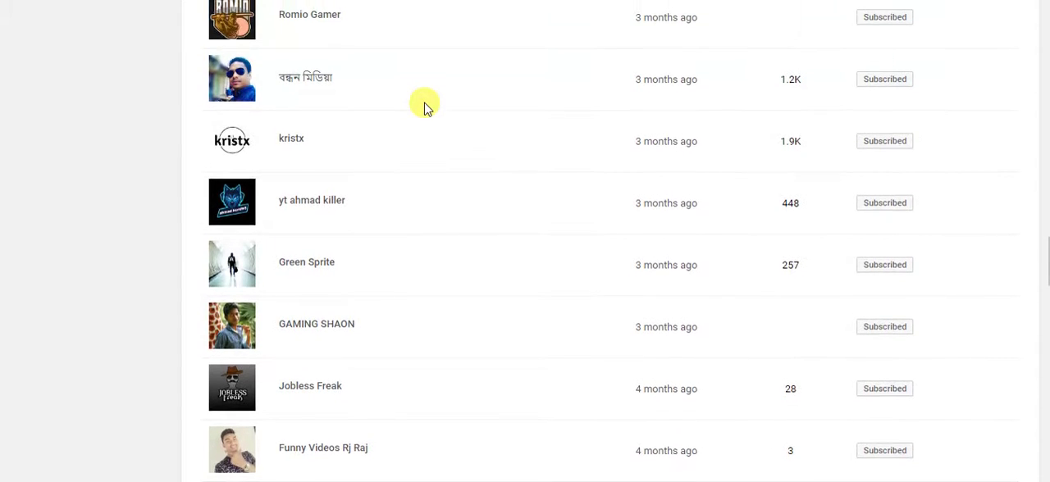
{"action": "scroll", "coordinate": [424, 104], "scroll_direction": "up", "scroll_amount": 1}
{"action": "scroll", "coordinate": [424, 104], "scroll_direction": "up", "scroll_amount": 1}
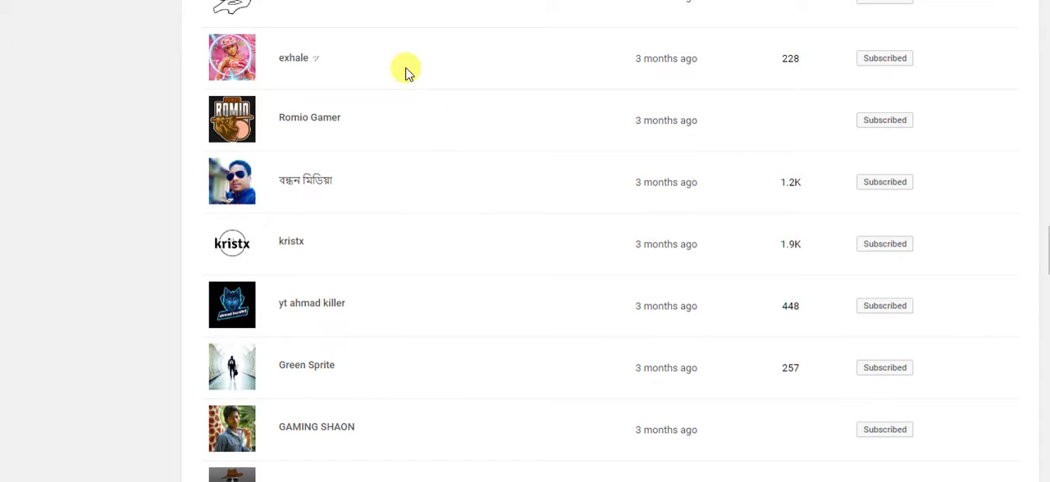
{"action": "scroll", "coordinate": [409, 73], "scroll_direction": "up", "scroll_amount": 1}
{"action": "scroll", "coordinate": [410, 73], "scroll_direction": "up", "scroll_amount": 1}
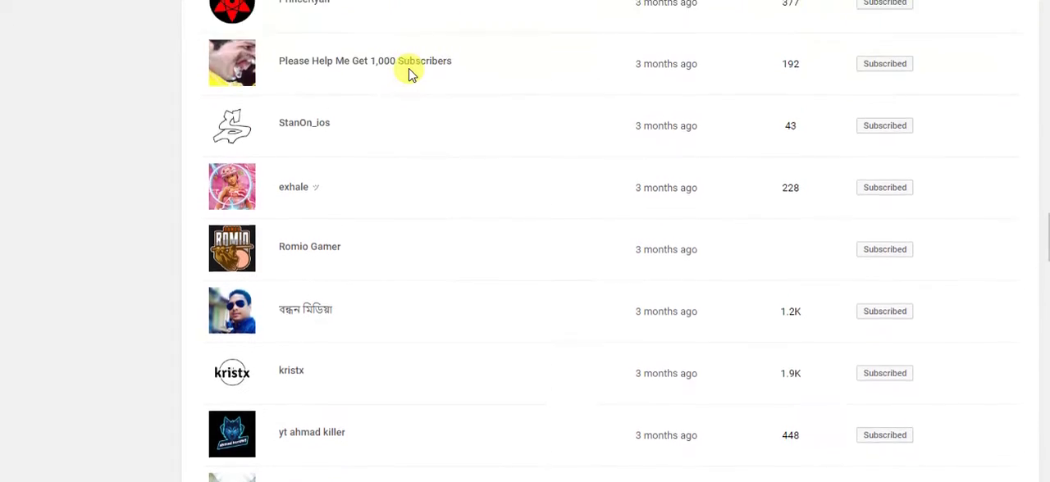
{"action": "scroll", "coordinate": [418, 79], "scroll_direction": "up", "scroll_amount": 1}
{"action": "scroll", "coordinate": [447, 91], "scroll_direction": "up", "scroll_amount": 1}
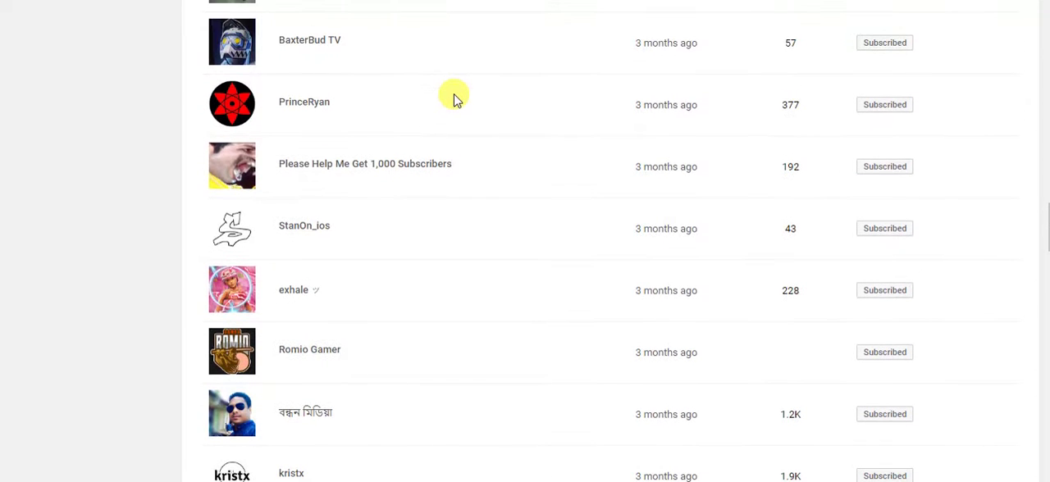
{"action": "scroll", "coordinate": [450, 90], "scroll_direction": "up", "scroll_amount": 1}
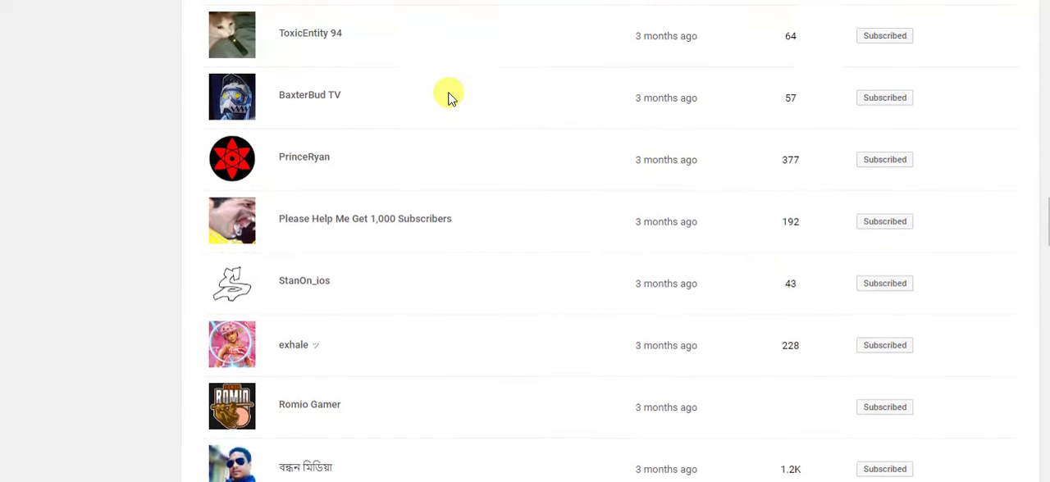
{"action": "scroll", "coordinate": [448, 95], "scroll_direction": "up", "scroll_amount": 1}
{"action": "scroll", "coordinate": [448, 95], "scroll_direction": "up", "scroll_amount": 1}
{"action": "scroll", "coordinate": [448, 96], "scroll_direction": "up", "scroll_amount": 1}
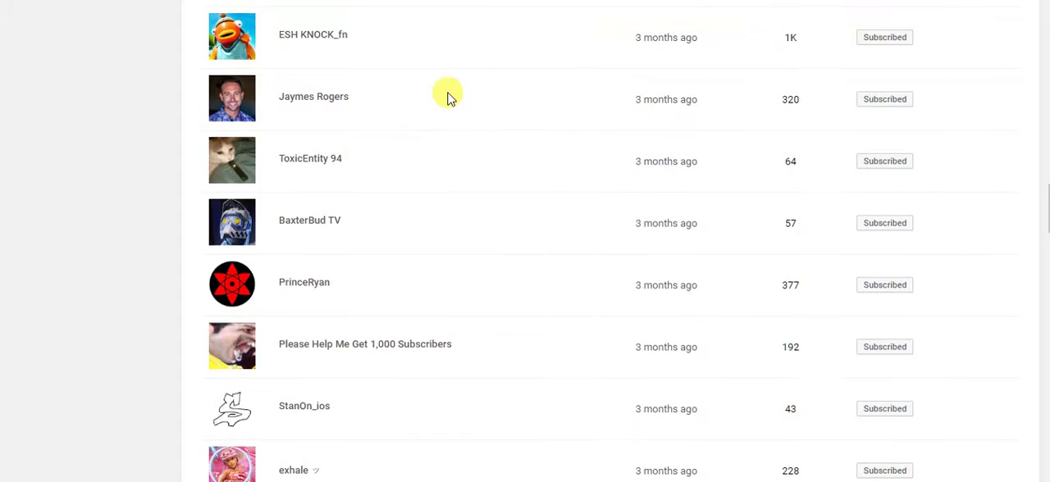
{"action": "scroll", "coordinate": [448, 96], "scroll_direction": "up", "scroll_amount": 1}
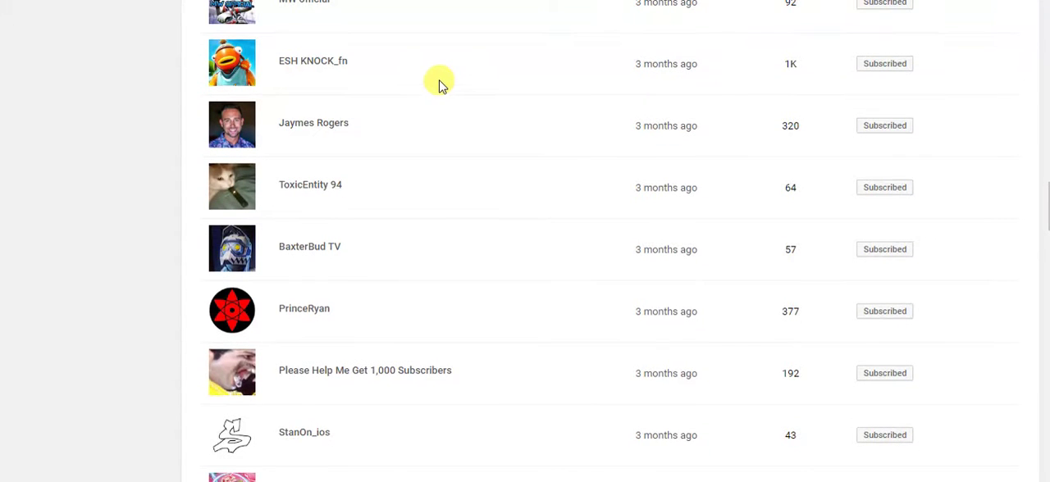
{"action": "scroll", "coordinate": [443, 91], "scroll_direction": "up", "scroll_amount": 1}
{"action": "scroll", "coordinate": [441, 87], "scroll_direction": "up", "scroll_amount": 1}
{"action": "scroll", "coordinate": [439, 85], "scroll_direction": "up", "scroll_amount": 1}
{"action": "scroll", "coordinate": [439, 82], "scroll_direction": "up", "scroll_amount": 1}
{"action": "scroll", "coordinate": [439, 82], "scroll_direction": "up", "scroll_amount": 1}
{"action": "scroll", "coordinate": [439, 82], "scroll_direction": "up", "scroll_amount": 1}
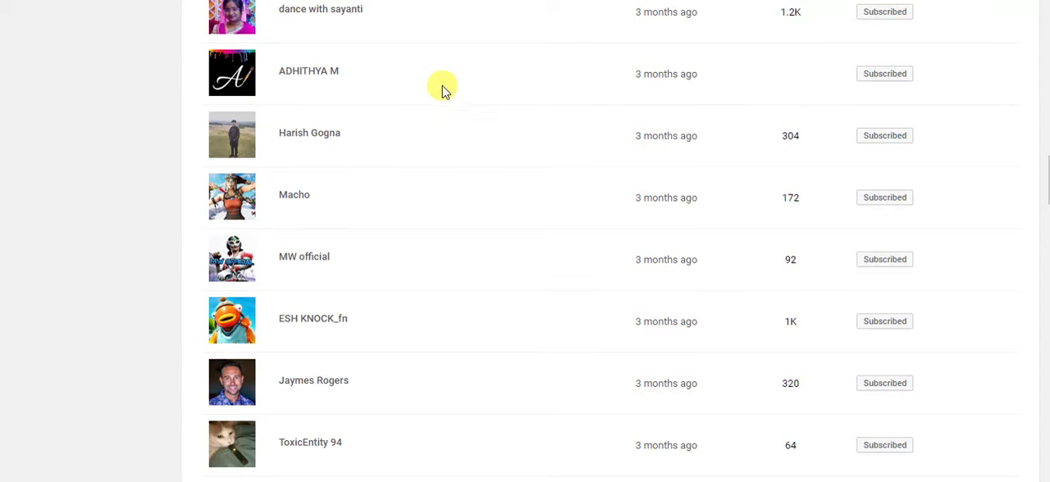
{"action": "scroll", "coordinate": [447, 105], "scroll_direction": "up", "scroll_amount": 1}
{"action": "scroll", "coordinate": [447, 105], "scroll_direction": "up", "scroll_amount": 1}
{"action": "scroll", "coordinate": [443, 107], "scroll_direction": "up", "scroll_amount": 1}
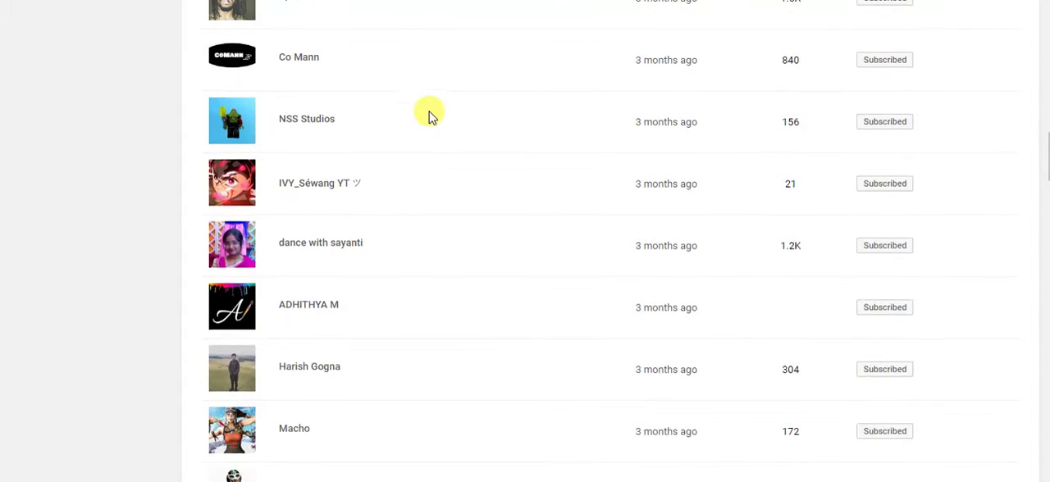
{"action": "scroll", "coordinate": [431, 114], "scroll_direction": "up", "scroll_amount": 1}
{"action": "scroll", "coordinate": [428, 111], "scroll_direction": "up", "scroll_amount": 1}
{"action": "scroll", "coordinate": [426, 111], "scroll_direction": "up", "scroll_amount": 1}
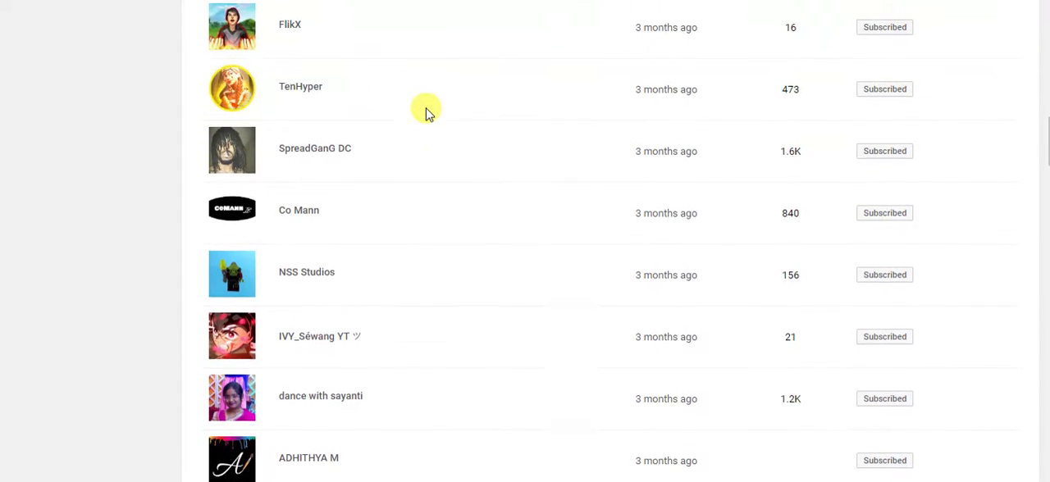
{"action": "scroll", "coordinate": [426, 111], "scroll_direction": "up", "scroll_amount": 1}
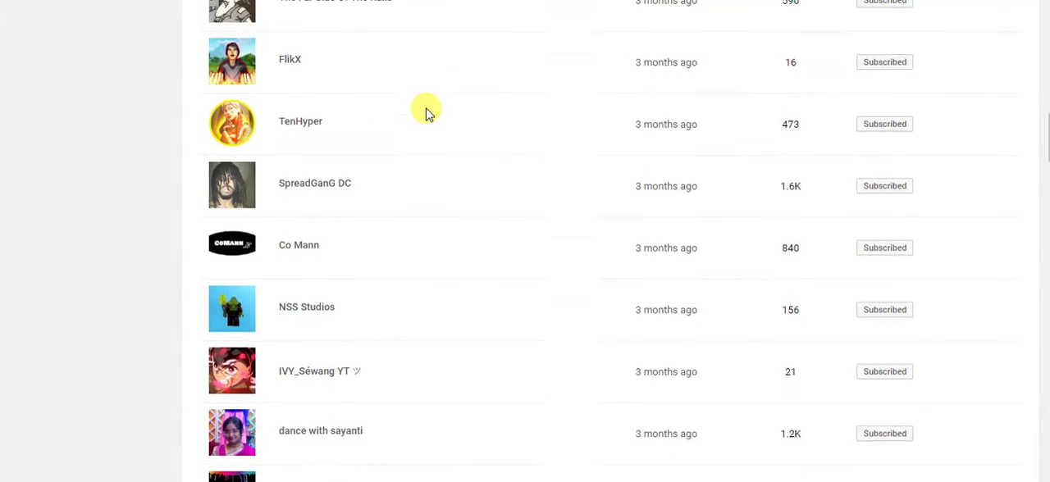
{"action": "scroll", "coordinate": [426, 111], "scroll_direction": "up", "scroll_amount": 1}
{"action": "scroll", "coordinate": [427, 111], "scroll_direction": "up", "scroll_amount": 1}
{"action": "scroll", "coordinate": [427, 111], "scroll_direction": "up", "scroll_amount": 1}
{"action": "scroll", "coordinate": [427, 108], "scroll_direction": "up", "scroll_amount": 1}
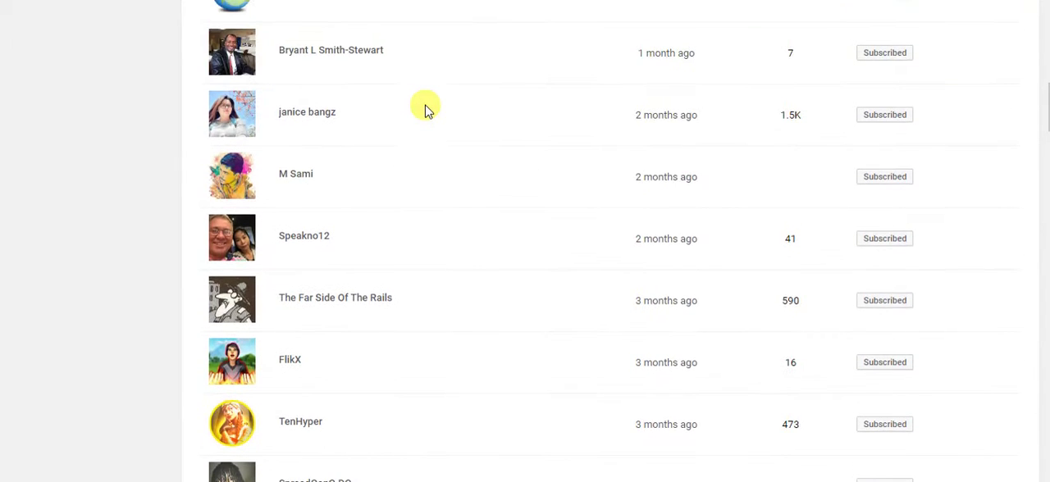
{"action": "scroll", "coordinate": [432, 92], "scroll_direction": "up", "scroll_amount": 1}
{"action": "scroll", "coordinate": [432, 92], "scroll_direction": "up", "scroll_amount": 1}
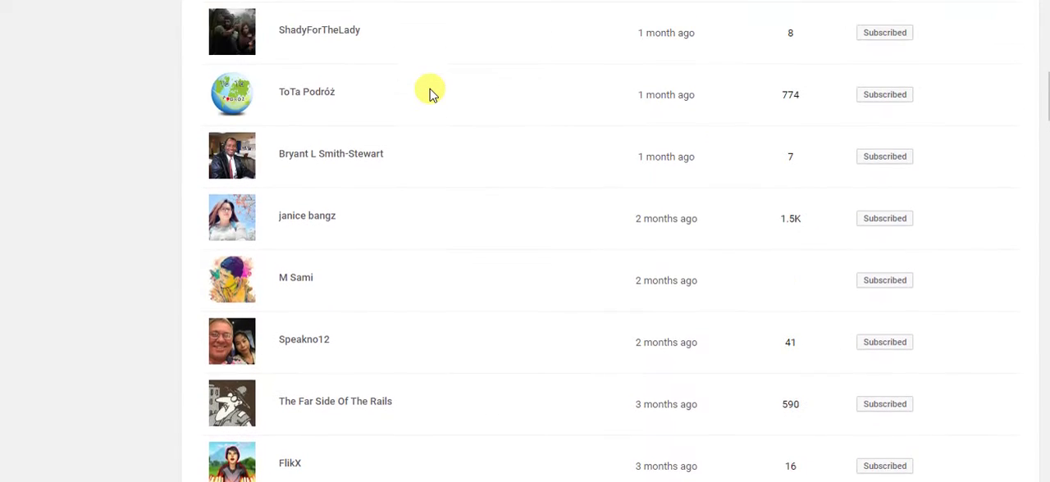
{"action": "scroll", "coordinate": [431, 92], "scroll_direction": "up", "scroll_amount": 1}
{"action": "scroll", "coordinate": [432, 92], "scroll_direction": "up", "scroll_amount": 1}
{"action": "scroll", "coordinate": [431, 92], "scroll_direction": "up", "scroll_amount": 1}
{"action": "scroll", "coordinate": [431, 92], "scroll_direction": "up", "scroll_amount": 1}
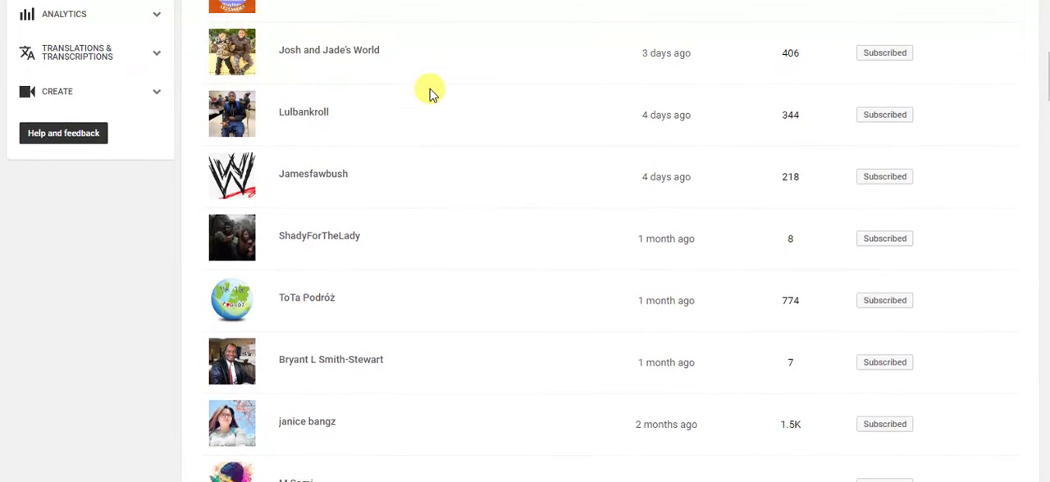
{"action": "scroll", "coordinate": [431, 91], "scroll_direction": "up", "scroll_amount": 1}
{"action": "scroll", "coordinate": [432, 92], "scroll_direction": "up", "scroll_amount": 1}
{"action": "scroll", "coordinate": [431, 92], "scroll_direction": "up", "scroll_amount": 1}
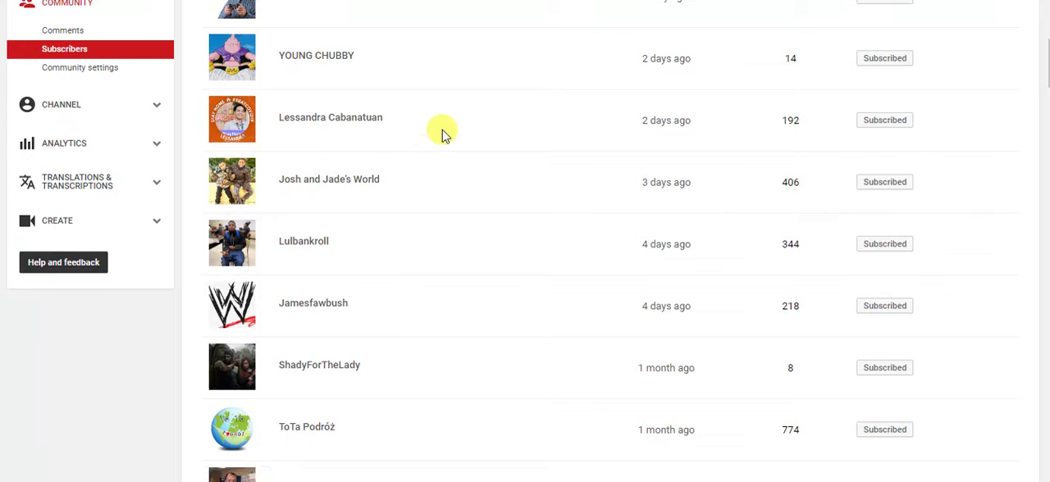
{"action": "scroll", "coordinate": [500, 131], "scroll_direction": "up", "scroll_amount": 1}
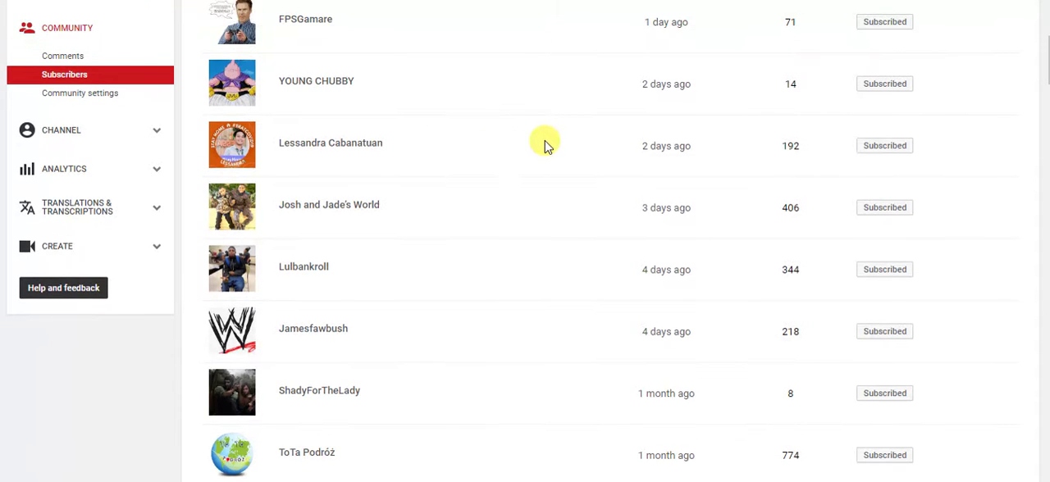
{"action": "scroll", "coordinate": [541, 151], "scroll_direction": "up", "scroll_amount": 1}
{"action": "scroll", "coordinate": [540, 143], "scroll_direction": "up", "scroll_amount": 1}
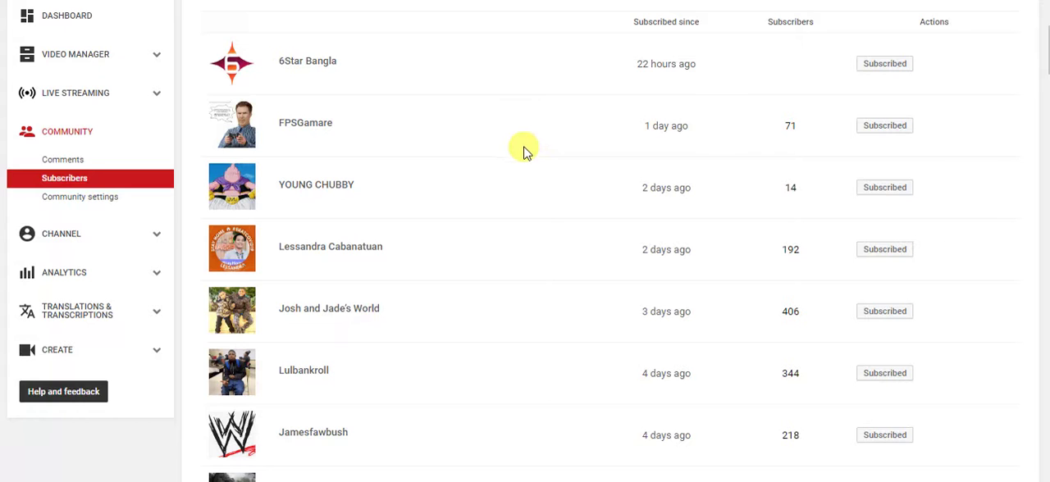
{"action": "scroll", "coordinate": [515, 146], "scroll_direction": "up", "scroll_amount": 1}
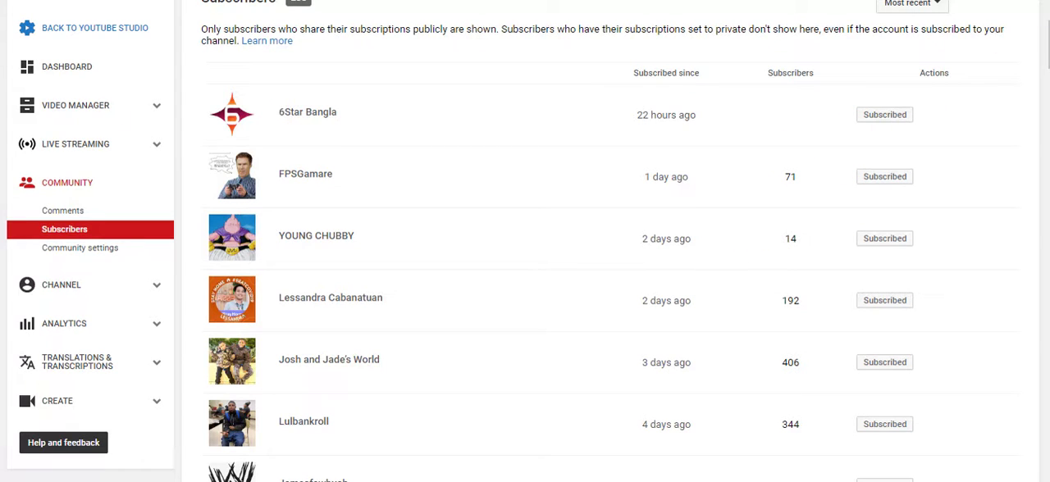
Zoom the Chrome Subscribers page to 125% from the browser menu, then dismiss the menu
{"action": "key", "text": "alt+f"}
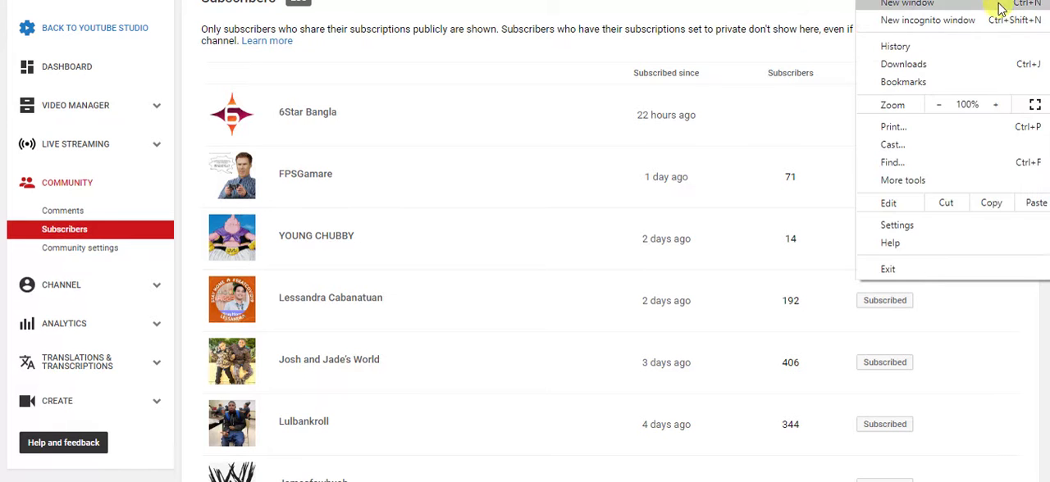
{"action": "left_click", "coordinate": [999, 107]}
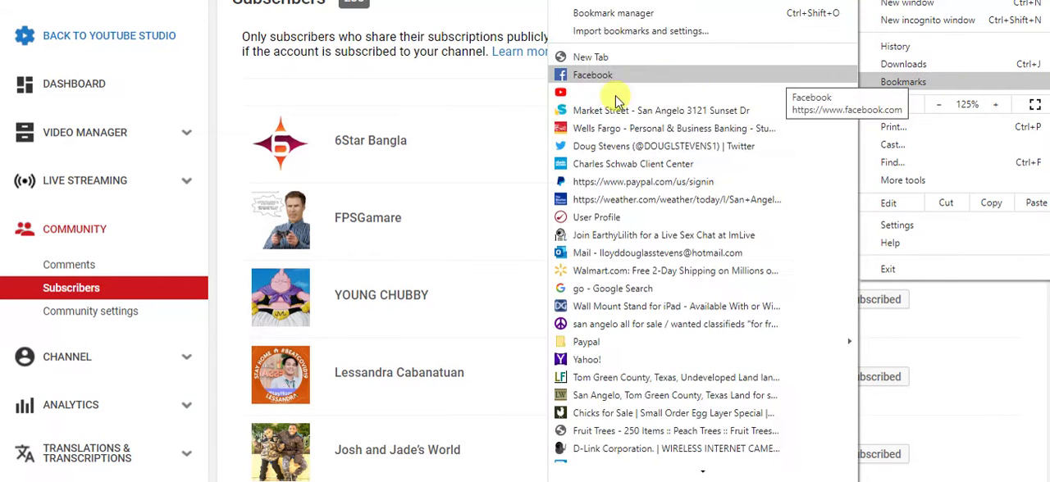
{"action": "left_click", "coordinate": [462, 110]}
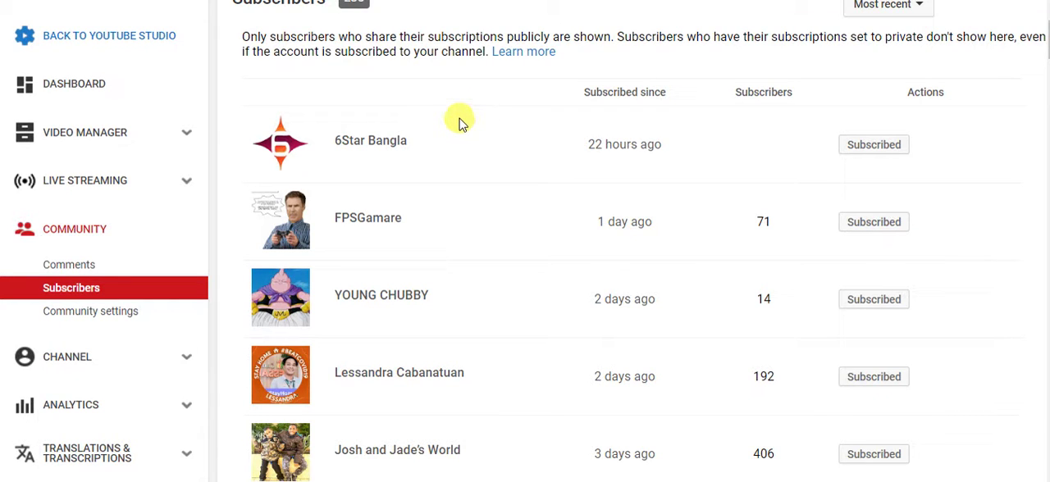
{"action": "scroll", "coordinate": [459, 121], "scroll_direction": "down", "scroll_amount": 2}
{"action": "scroll", "coordinate": [460, 122], "scroll_direction": "down", "scroll_amount": 2}
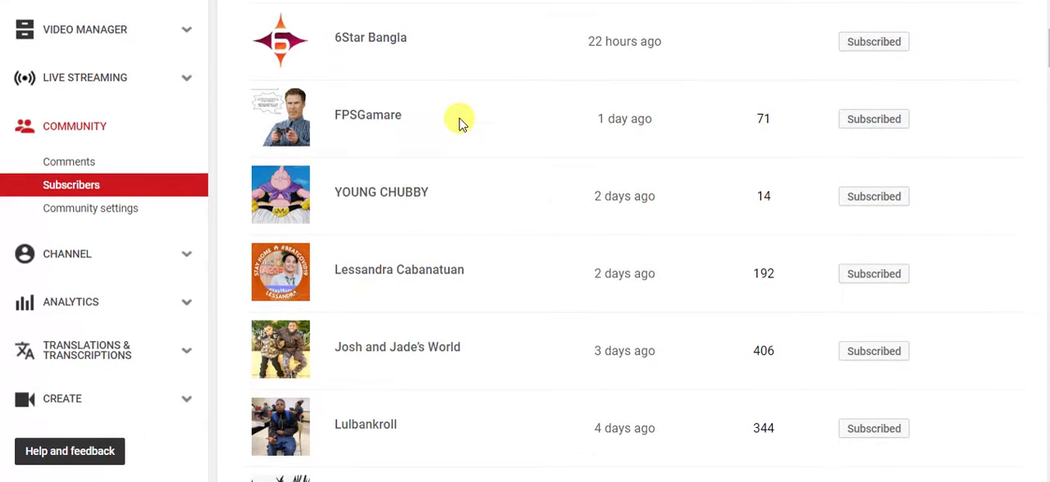
{"action": "scroll", "coordinate": [459, 121], "scroll_direction": "down", "scroll_amount": 1}
{"action": "scroll", "coordinate": [460, 121], "scroll_direction": "down", "scroll_amount": 1}
{"action": "scroll", "coordinate": [459, 122], "scroll_direction": "down", "scroll_amount": 1}
{"action": "scroll", "coordinate": [460, 121], "scroll_direction": "down", "scroll_amount": 1}
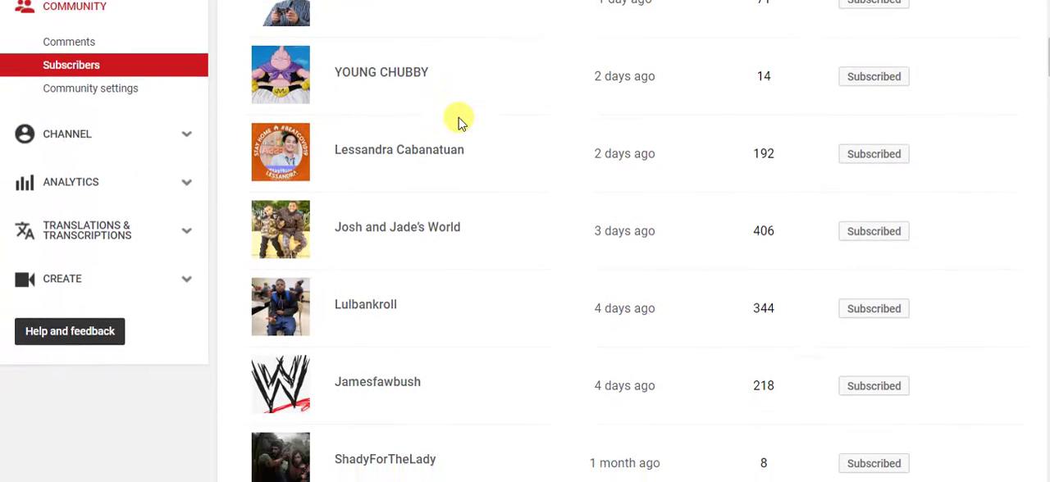
{"action": "scroll", "coordinate": [459, 121], "scroll_direction": "down", "scroll_amount": 1}
{"action": "scroll", "coordinate": [459, 121], "scroll_direction": "down", "scroll_amount": 1}
{"action": "scroll", "coordinate": [459, 121], "scroll_direction": "down", "scroll_amount": 1}
{"action": "scroll", "coordinate": [460, 121], "scroll_direction": "down", "scroll_amount": 1}
{"action": "scroll", "coordinate": [459, 122], "scroll_direction": "down", "scroll_amount": 1}
{"action": "scroll", "coordinate": [460, 122], "scroll_direction": "down", "scroll_amount": 1}
{"action": "scroll", "coordinate": [459, 122], "scroll_direction": "down", "scroll_amount": 1}
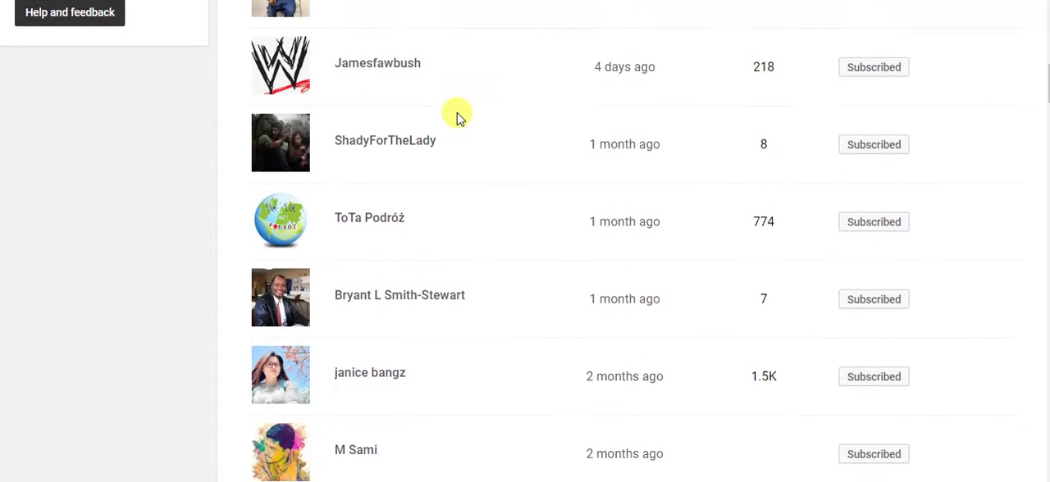
{"action": "scroll", "coordinate": [458, 115], "scroll_direction": "down", "scroll_amount": 1}
{"action": "scroll", "coordinate": [458, 115], "scroll_direction": "down", "scroll_amount": 1}
{"action": "scroll", "coordinate": [458, 115], "scroll_direction": "down", "scroll_amount": 1}
{"action": "scroll", "coordinate": [458, 115], "scroll_direction": "down", "scroll_amount": 1}
{"action": "scroll", "coordinate": [457, 115], "scroll_direction": "down", "scroll_amount": 1}
{"action": "scroll", "coordinate": [458, 115], "scroll_direction": "down", "scroll_amount": 1}
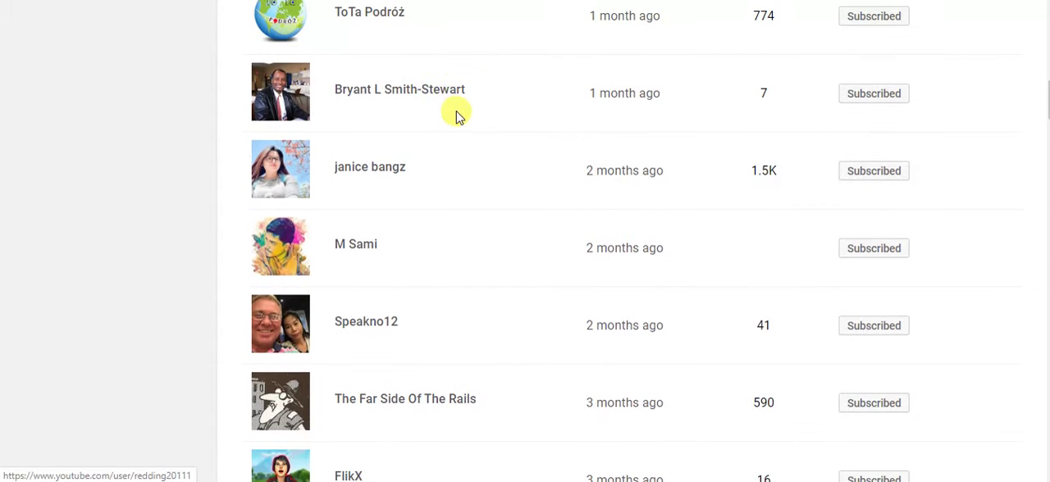
{"action": "scroll", "coordinate": [458, 115], "scroll_direction": "down", "scroll_amount": 1}
{"action": "scroll", "coordinate": [457, 114], "scroll_direction": "down", "scroll_amount": 1}
{"action": "scroll", "coordinate": [458, 113], "scroll_direction": "down", "scroll_amount": 1}
{"action": "scroll", "coordinate": [458, 113], "scroll_direction": "down", "scroll_amount": 1}
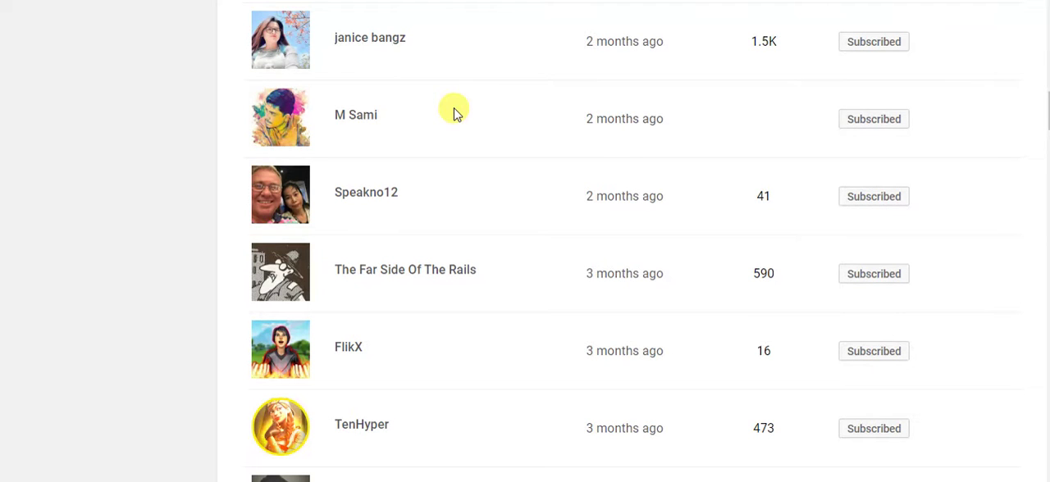
{"action": "scroll", "coordinate": [457, 113], "scroll_direction": "down", "scroll_amount": 1}
{"action": "scroll", "coordinate": [457, 112], "scroll_direction": "down", "scroll_amount": 1}
{"action": "scroll", "coordinate": [458, 113], "scroll_direction": "down", "scroll_amount": 1}
{"action": "scroll", "coordinate": [457, 112], "scroll_direction": "down", "scroll_amount": 1}
{"action": "scroll", "coordinate": [458, 113], "scroll_direction": "down", "scroll_amount": 1}
{"action": "scroll", "coordinate": [457, 112], "scroll_direction": "down", "scroll_amount": 1}
{"action": "scroll", "coordinate": [458, 112], "scroll_direction": "down", "scroll_amount": 1}
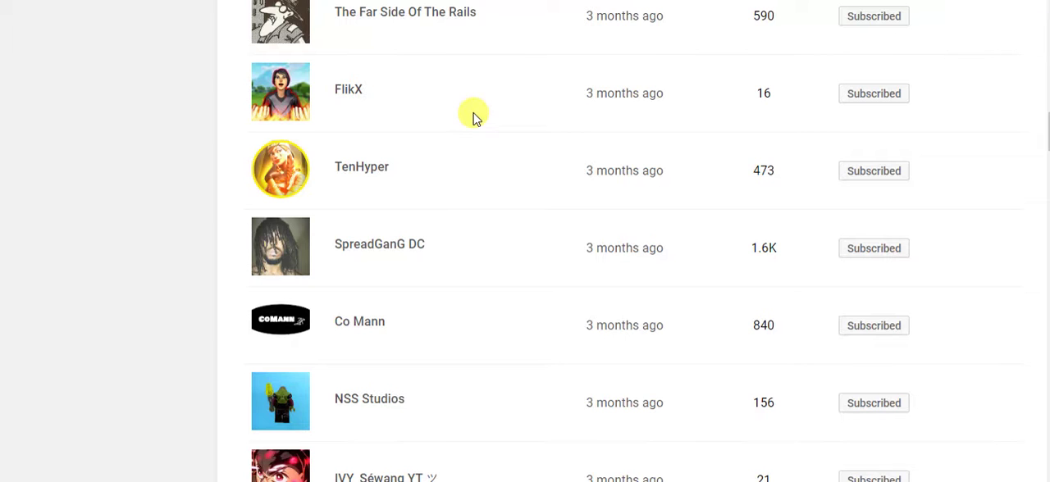
{"action": "scroll", "coordinate": [473, 115], "scroll_direction": "down", "scroll_amount": 1}
{"action": "scroll", "coordinate": [472, 114], "scroll_direction": "down", "scroll_amount": 1}
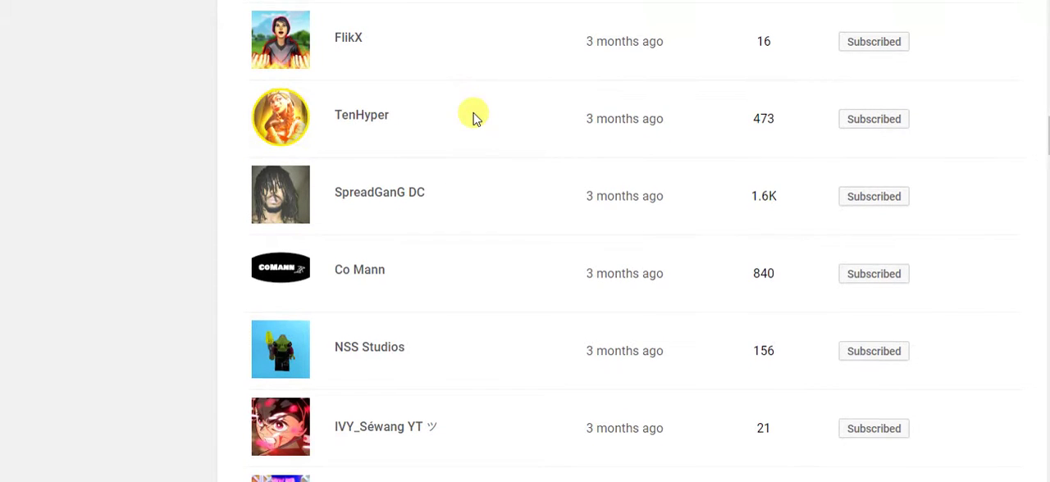
{"action": "scroll", "coordinate": [473, 114], "scroll_direction": "down", "scroll_amount": 1}
{"action": "scroll", "coordinate": [473, 115], "scroll_direction": "down", "scroll_amount": 1}
{"action": "scroll", "coordinate": [473, 115], "scroll_direction": "down", "scroll_amount": 1}
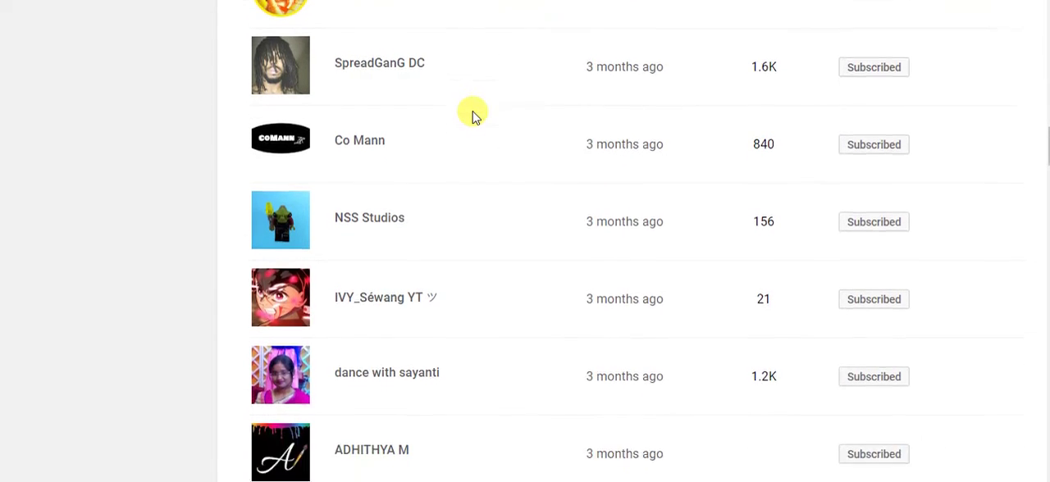
{"action": "scroll", "coordinate": [472, 115], "scroll_direction": "down", "scroll_amount": 1}
{"action": "scroll", "coordinate": [472, 115], "scroll_direction": "down", "scroll_amount": 1}
{"action": "scroll", "coordinate": [472, 114], "scroll_direction": "down", "scroll_amount": 1}
{"action": "scroll", "coordinate": [473, 115], "scroll_direction": "down", "scroll_amount": 1}
{"action": "scroll", "coordinate": [472, 115], "scroll_direction": "down", "scroll_amount": 1}
{"action": "scroll", "coordinate": [472, 115], "scroll_direction": "down", "scroll_amount": 1}
{"action": "scroll", "coordinate": [472, 115], "scroll_direction": "down", "scroll_amount": 1}
{"action": "scroll", "coordinate": [472, 115], "scroll_direction": "down", "scroll_amount": 1}
{"action": "scroll", "coordinate": [472, 115], "scroll_direction": "down", "scroll_amount": 1}
{"action": "scroll", "coordinate": [469, 111], "scroll_direction": "down", "scroll_amount": 1}
{"action": "scroll", "coordinate": [469, 111], "scroll_direction": "down", "scroll_amount": 1}
{"action": "scroll", "coordinate": [469, 111], "scroll_direction": "down", "scroll_amount": 1}
{"action": "scroll", "coordinate": [470, 111], "scroll_direction": "down", "scroll_amount": 1}
{"action": "scroll", "coordinate": [469, 111], "scroll_direction": "down", "scroll_amount": 1}
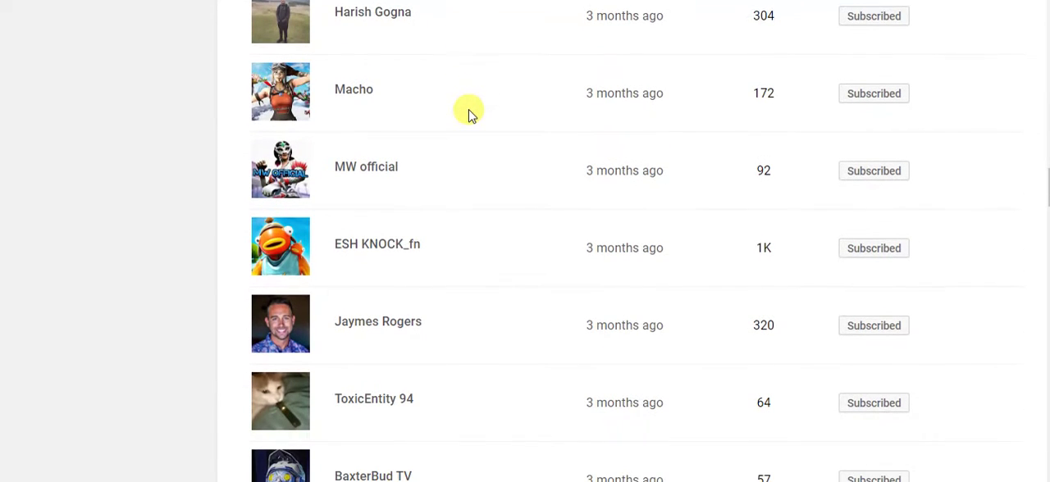
{"action": "scroll", "coordinate": [469, 111], "scroll_direction": "down", "scroll_amount": 1}
{"action": "scroll", "coordinate": [469, 111], "scroll_direction": "down", "scroll_amount": 1}
{"action": "scroll", "coordinate": [469, 111], "scroll_direction": "down", "scroll_amount": 1}
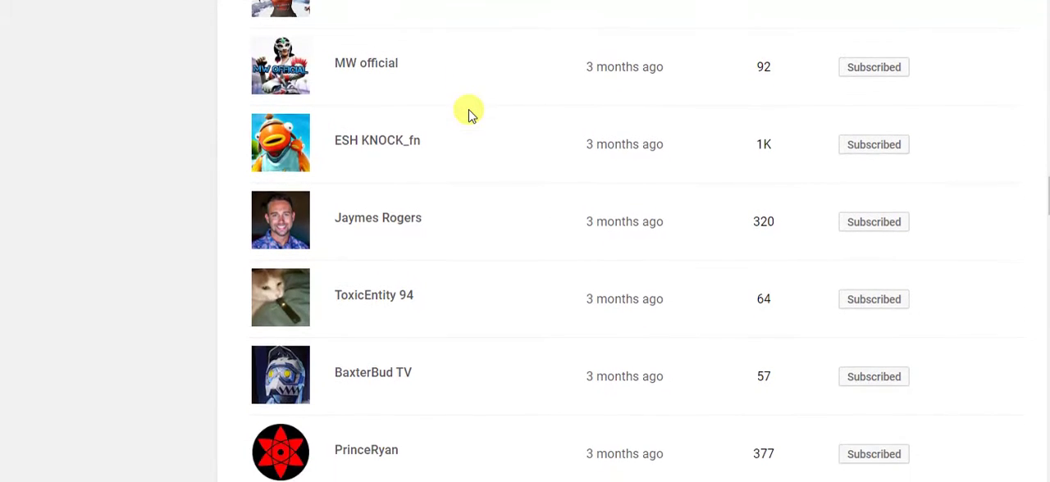
{"action": "scroll", "coordinate": [469, 111], "scroll_direction": "down", "scroll_amount": 1}
{"action": "scroll", "coordinate": [469, 111], "scroll_direction": "down", "scroll_amount": 1}
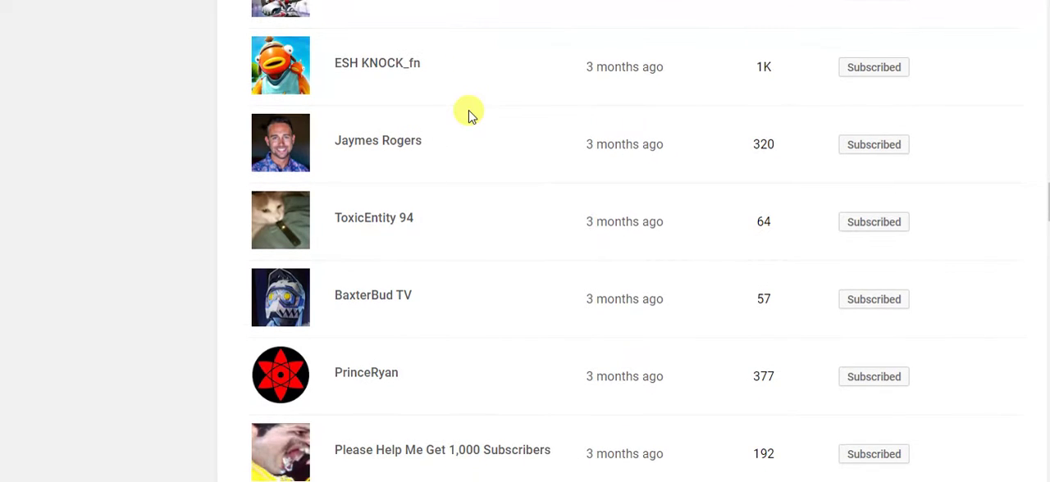
{"action": "scroll", "coordinate": [468, 109], "scroll_direction": "down", "scroll_amount": 1}
{"action": "scroll", "coordinate": [469, 110], "scroll_direction": "down", "scroll_amount": 1}
{"action": "scroll", "coordinate": [468, 110], "scroll_direction": "down", "scroll_amount": 1}
{"action": "scroll", "coordinate": [468, 110], "scroll_direction": "down", "scroll_amount": 1}
{"action": "scroll", "coordinate": [468, 110], "scroll_direction": "down", "scroll_amount": 1}
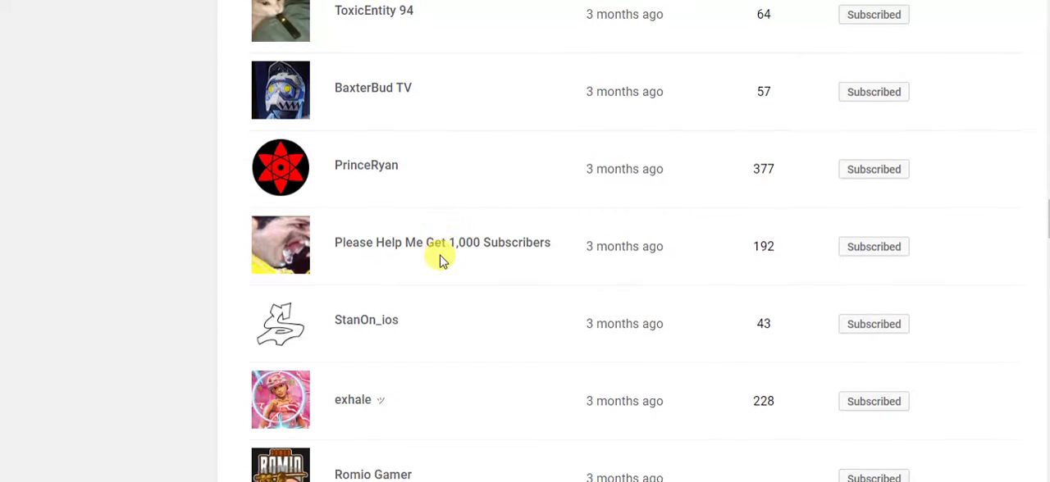
{"action": "scroll", "coordinate": [440, 261], "scroll_direction": "down", "scroll_amount": 1}
{"action": "scroll", "coordinate": [435, 246], "scroll_direction": "down", "scroll_amount": 1}
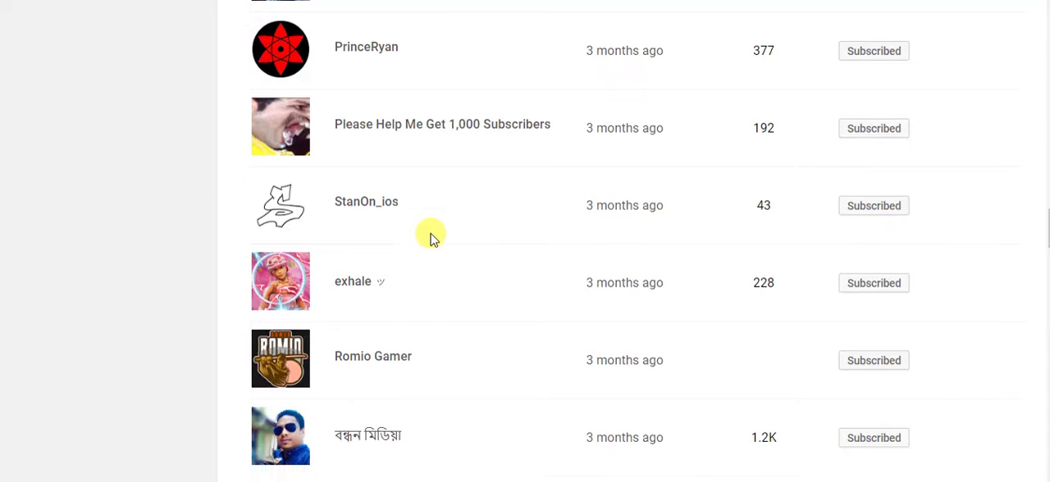
{"action": "scroll", "coordinate": [430, 240], "scroll_direction": "down", "scroll_amount": 1}
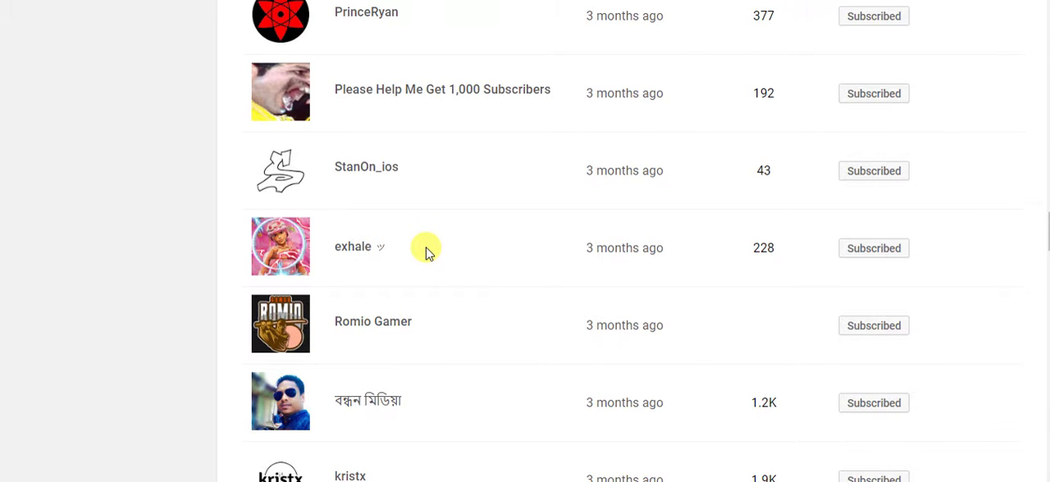
{"action": "scroll", "coordinate": [425, 251], "scroll_direction": "down", "scroll_amount": 1}
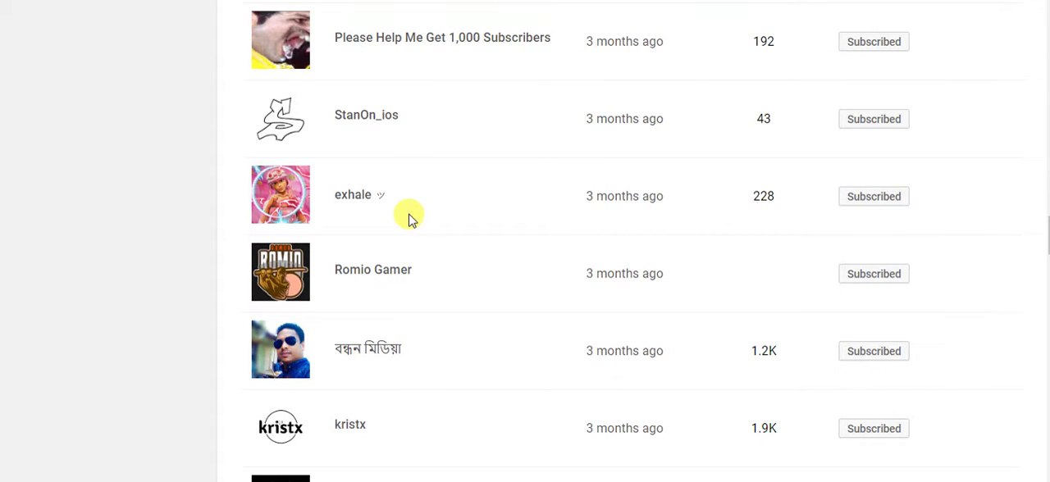
{"action": "scroll", "coordinate": [408, 219], "scroll_direction": "down", "scroll_amount": 1}
{"action": "scroll", "coordinate": [410, 220], "scroll_direction": "down", "scroll_amount": 1}
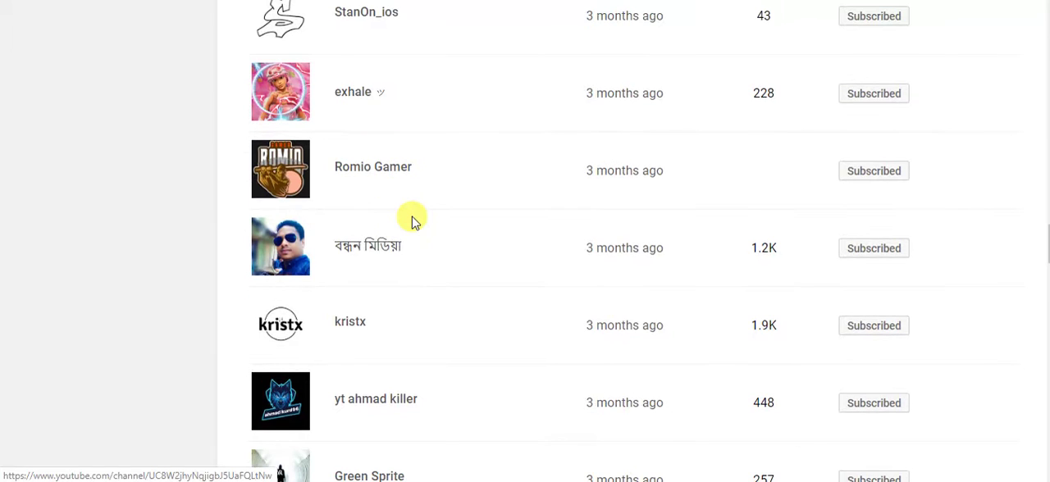
{"action": "scroll", "coordinate": [414, 215], "scroll_direction": "down", "scroll_amount": 1}
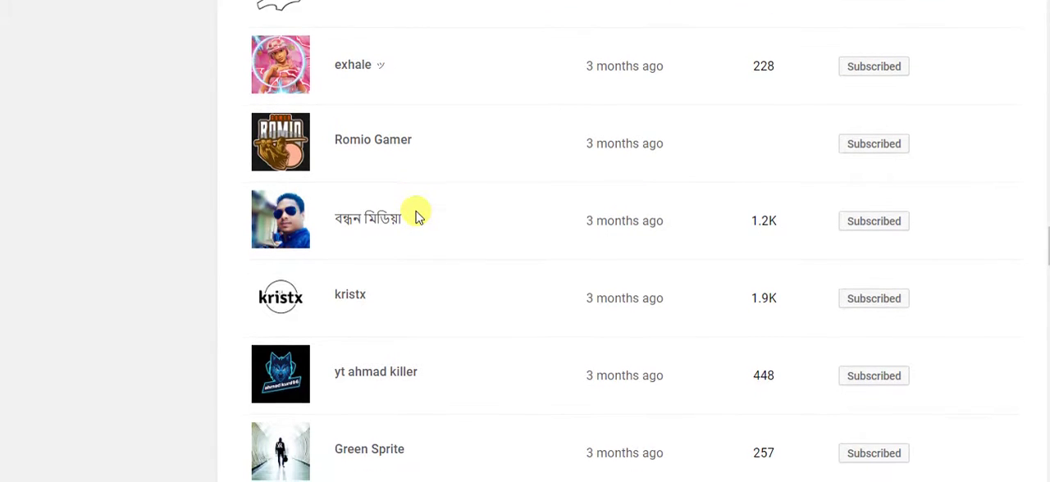
{"action": "scroll", "coordinate": [414, 215], "scroll_direction": "down", "scroll_amount": 1}
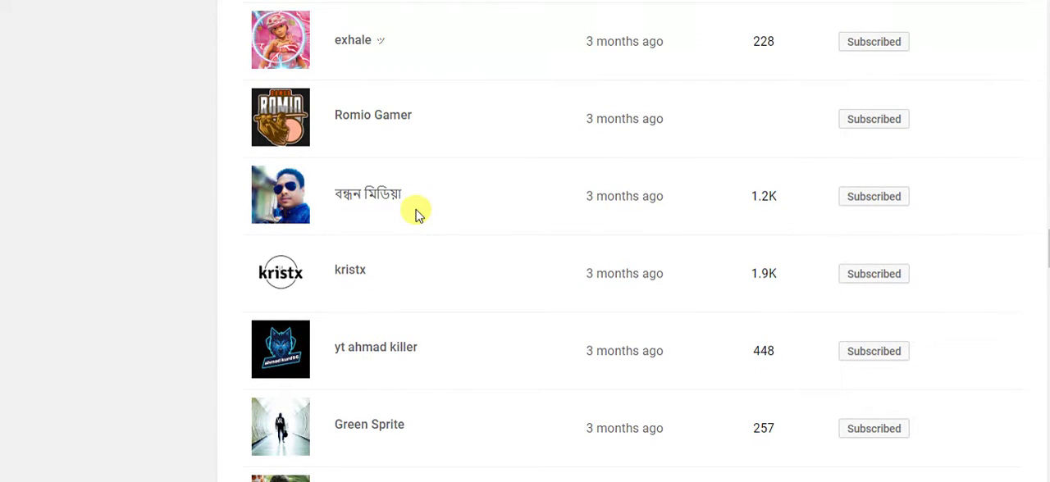
{"action": "scroll", "coordinate": [416, 206], "scroll_direction": "down", "scroll_amount": 1}
{"action": "scroll", "coordinate": [416, 207], "scroll_direction": "down", "scroll_amount": 1}
{"action": "scroll", "coordinate": [416, 207], "scroll_direction": "down", "scroll_amount": 1}
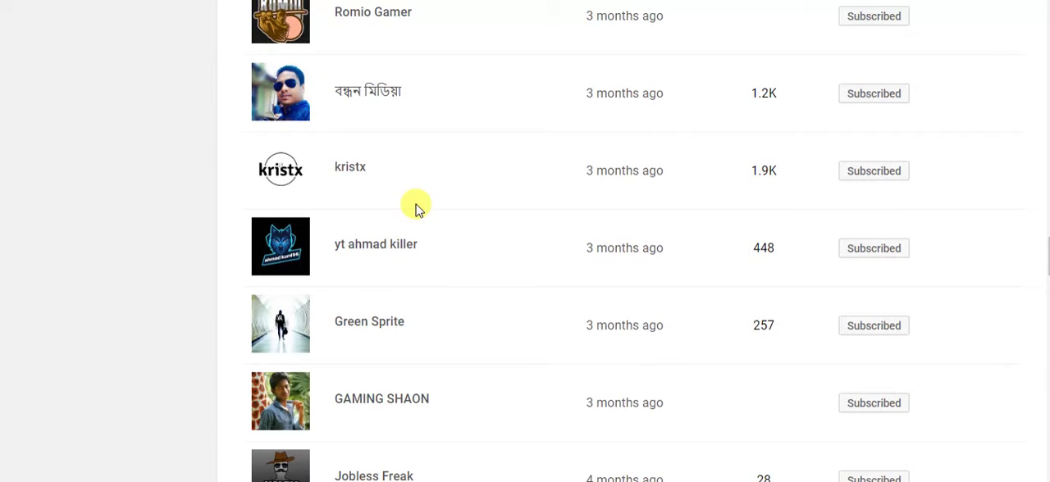
{"action": "scroll", "coordinate": [416, 207], "scroll_direction": "down", "scroll_amount": 1}
{"action": "scroll", "coordinate": [416, 205], "scroll_direction": "down", "scroll_amount": 1}
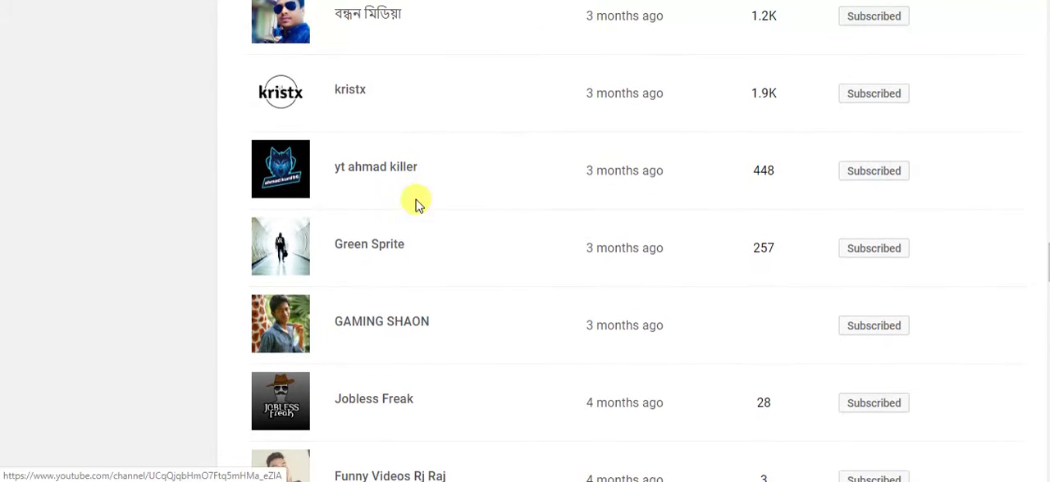
{"action": "scroll", "coordinate": [416, 203], "scroll_direction": "down", "scroll_amount": 1}
{"action": "scroll", "coordinate": [443, 205], "scroll_direction": "down", "scroll_amount": 1}
{"action": "scroll", "coordinate": [454, 211], "scroll_direction": "down", "scroll_amount": 1}
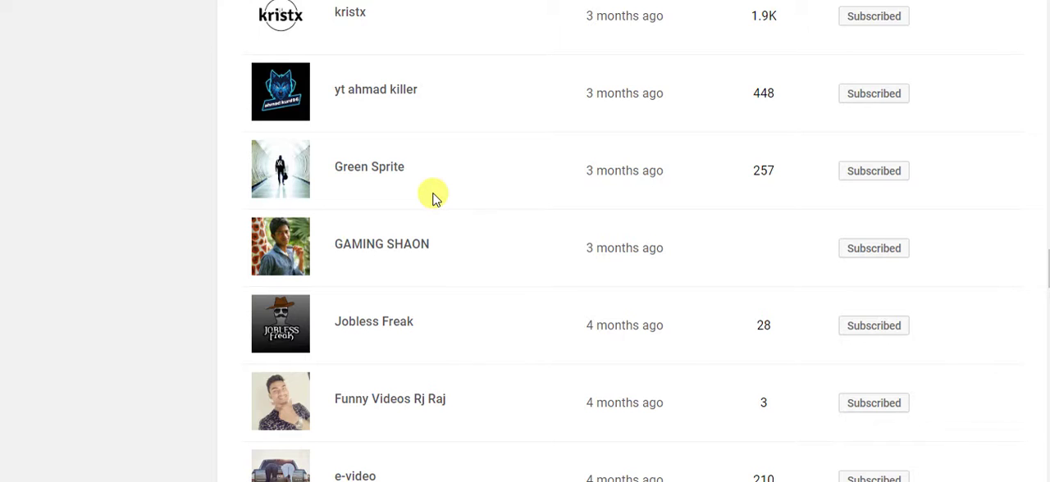
{"action": "scroll", "coordinate": [433, 197], "scroll_direction": "down", "scroll_amount": 1}
{"action": "scroll", "coordinate": [446, 201], "scroll_direction": "down", "scroll_amount": 1}
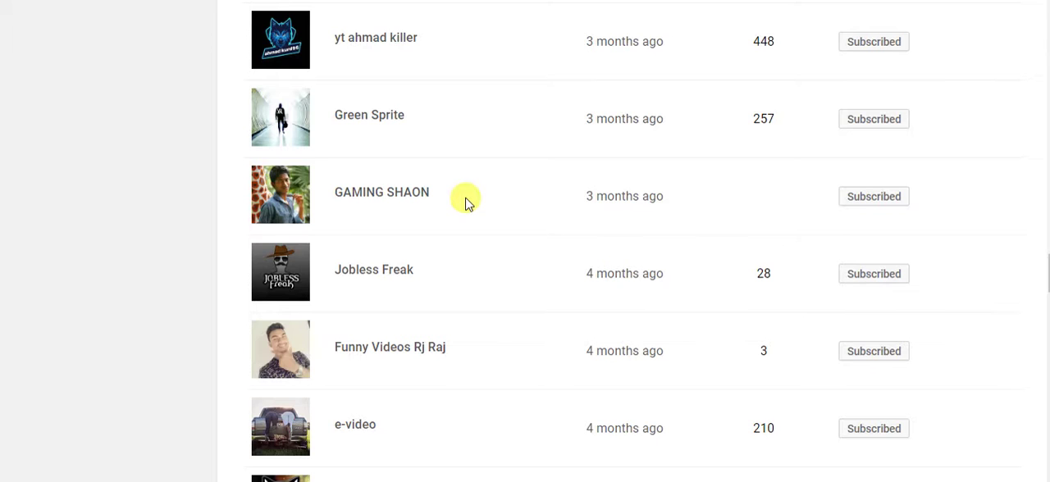
{"action": "scroll", "coordinate": [464, 201], "scroll_direction": "down", "scroll_amount": 1}
{"action": "scroll", "coordinate": [459, 197], "scroll_direction": "down", "scroll_amount": 1}
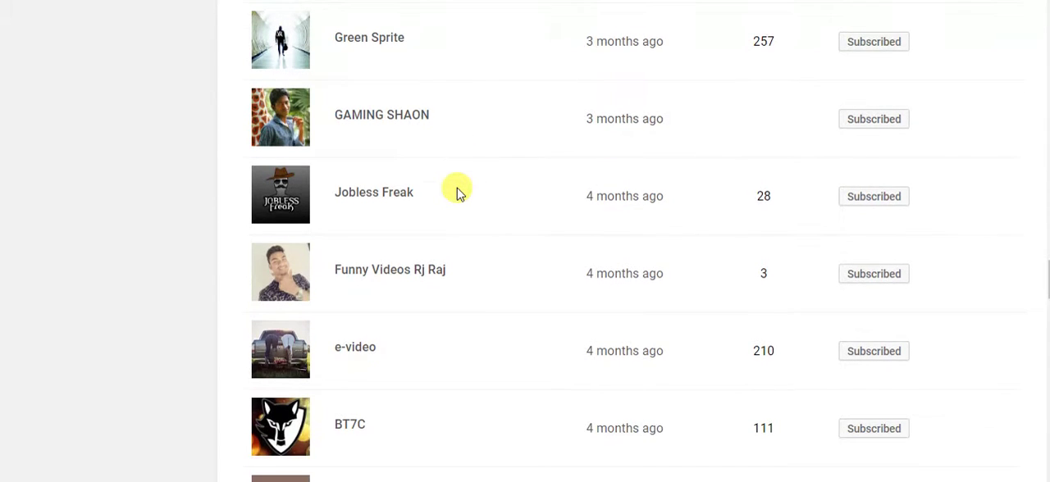
{"action": "scroll", "coordinate": [458, 192], "scroll_direction": "down", "scroll_amount": 1}
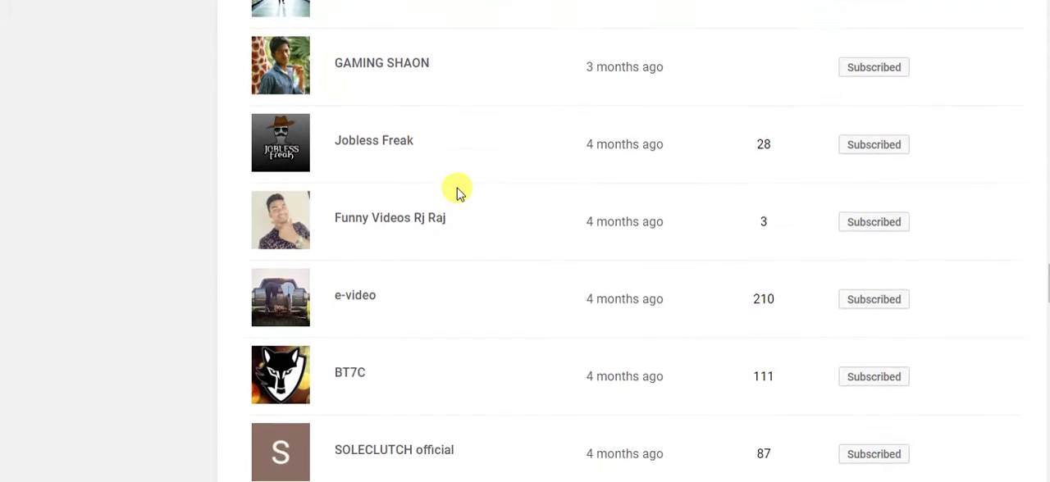
{"action": "scroll", "coordinate": [457, 192], "scroll_direction": "down", "scroll_amount": 1}
{"action": "scroll", "coordinate": [458, 191], "scroll_direction": "down", "scroll_amount": 1}
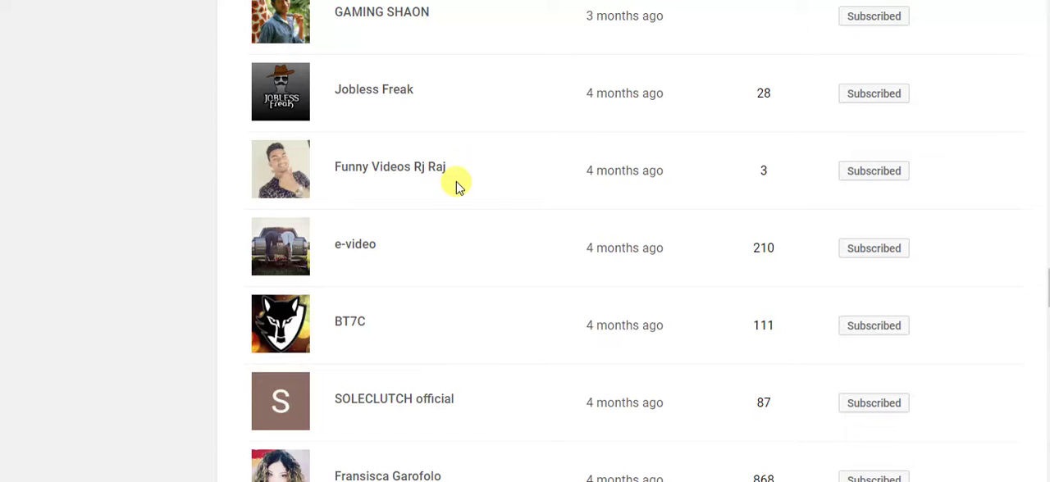
{"action": "scroll", "coordinate": [458, 187], "scroll_direction": "down", "scroll_amount": 2}
{"action": "scroll", "coordinate": [464, 189], "scroll_direction": "down", "scroll_amount": 1}
{"action": "scroll", "coordinate": [466, 190], "scroll_direction": "down", "scroll_amount": 1}
{"action": "scroll", "coordinate": [469, 195], "scroll_direction": "down", "scroll_amount": 1}
{"action": "scroll", "coordinate": [470, 196], "scroll_direction": "down", "scroll_amount": 1}
{"action": "scroll", "coordinate": [460, 181], "scroll_direction": "down", "scroll_amount": 1}
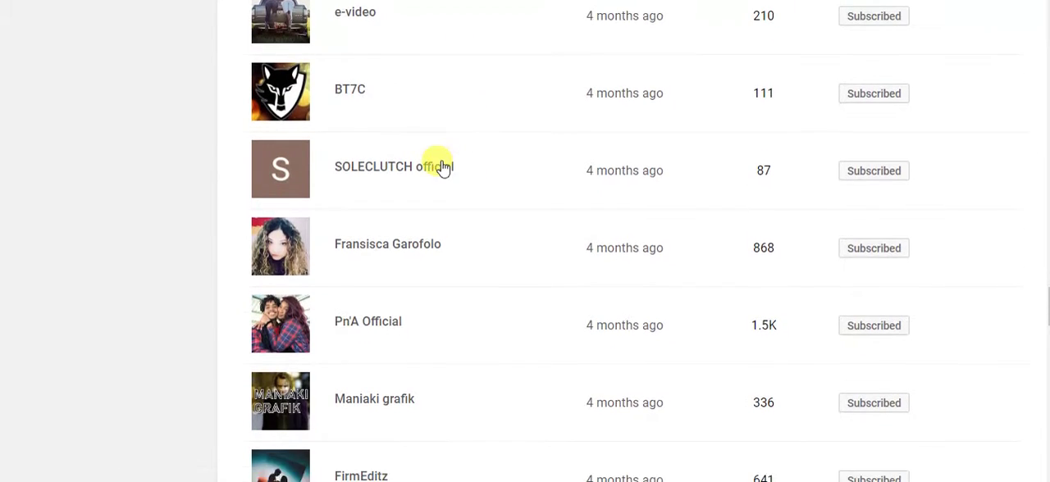
{"action": "scroll", "coordinate": [447, 169], "scroll_direction": "down", "scroll_amount": 1}
{"action": "scroll", "coordinate": [447, 168], "scroll_direction": "down", "scroll_amount": 1}
{"action": "scroll", "coordinate": [447, 168], "scroll_direction": "down", "scroll_amount": 1}
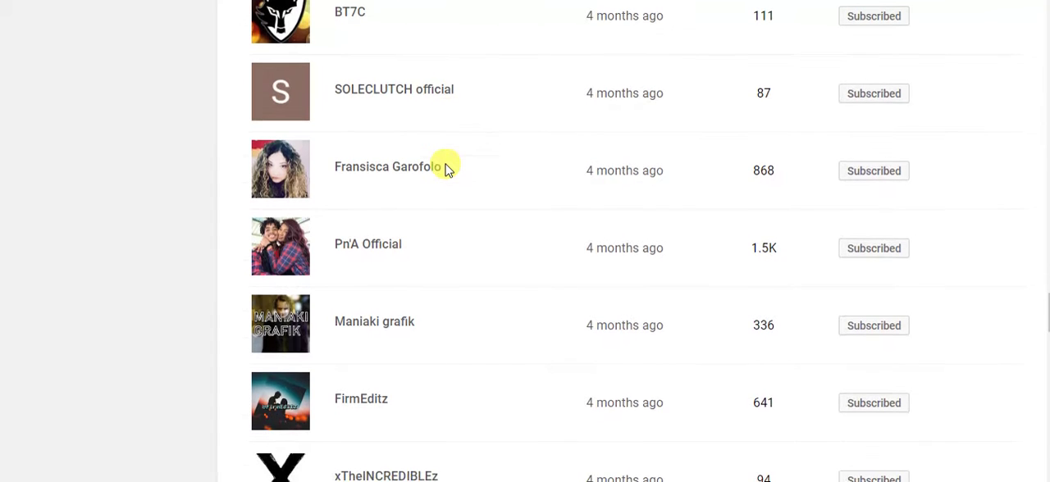
{"action": "scroll", "coordinate": [447, 167], "scroll_direction": "down", "scroll_amount": 1}
{"action": "scroll", "coordinate": [447, 167], "scroll_direction": "down", "scroll_amount": 1}
{"action": "scroll", "coordinate": [444, 168], "scroll_direction": "down", "scroll_amount": 1}
{"action": "scroll", "coordinate": [441, 167], "scroll_direction": "down", "scroll_amount": 1}
{"action": "scroll", "coordinate": [435, 160], "scroll_direction": "down", "scroll_amount": 1}
{"action": "scroll", "coordinate": [430, 155], "scroll_direction": "down", "scroll_amount": 1}
{"action": "scroll", "coordinate": [431, 156], "scroll_direction": "down", "scroll_amount": 1}
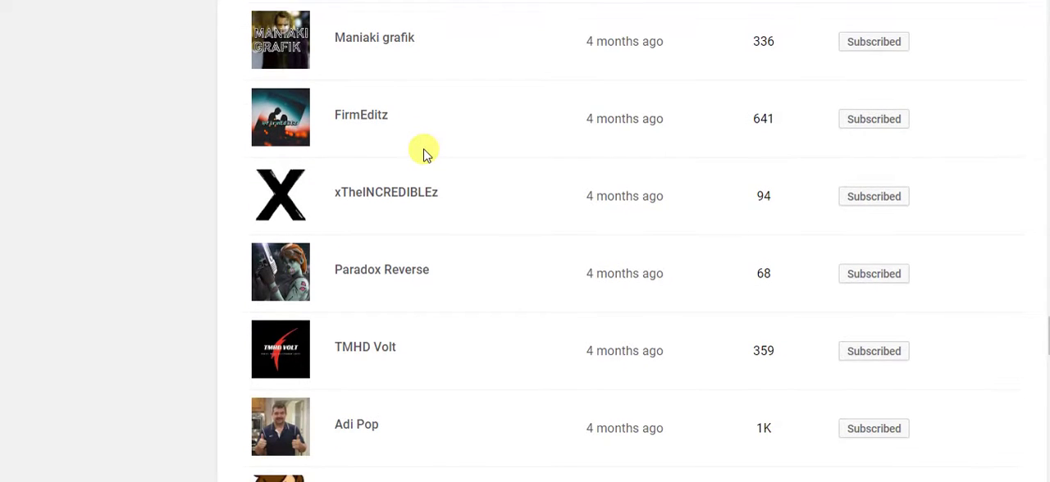
{"action": "scroll", "coordinate": [429, 158], "scroll_direction": "down", "scroll_amount": 1}
{"action": "scroll", "coordinate": [429, 157], "scroll_direction": "down", "scroll_amount": 1}
{"action": "scroll", "coordinate": [443, 164], "scroll_direction": "down", "scroll_amount": 1}
{"action": "scroll", "coordinate": [444, 168], "scroll_direction": "down", "scroll_amount": 1}
{"action": "scroll", "coordinate": [445, 168], "scroll_direction": "down", "scroll_amount": 1}
{"action": "scroll", "coordinate": [443, 167], "scroll_direction": "down", "scroll_amount": 1}
{"action": "scroll", "coordinate": [443, 167], "scroll_direction": "down", "scroll_amount": 1}
{"action": "scroll", "coordinate": [445, 168], "scroll_direction": "down", "scroll_amount": 1}
{"action": "scroll", "coordinate": [447, 169], "scroll_direction": "down", "scroll_amount": 1}
{"action": "scroll", "coordinate": [447, 170], "scroll_direction": "down", "scroll_amount": 1}
{"action": "scroll", "coordinate": [447, 170], "scroll_direction": "down", "scroll_amount": 1}
{"action": "scroll", "coordinate": [447, 170], "scroll_direction": "down", "scroll_amount": 1}
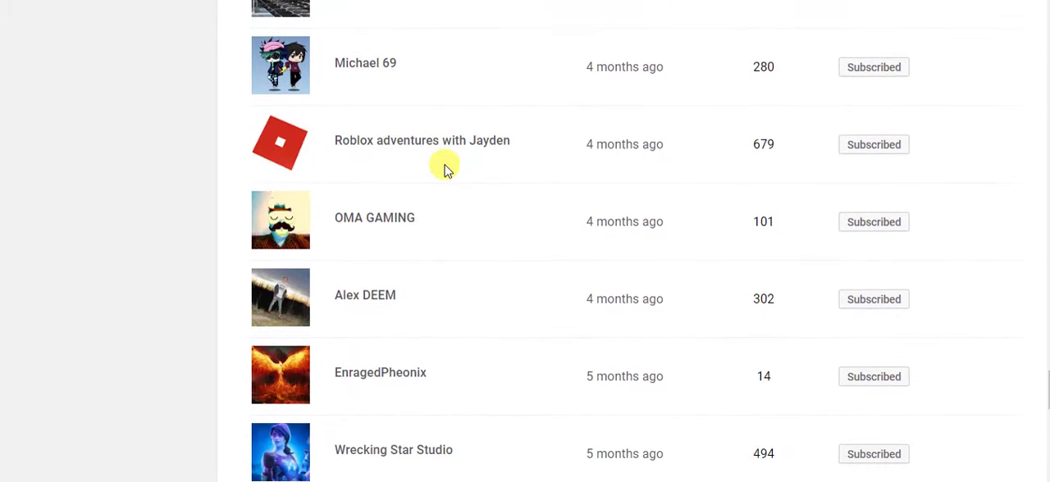
{"action": "scroll", "coordinate": [447, 170], "scroll_direction": "down", "scroll_amount": 1}
{"action": "scroll", "coordinate": [447, 170], "scroll_direction": "down", "scroll_amount": 1}
{"action": "scroll", "coordinate": [447, 170], "scroll_direction": "down", "scroll_amount": 1}
{"action": "scroll", "coordinate": [447, 170], "scroll_direction": "down", "scroll_amount": 1}
{"action": "scroll", "coordinate": [447, 170], "scroll_direction": "down", "scroll_amount": 1}
{"action": "scroll", "coordinate": [447, 169], "scroll_direction": "down", "scroll_amount": 1}
{"action": "scroll", "coordinate": [447, 170], "scroll_direction": "down", "scroll_amount": 1}
{"action": "scroll", "coordinate": [447, 170], "scroll_direction": "down", "scroll_amount": 1}
{"action": "scroll", "coordinate": [447, 169], "scroll_direction": "down", "scroll_amount": 1}
{"action": "scroll", "coordinate": [447, 170], "scroll_direction": "down", "scroll_amount": 1}
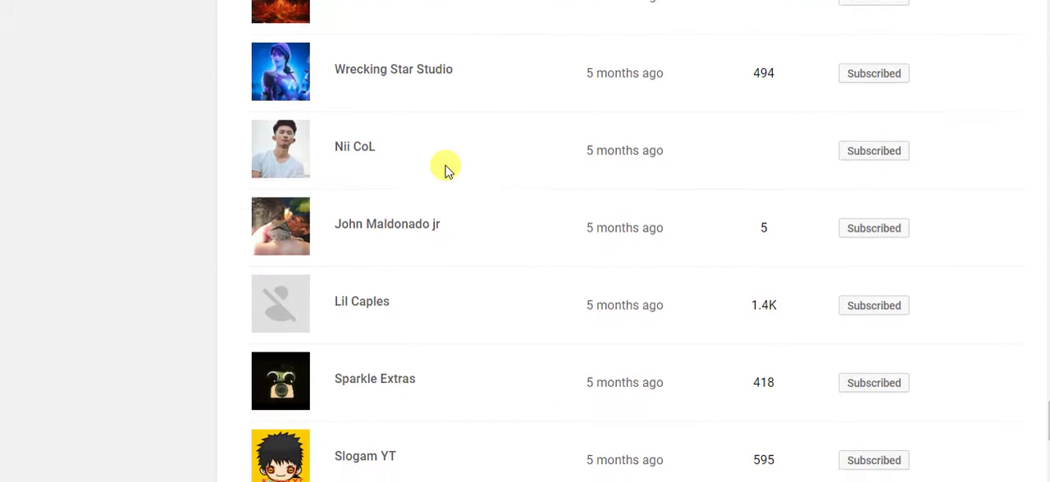
{"action": "scroll", "coordinate": [447, 169], "scroll_direction": "down", "scroll_amount": 1}
{"action": "scroll", "coordinate": [447, 170], "scroll_direction": "down", "scroll_amount": 1}
{"action": "scroll", "coordinate": [447, 170], "scroll_direction": "down", "scroll_amount": 1}
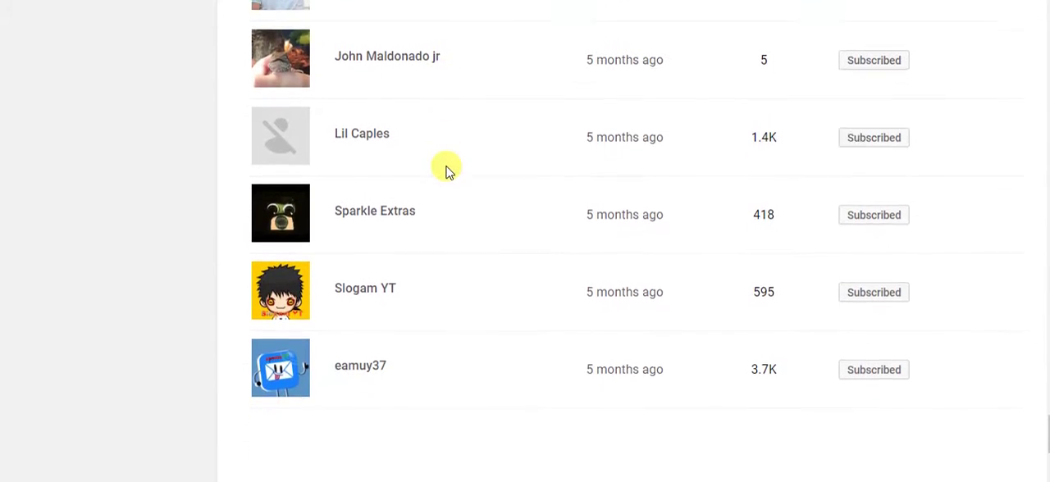
{"action": "scroll", "coordinate": [447, 170], "scroll_direction": "down", "scroll_amount": 1}
{"action": "scroll", "coordinate": [447, 169], "scroll_direction": "down", "scroll_amount": 1}
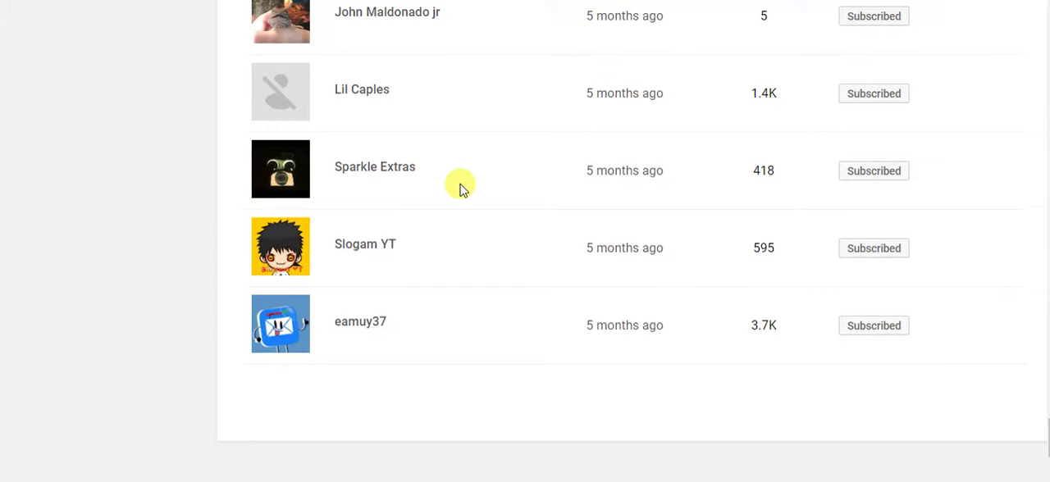
{"action": "scroll", "coordinate": [459, 187], "scroll_direction": "up", "scroll_amount": 1}
{"action": "scroll", "coordinate": [460, 187], "scroll_direction": "up", "scroll_amount": 1}
{"action": "scroll", "coordinate": [472, 192], "scroll_direction": "up", "scroll_amount": 1}
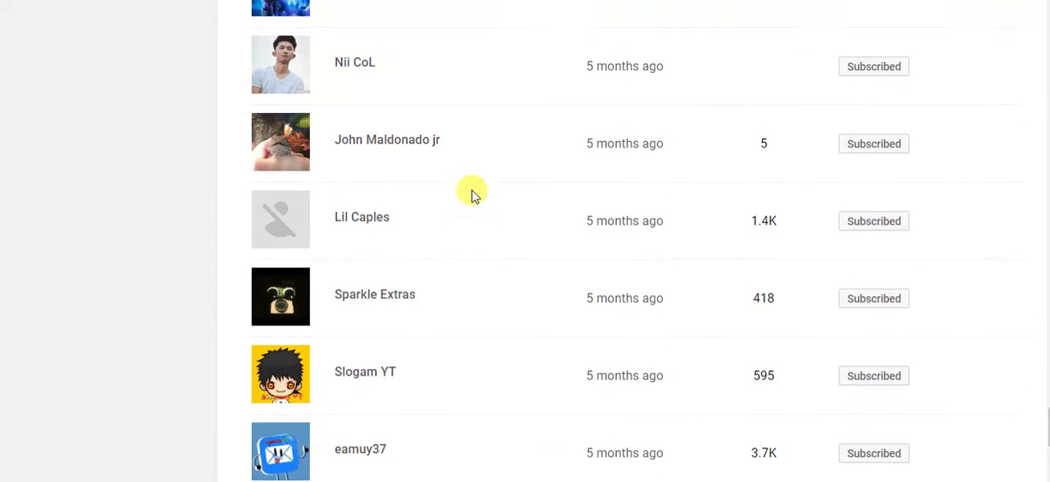
{"action": "scroll", "coordinate": [472, 194], "scroll_direction": "up", "scroll_amount": 1}
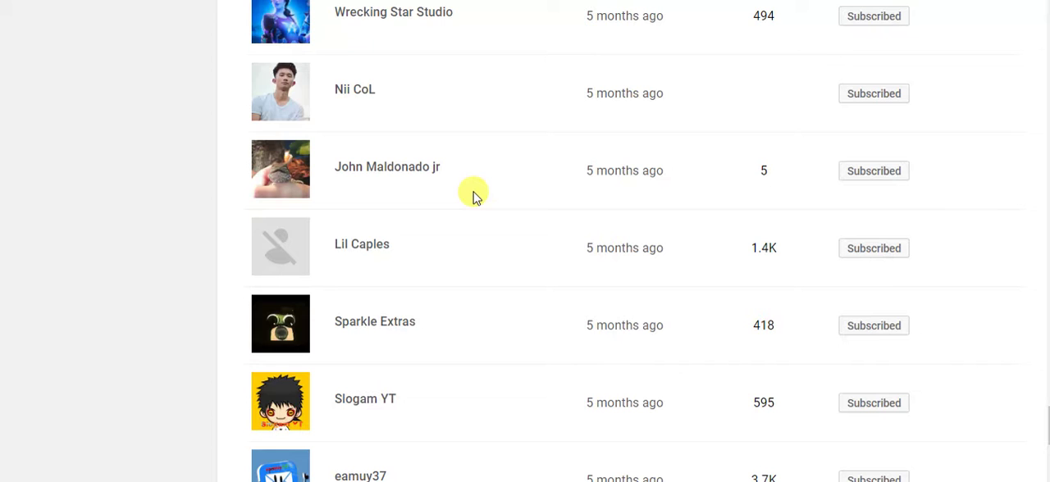
{"action": "scroll", "coordinate": [479, 197], "scroll_direction": "up", "scroll_amount": 1}
{"action": "scroll", "coordinate": [471, 193], "scroll_direction": "up", "scroll_amount": 1}
{"action": "scroll", "coordinate": [460, 184], "scroll_direction": "up", "scroll_amount": 1}
{"action": "scroll", "coordinate": [454, 180], "scroll_direction": "up", "scroll_amount": 1}
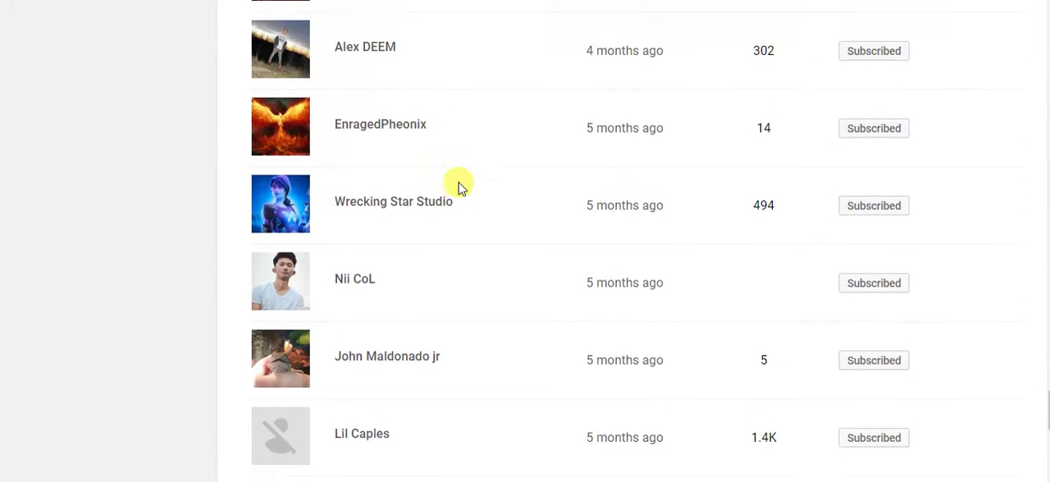
{"action": "scroll", "coordinate": [456, 184], "scroll_direction": "up", "scroll_amount": 1}
{"action": "scroll", "coordinate": [458, 184], "scroll_direction": "up", "scroll_amount": 1}
{"action": "scroll", "coordinate": [457, 185], "scroll_direction": "up", "scroll_amount": 1}
{"action": "scroll", "coordinate": [457, 185], "scroll_direction": "up", "scroll_amount": 1}
{"action": "scroll", "coordinate": [458, 185], "scroll_direction": "up", "scroll_amount": 1}
{"action": "scroll", "coordinate": [464, 189], "scroll_direction": "up", "scroll_amount": 1}
{"action": "scroll", "coordinate": [468, 193], "scroll_direction": "up", "scroll_amount": 1}
{"action": "scroll", "coordinate": [468, 195], "scroll_direction": "up", "scroll_amount": 1}
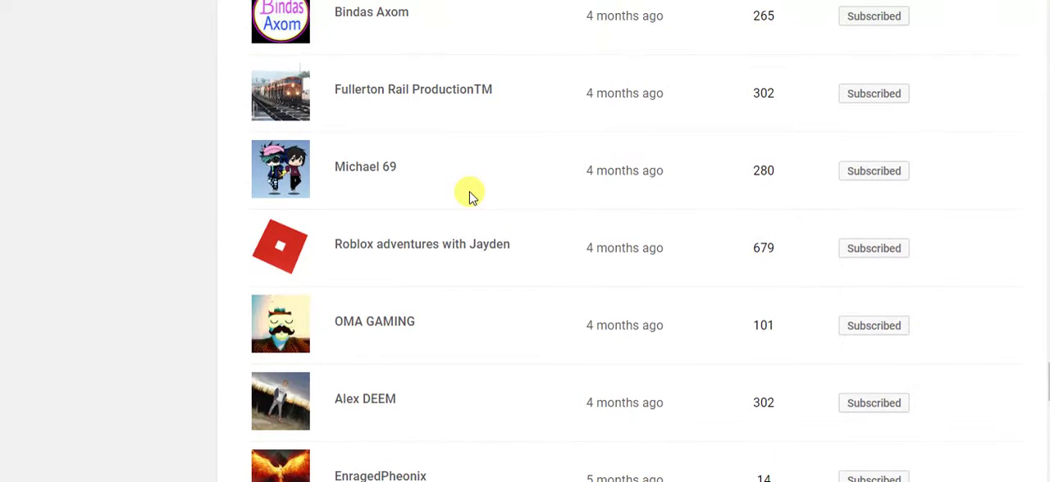
{"action": "scroll", "coordinate": [469, 195], "scroll_direction": "up", "scroll_amount": 1}
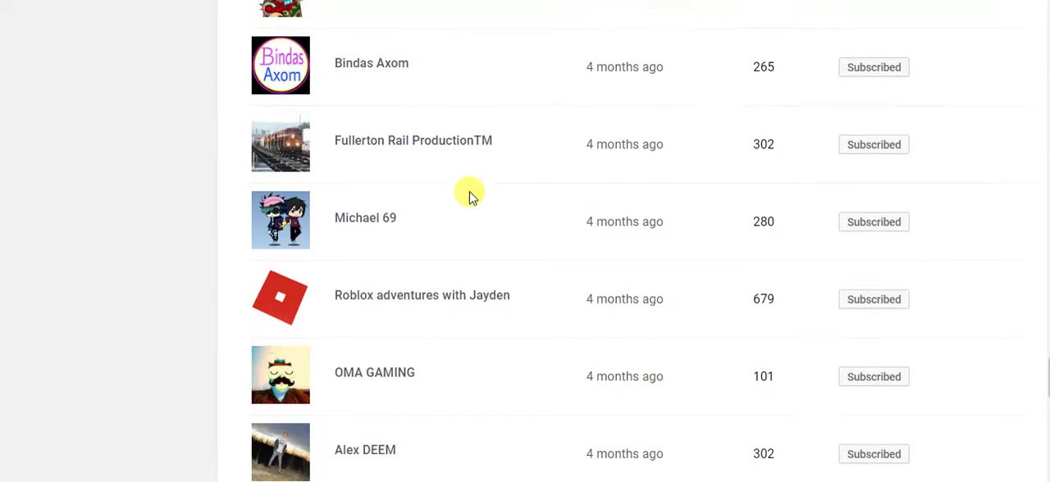
{"action": "scroll", "coordinate": [469, 195], "scroll_direction": "up", "scroll_amount": 2}
{"action": "scroll", "coordinate": [464, 192], "scroll_direction": "up", "scroll_amount": 1}
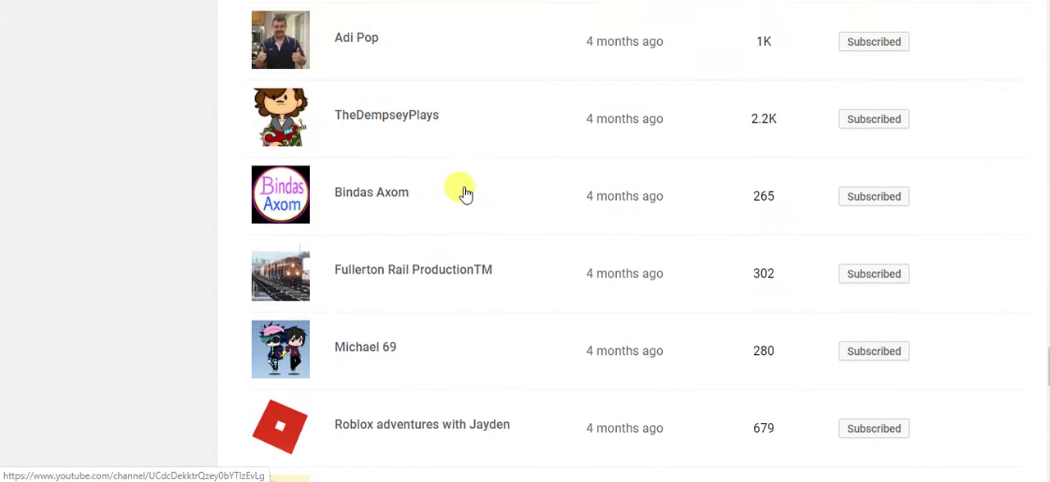
{"action": "scroll", "coordinate": [465, 192], "scroll_direction": "up", "scroll_amount": 1}
{"action": "scroll", "coordinate": [465, 192], "scroll_direction": "up", "scroll_amount": 1}
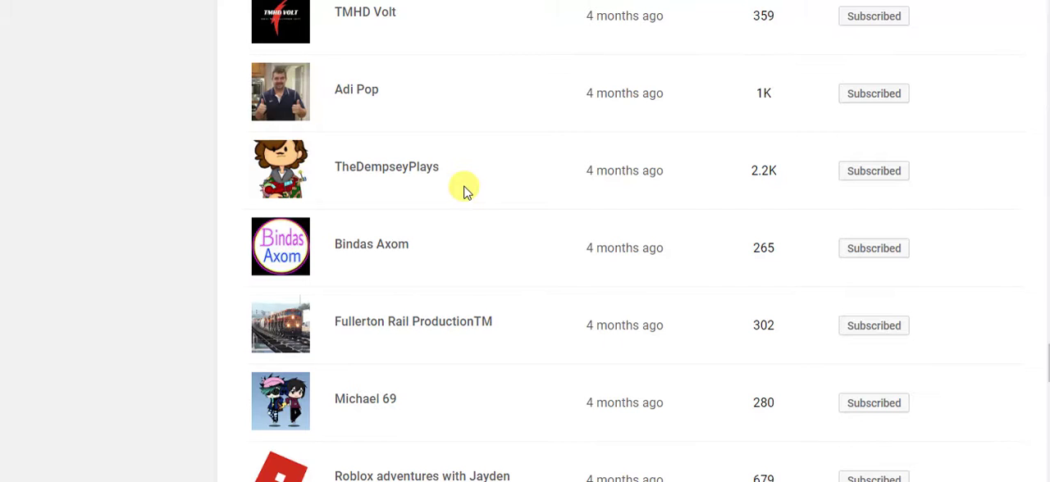
{"action": "scroll", "coordinate": [463, 191], "scroll_direction": "up", "scroll_amount": 1}
{"action": "scroll", "coordinate": [464, 191], "scroll_direction": "up", "scroll_amount": 1}
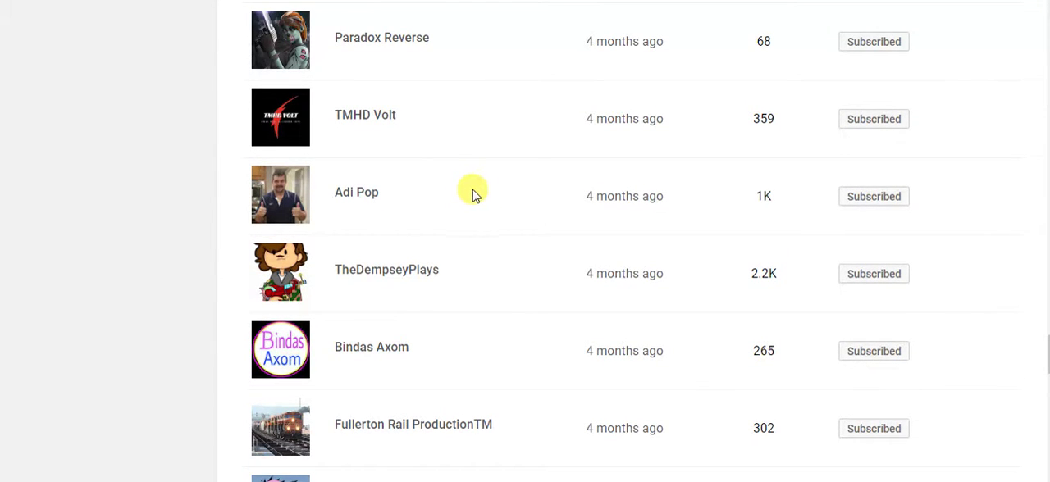
{"action": "scroll", "coordinate": [468, 192], "scroll_direction": "up", "scroll_amount": 1}
{"action": "scroll", "coordinate": [482, 194], "scroll_direction": "up", "scroll_amount": 1}
{"action": "scroll", "coordinate": [483, 195], "scroll_direction": "up", "scroll_amount": 1}
{"action": "scroll", "coordinate": [476, 187], "scroll_direction": "up", "scroll_amount": 1}
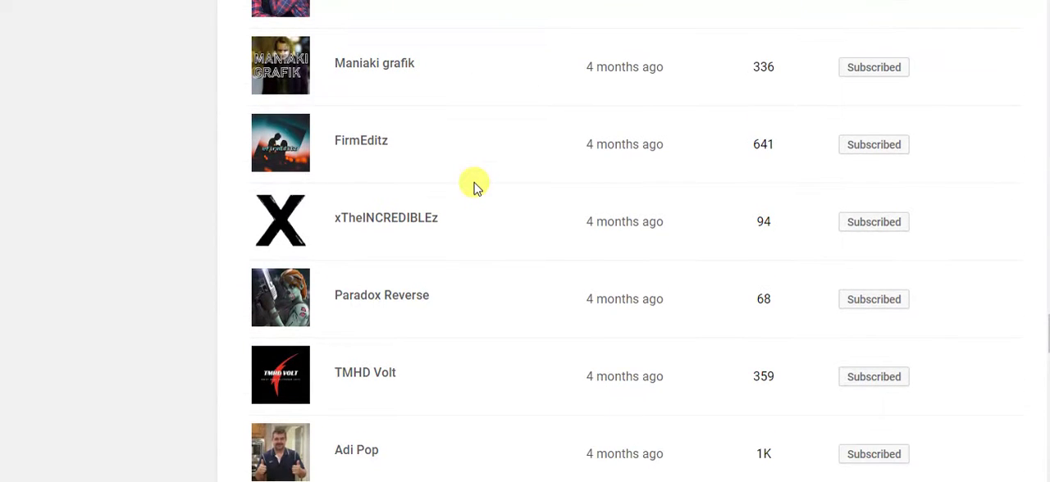
{"action": "scroll", "coordinate": [476, 186], "scroll_direction": "up", "scroll_amount": 1}
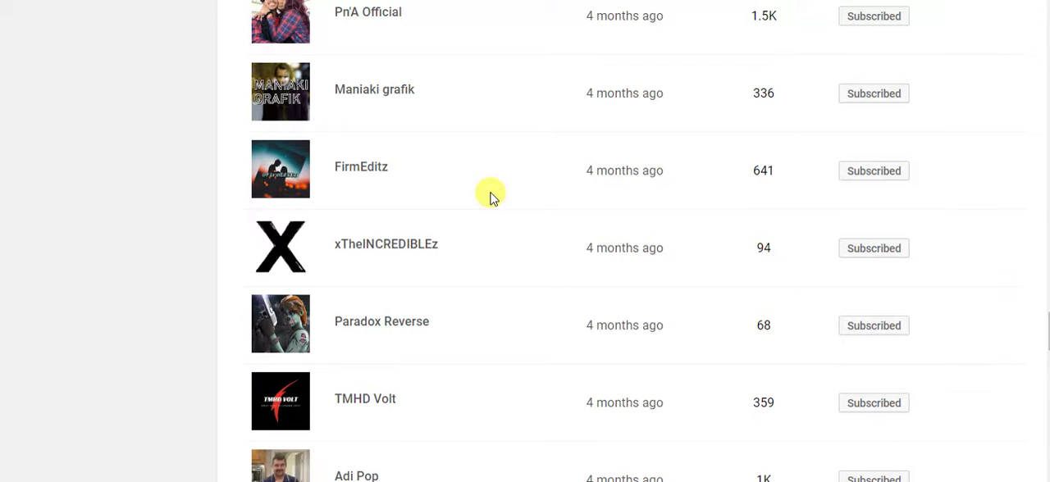
{"action": "scroll", "coordinate": [489, 196], "scroll_direction": "up", "scroll_amount": 1}
{"action": "scroll", "coordinate": [489, 196], "scroll_direction": "up", "scroll_amount": 1}
{"action": "scroll", "coordinate": [484, 188], "scroll_direction": "up", "scroll_amount": 2}
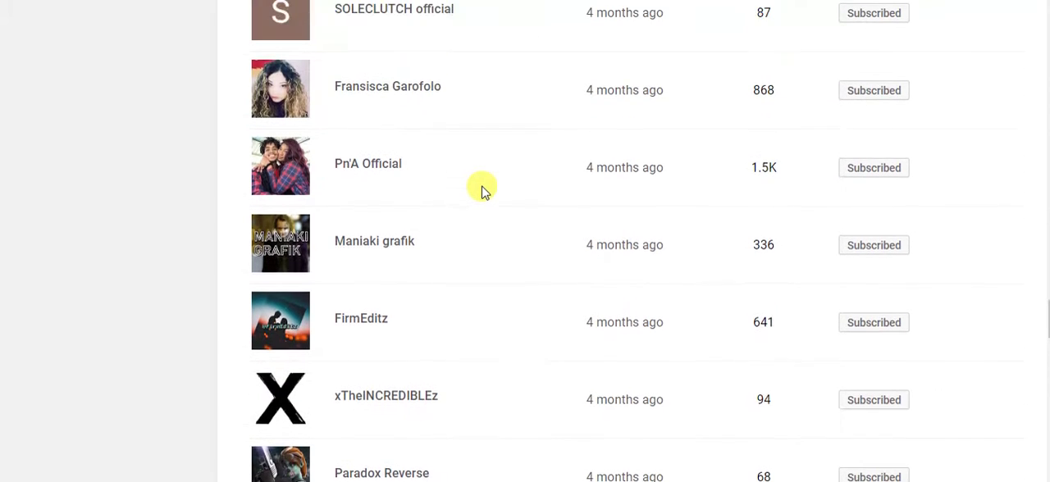
{"action": "scroll", "coordinate": [480, 185], "scroll_direction": "up", "scroll_amount": 1}
{"action": "scroll", "coordinate": [480, 185], "scroll_direction": "up", "scroll_amount": 1}
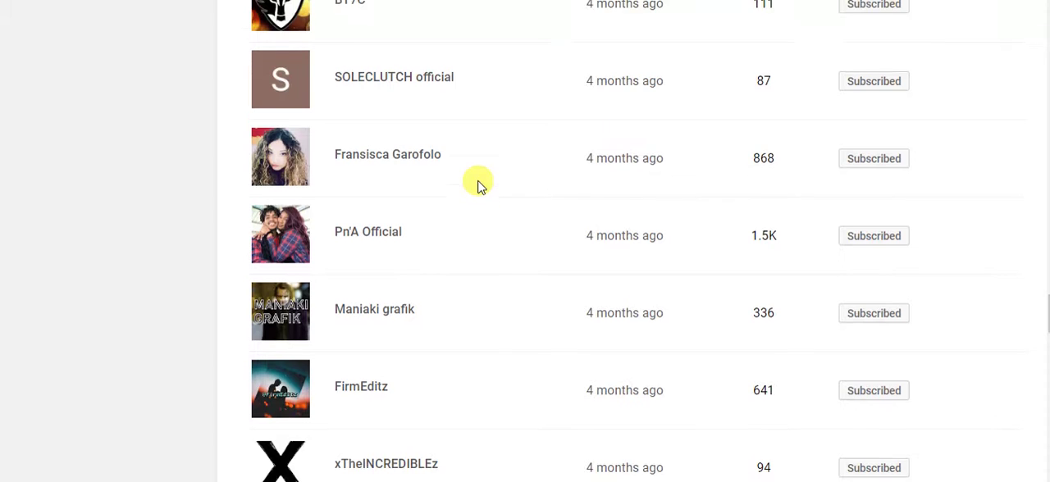
{"action": "scroll", "coordinate": [476, 180], "scroll_direction": "up", "scroll_amount": 1}
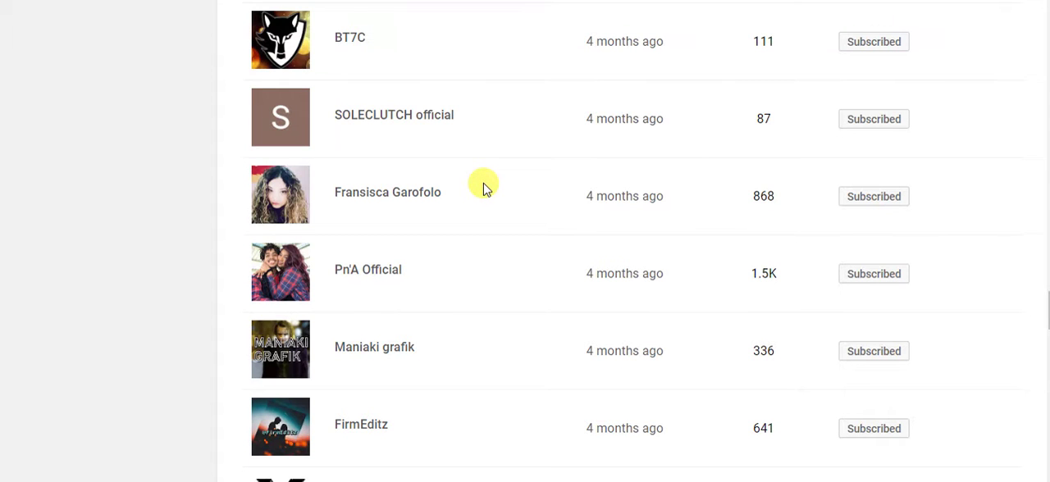
{"action": "scroll", "coordinate": [482, 187], "scroll_direction": "up", "scroll_amount": 1}
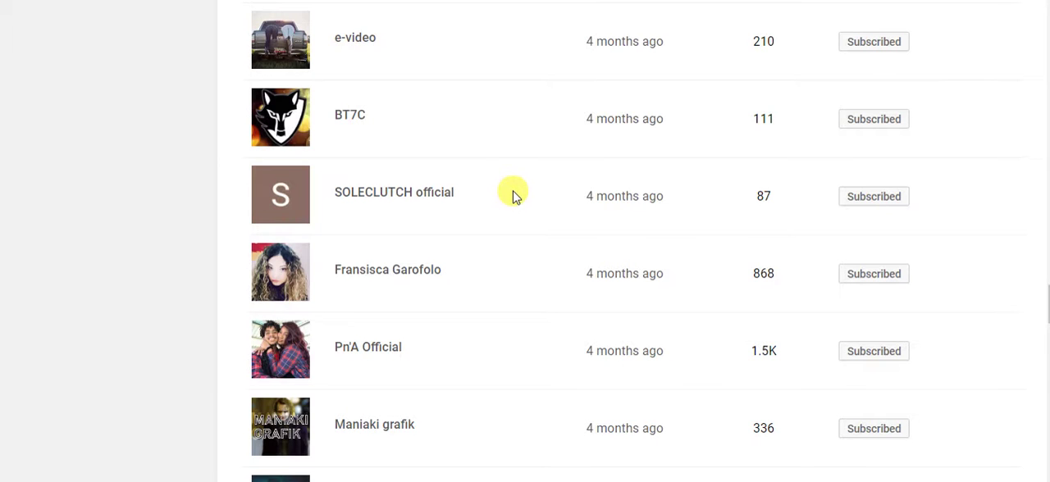
{"action": "scroll", "coordinate": [511, 195], "scroll_direction": "up", "scroll_amount": 1}
{"action": "scroll", "coordinate": [502, 197], "scroll_direction": "up", "scroll_amount": 1}
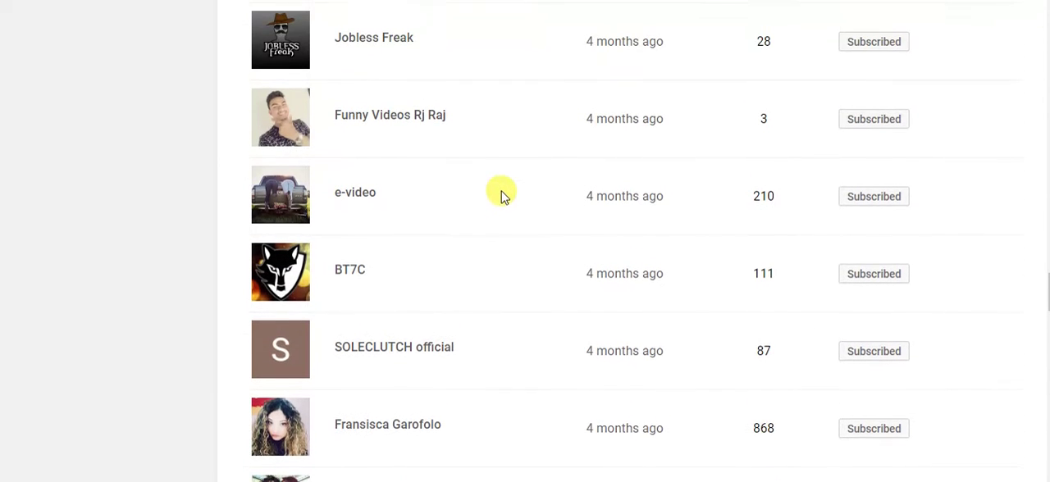
{"action": "scroll", "coordinate": [502, 197], "scroll_direction": "up", "scroll_amount": 1}
{"action": "scroll", "coordinate": [502, 196], "scroll_direction": "up", "scroll_amount": 1}
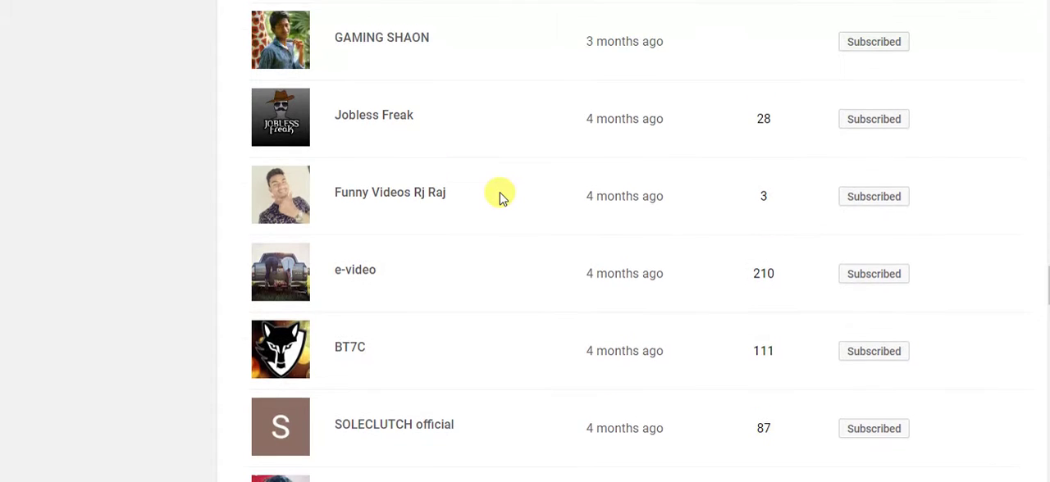
{"action": "scroll", "coordinate": [492, 192], "scroll_direction": "up", "scroll_amount": 1}
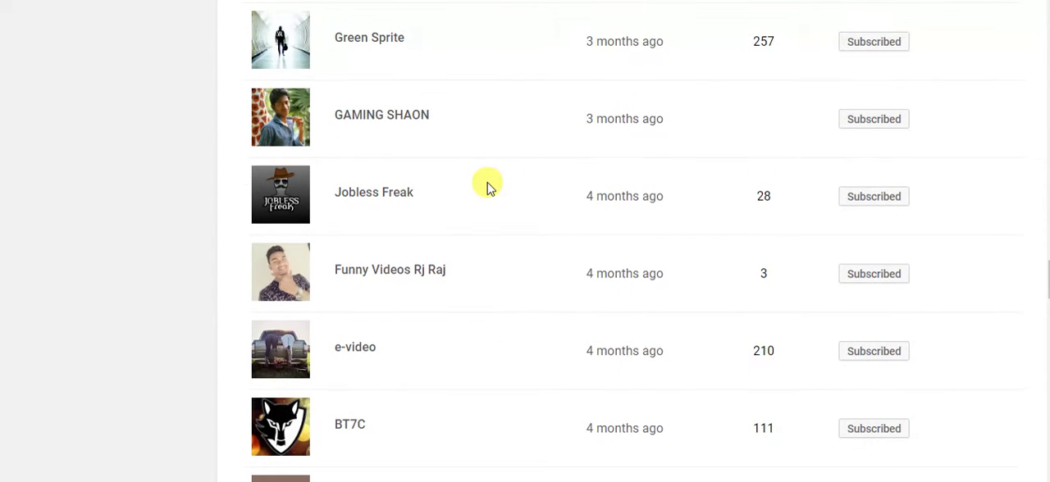
{"action": "scroll", "coordinate": [486, 186], "scroll_direction": "up", "scroll_amount": 1}
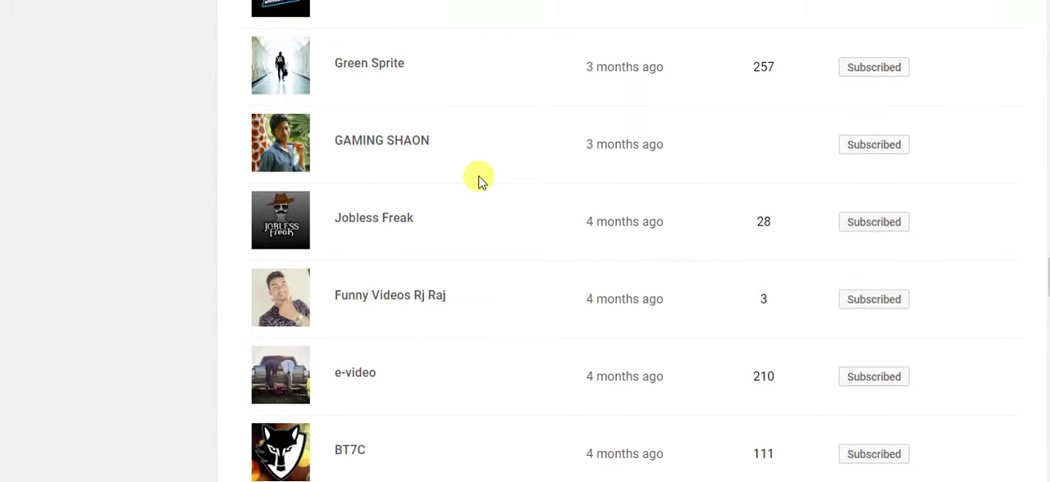
{"action": "scroll", "coordinate": [479, 179], "scroll_direction": "up", "scroll_amount": 1}
{"action": "scroll", "coordinate": [471, 178], "scroll_direction": "up", "scroll_amount": 1}
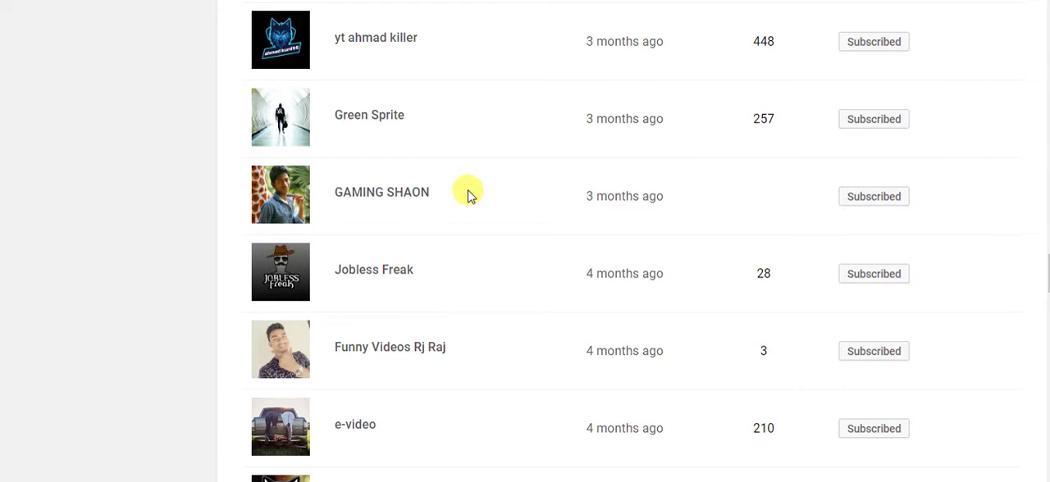
{"action": "scroll", "coordinate": [470, 194], "scroll_direction": "up", "scroll_amount": 2}
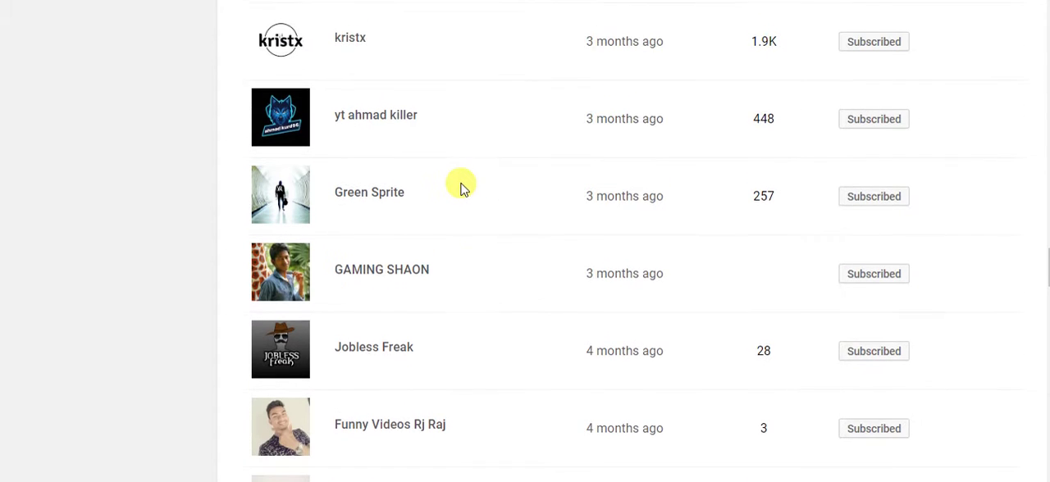
{"action": "scroll", "coordinate": [460, 189], "scroll_direction": "up", "scroll_amount": 1}
{"action": "scroll", "coordinate": [441, 178], "scroll_direction": "up", "scroll_amount": 1}
{"action": "scroll", "coordinate": [441, 178], "scroll_direction": "up", "scroll_amount": 1}
{"action": "scroll", "coordinate": [435, 178], "scroll_direction": "up", "scroll_amount": 1}
{"action": "scroll", "coordinate": [428, 176], "scroll_direction": "up", "scroll_amount": 1}
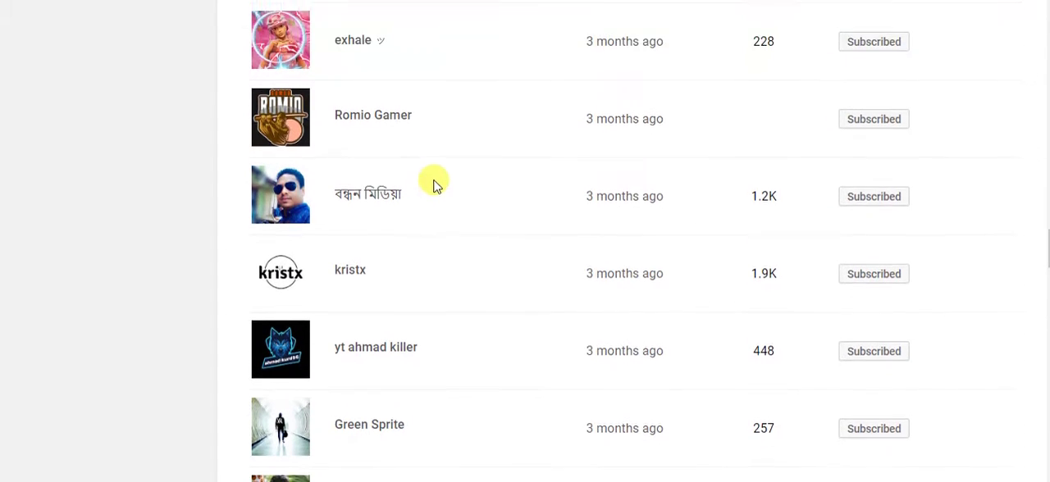
{"action": "scroll", "coordinate": [435, 180], "scroll_direction": "up", "scroll_amount": 1}
{"action": "scroll", "coordinate": [439, 185], "scroll_direction": "up", "scroll_amount": 1}
{"action": "scroll", "coordinate": [442, 186], "scroll_direction": "up", "scroll_amount": 1}
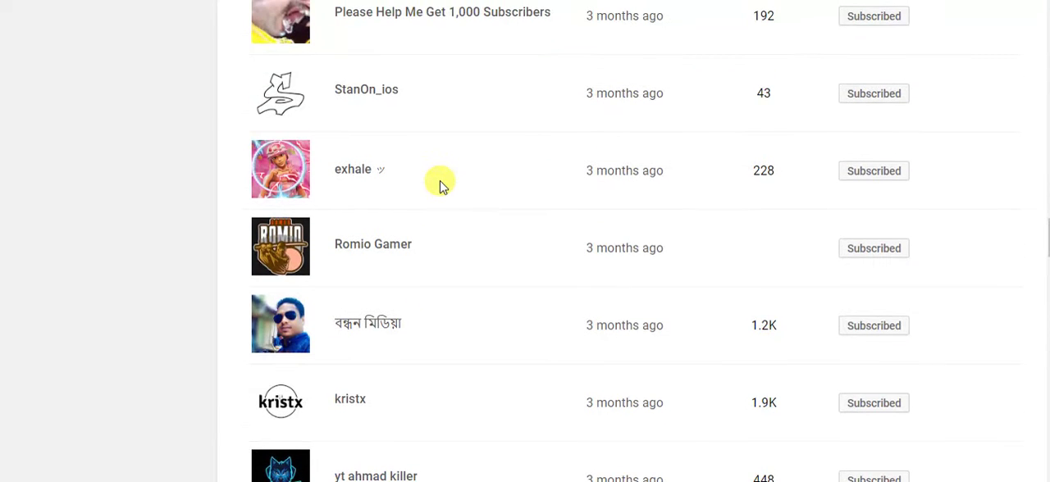
{"action": "scroll", "coordinate": [440, 180], "scroll_direction": "up", "scroll_amount": 1}
{"action": "scroll", "coordinate": [440, 181], "scroll_direction": "up", "scroll_amount": 1}
{"action": "scroll", "coordinate": [432, 174], "scroll_direction": "up", "scroll_amount": 1}
{"action": "scroll", "coordinate": [428, 176], "scroll_direction": "up", "scroll_amount": 2}
{"action": "scroll", "coordinate": [427, 172], "scroll_direction": "up", "scroll_amount": 2}
{"action": "scroll", "coordinate": [443, 156], "scroll_direction": "up", "scroll_amount": 2}
{"action": "scroll", "coordinate": [405, 145], "scroll_direction": "up", "scroll_amount": 2}
{"action": "scroll", "coordinate": [405, 145], "scroll_direction": "up", "scroll_amount": 2}
{"action": "scroll", "coordinate": [405, 146], "scroll_direction": "up", "scroll_amount": 1}
{"action": "scroll", "coordinate": [405, 145], "scroll_direction": "up", "scroll_amount": 1}
{"action": "scroll", "coordinate": [407, 147], "scroll_direction": "up", "scroll_amount": 1}
{"action": "scroll", "coordinate": [407, 148], "scroll_direction": "up", "scroll_amount": 1}
{"action": "scroll", "coordinate": [419, 151], "scroll_direction": "up", "scroll_amount": 1}
{"action": "scroll", "coordinate": [427, 154], "scroll_direction": "up", "scroll_amount": 1}
{"action": "scroll", "coordinate": [432, 157], "scroll_direction": "up", "scroll_amount": 1}
{"action": "scroll", "coordinate": [432, 158], "scroll_direction": "up", "scroll_amount": 1}
{"action": "scroll", "coordinate": [431, 155], "scroll_direction": "up", "scroll_amount": 1}
{"action": "scroll", "coordinate": [426, 154], "scroll_direction": "up", "scroll_amount": 1}
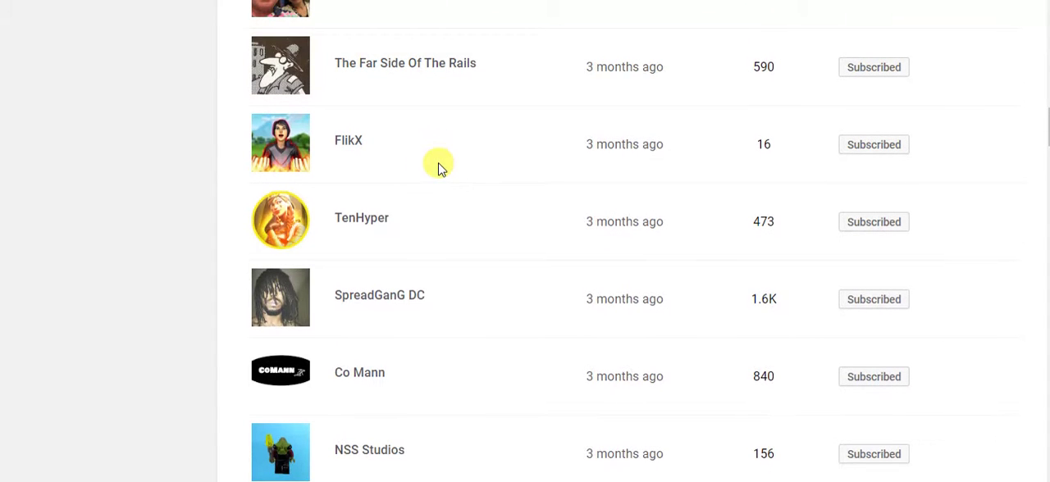
{"action": "scroll", "coordinate": [435, 164], "scroll_direction": "up", "scroll_amount": 1}
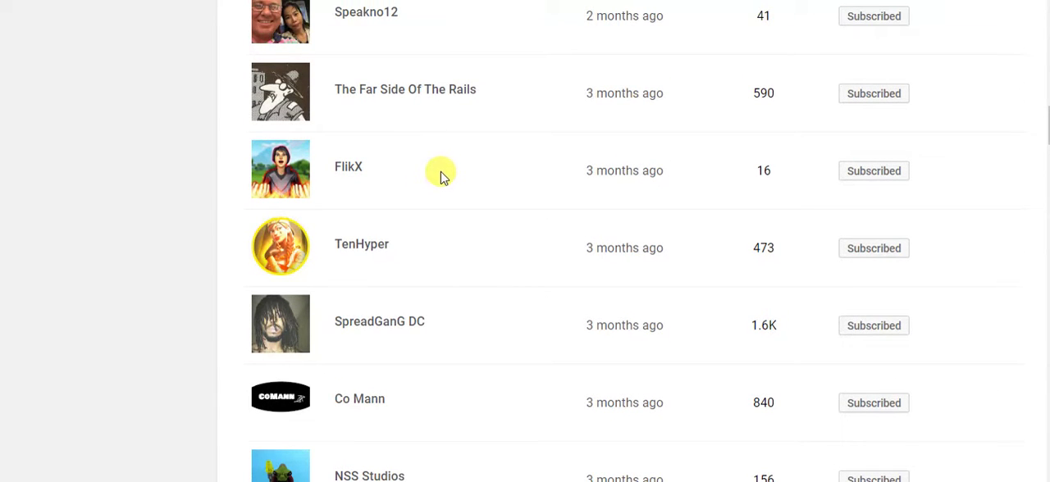
{"action": "scroll", "coordinate": [441, 175], "scroll_direction": "up", "scroll_amount": 1}
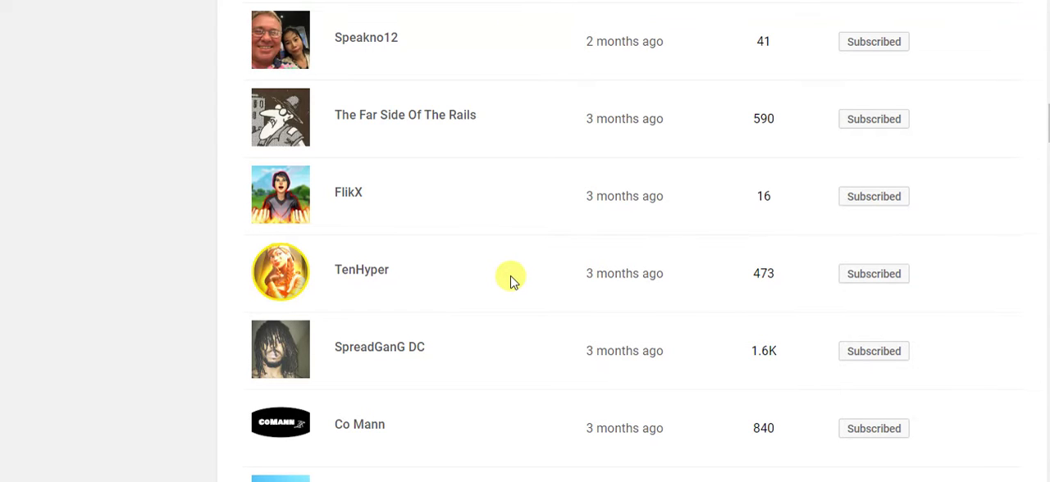
{"action": "scroll", "coordinate": [510, 280], "scroll_direction": "down", "scroll_amount": 1}
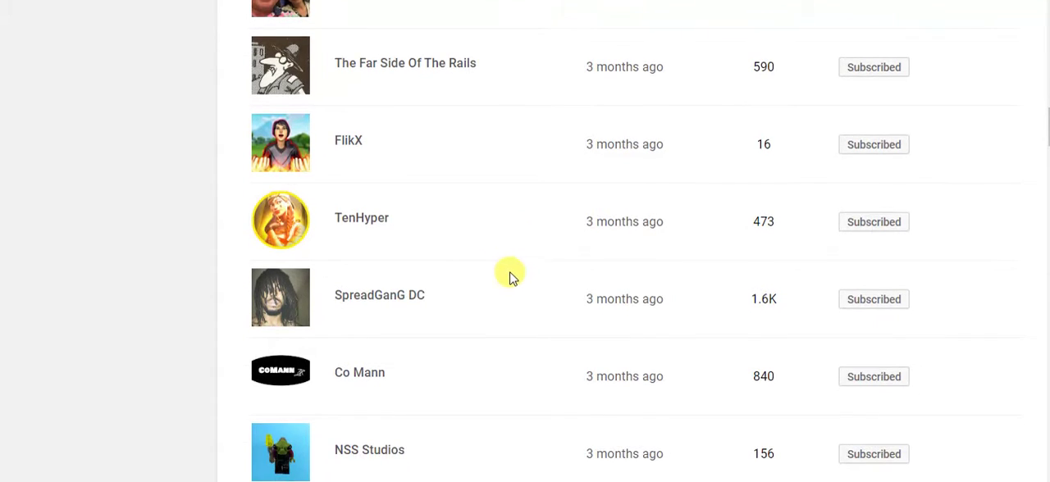
{"action": "scroll", "coordinate": [510, 280], "scroll_direction": "down", "scroll_amount": 1}
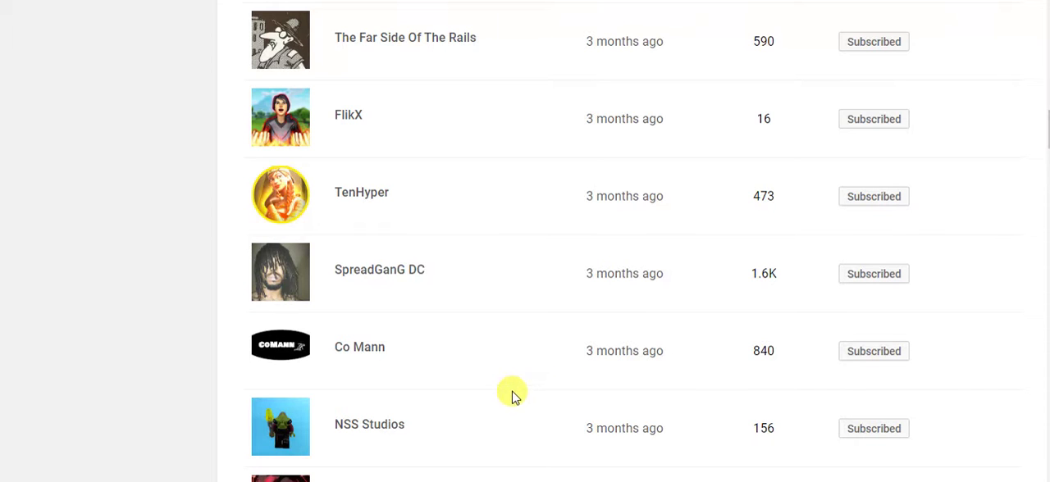
{"action": "scroll", "coordinate": [523, 399], "scroll_direction": "down", "scroll_amount": 1}
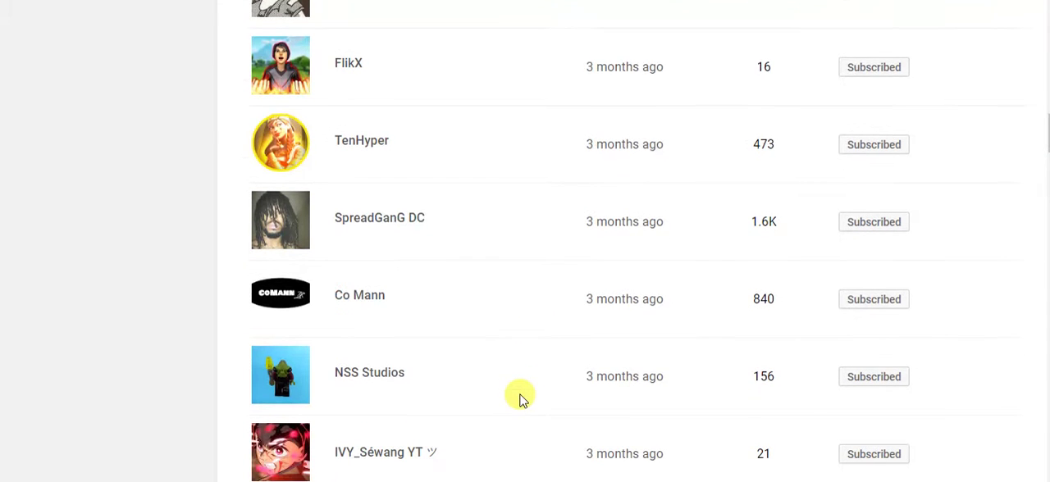
{"action": "scroll", "coordinate": [515, 387], "scroll_direction": "down", "scroll_amount": 1}
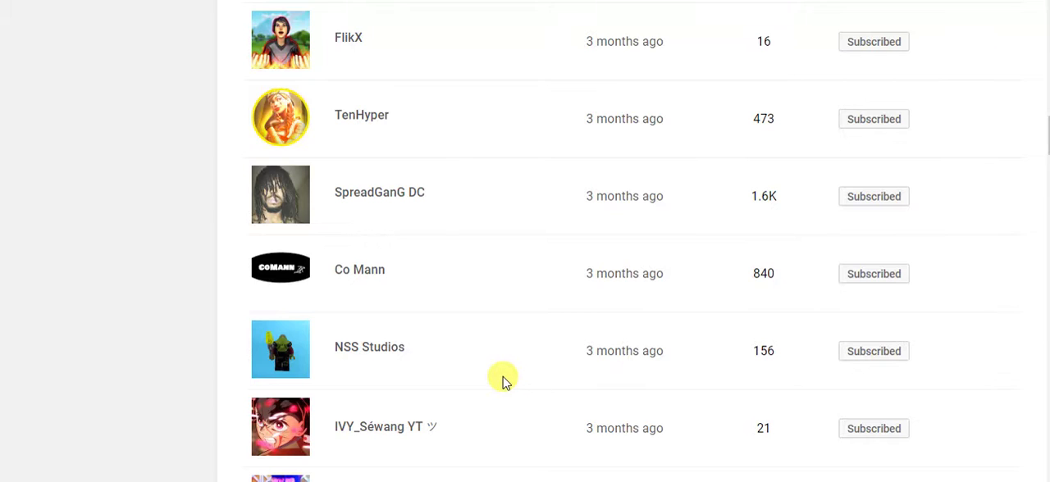
{"action": "scroll", "coordinate": [502, 380], "scroll_direction": "down", "scroll_amount": 1}
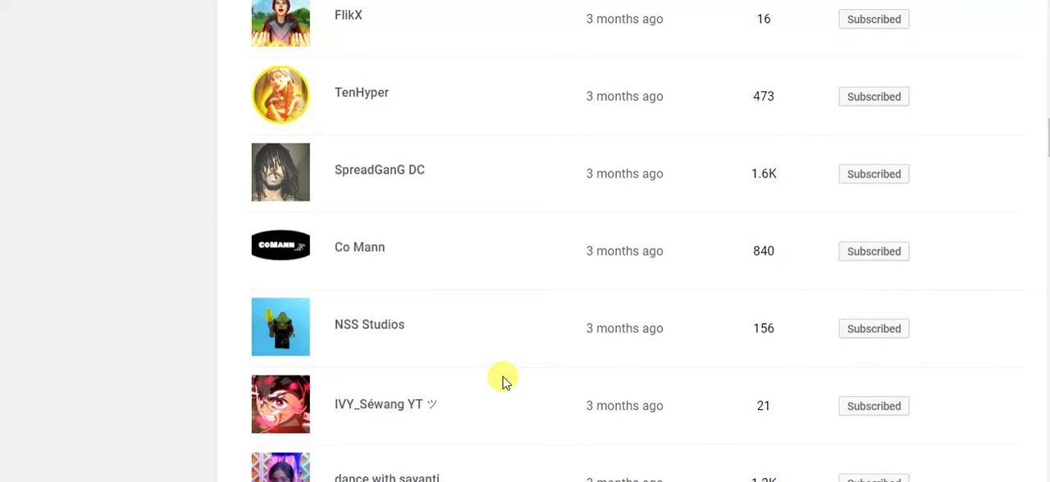
{"action": "scroll", "coordinate": [502, 379], "scroll_direction": "up", "scroll_amount": 1}
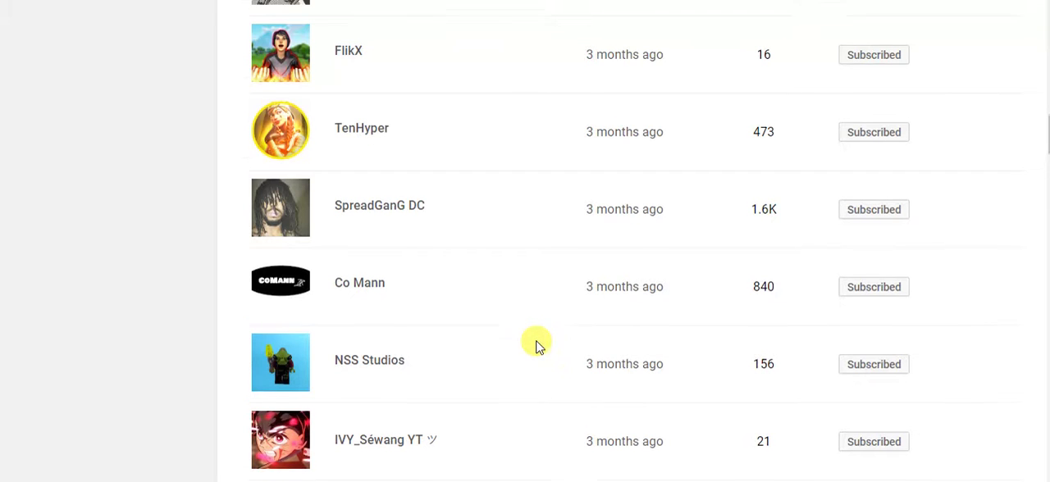
{"action": "scroll", "coordinate": [538, 348], "scroll_direction": "up", "scroll_amount": 1}
{"action": "scroll", "coordinate": [526, 338], "scroll_direction": "up", "scroll_amount": 1}
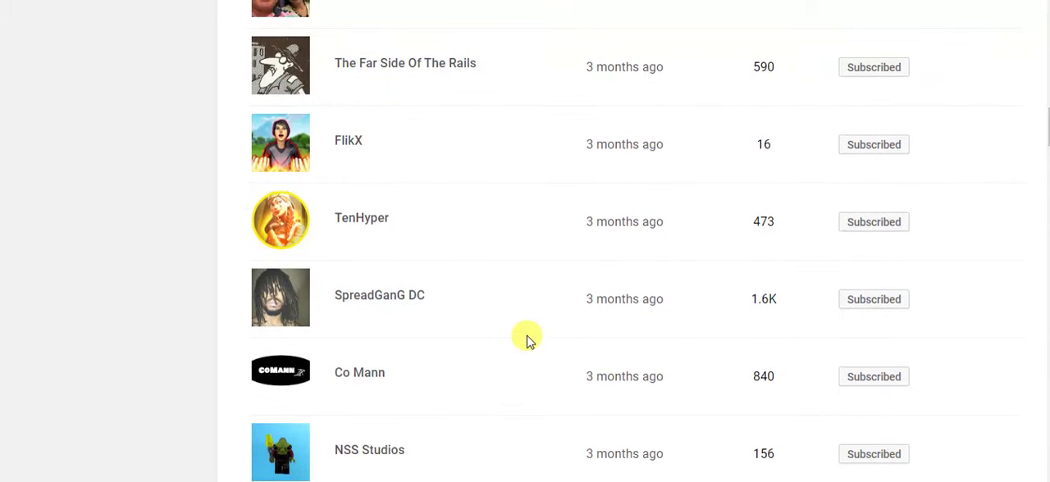
{"action": "scroll", "coordinate": [526, 338], "scroll_direction": "up", "scroll_amount": 1}
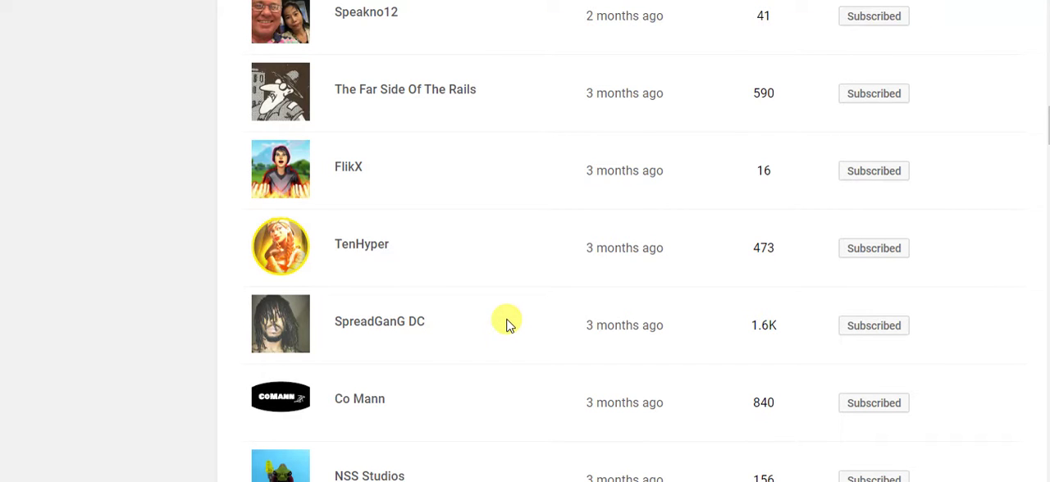
{"action": "scroll", "coordinate": [506, 324], "scroll_direction": "up", "scroll_amount": 1}
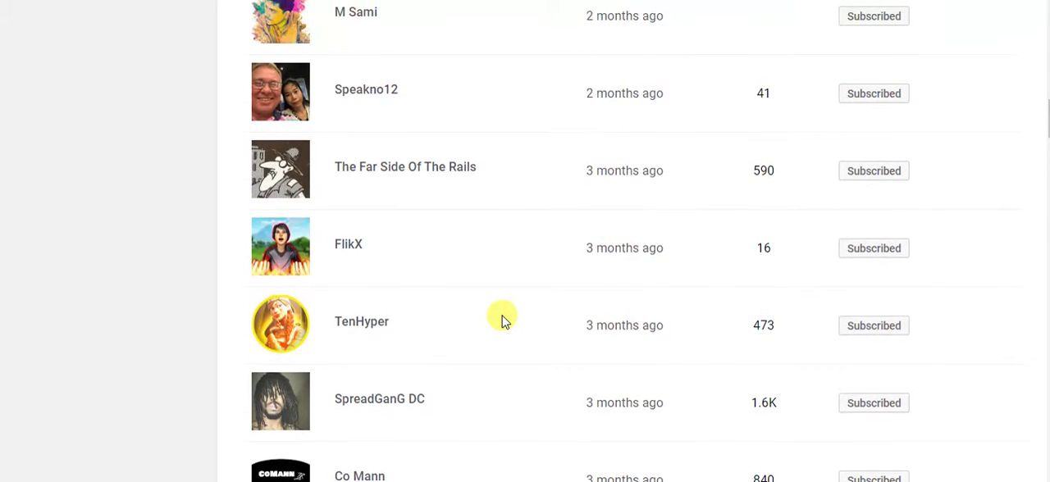
{"action": "scroll", "coordinate": [503, 319], "scroll_direction": "up", "scroll_amount": 1}
{"action": "scroll", "coordinate": [500, 319], "scroll_direction": "up", "scroll_amount": 1}
{"action": "scroll", "coordinate": [498, 318], "scroll_direction": "up", "scroll_amount": 1}
{"action": "scroll", "coordinate": [497, 317], "scroll_direction": "up", "scroll_amount": 1}
{"action": "scroll", "coordinate": [496, 318], "scroll_direction": "up", "scroll_amount": 1}
{"action": "scroll", "coordinate": [482, 307], "scroll_direction": "up", "scroll_amount": 1}
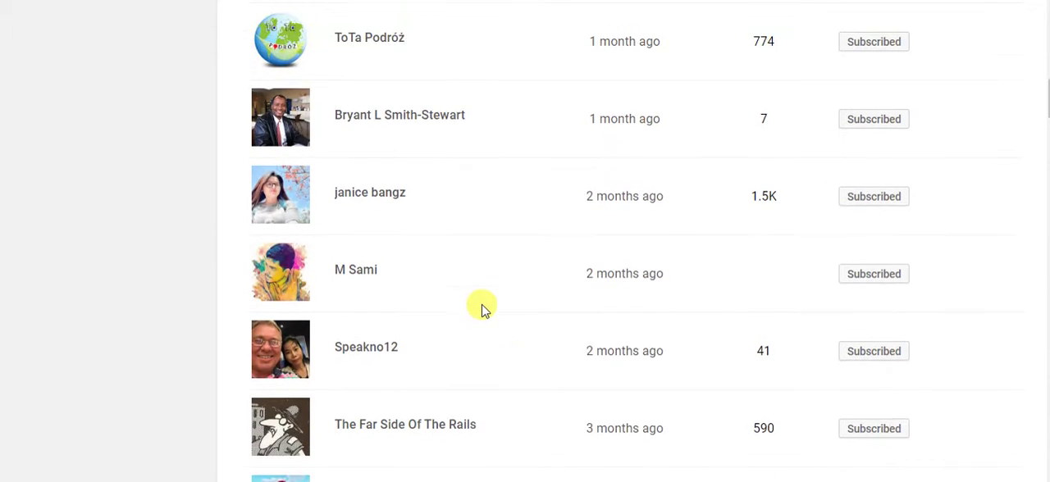
{"action": "scroll", "coordinate": [481, 308], "scroll_direction": "up", "scroll_amount": 1}
{"action": "scroll", "coordinate": [480, 307], "scroll_direction": "up", "scroll_amount": 1}
{"action": "scroll", "coordinate": [479, 306], "scroll_direction": "up", "scroll_amount": 1}
{"action": "scroll", "coordinate": [478, 303], "scroll_direction": "up", "scroll_amount": 1}
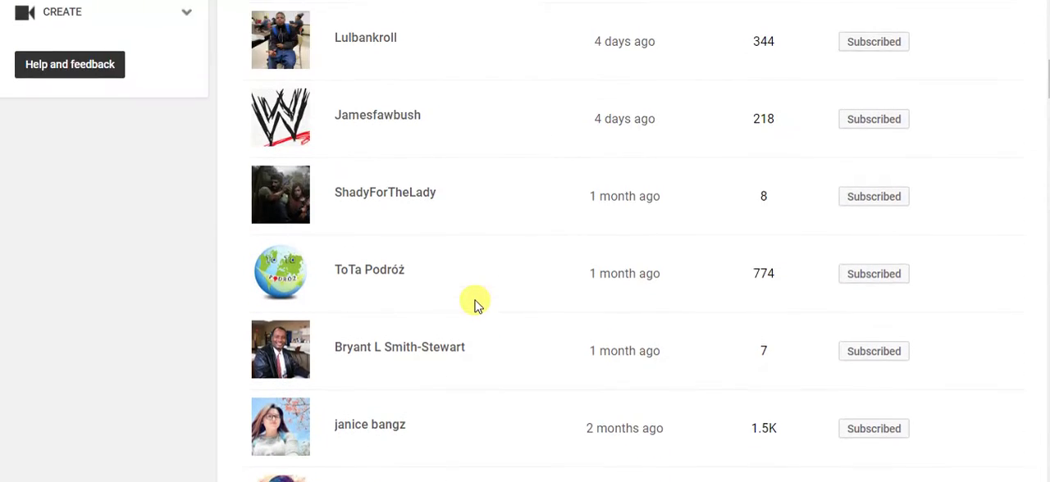
{"action": "scroll", "coordinate": [478, 304], "scroll_direction": "up", "scroll_amount": 1}
{"action": "scroll", "coordinate": [478, 303], "scroll_direction": "up", "scroll_amount": 1}
{"action": "scroll", "coordinate": [480, 305], "scroll_direction": "up", "scroll_amount": 1}
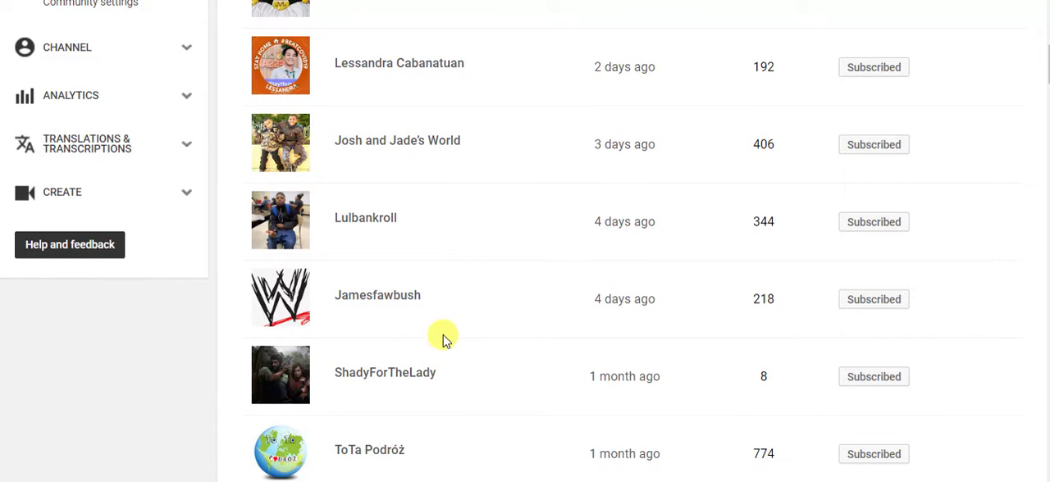
{"action": "scroll", "coordinate": [443, 335], "scroll_direction": "up", "scroll_amount": 1}
{"action": "scroll", "coordinate": [443, 335], "scroll_direction": "up", "scroll_amount": 1}
{"action": "scroll", "coordinate": [444, 332], "scroll_direction": "up", "scroll_amount": 1}
{"action": "scroll", "coordinate": [447, 330], "scroll_direction": "up", "scroll_amount": 1}
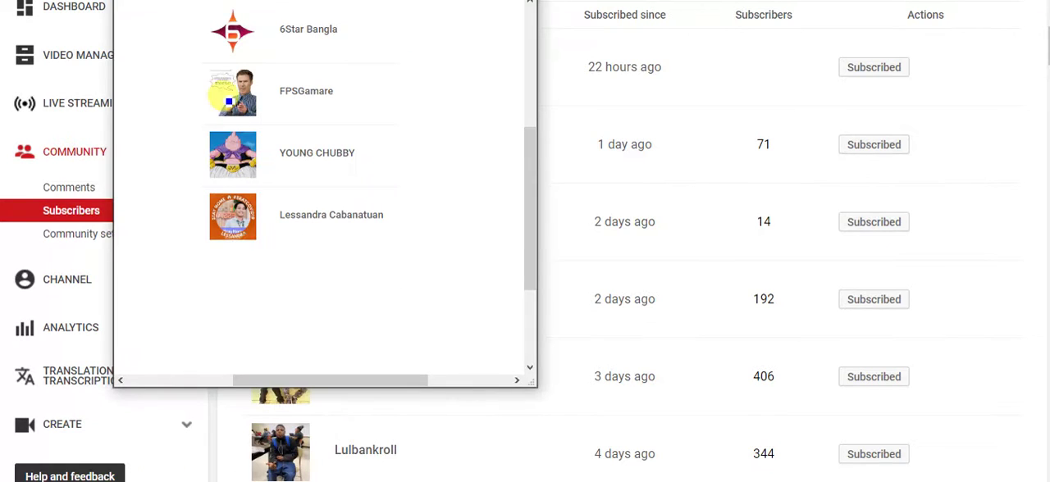
{"action": "left_click_drag", "start_coordinate": [246, 2], "coordinate": [516, 50]}
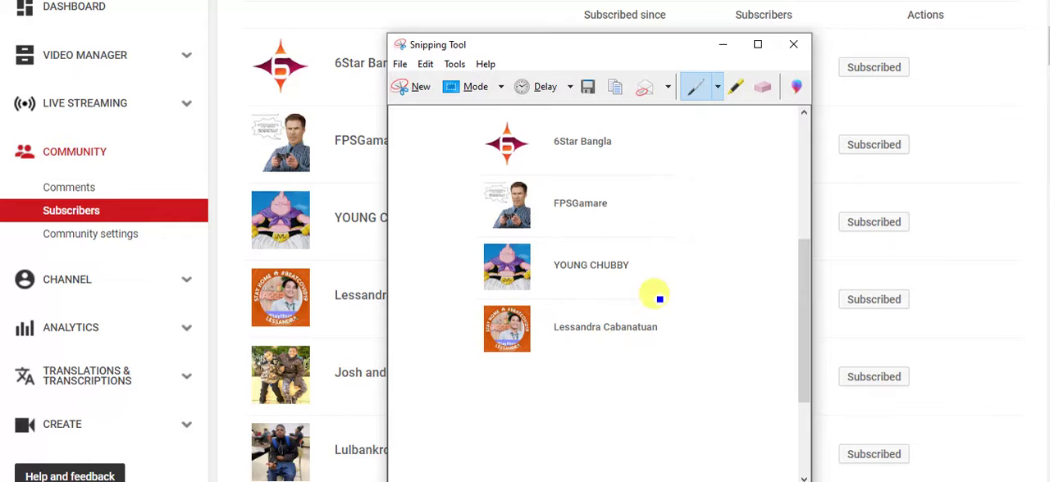
{"action": "left_click", "coordinate": [855, 28]}
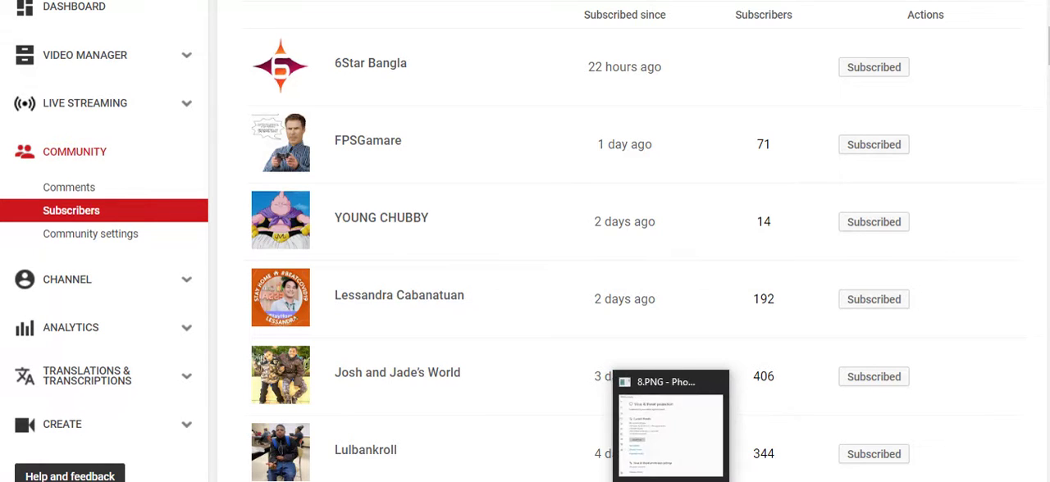
Show 8.PNG (Josh and Jade's World to M Sami) in Photos and move the viewer right
{"action": "left_click", "coordinate": [767, 427]}
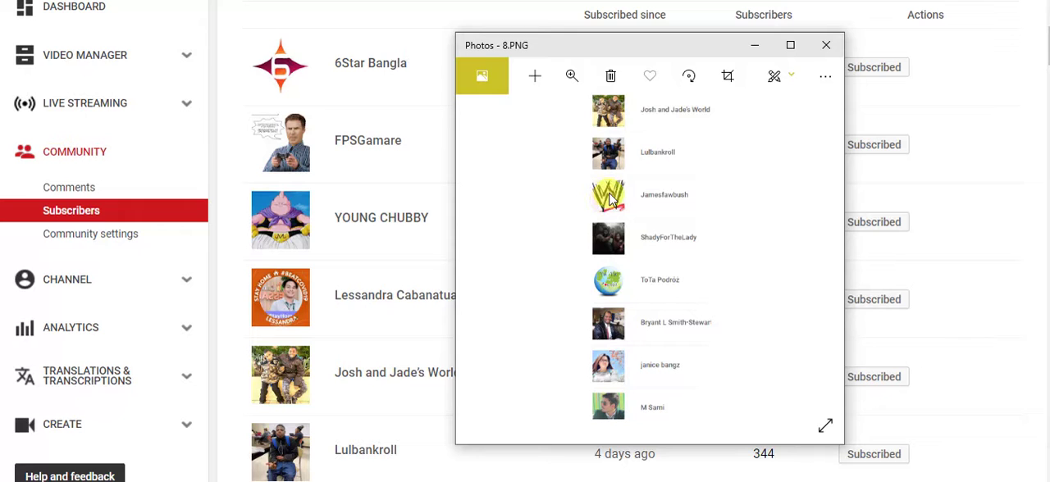
{"action": "key", "text": "Right"}
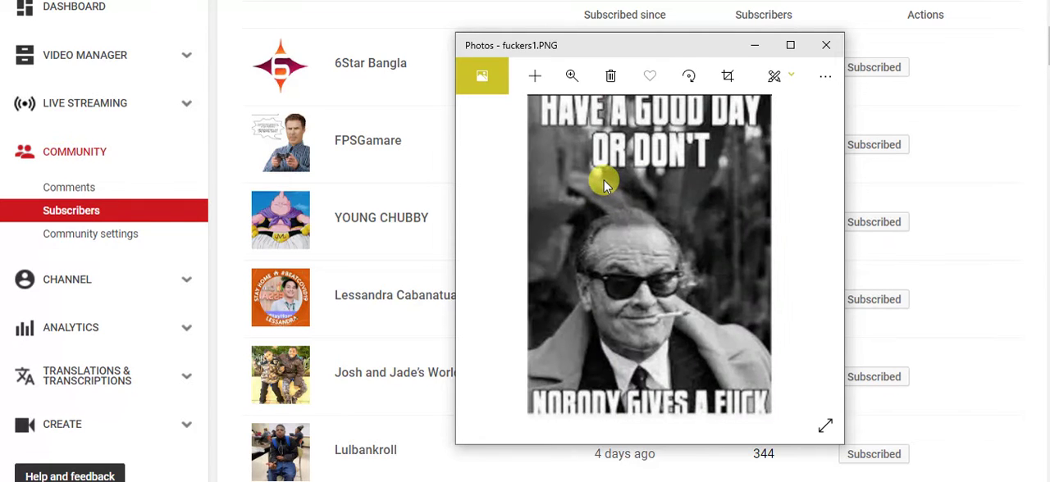
{"action": "key", "text": "Right"}
{"action": "key", "text": "Left"}
{"action": "key", "text": "Left"}
{"action": "key", "text": "Left"}
{"action": "key", "text": "Left"}
{"action": "key", "text": "Right"}
{"action": "key", "text": "Left"}
{"action": "key", "text": "Left"}
{"action": "key", "text": "Left"}
{"action": "key", "text": "Right"}
{"action": "key", "text": "Right"}
{"action": "key", "text": "Right"}
{"action": "key", "text": "Left"}
{"action": "key", "text": "Right"}
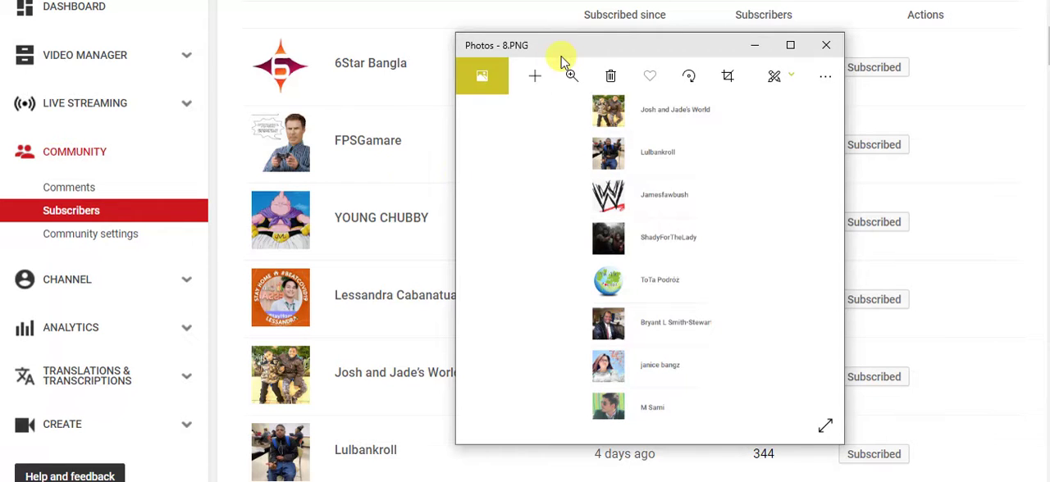
{"action": "left_click_drag", "start_coordinate": [571, 50], "coordinate": [762, 41]}
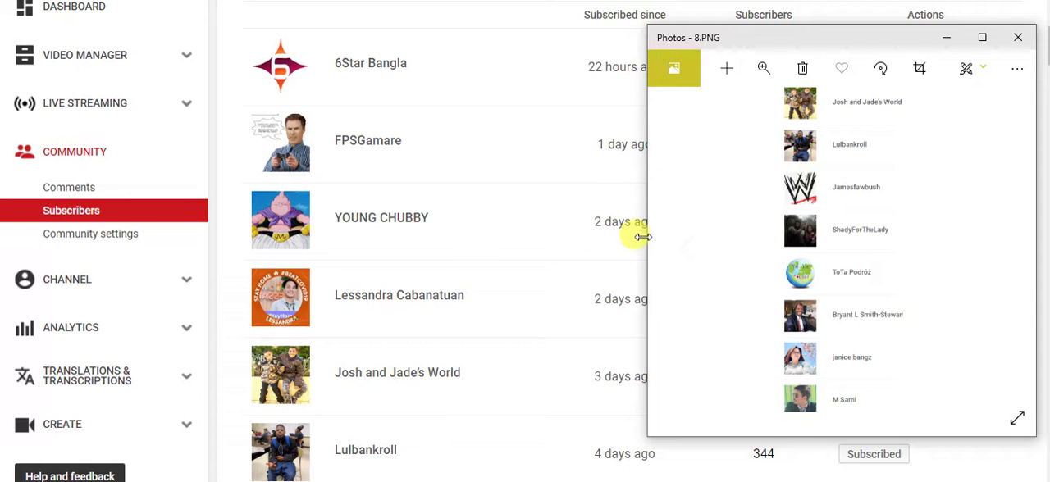
{"action": "scroll", "coordinate": [579, 295], "scroll_direction": "down", "scroll_amount": 2}
{"action": "scroll", "coordinate": [580, 295], "scroll_direction": "down", "scroll_amount": 3}
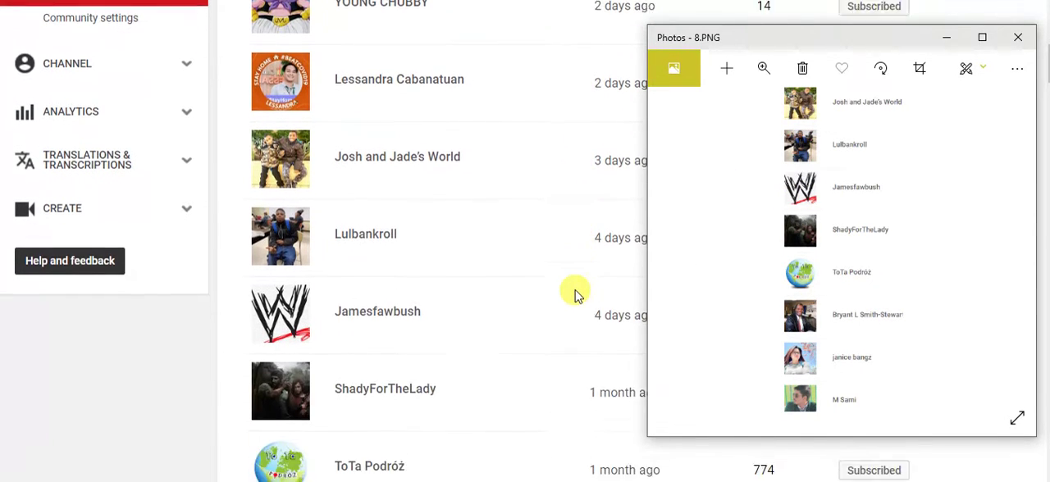
{"action": "scroll", "coordinate": [566, 271], "scroll_direction": "down", "scroll_amount": 2}
{"action": "scroll", "coordinate": [562, 266], "scroll_direction": "down", "scroll_amount": 1}
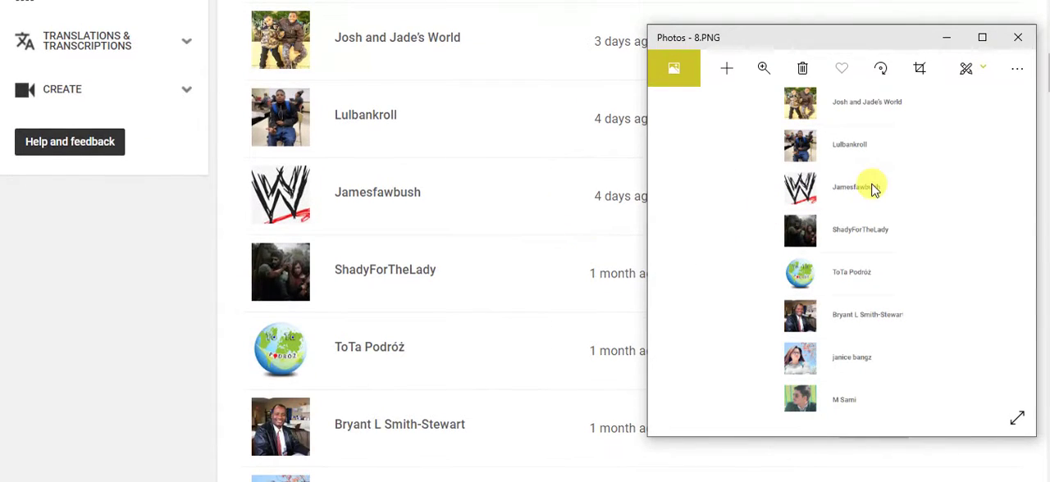
{"action": "scroll", "coordinate": [873, 189], "scroll_direction": "down", "scroll_amount": 1}
{"action": "scroll", "coordinate": [873, 190], "scroll_direction": "down", "scroll_amount": 1}
{"action": "scroll", "coordinate": [874, 189], "scroll_direction": "up", "scroll_amount": 2}
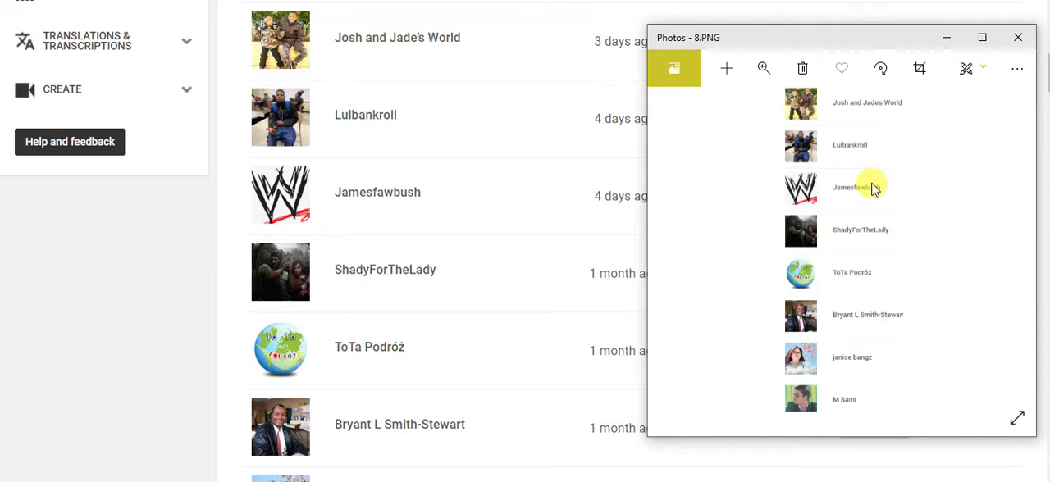
{"action": "scroll", "coordinate": [858, 198], "scroll_direction": "up", "scroll_amount": 1}
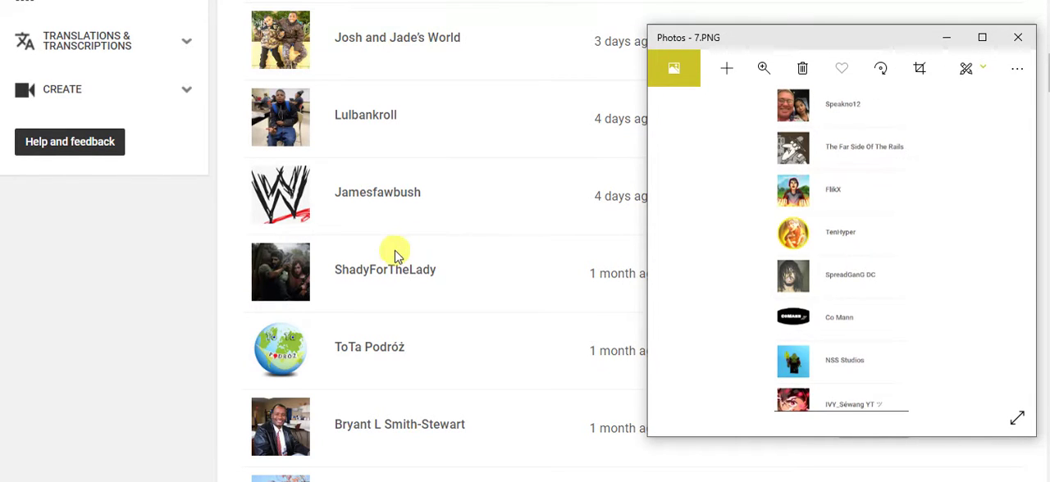
{"action": "scroll", "coordinate": [391, 254], "scroll_direction": "down", "scroll_amount": 3}
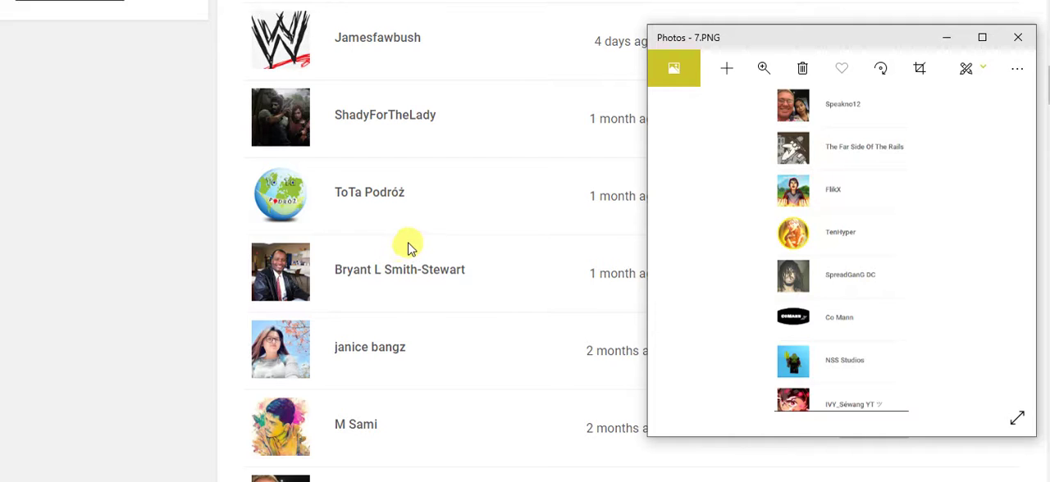
{"action": "scroll", "coordinate": [469, 294], "scroll_direction": "up", "scroll_amount": 1}
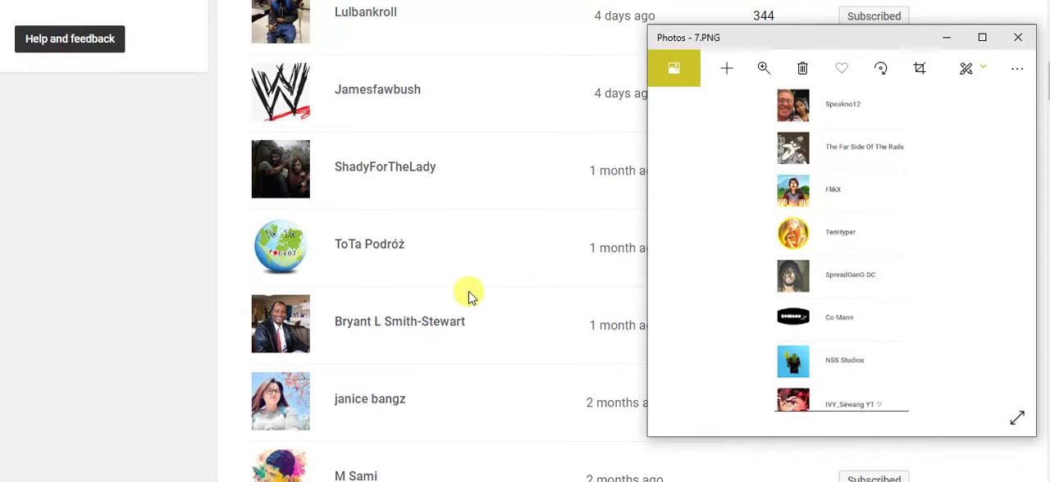
{"action": "scroll", "coordinate": [469, 293], "scroll_direction": "up", "scroll_amount": 1}
{"action": "scroll", "coordinate": [469, 294], "scroll_direction": "up", "scroll_amount": 1}
{"action": "scroll", "coordinate": [469, 294], "scroll_direction": "down", "scroll_amount": 1}
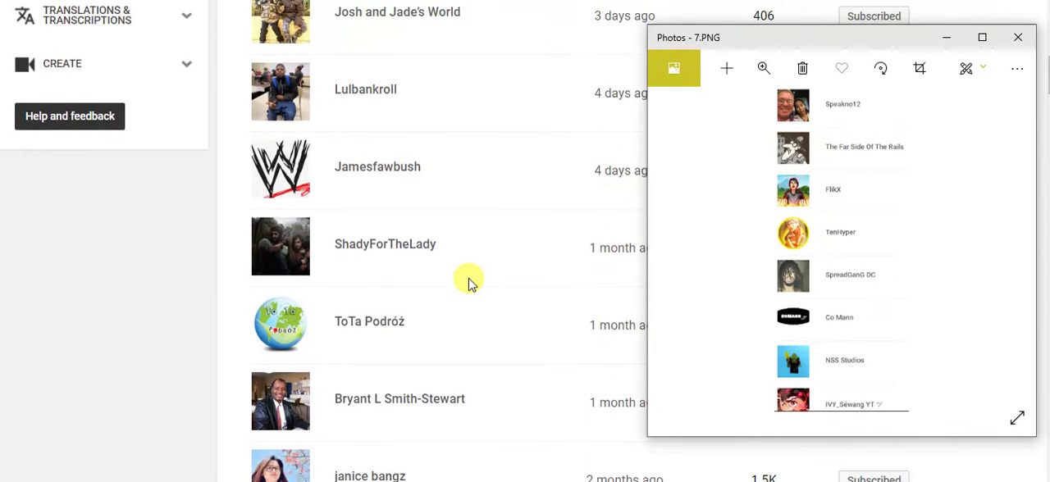
{"action": "scroll", "coordinate": [469, 283], "scroll_direction": "up", "scroll_amount": 1}
{"action": "scroll", "coordinate": [469, 283], "scroll_direction": "down", "scroll_amount": 1}
{"action": "scroll", "coordinate": [470, 283], "scroll_direction": "up", "scroll_amount": 1}
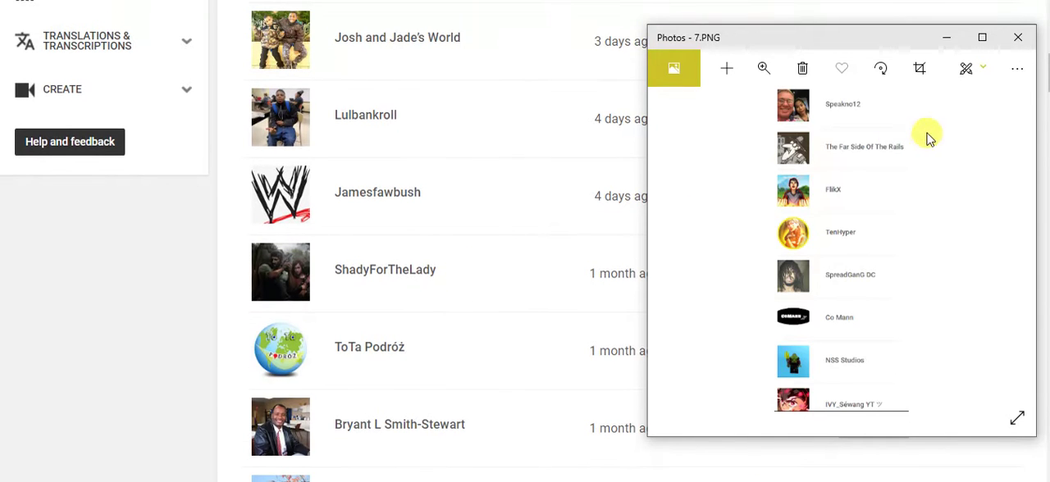
{"action": "scroll", "coordinate": [400, 250], "scroll_direction": "up", "scroll_amount": 1}
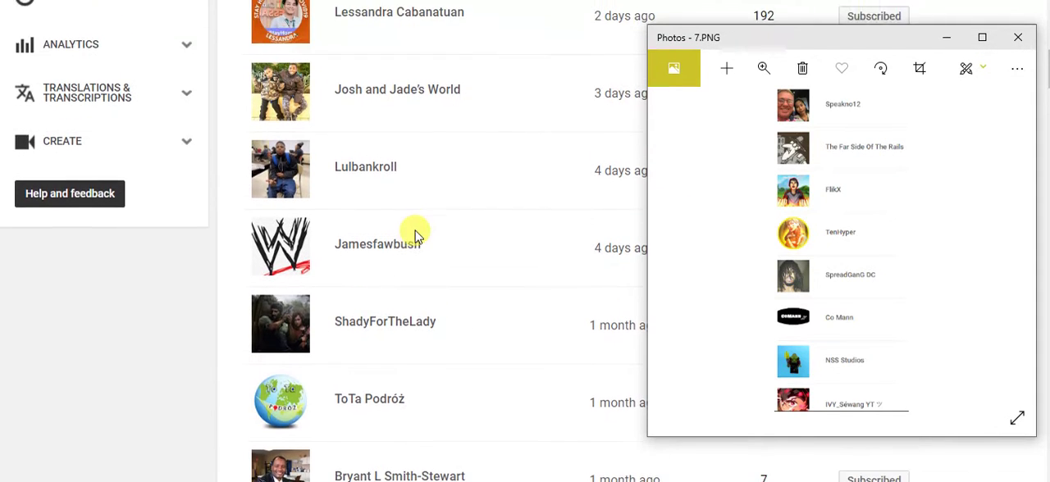
{"action": "scroll", "coordinate": [410, 242], "scroll_direction": "up", "scroll_amount": 1}
{"action": "scroll", "coordinate": [414, 234], "scroll_direction": "up", "scroll_amount": 1}
{"action": "scroll", "coordinate": [414, 234], "scroll_direction": "down", "scroll_amount": 2}
{"action": "scroll", "coordinate": [415, 234], "scroll_direction": "down", "scroll_amount": 2}
{"action": "scroll", "coordinate": [414, 234], "scroll_direction": "down", "scroll_amount": 1}
{"action": "scroll", "coordinate": [434, 223], "scroll_direction": "down", "scroll_amount": 1}
{"action": "scroll", "coordinate": [435, 223], "scroll_direction": "up", "scroll_amount": 2}
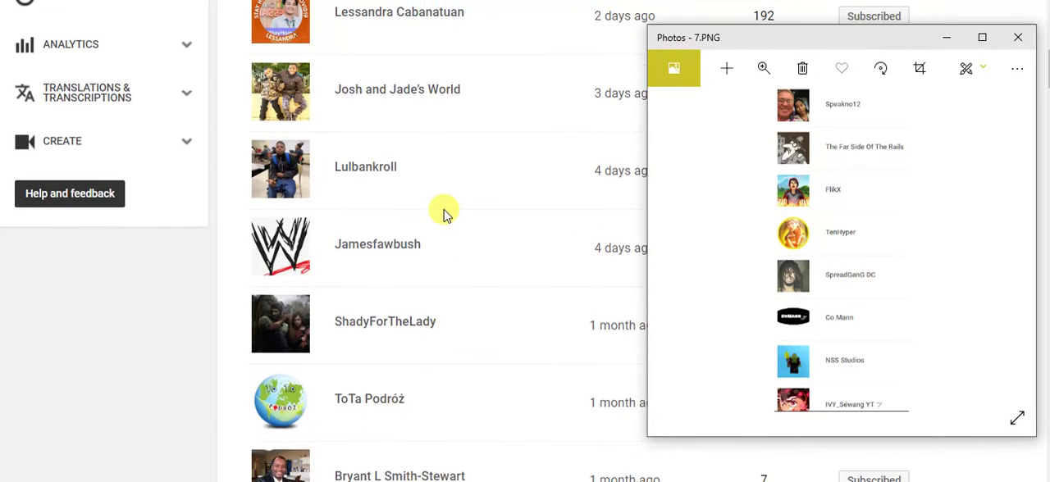
{"action": "scroll", "coordinate": [443, 213], "scroll_direction": "up", "scroll_amount": 2}
{"action": "scroll", "coordinate": [444, 205], "scroll_direction": "up", "scroll_amount": 1}
{"action": "scroll", "coordinate": [445, 205], "scroll_direction": "up", "scroll_amount": 1}
{"action": "scroll", "coordinate": [444, 205], "scroll_direction": "up", "scroll_amount": 1}
{"action": "scroll", "coordinate": [445, 205], "scroll_direction": "up", "scroll_amount": 1}
{"action": "scroll", "coordinate": [444, 205], "scroll_direction": "up", "scroll_amount": 1}
{"action": "scroll", "coordinate": [445, 205], "scroll_direction": "down", "scroll_amount": 1}
{"action": "scroll", "coordinate": [445, 206], "scroll_direction": "down", "scroll_amount": 1}
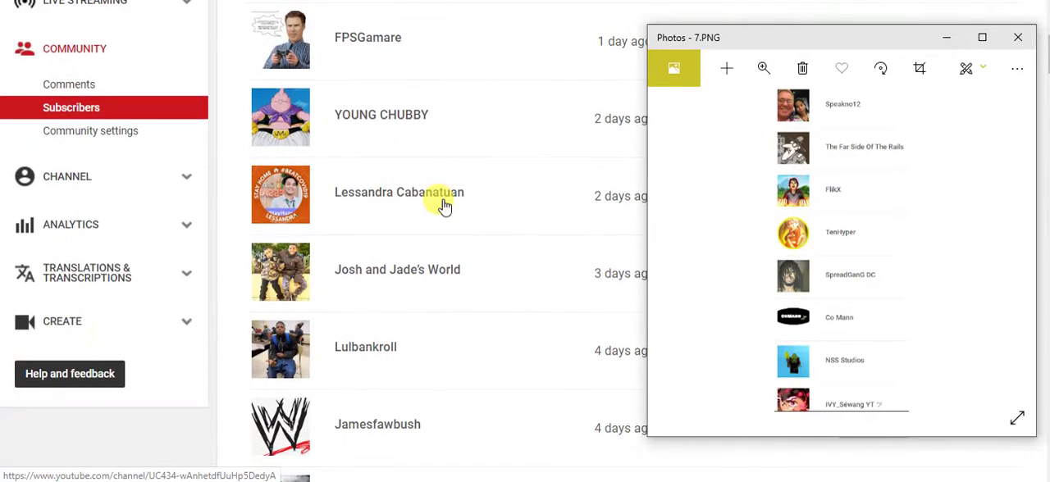
{"action": "scroll", "coordinate": [445, 205], "scroll_direction": "down", "scroll_amount": 1}
{"action": "scroll", "coordinate": [444, 205], "scroll_direction": "down", "scroll_amount": 1}
{"action": "scroll", "coordinate": [444, 205], "scroll_direction": "down", "scroll_amount": 1}
{"action": "scroll", "coordinate": [444, 205], "scroll_direction": "down", "scroll_amount": 1}
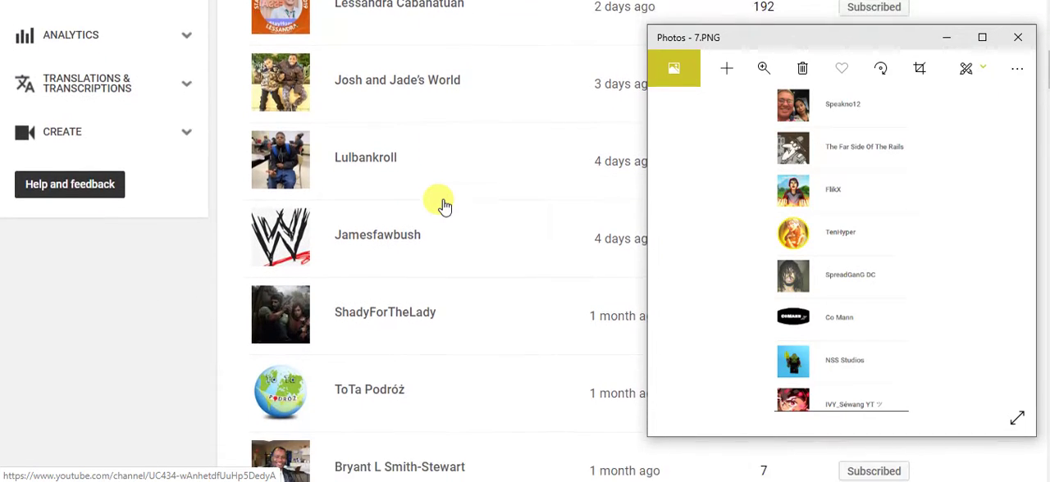
{"action": "scroll", "coordinate": [445, 205], "scroll_direction": "down", "scroll_amount": 1}
{"action": "scroll", "coordinate": [444, 205], "scroll_direction": "down", "scroll_amount": 1}
{"action": "scroll", "coordinate": [444, 205], "scroll_direction": "down", "scroll_amount": 1}
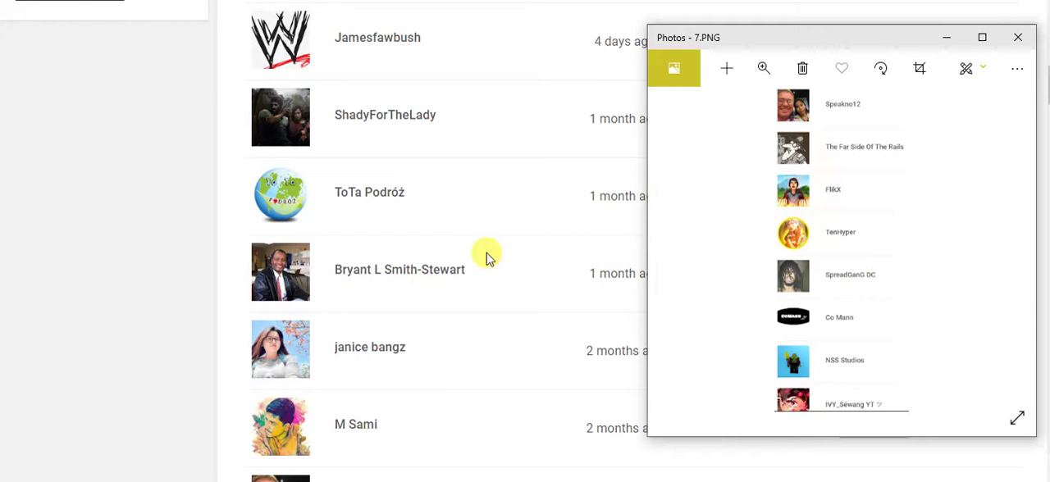
{"action": "scroll", "coordinate": [487, 256], "scroll_direction": "down", "scroll_amount": 2}
{"action": "scroll", "coordinate": [486, 256], "scroll_direction": "down", "scroll_amount": 2}
{"action": "scroll", "coordinate": [487, 256], "scroll_direction": "down", "scroll_amount": 2}
{"action": "scroll", "coordinate": [487, 255], "scroll_direction": "down", "scroll_amount": 1}
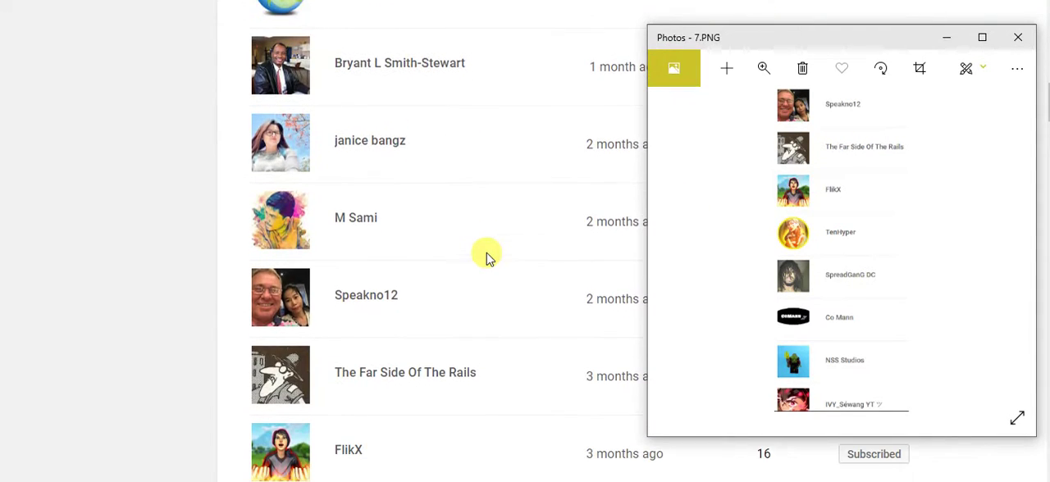
{"action": "scroll", "coordinate": [486, 253], "scroll_direction": "down", "scroll_amount": 1}
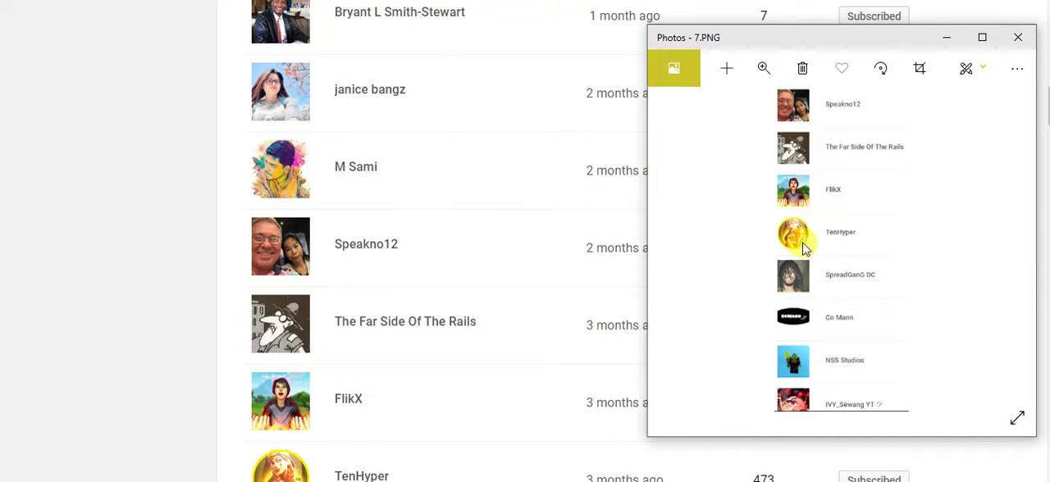
{"action": "scroll", "coordinate": [804, 246], "scroll_direction": "up", "scroll_amount": 1}
{"action": "scroll", "coordinate": [804, 246], "scroll_direction": "down", "scroll_amount": 1}
{"action": "scroll", "coordinate": [804, 246], "scroll_direction": "down", "scroll_amount": 1}
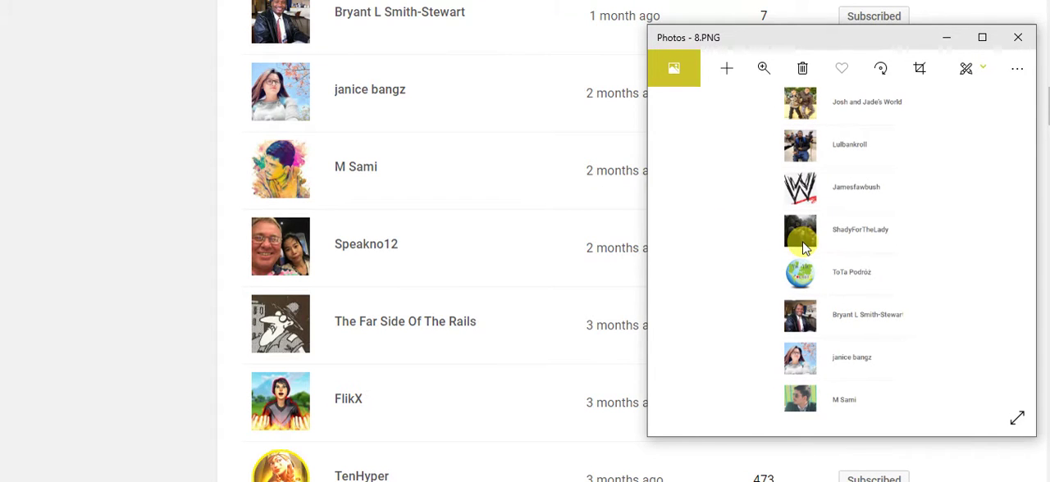
{"action": "scroll", "coordinate": [430, 221], "scroll_direction": "up", "scroll_amount": 2}
{"action": "scroll", "coordinate": [430, 222], "scroll_direction": "up", "scroll_amount": 2}
{"action": "scroll", "coordinate": [430, 222], "scroll_direction": "up", "scroll_amount": 2}
{"action": "scroll", "coordinate": [430, 222], "scroll_direction": "up", "scroll_amount": 1}
{"action": "scroll", "coordinate": [430, 222], "scroll_direction": "up", "scroll_amount": 1}
{"action": "scroll", "coordinate": [427, 219], "scroll_direction": "down", "scroll_amount": 1}
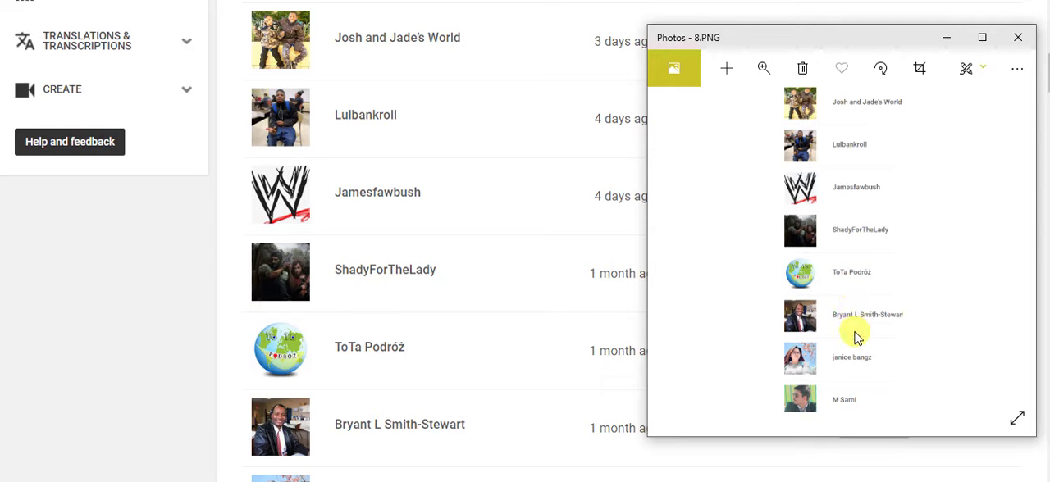
{"action": "scroll", "coordinate": [610, 352], "scroll_direction": "down", "scroll_amount": 1}
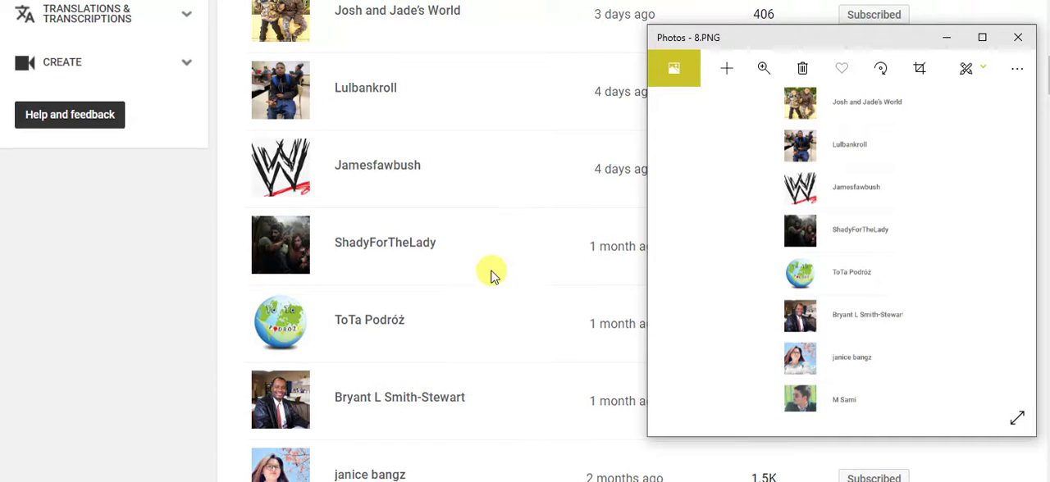
{"action": "scroll", "coordinate": [490, 272], "scroll_direction": "down", "scroll_amount": 2}
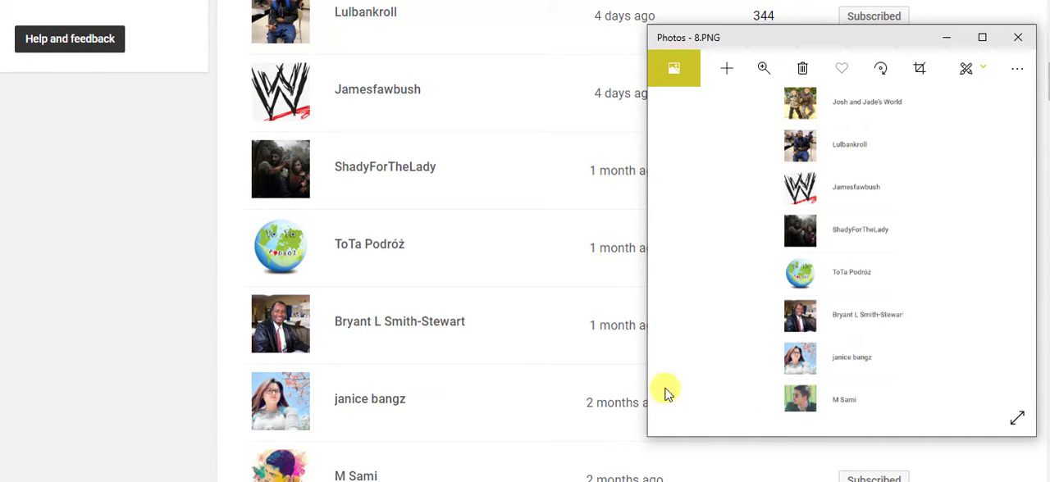
Step the Photos viewer from 7.PNG forward to 8.PNG
{"action": "left_click", "coordinate": [665, 392]}
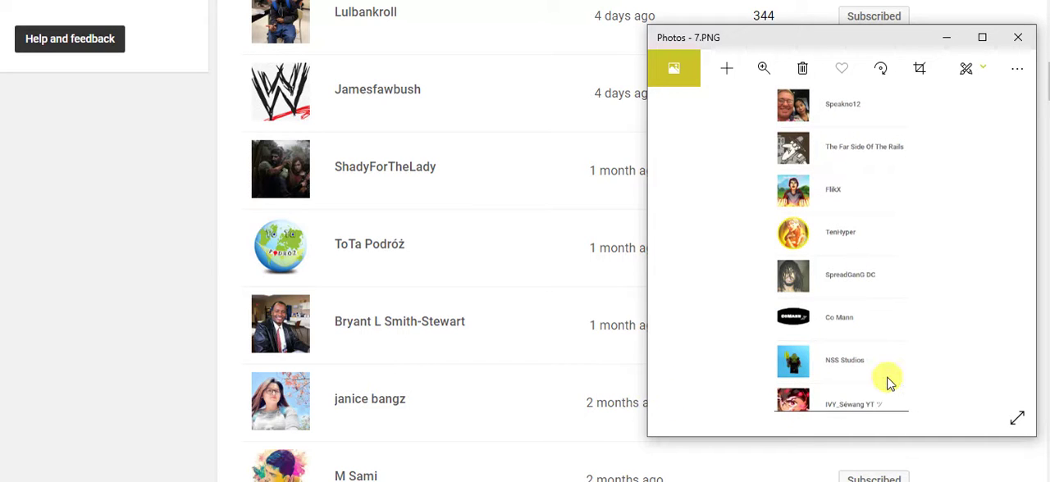
{"action": "key", "text": "Right"}
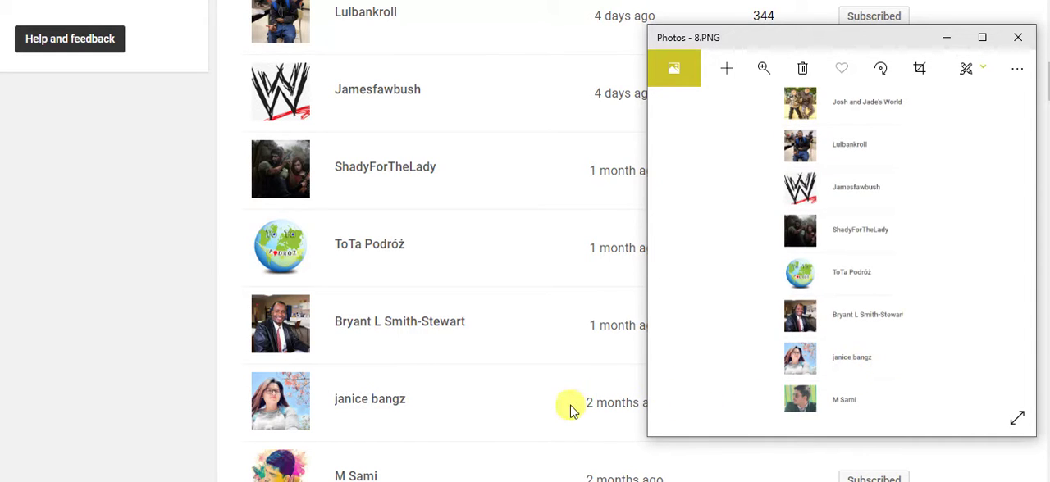
{"action": "scroll", "coordinate": [564, 387], "scroll_direction": "up", "scroll_amount": 1}
{"action": "scroll", "coordinate": [564, 387], "scroll_direction": "up", "scroll_amount": 1}
{"action": "scroll", "coordinate": [565, 387], "scroll_direction": "up", "scroll_amount": 1}
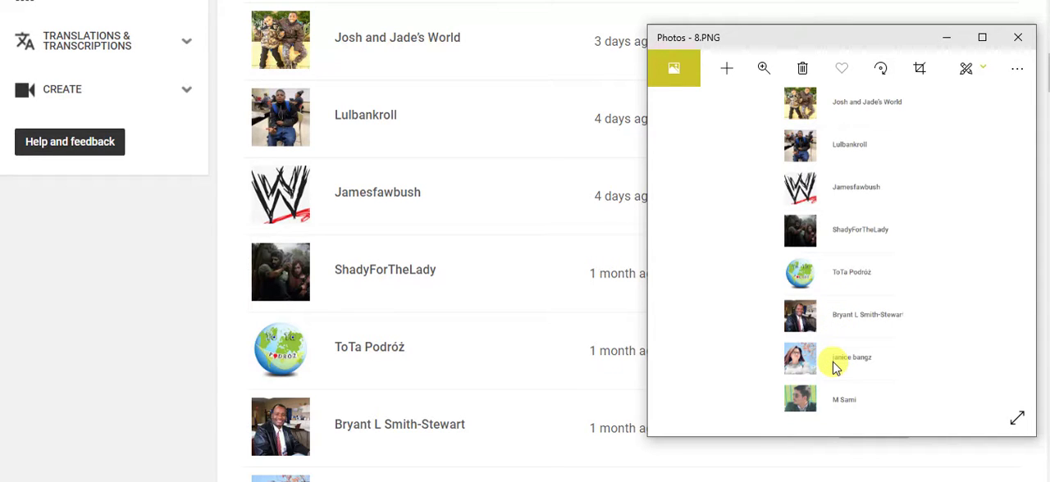
{"action": "scroll", "coordinate": [459, 379], "scroll_direction": "down", "scroll_amount": 1}
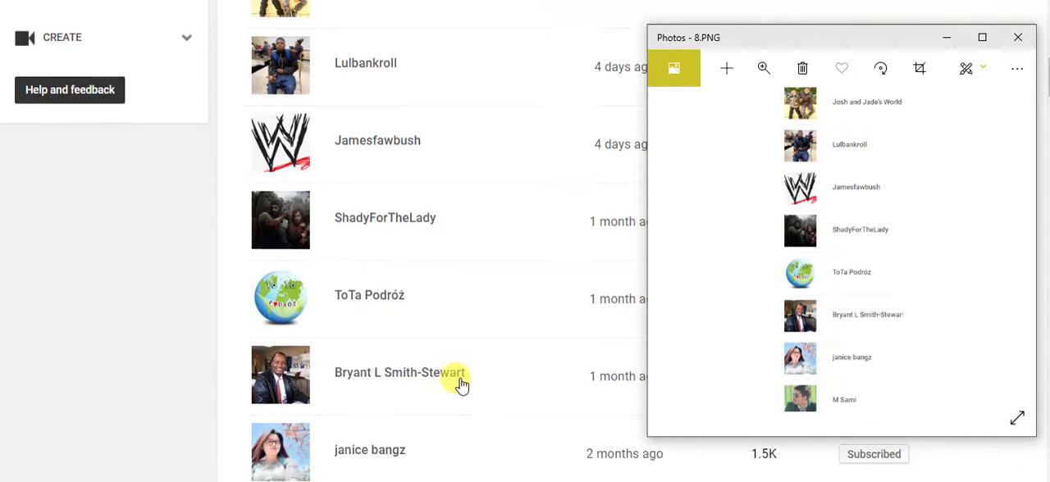
{"action": "scroll", "coordinate": [459, 379], "scroll_direction": "down", "scroll_amount": 1}
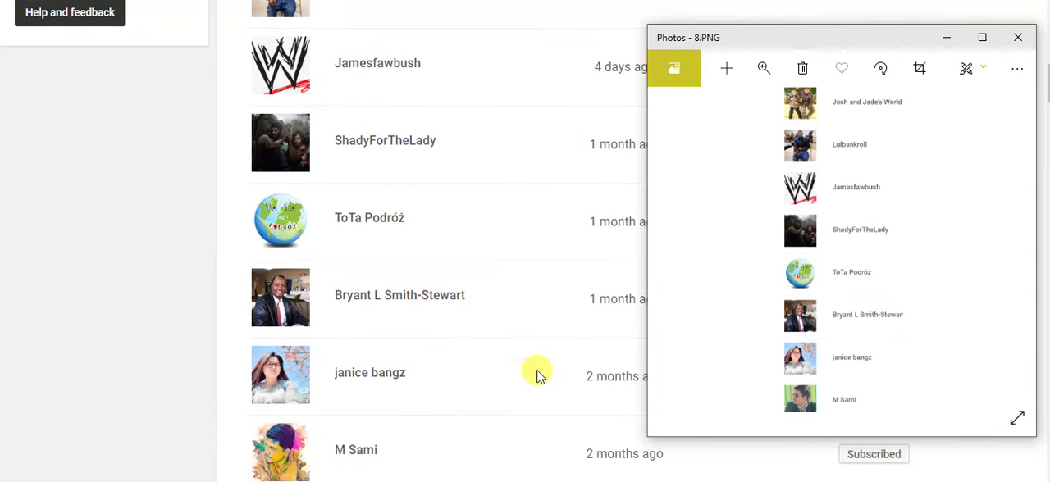
Move Photos on to 7.PNG, then bring the Subscribers page back in front
{"action": "left_click", "coordinate": [849, 394]}
{"action": "scroll", "coordinate": [503, 377], "scroll_direction": "down", "scroll_amount": 3}
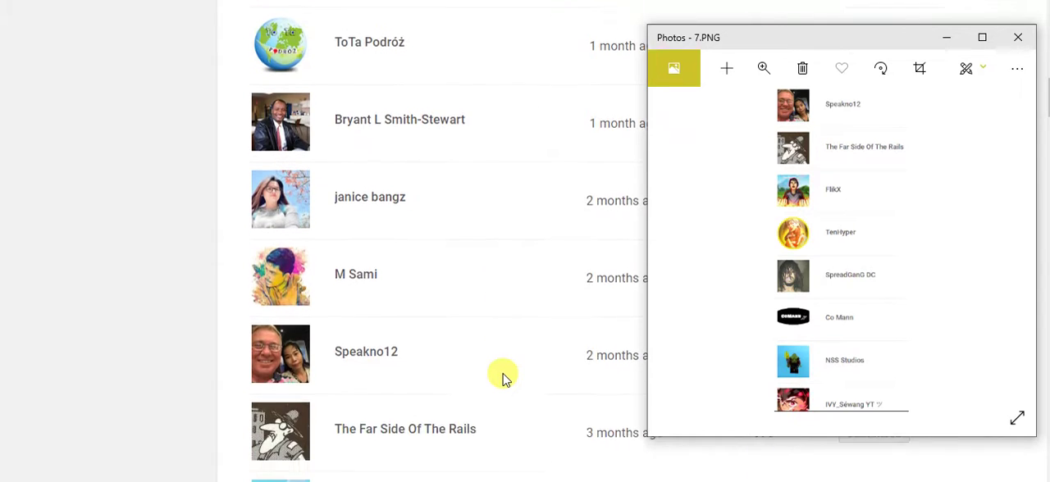
{"action": "scroll", "coordinate": [502, 377], "scroll_direction": "down", "scroll_amount": 2}
{"action": "scroll", "coordinate": [503, 378], "scroll_direction": "down", "scroll_amount": 2}
{"action": "scroll", "coordinate": [503, 377], "scroll_direction": "down", "scroll_amount": 1}
{"action": "scroll", "coordinate": [503, 377], "scroll_direction": "down", "scroll_amount": 1}
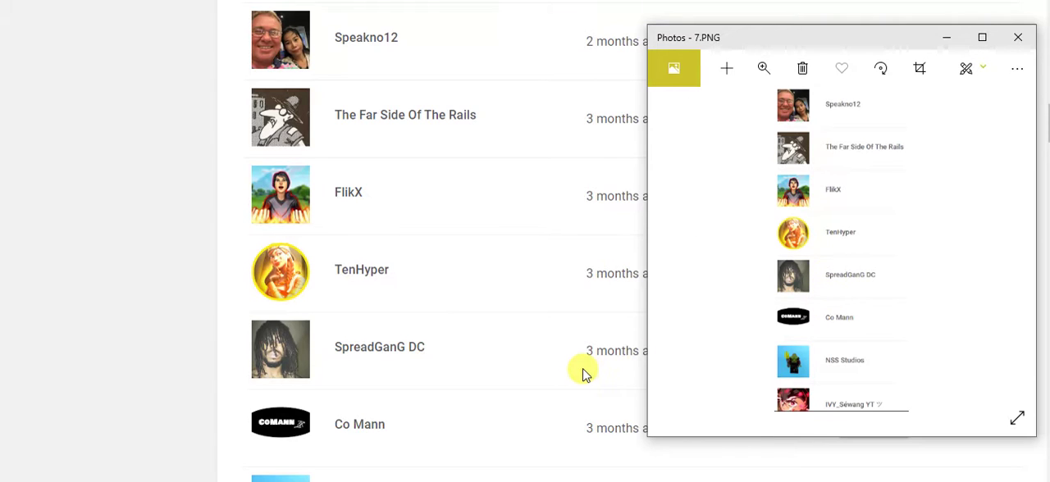
{"action": "scroll", "coordinate": [585, 374], "scroll_direction": "down", "scroll_amount": 1}
{"action": "scroll", "coordinate": [586, 374], "scroll_direction": "down", "scroll_amount": 1}
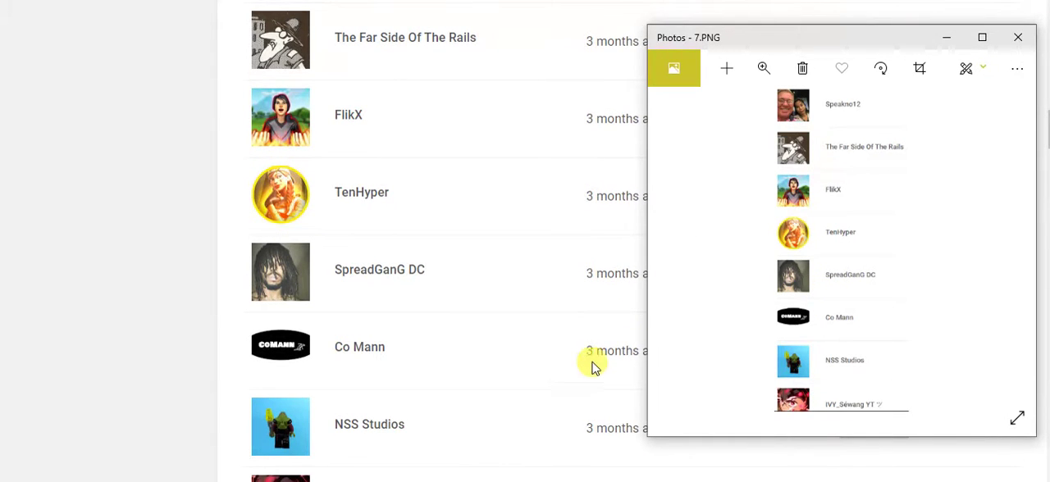
{"action": "scroll", "coordinate": [594, 366], "scroll_direction": "down", "scroll_amount": 1}
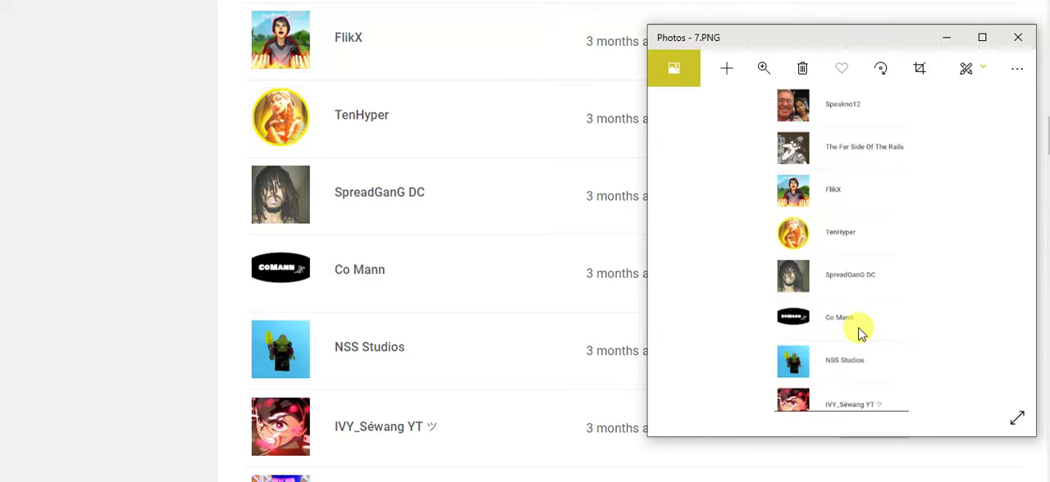
{"action": "scroll", "coordinate": [860, 332], "scroll_direction": "up", "scroll_amount": 1}
{"action": "scroll", "coordinate": [860, 332], "scroll_direction": "down", "scroll_amount": 1}
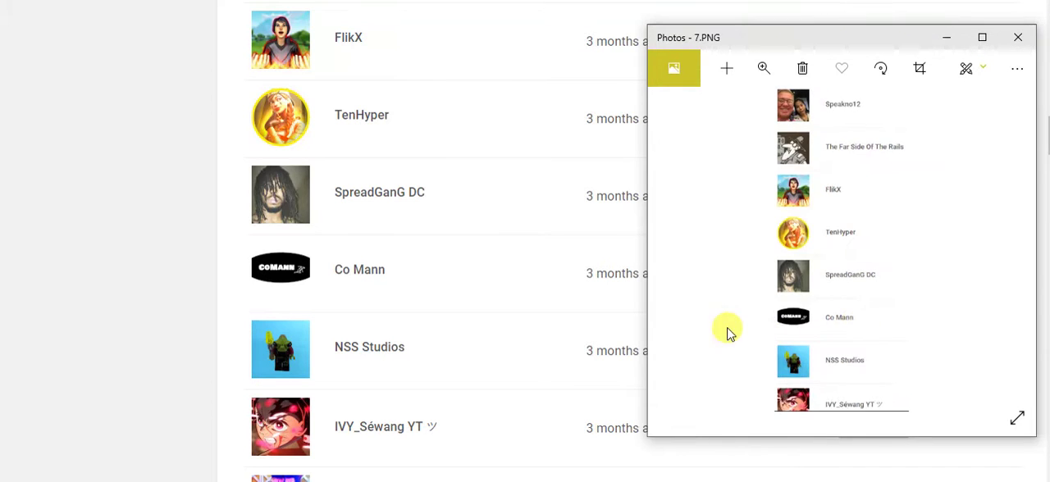
{"action": "scroll", "coordinate": [529, 335], "scroll_direction": "down", "scroll_amount": 1}
{"action": "scroll", "coordinate": [529, 335], "scroll_direction": "down", "scroll_amount": 1}
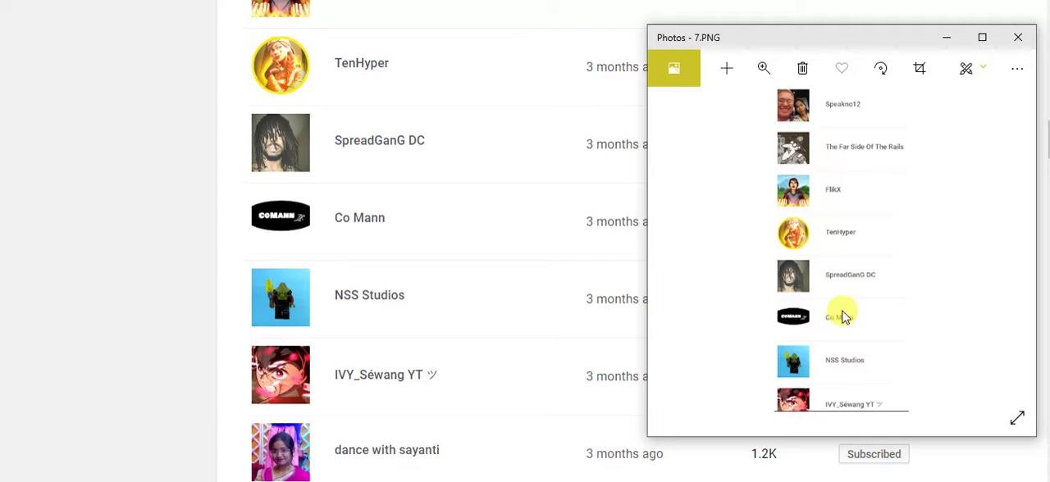
{"action": "scroll", "coordinate": [845, 317], "scroll_direction": "up", "scroll_amount": 1}
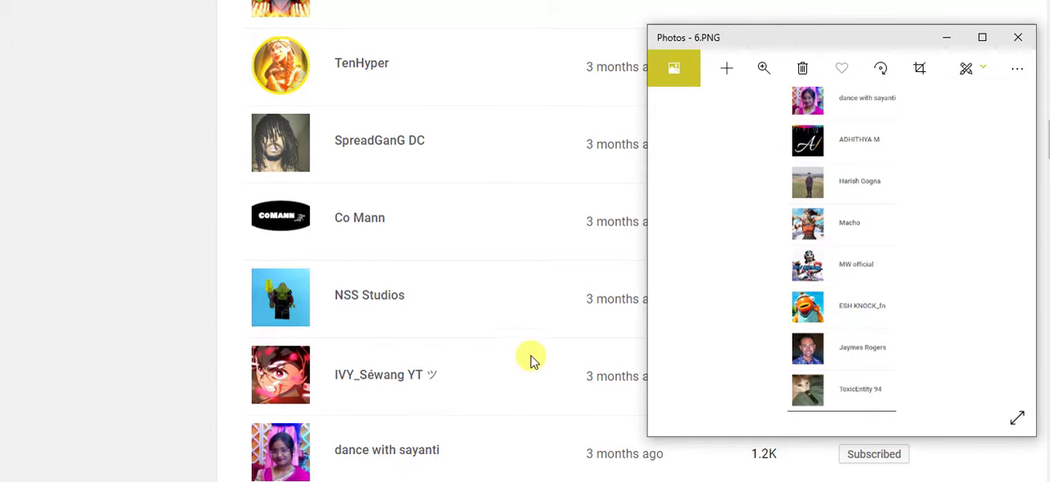
{"action": "scroll", "coordinate": [531, 358], "scroll_direction": "down", "scroll_amount": 1}
{"action": "scroll", "coordinate": [929, 305], "scroll_direction": "up", "scroll_amount": 1}
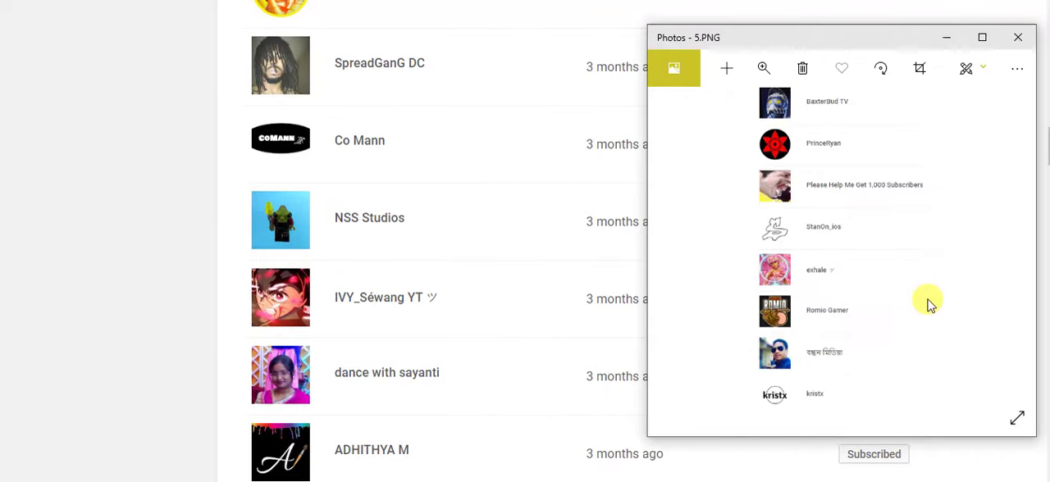
{"action": "scroll", "coordinate": [928, 297], "scroll_direction": "down", "scroll_amount": 1}
{"action": "scroll", "coordinate": [925, 294], "scroll_direction": "down", "scroll_amount": 1}
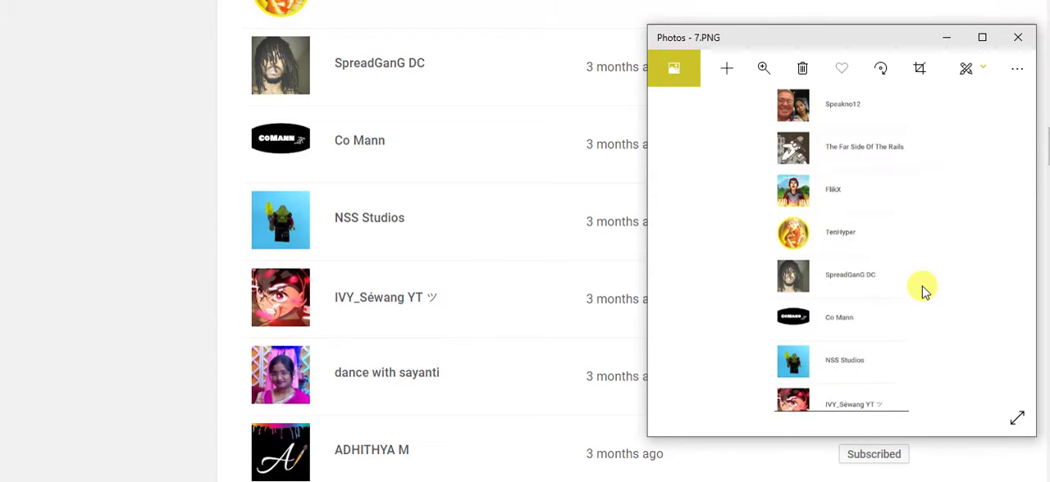
{"action": "scroll", "coordinate": [922, 289], "scroll_direction": "up", "scroll_amount": 1}
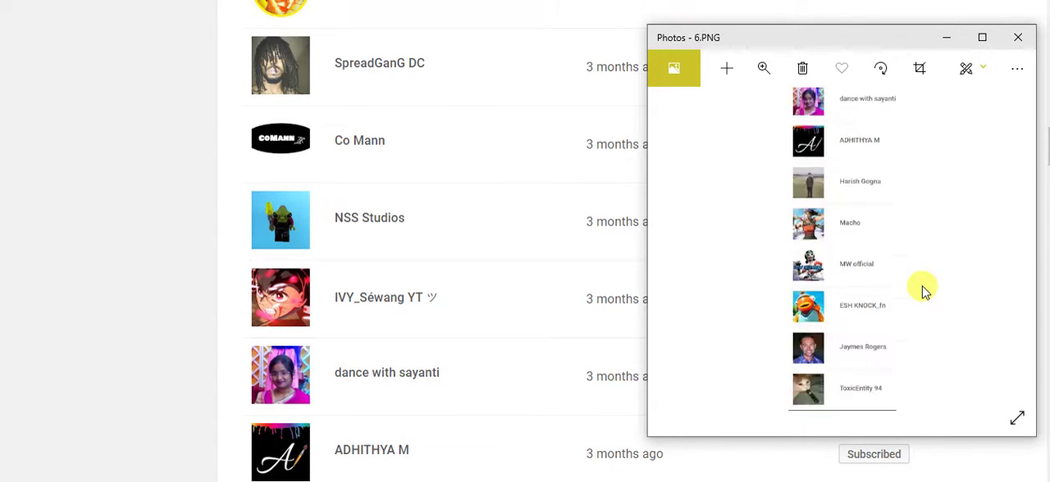
{"action": "scroll", "coordinate": [534, 319], "scroll_direction": "down", "scroll_amount": 1}
{"action": "scroll", "coordinate": [534, 319], "scroll_direction": "down", "scroll_amount": 2}
{"action": "scroll", "coordinate": [538, 319], "scroll_direction": "down", "scroll_amount": 1}
{"action": "scroll", "coordinate": [537, 319], "scroll_direction": "down", "scroll_amount": 1}
{"action": "scroll", "coordinate": [540, 317], "scroll_direction": "down", "scroll_amount": 1}
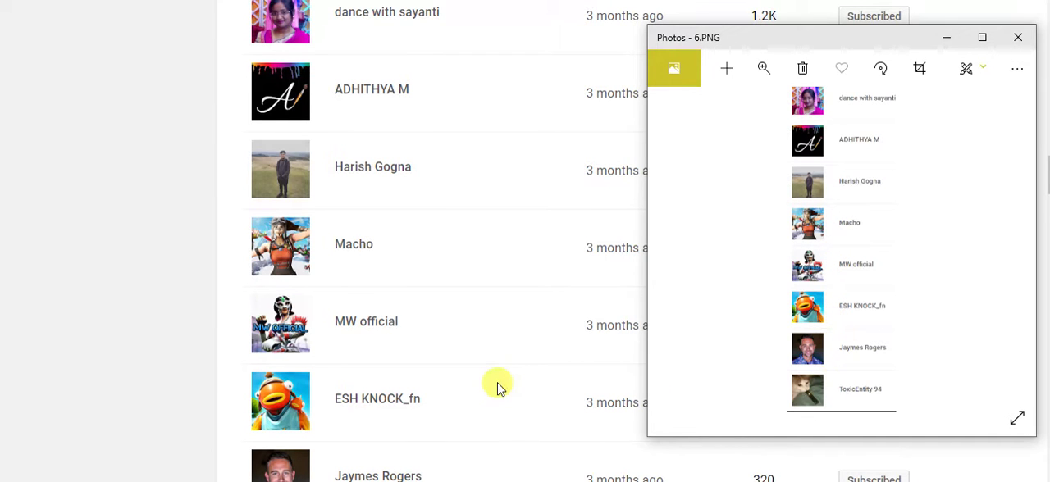
{"action": "scroll", "coordinate": [496, 385], "scroll_direction": "down", "scroll_amount": 3}
{"action": "scroll", "coordinate": [496, 385], "scroll_direction": "down", "scroll_amount": 2}
{"action": "scroll", "coordinate": [822, 320], "scroll_direction": "up", "scroll_amount": 1}
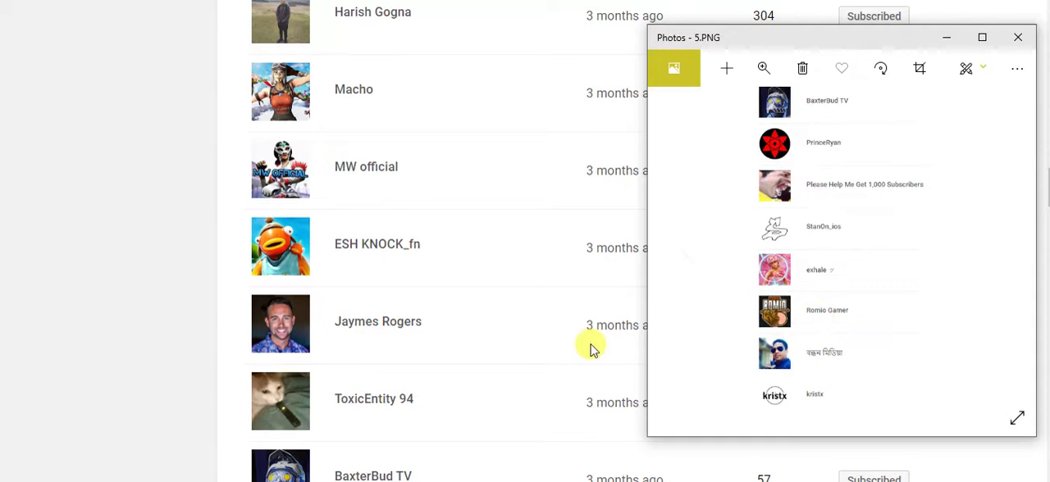
{"action": "scroll", "coordinate": [498, 365], "scroll_direction": "down", "scroll_amount": 3}
{"action": "scroll", "coordinate": [499, 365], "scroll_direction": "down", "scroll_amount": 3}
{"action": "scroll", "coordinate": [499, 365], "scroll_direction": "down", "scroll_amount": 1}
{"action": "scroll", "coordinate": [499, 365], "scroll_direction": "down", "scroll_amount": 1}
{"action": "scroll", "coordinate": [498, 365], "scroll_direction": "down", "scroll_amount": 1}
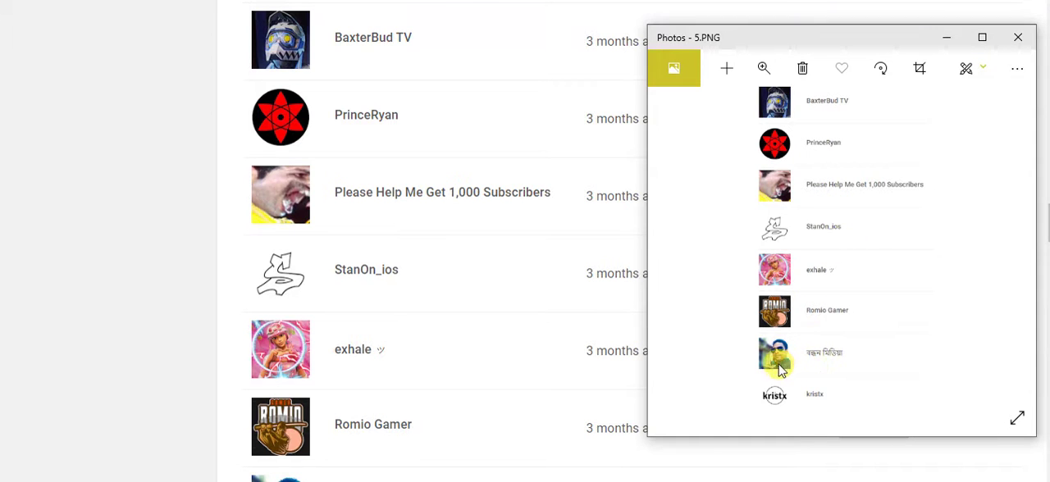
{"action": "scroll", "coordinate": [547, 365], "scroll_direction": "down", "scroll_amount": 1}
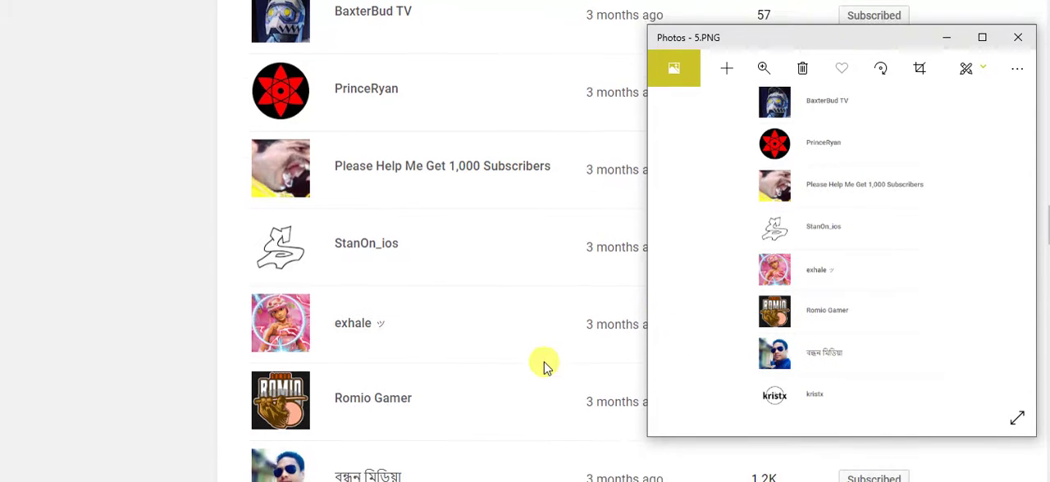
{"action": "scroll", "coordinate": [546, 365], "scroll_direction": "down", "scroll_amount": 1}
{"action": "scroll", "coordinate": [546, 365], "scroll_direction": "down", "scroll_amount": 1}
{"action": "scroll", "coordinate": [546, 365], "scroll_direction": "down", "scroll_amount": 1}
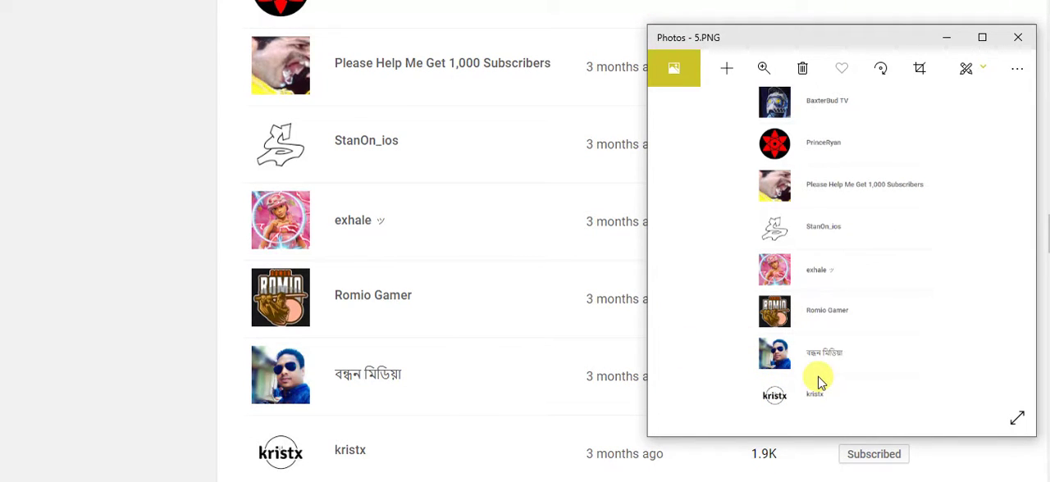
{"action": "left_click", "coordinate": [489, 365]}
{"action": "scroll", "coordinate": [489, 328], "scroll_direction": "up", "scroll_amount": 5}
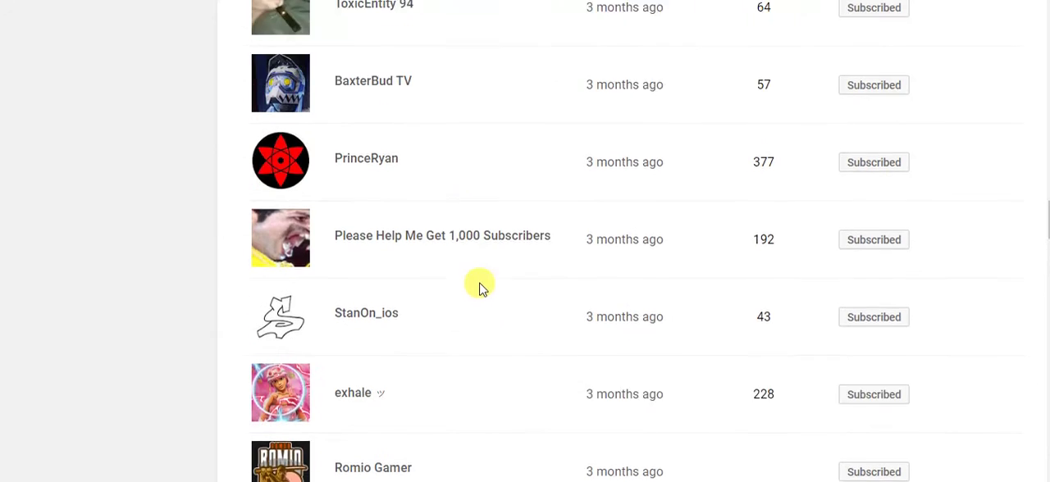
{"action": "scroll", "coordinate": [475, 287], "scroll_direction": "up", "scroll_amount": 5}
{"action": "scroll", "coordinate": [447, 218], "scroll_direction": "up", "scroll_amount": 3}
{"action": "scroll", "coordinate": [451, 205], "scroll_direction": "up", "scroll_amount": 2}
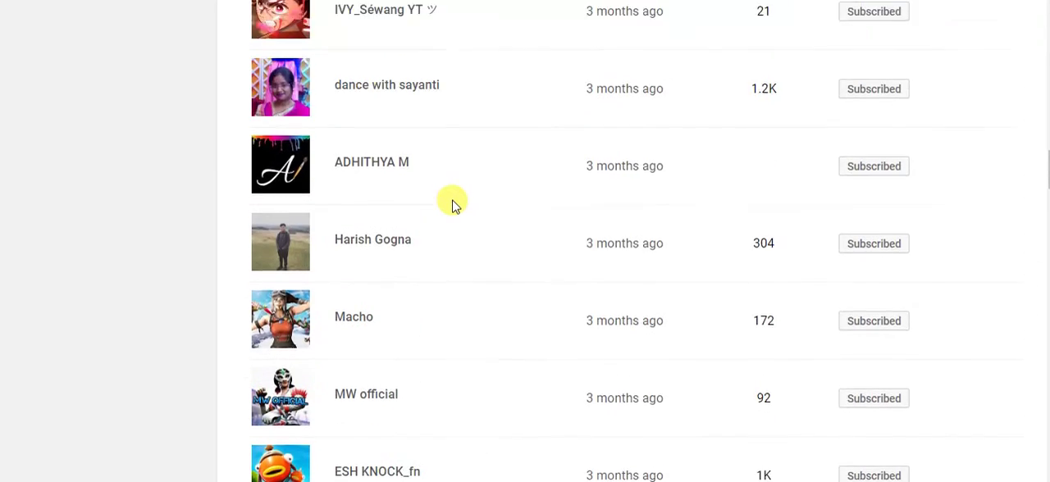
{"action": "scroll", "coordinate": [452, 202], "scroll_direction": "up", "scroll_amount": 3}
{"action": "scroll", "coordinate": [452, 203], "scroll_direction": "up", "scroll_amount": 3}
{"action": "scroll", "coordinate": [452, 203], "scroll_direction": "up", "scroll_amount": 2}
{"action": "scroll", "coordinate": [452, 203], "scroll_direction": "up", "scroll_amount": 3}
{"action": "scroll", "coordinate": [445, 197], "scroll_direction": "up", "scroll_amount": 3}
{"action": "scroll", "coordinate": [446, 197], "scroll_direction": "up", "scroll_amount": 2}
{"action": "scroll", "coordinate": [445, 197], "scroll_direction": "up", "scroll_amount": 2}
{"action": "scroll", "coordinate": [438, 170], "scroll_direction": "up", "scroll_amount": 2}
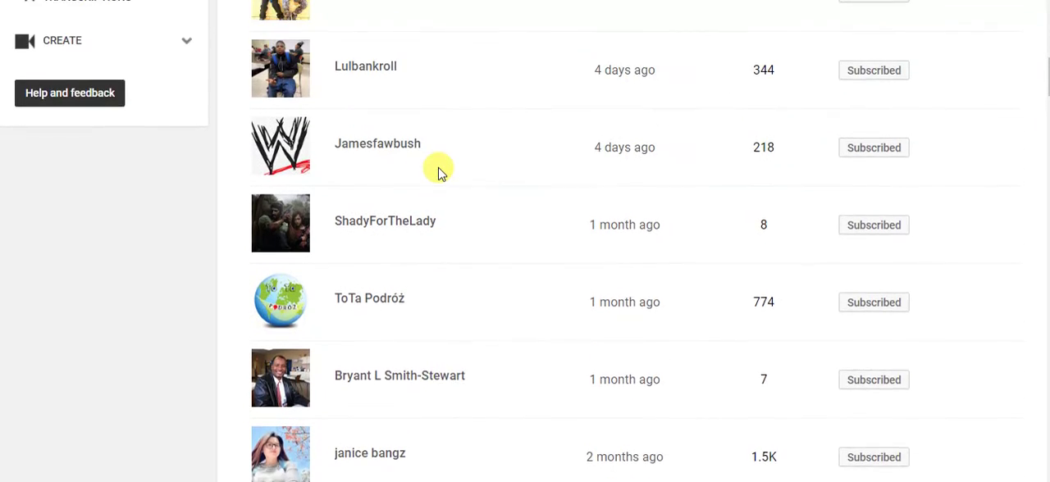
{"action": "scroll", "coordinate": [438, 170], "scroll_direction": "up", "scroll_amount": 2}
{"action": "scroll", "coordinate": [434, 160], "scroll_direction": "up", "scroll_amount": 2}
{"action": "scroll", "coordinate": [427, 151], "scroll_direction": "up", "scroll_amount": 2}
{"action": "scroll", "coordinate": [420, 144], "scroll_direction": "up", "scroll_amount": 2}
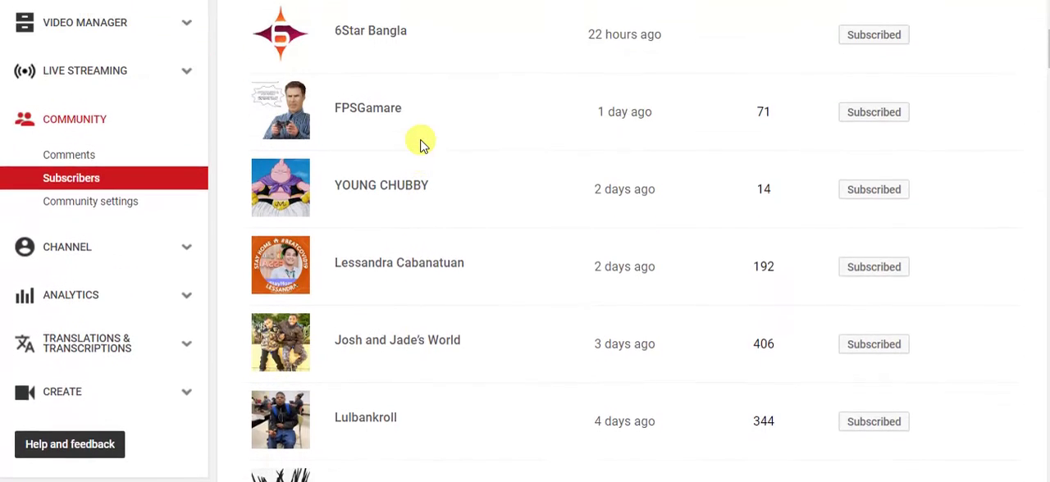
{"action": "scroll", "coordinate": [420, 143], "scroll_direction": "up", "scroll_amount": 2}
{"action": "scroll", "coordinate": [420, 143], "scroll_direction": "up", "scroll_amount": 2}
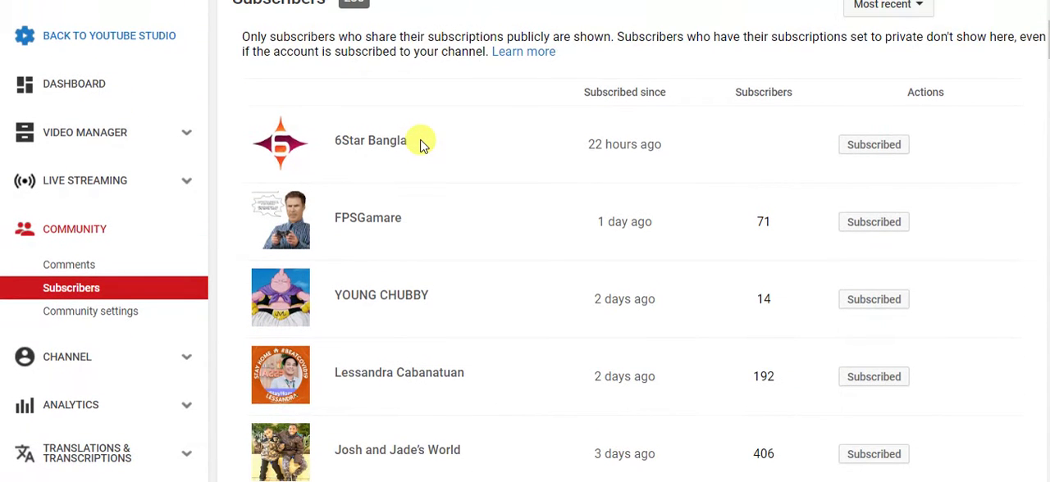
{"action": "scroll", "coordinate": [420, 143], "scroll_direction": "up", "scroll_amount": 1}
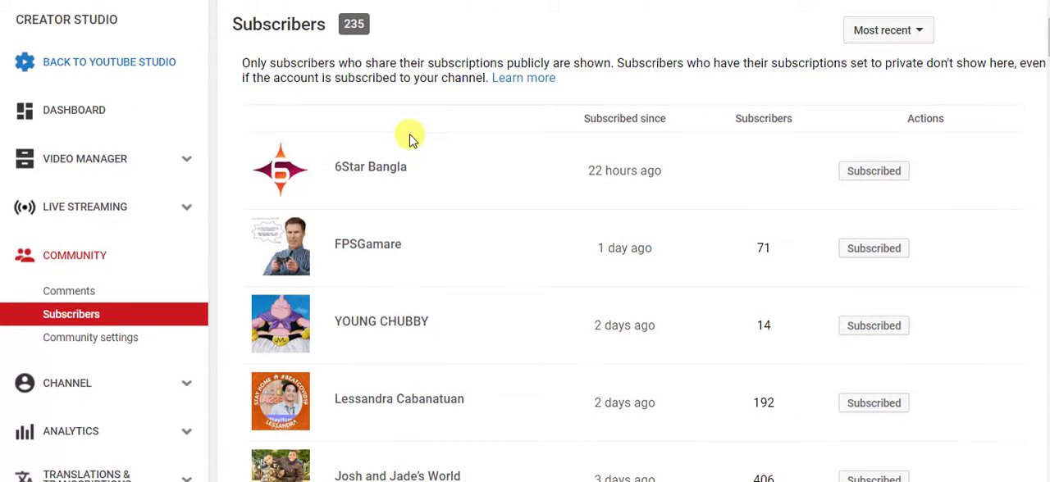
{"action": "scroll", "coordinate": [439, 157], "scroll_direction": "down", "scroll_amount": 1}
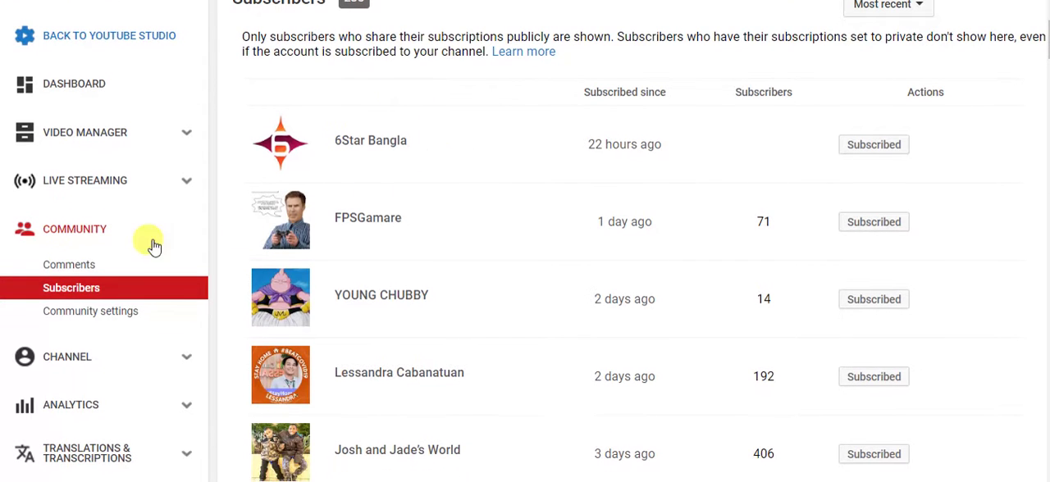
Open the CHANNEL section from the Creator Studio sidebar
{"action": "left_click", "coordinate": [52, 356]}
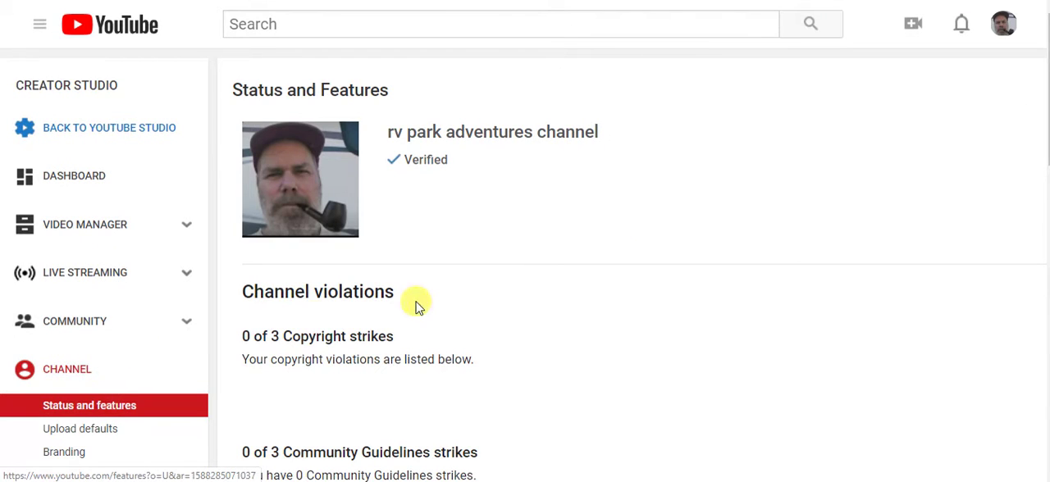
{"action": "scroll", "coordinate": [542, 283], "scroll_direction": "down", "scroll_amount": 2}
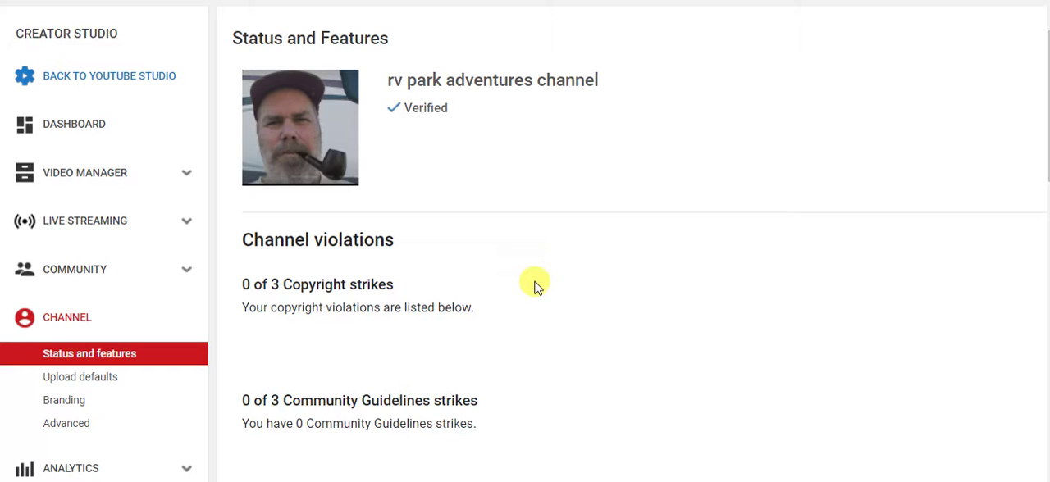
{"action": "scroll", "coordinate": [527, 310], "scroll_direction": "down", "scroll_amount": 1}
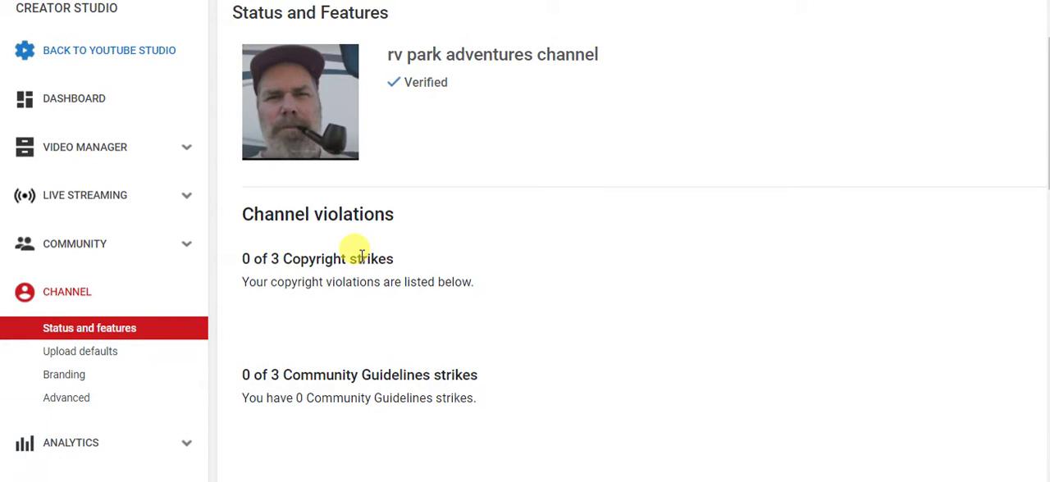
Open Status and features to see verification and 0 of 3 strikes
{"action": "left_click", "coordinate": [359, 256]}
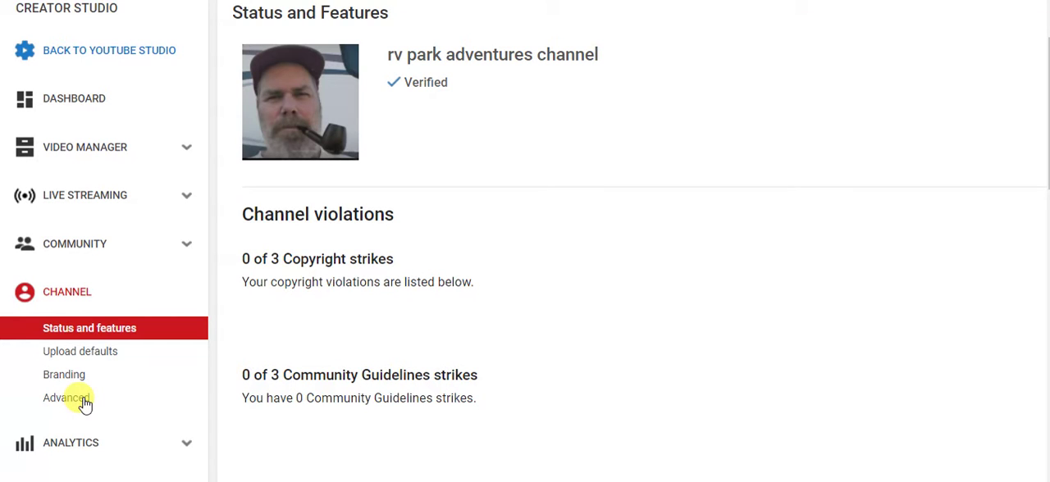
{"action": "left_click", "coordinate": [85, 402]}
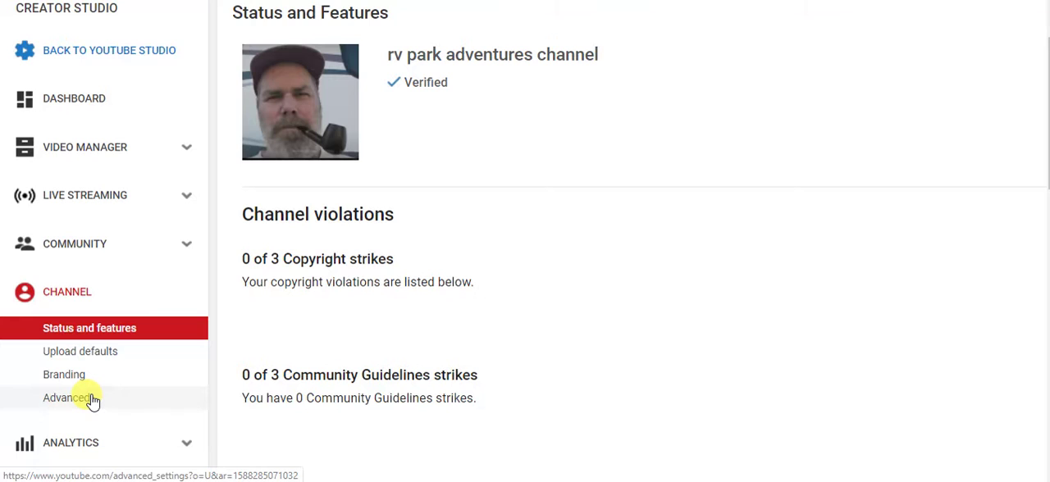
Open the channel's Advanced settings page under Channel
{"action": "left_click", "coordinate": [92, 400]}
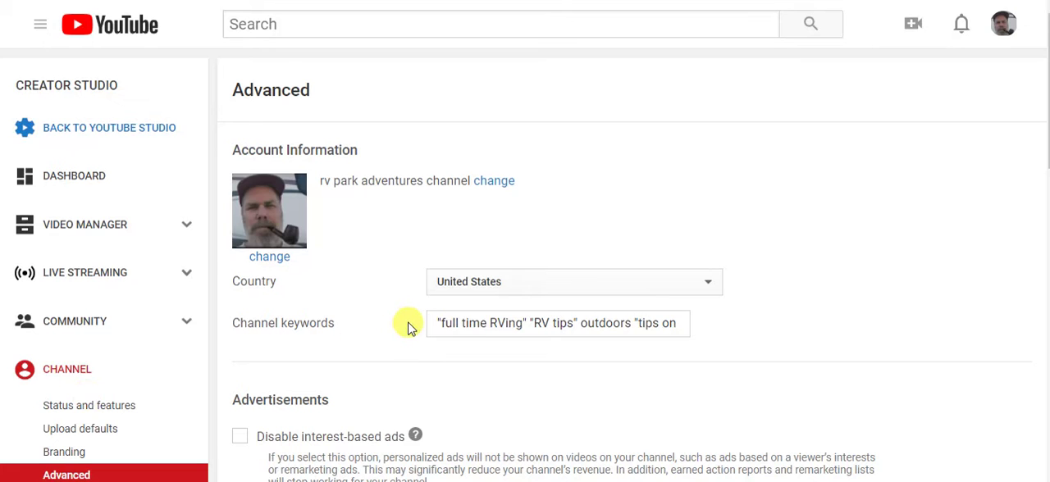
{"action": "scroll", "coordinate": [408, 327], "scroll_direction": "down", "scroll_amount": 2}
{"action": "scroll", "coordinate": [408, 327], "scroll_direction": "down", "scroll_amount": 2}
{"action": "scroll", "coordinate": [411, 324], "scroll_direction": "down", "scroll_amount": 2}
{"action": "scroll", "coordinate": [413, 320], "scroll_direction": "down", "scroll_amount": 2}
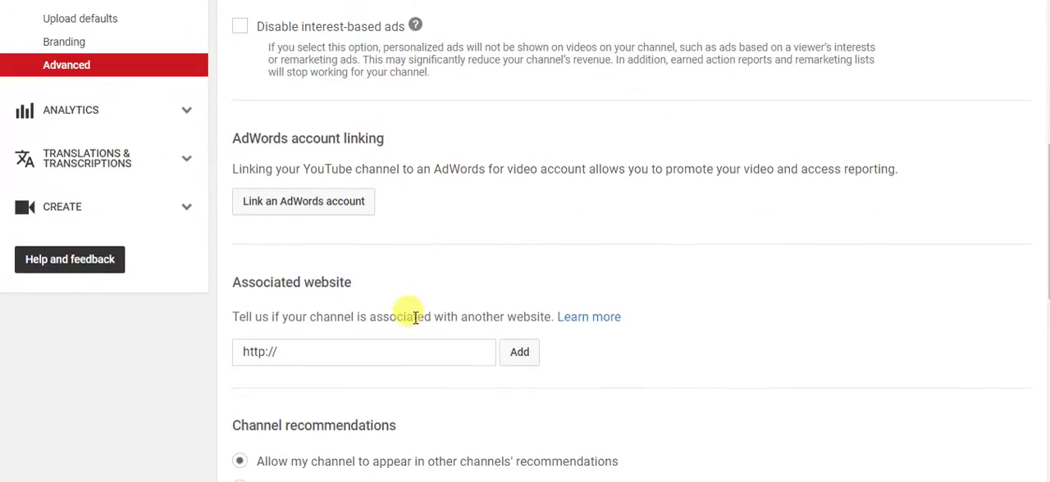
{"action": "scroll", "coordinate": [414, 318], "scroll_direction": "down", "scroll_amount": 2}
{"action": "scroll", "coordinate": [414, 318], "scroll_direction": "down", "scroll_amount": 2}
{"action": "scroll", "coordinate": [414, 317], "scroll_direction": "down", "scroll_amount": 2}
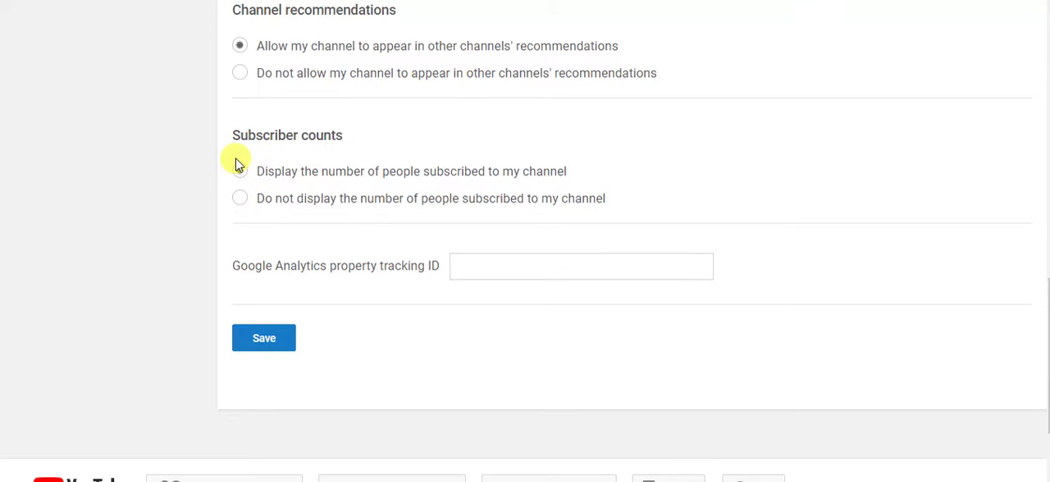
{"action": "scroll", "coordinate": [51, 363], "scroll_direction": "up", "scroll_amount": 5}
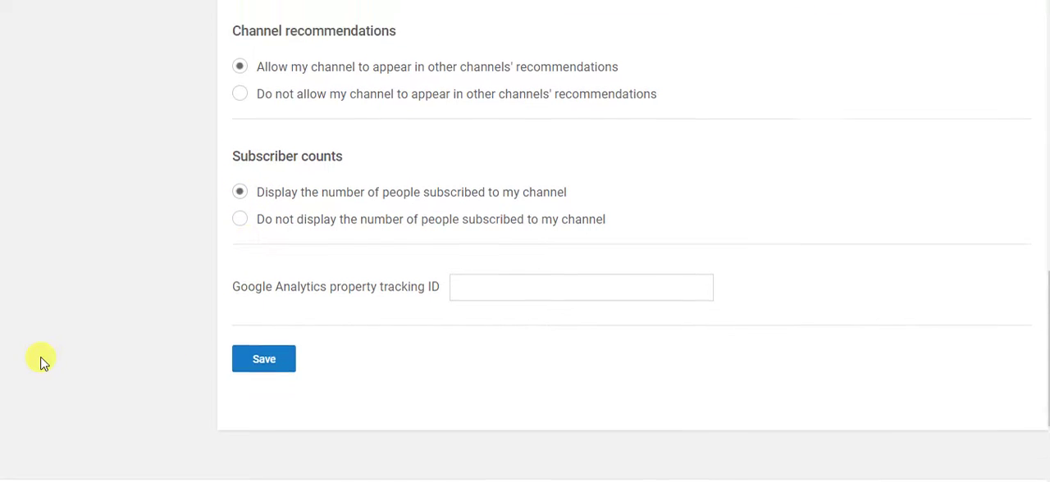
{"action": "scroll", "coordinate": [51, 363], "scroll_direction": "up", "scroll_amount": 5}
{"action": "scroll", "coordinate": [52, 363], "scroll_direction": "up", "scroll_amount": 5}
{"action": "scroll", "coordinate": [51, 363], "scroll_direction": "up", "scroll_amount": 5}
{"action": "scroll", "coordinate": [52, 364], "scroll_direction": "up", "scroll_amount": 5}
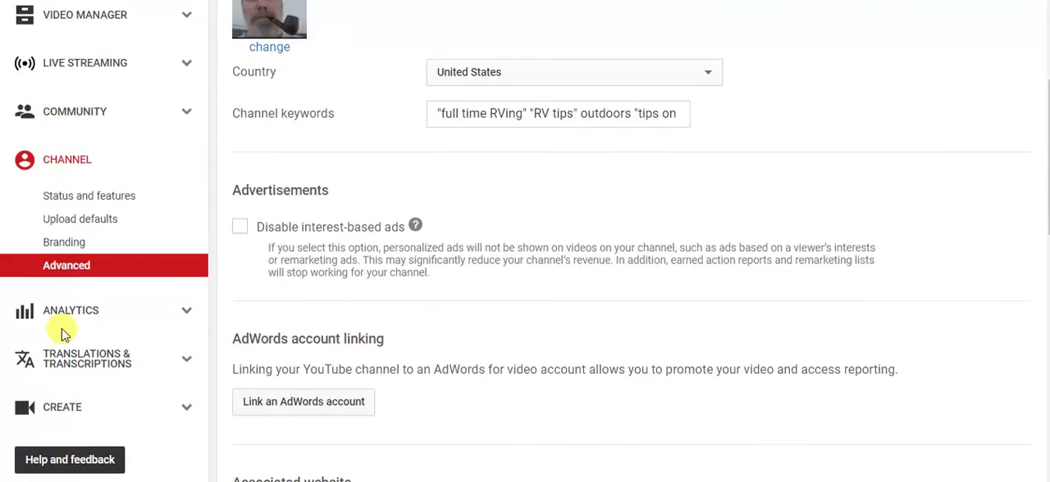
{"action": "scroll", "coordinate": [51, 363], "scroll_direction": "up", "scroll_amount": 3}
{"action": "scroll", "coordinate": [59, 330], "scroll_direction": "up", "scroll_amount": 3}
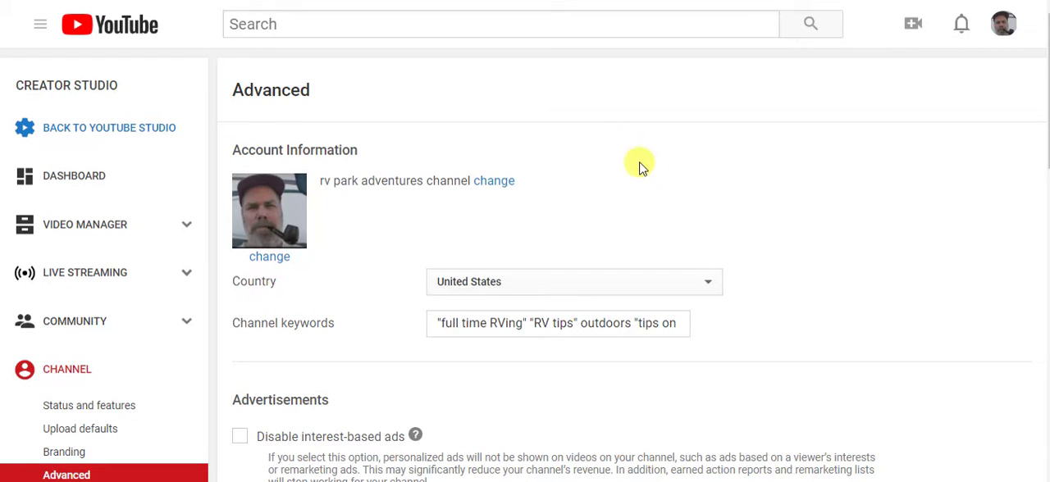
Open Community to view the Published comments list
{"action": "left_click", "coordinate": [80, 321]}
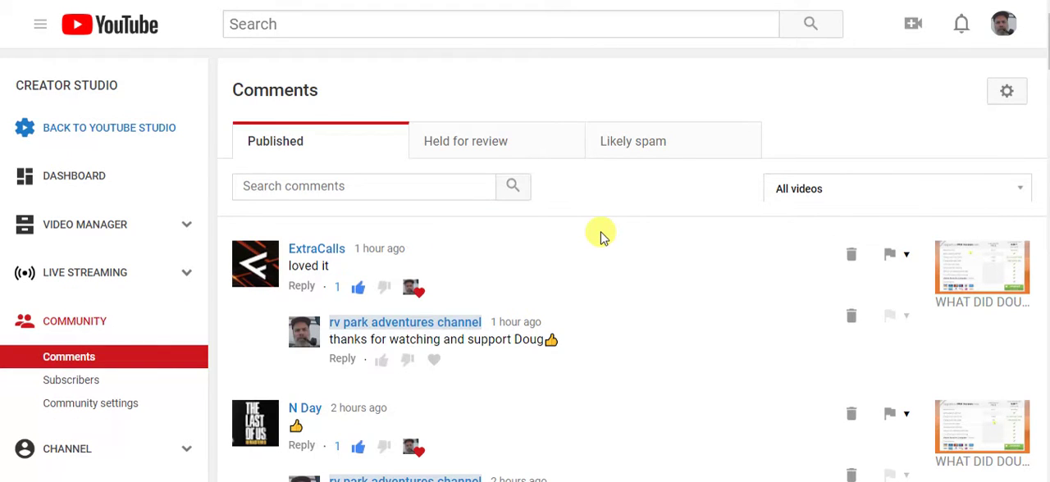
{"action": "scroll", "coordinate": [601, 236], "scroll_direction": "down", "scroll_amount": 1}
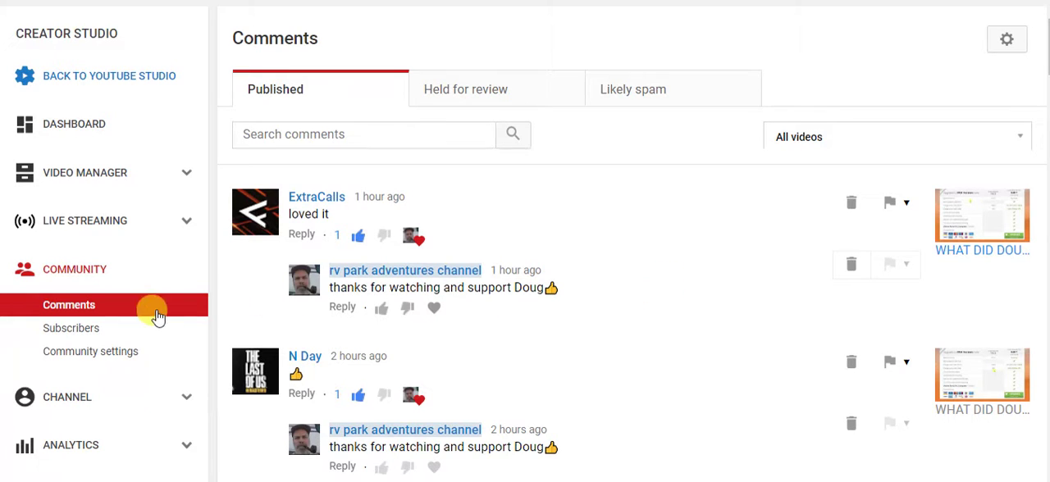
{"action": "left_click", "coordinate": [69, 328]}
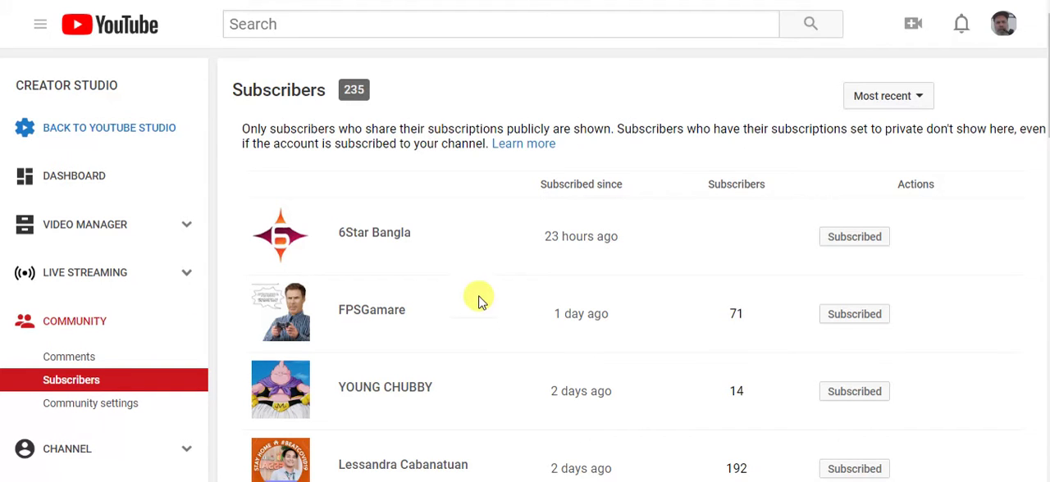
{"action": "scroll", "coordinate": [478, 299], "scroll_direction": "down", "scroll_amount": 2}
{"action": "scroll", "coordinate": [478, 299], "scroll_direction": "down", "scroll_amount": 1}
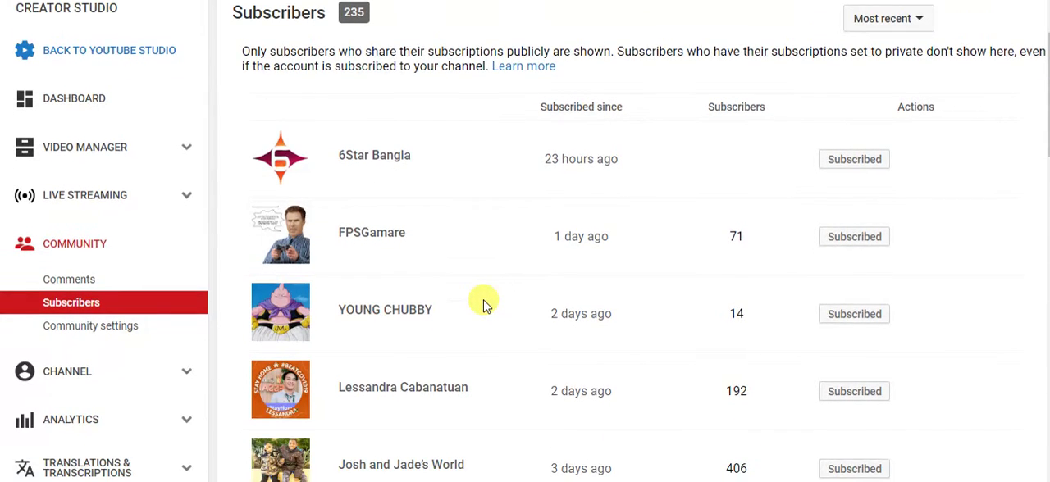
{"action": "scroll", "coordinate": [483, 304], "scroll_direction": "down", "scroll_amount": 1}
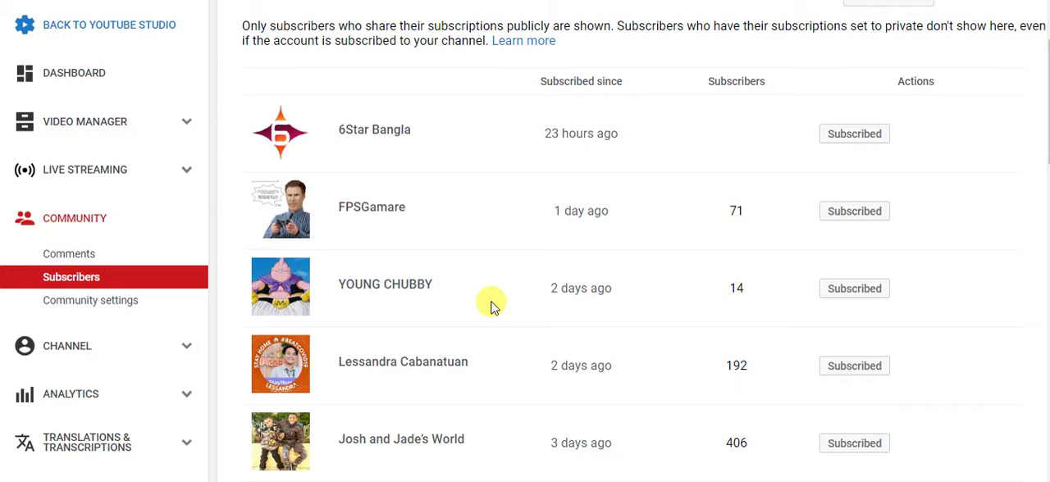
{"action": "scroll", "coordinate": [492, 305], "scroll_direction": "down", "scroll_amount": 1}
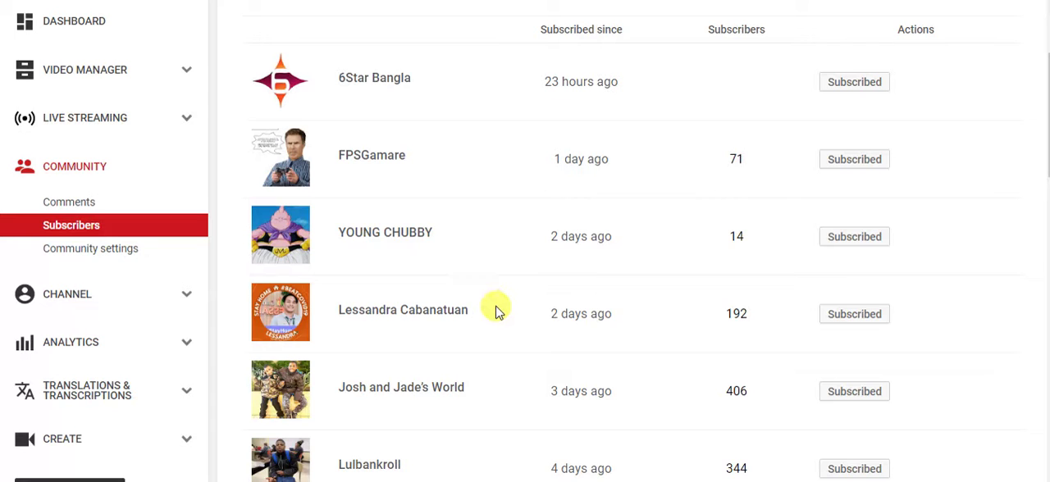
{"action": "scroll", "coordinate": [492, 305], "scroll_direction": "down", "scroll_amount": 1}
{"action": "scroll", "coordinate": [492, 305], "scroll_direction": "down", "scroll_amount": 1}
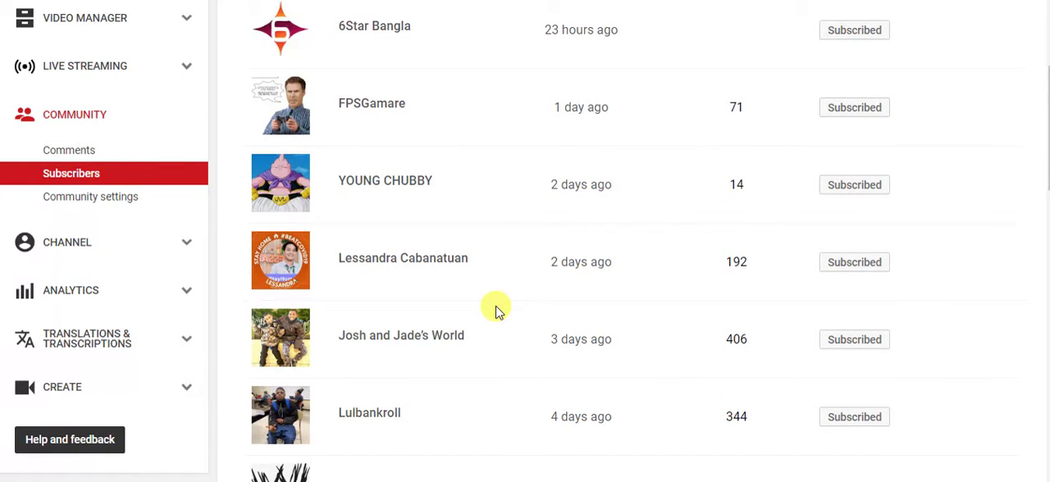
{"action": "scroll", "coordinate": [495, 309], "scroll_direction": "up", "scroll_amount": 2}
{"action": "scroll", "coordinate": [495, 309], "scroll_direction": "up", "scroll_amount": 2}
{"action": "scroll", "coordinate": [495, 309], "scroll_direction": "up", "scroll_amount": 1}
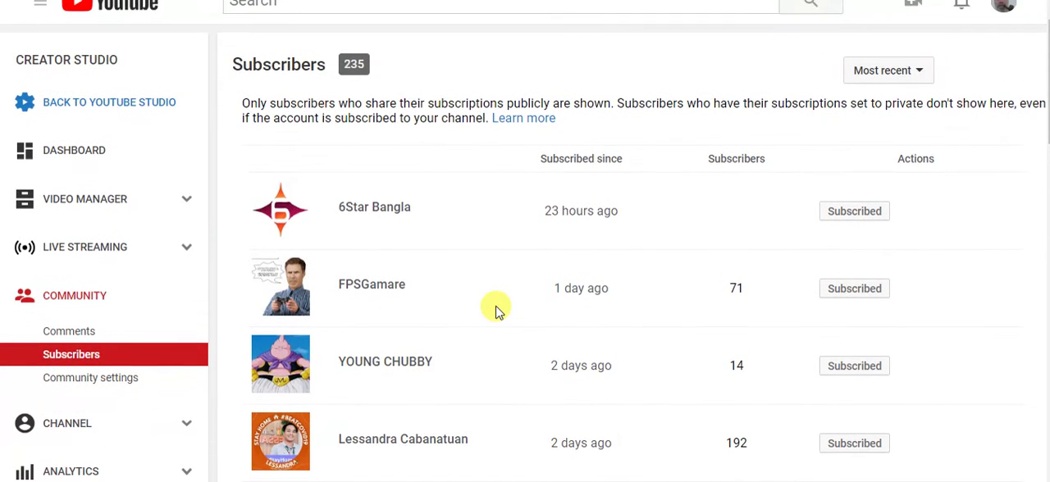
{"action": "scroll", "coordinate": [495, 310], "scroll_direction": "up", "scroll_amount": 1}
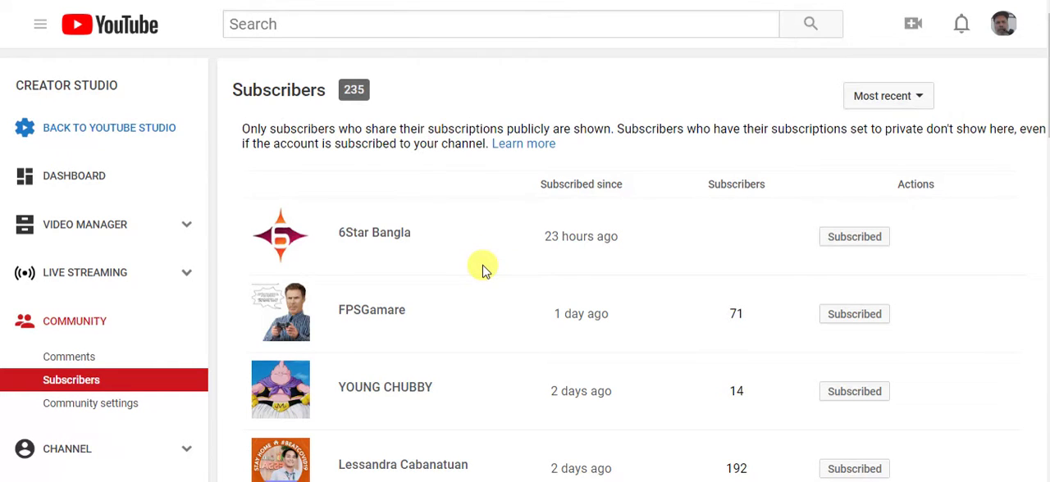
{"action": "scroll", "coordinate": [481, 268], "scroll_direction": "down", "scroll_amount": 1}
{"action": "scroll", "coordinate": [481, 268], "scroll_direction": "down", "scroll_amount": 1}
{"action": "scroll", "coordinate": [482, 268], "scroll_direction": "down", "scroll_amount": 1}
{"action": "scroll", "coordinate": [482, 268], "scroll_direction": "down", "scroll_amount": 1}
{"action": "scroll", "coordinate": [482, 269], "scroll_direction": "down", "scroll_amount": 1}
{"action": "scroll", "coordinate": [482, 268], "scroll_direction": "down", "scroll_amount": 1}
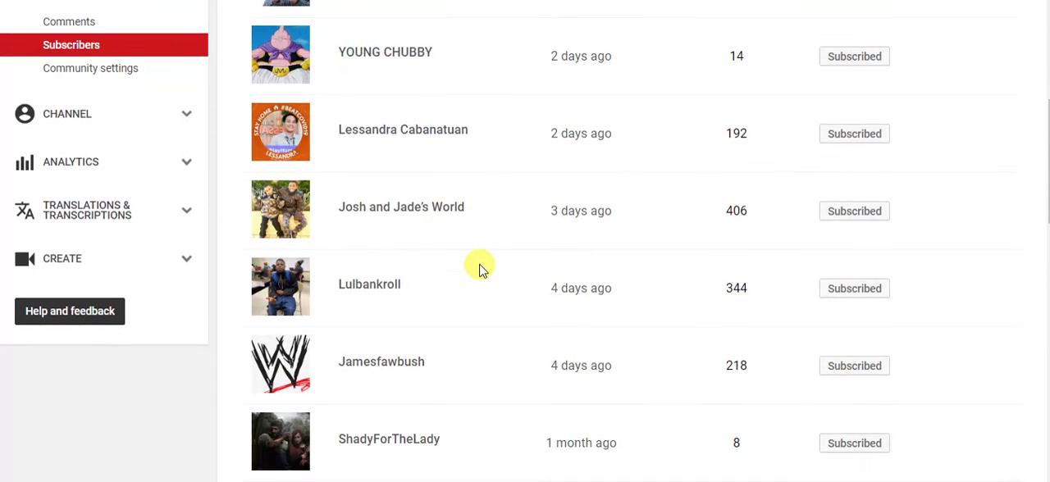
{"action": "scroll", "coordinate": [485, 279], "scroll_direction": "down", "scroll_amount": 1}
{"action": "scroll", "coordinate": [485, 279], "scroll_direction": "down", "scroll_amount": 1}
{"action": "scroll", "coordinate": [485, 279], "scroll_direction": "down", "scroll_amount": 1}
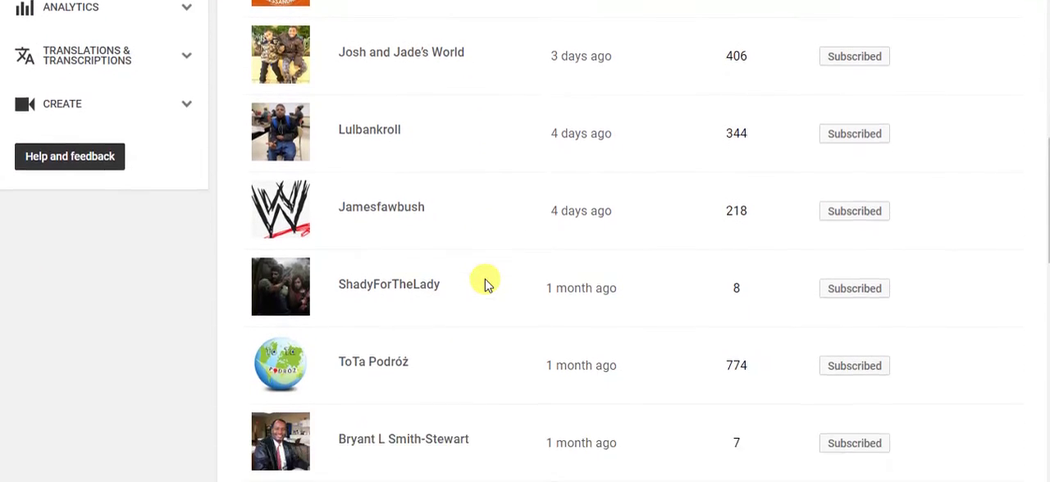
{"action": "scroll", "coordinate": [488, 287], "scroll_direction": "down", "scroll_amount": 1}
{"action": "scroll", "coordinate": [490, 293], "scroll_direction": "down", "scroll_amount": 1}
{"action": "scroll", "coordinate": [490, 293], "scroll_direction": "down", "scroll_amount": 1}
{"action": "scroll", "coordinate": [493, 300], "scroll_direction": "down", "scroll_amount": 1}
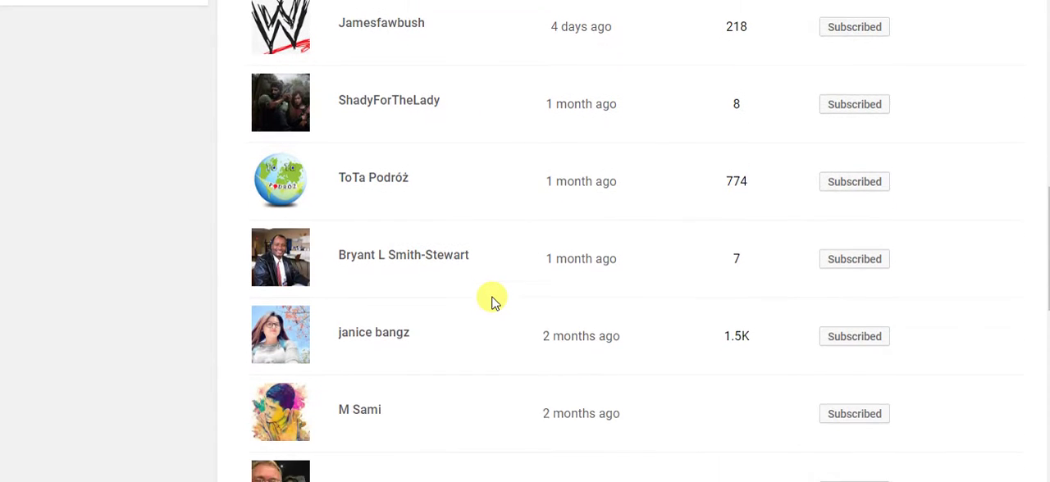
{"action": "scroll", "coordinate": [492, 300], "scroll_direction": "down", "scroll_amount": 1}
{"action": "scroll", "coordinate": [492, 300], "scroll_direction": "down", "scroll_amount": 1}
{"action": "scroll", "coordinate": [492, 302], "scroll_direction": "down", "scroll_amount": 1}
{"action": "scroll", "coordinate": [492, 303], "scroll_direction": "down", "scroll_amount": 1}
{"action": "scroll", "coordinate": [492, 304], "scroll_direction": "down", "scroll_amount": 1}
{"action": "scroll", "coordinate": [492, 304], "scroll_direction": "down", "scroll_amount": 1}
{"action": "scroll", "coordinate": [496, 311], "scroll_direction": "down", "scroll_amount": 1}
{"action": "scroll", "coordinate": [502, 329], "scroll_direction": "down", "scroll_amount": 1}
{"action": "scroll", "coordinate": [502, 330], "scroll_direction": "down", "scroll_amount": 1}
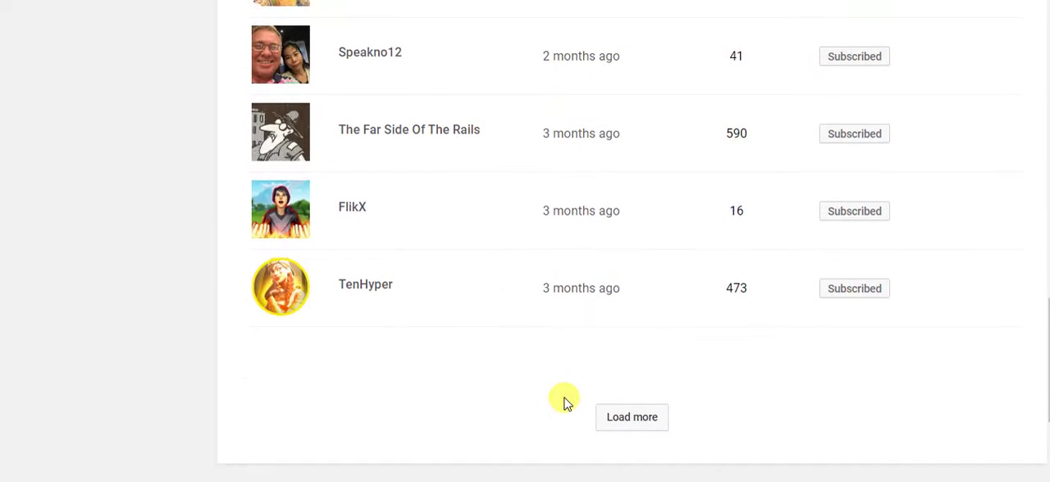
{"action": "left_click", "coordinate": [611, 420]}
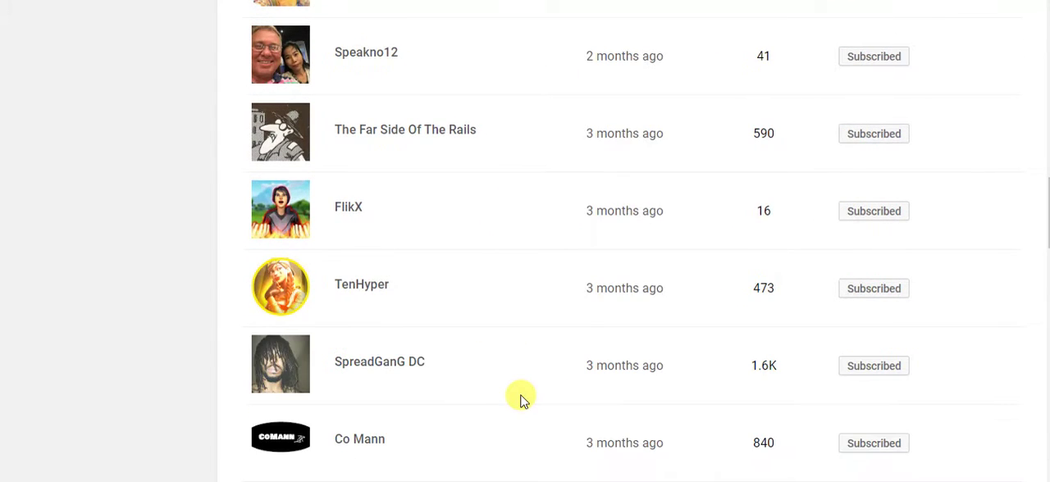
{"action": "scroll", "coordinate": [523, 400], "scroll_direction": "down", "scroll_amount": 1}
{"action": "scroll", "coordinate": [523, 399], "scroll_direction": "down", "scroll_amount": 1}
{"action": "scroll", "coordinate": [521, 403], "scroll_direction": "down", "scroll_amount": 1}
{"action": "scroll", "coordinate": [520, 407], "scroll_direction": "down", "scroll_amount": 1}
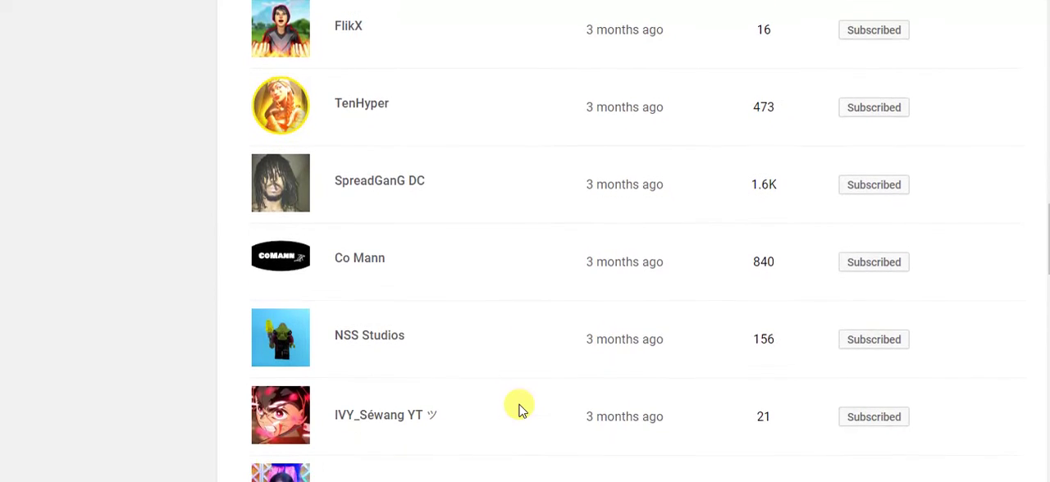
{"action": "scroll", "coordinate": [518, 407], "scroll_direction": "down", "scroll_amount": 1}
{"action": "scroll", "coordinate": [520, 410], "scroll_direction": "down", "scroll_amount": 1}
{"action": "scroll", "coordinate": [522, 414], "scroll_direction": "down", "scroll_amount": 1}
{"action": "scroll", "coordinate": [525, 417], "scroll_direction": "down", "scroll_amount": 1}
{"action": "scroll", "coordinate": [525, 416], "scroll_direction": "down", "scroll_amount": 1}
{"action": "scroll", "coordinate": [525, 416], "scroll_direction": "down", "scroll_amount": 1}
{"action": "scroll", "coordinate": [525, 417], "scroll_direction": "down", "scroll_amount": 1}
{"action": "scroll", "coordinate": [525, 417], "scroll_direction": "down", "scroll_amount": 1}
{"action": "scroll", "coordinate": [525, 417], "scroll_direction": "down", "scroll_amount": 1}
{"action": "scroll", "coordinate": [525, 416], "scroll_direction": "down", "scroll_amount": 1}
{"action": "scroll", "coordinate": [523, 413], "scroll_direction": "down", "scroll_amount": 1}
{"action": "scroll", "coordinate": [521, 410], "scroll_direction": "down", "scroll_amount": 1}
{"action": "scroll", "coordinate": [520, 410], "scroll_direction": "down", "scroll_amount": 1}
{"action": "scroll", "coordinate": [520, 410], "scroll_direction": "down", "scroll_amount": 1}
{"action": "scroll", "coordinate": [520, 414], "scroll_direction": "down", "scroll_amount": 1}
{"action": "scroll", "coordinate": [519, 417], "scroll_direction": "down", "scroll_amount": 1}
{"action": "scroll", "coordinate": [520, 416], "scroll_direction": "down", "scroll_amount": 1}
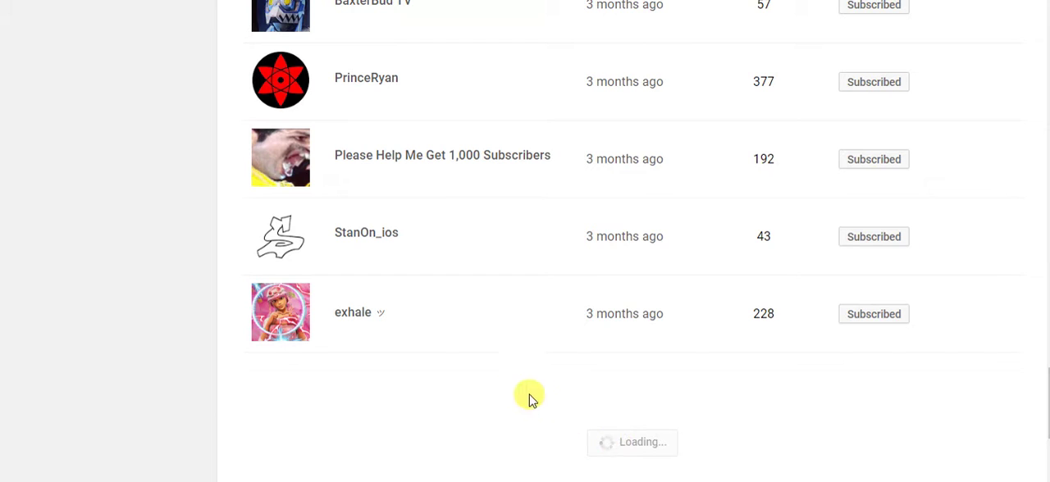
{"action": "scroll", "coordinate": [516, 388], "scroll_direction": "down", "scroll_amount": 1}
{"action": "scroll", "coordinate": [515, 388], "scroll_direction": "down", "scroll_amount": 1}
{"action": "scroll", "coordinate": [516, 388], "scroll_direction": "down", "scroll_amount": 1}
{"action": "scroll", "coordinate": [517, 390], "scroll_direction": "down", "scroll_amount": 1}
{"action": "scroll", "coordinate": [516, 390], "scroll_direction": "down", "scroll_amount": 1}
{"action": "scroll", "coordinate": [517, 392], "scroll_direction": "down", "scroll_amount": 1}
{"action": "scroll", "coordinate": [518, 394], "scroll_direction": "down", "scroll_amount": 1}
{"action": "scroll", "coordinate": [520, 396], "scroll_direction": "down", "scroll_amount": 1}
{"action": "scroll", "coordinate": [520, 397], "scroll_direction": "down", "scroll_amount": 1}
{"action": "scroll", "coordinate": [520, 398], "scroll_direction": "down", "scroll_amount": 1}
{"action": "scroll", "coordinate": [521, 399], "scroll_direction": "down", "scroll_amount": 1}
{"action": "scroll", "coordinate": [522, 401], "scroll_direction": "down", "scroll_amount": 1}
{"action": "scroll", "coordinate": [521, 402], "scroll_direction": "down", "scroll_amount": 1}
{"action": "scroll", "coordinate": [522, 402], "scroll_direction": "down", "scroll_amount": 1}
{"action": "scroll", "coordinate": [522, 401], "scroll_direction": "down", "scroll_amount": 1}
{"action": "scroll", "coordinate": [522, 402], "scroll_direction": "down", "scroll_amount": 1}
{"action": "scroll", "coordinate": [522, 402], "scroll_direction": "down", "scroll_amount": 1}
{"action": "scroll", "coordinate": [524, 405], "scroll_direction": "down", "scroll_amount": 1}
{"action": "scroll", "coordinate": [527, 410], "scroll_direction": "down", "scroll_amount": 1}
{"action": "scroll", "coordinate": [529, 415], "scroll_direction": "down", "scroll_amount": 1}
{"action": "scroll", "coordinate": [529, 415], "scroll_direction": "down", "scroll_amount": 1}
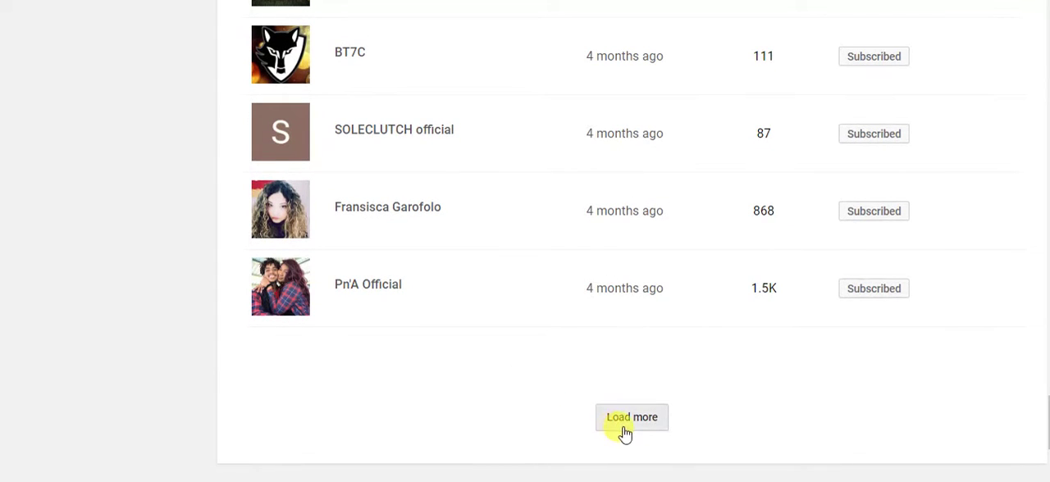
{"action": "left_click", "coordinate": [625, 426]}
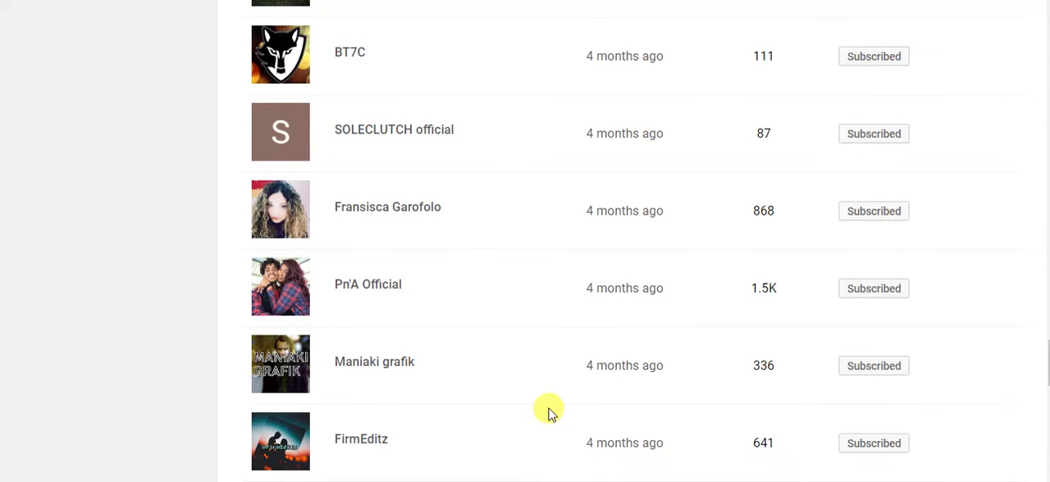
{"action": "scroll", "coordinate": [537, 404], "scroll_direction": "down", "scroll_amount": 1}
{"action": "scroll", "coordinate": [535, 404], "scroll_direction": "down", "scroll_amount": 1}
{"action": "scroll", "coordinate": [534, 403], "scroll_direction": "down", "scroll_amount": 1}
{"action": "scroll", "coordinate": [533, 403], "scroll_direction": "down", "scroll_amount": 1}
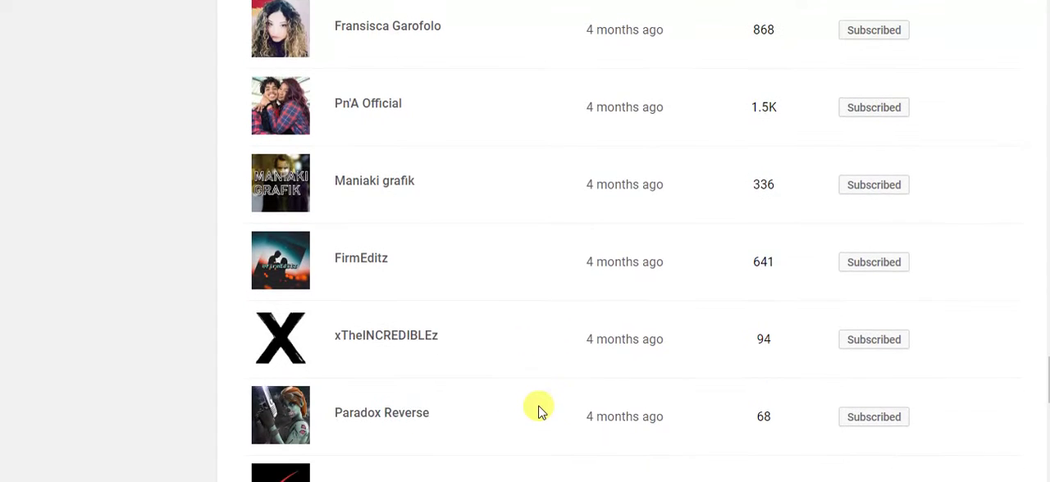
{"action": "scroll", "coordinate": [537, 410], "scroll_direction": "down", "scroll_amount": 1}
{"action": "scroll", "coordinate": [537, 414], "scroll_direction": "down", "scroll_amount": 1}
{"action": "scroll", "coordinate": [539, 416], "scroll_direction": "down", "scroll_amount": 1}
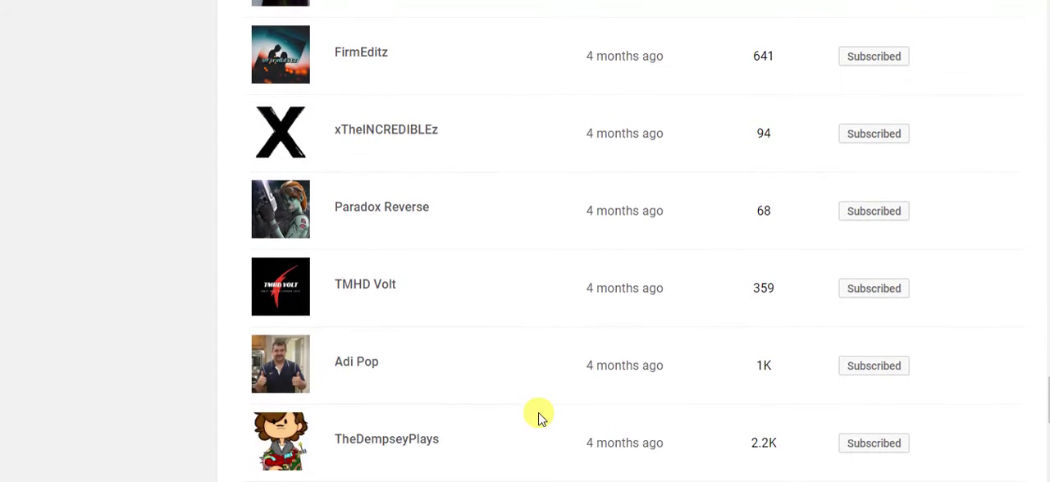
{"action": "scroll", "coordinate": [539, 416], "scroll_direction": "down", "scroll_amount": 1}
{"action": "scroll", "coordinate": [539, 416], "scroll_direction": "down", "scroll_amount": 1}
{"action": "scroll", "coordinate": [539, 416], "scroll_direction": "down", "scroll_amount": 1}
{"action": "scroll", "coordinate": [538, 416], "scroll_direction": "down", "scroll_amount": 1}
{"action": "scroll", "coordinate": [537, 416], "scroll_direction": "down", "scroll_amount": 1}
{"action": "scroll", "coordinate": [537, 416], "scroll_direction": "down", "scroll_amount": 1}
{"action": "scroll", "coordinate": [550, 414], "scroll_direction": "down", "scroll_amount": 1}
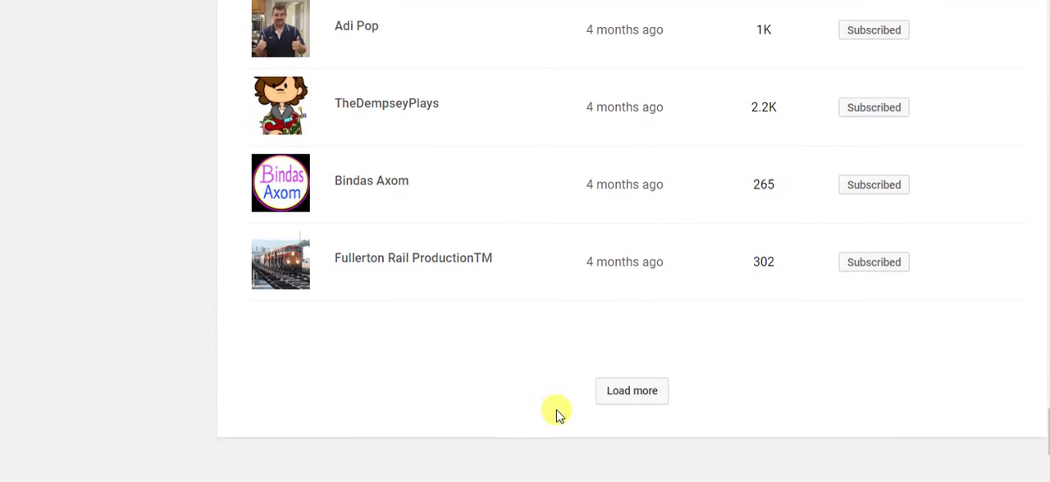
{"action": "left_click", "coordinate": [628, 404]}
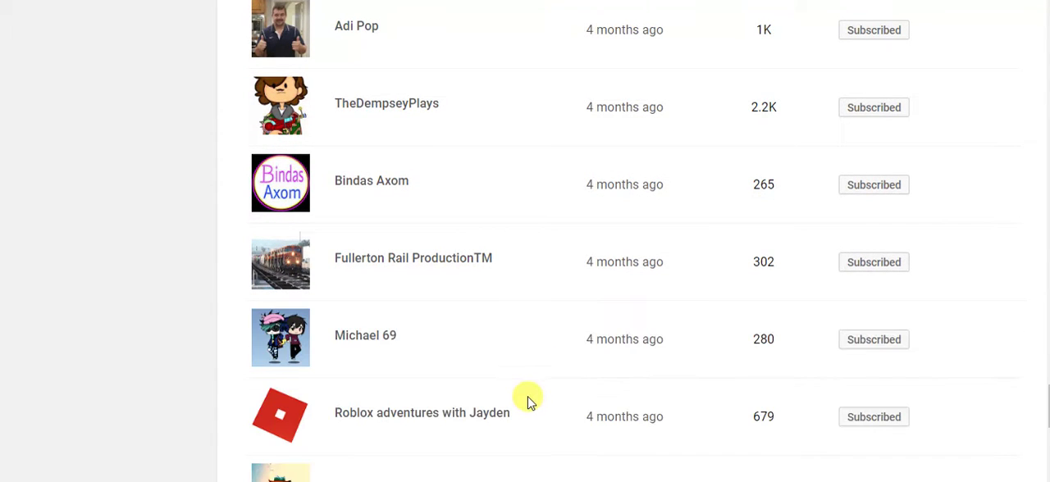
{"action": "scroll", "coordinate": [528, 401], "scroll_direction": "down", "scroll_amount": 1}
{"action": "scroll", "coordinate": [528, 400], "scroll_direction": "down", "scroll_amount": 1}
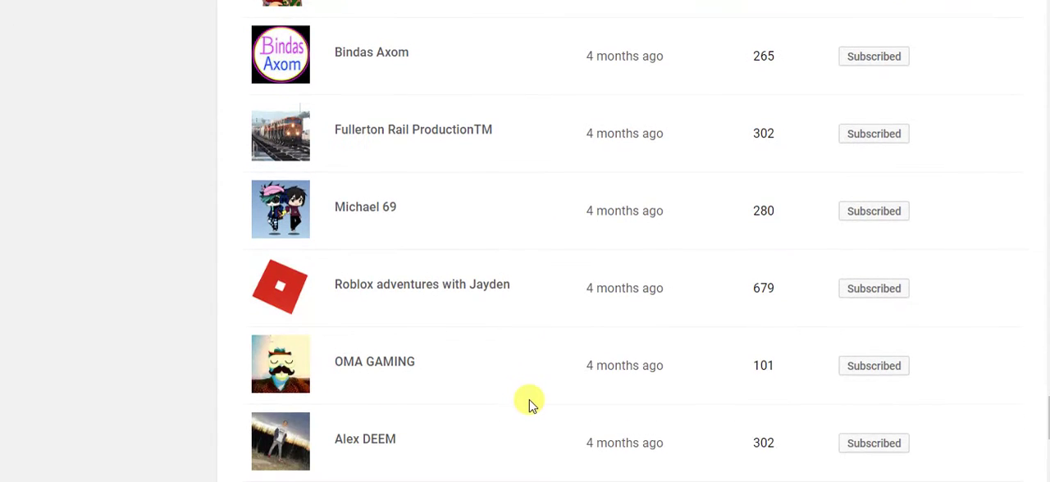
{"action": "scroll", "coordinate": [529, 399], "scroll_direction": "down", "scroll_amount": 2}
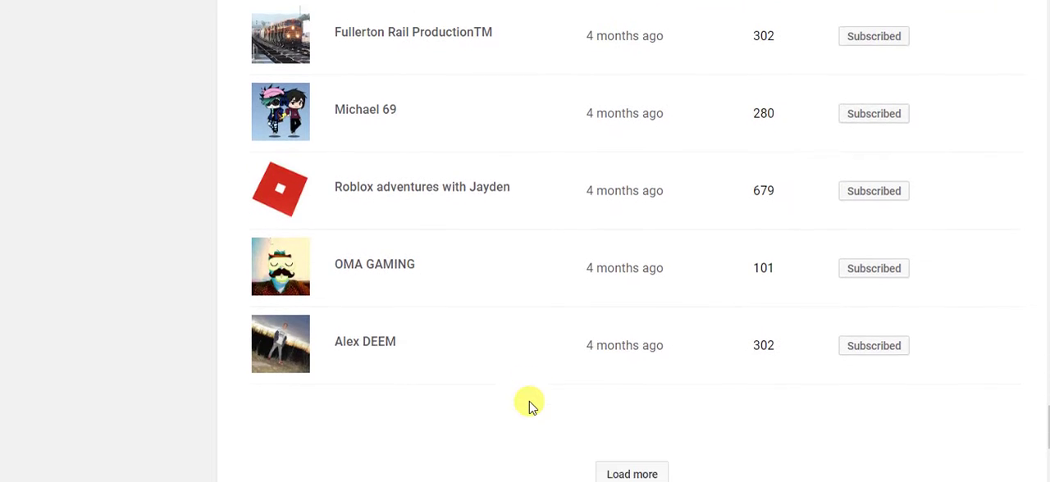
{"action": "left_click", "coordinate": [612, 443]}
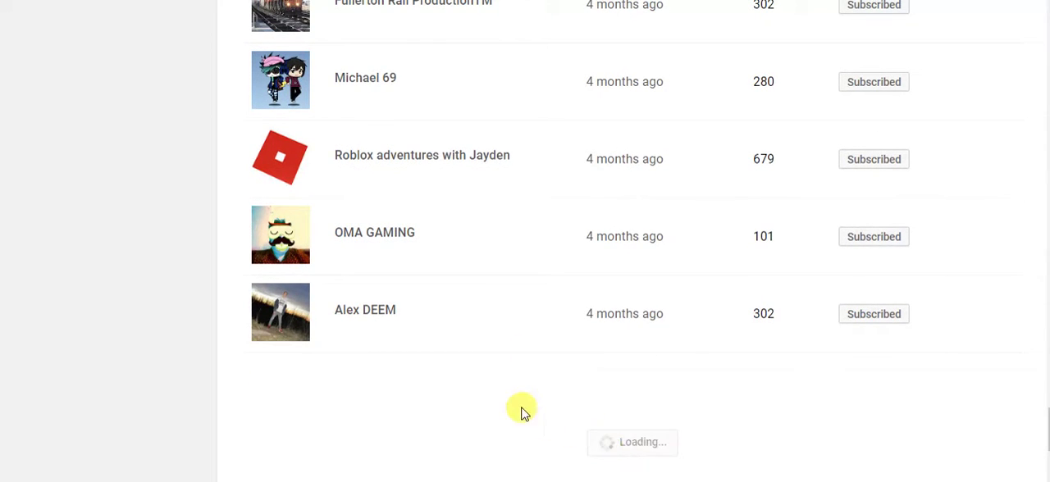
{"action": "scroll", "coordinate": [515, 410], "scroll_direction": "down", "scroll_amount": 1}
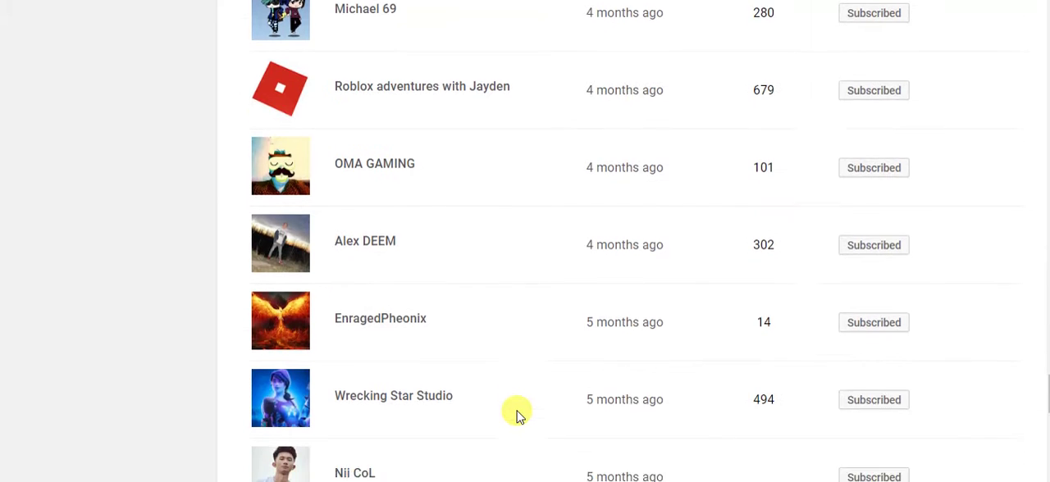
{"action": "scroll", "coordinate": [515, 410], "scroll_direction": "down", "scroll_amount": 1}
{"action": "scroll", "coordinate": [515, 413], "scroll_direction": "down", "scroll_amount": 1}
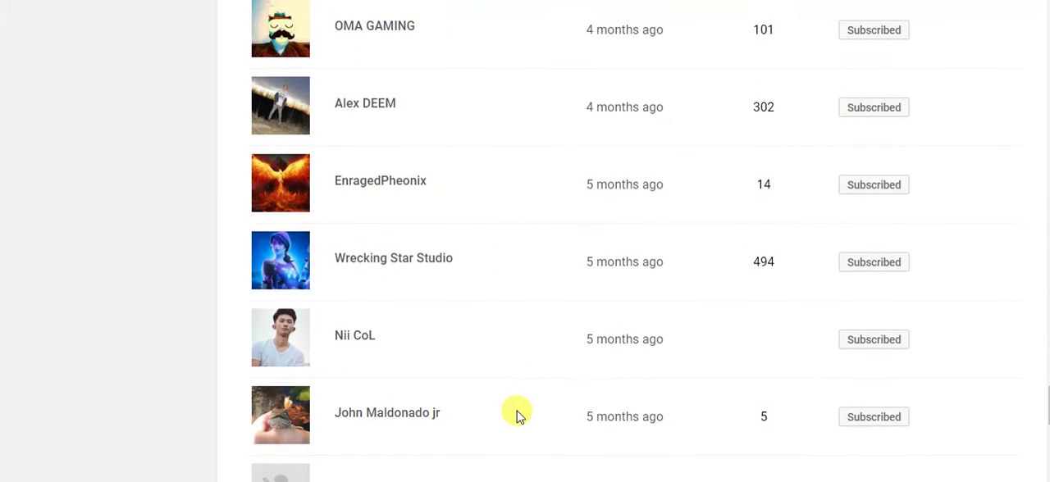
{"action": "scroll", "coordinate": [515, 412], "scroll_direction": "down", "scroll_amount": 1}
{"action": "scroll", "coordinate": [515, 414], "scroll_direction": "down", "scroll_amount": 1}
{"action": "scroll", "coordinate": [525, 427], "scroll_direction": "down", "scroll_amount": 1}
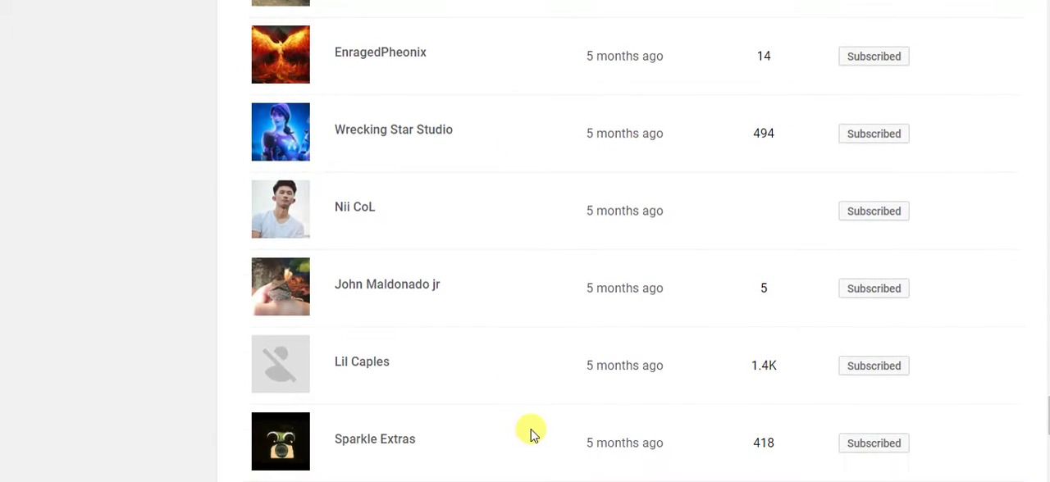
{"action": "scroll", "coordinate": [529, 431], "scroll_direction": "down", "scroll_amount": 1}
{"action": "scroll", "coordinate": [529, 431], "scroll_direction": "down", "scroll_amount": 1}
{"action": "scroll", "coordinate": [529, 431], "scroll_direction": "down", "scroll_amount": 1}
{"action": "scroll", "coordinate": [532, 433], "scroll_direction": "down", "scroll_amount": 1}
{"action": "scroll", "coordinate": [531, 433], "scroll_direction": "down", "scroll_amount": 1}
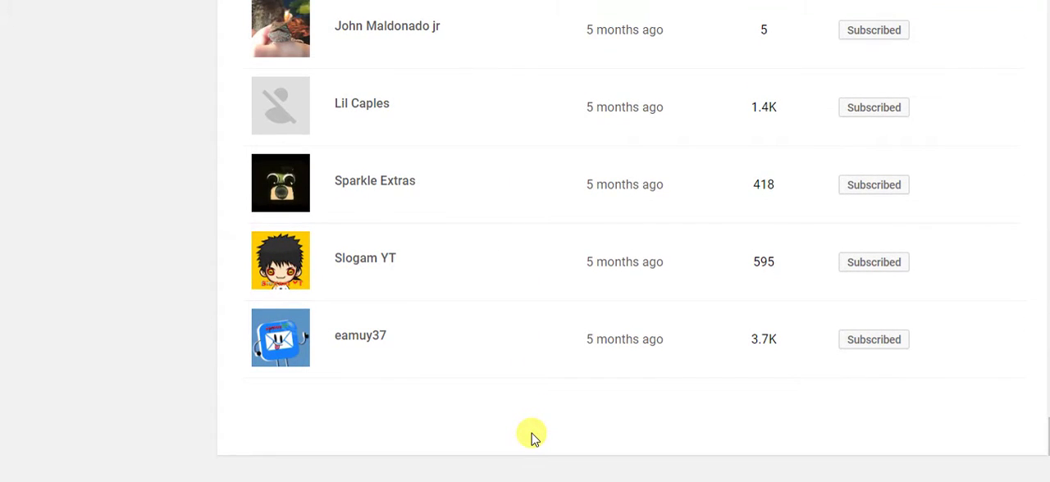
{"action": "scroll", "coordinate": [531, 435], "scroll_direction": "up", "scroll_amount": 1}
{"action": "scroll", "coordinate": [531, 435], "scroll_direction": "up", "scroll_amount": 1}
{"action": "scroll", "coordinate": [531, 435], "scroll_direction": "up", "scroll_amount": 1}
{"action": "scroll", "coordinate": [532, 435], "scroll_direction": "up", "scroll_amount": 1}
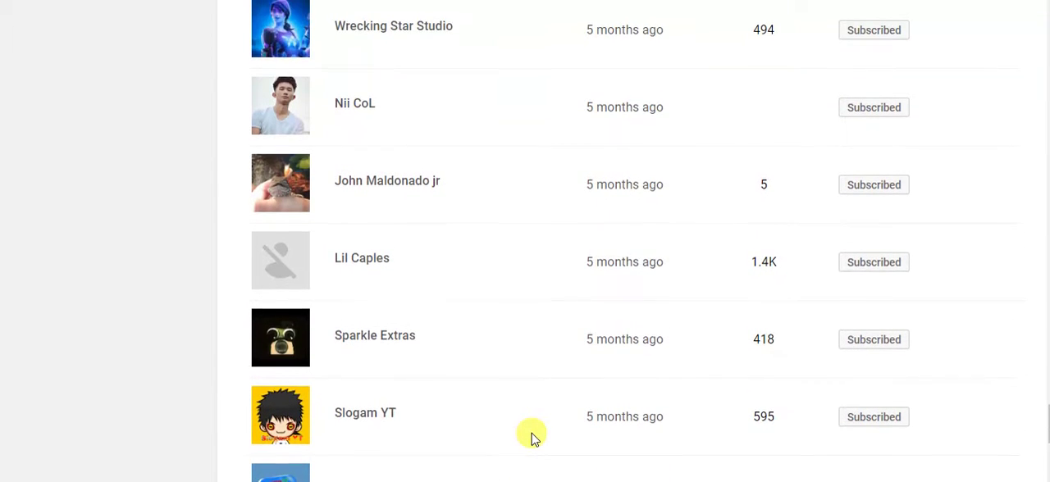
{"action": "scroll", "coordinate": [532, 435], "scroll_direction": "up", "scroll_amount": 1}
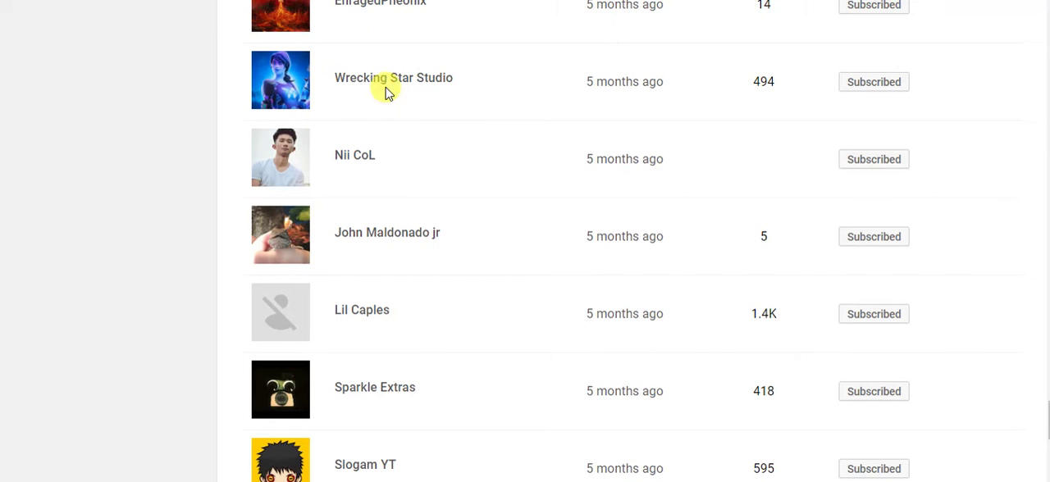
{"action": "scroll", "coordinate": [505, 152], "scroll_direction": "up", "scroll_amount": 1}
{"action": "scroll", "coordinate": [501, 146], "scroll_direction": "up", "scroll_amount": 2}
{"action": "scroll", "coordinate": [498, 141], "scroll_direction": "up", "scroll_amount": 1}
{"action": "scroll", "coordinate": [498, 141], "scroll_direction": "up", "scroll_amount": 1}
{"action": "scroll", "coordinate": [498, 141], "scroll_direction": "up", "scroll_amount": 1}
{"action": "scroll", "coordinate": [492, 135], "scroll_direction": "up", "scroll_amount": 1}
{"action": "scroll", "coordinate": [492, 131], "scroll_direction": "up", "scroll_amount": 2}
{"action": "scroll", "coordinate": [492, 131], "scroll_direction": "up", "scroll_amount": 1}
{"action": "scroll", "coordinate": [492, 132], "scroll_direction": "up", "scroll_amount": 1}
{"action": "scroll", "coordinate": [491, 131], "scroll_direction": "up", "scroll_amount": 1}
{"action": "scroll", "coordinate": [491, 131], "scroll_direction": "up", "scroll_amount": 1}
{"action": "scroll", "coordinate": [491, 130], "scroll_direction": "up", "scroll_amount": 1}
{"action": "scroll", "coordinate": [491, 128], "scroll_direction": "up", "scroll_amount": 1}
{"action": "scroll", "coordinate": [491, 128], "scroll_direction": "up", "scroll_amount": 1}
{"action": "scroll", "coordinate": [490, 128], "scroll_direction": "up", "scroll_amount": 1}
{"action": "scroll", "coordinate": [491, 128], "scroll_direction": "up", "scroll_amount": 1}
{"action": "scroll", "coordinate": [489, 128], "scroll_direction": "up", "scroll_amount": 1}
{"action": "scroll", "coordinate": [489, 128], "scroll_direction": "up", "scroll_amount": 1}
{"action": "scroll", "coordinate": [488, 128], "scroll_direction": "up", "scroll_amount": 1}
{"action": "scroll", "coordinate": [489, 128], "scroll_direction": "up", "scroll_amount": 1}
{"action": "scroll", "coordinate": [487, 128], "scroll_direction": "up", "scroll_amount": 1}
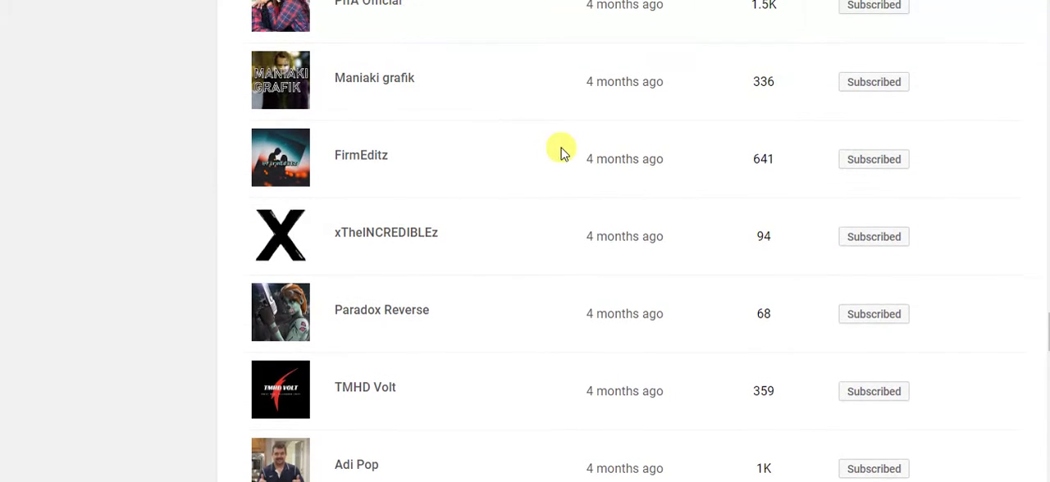
{"action": "scroll", "coordinate": [567, 246], "scroll_direction": "down", "scroll_amount": 2}
{"action": "scroll", "coordinate": [566, 269], "scroll_direction": "down", "scroll_amount": 2}
{"action": "scroll", "coordinate": [566, 269], "scroll_direction": "down", "scroll_amount": 2}
{"action": "scroll", "coordinate": [565, 269], "scroll_direction": "down", "scroll_amount": 2}
{"action": "scroll", "coordinate": [568, 270], "scroll_direction": "down", "scroll_amount": 2}
{"action": "scroll", "coordinate": [567, 270], "scroll_direction": "down", "scroll_amount": 2}
{"action": "scroll", "coordinate": [567, 271], "scroll_direction": "down", "scroll_amount": 1}
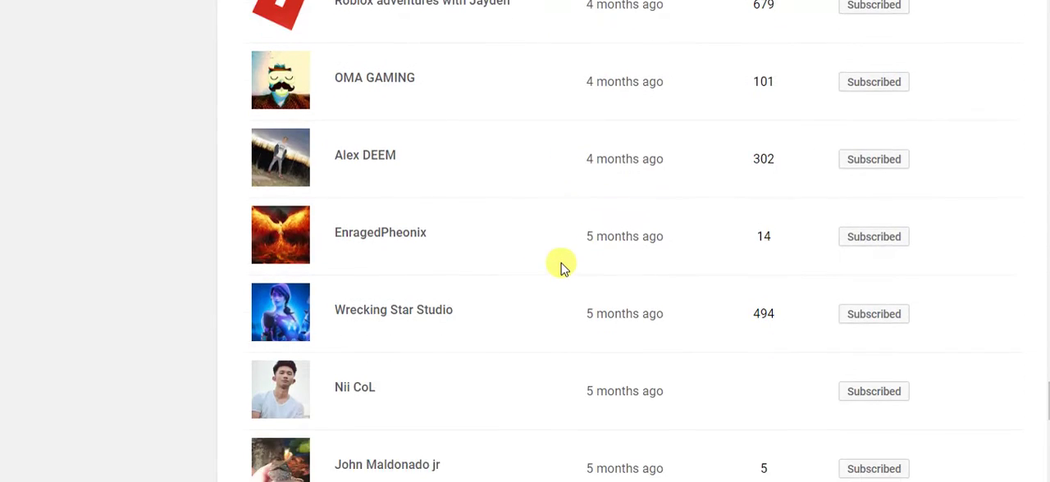
{"action": "scroll", "coordinate": [566, 270], "scroll_direction": "down", "scroll_amount": 1}
{"action": "scroll", "coordinate": [563, 267], "scroll_direction": "down", "scroll_amount": 1}
{"action": "scroll", "coordinate": [563, 267], "scroll_direction": "down", "scroll_amount": 1}
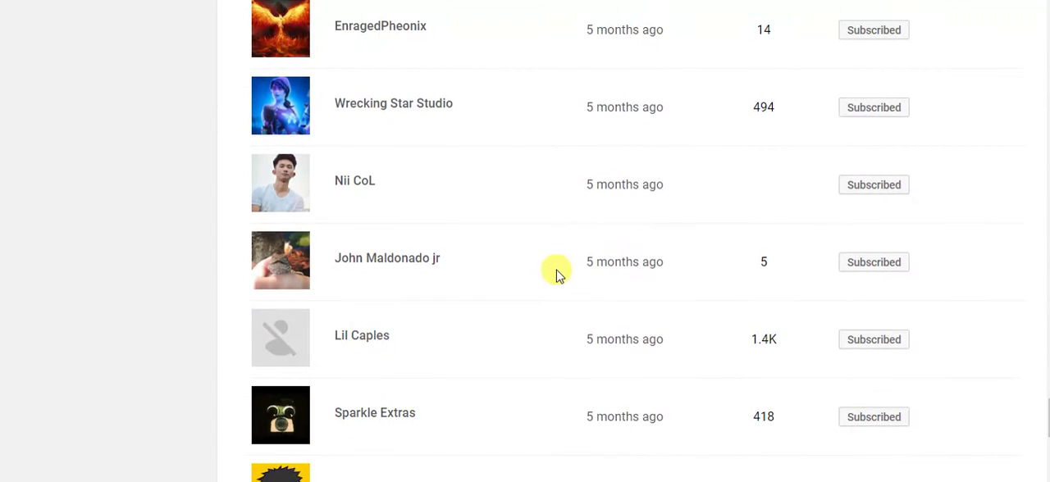
{"action": "scroll", "coordinate": [555, 275], "scroll_direction": "down", "scroll_amount": 1}
{"action": "scroll", "coordinate": [546, 295], "scroll_direction": "up", "scroll_amount": 1}
{"action": "scroll", "coordinate": [546, 295], "scroll_direction": "up", "scroll_amount": 1}
{"action": "scroll", "coordinate": [546, 295], "scroll_direction": "up", "scroll_amount": 1}
{"action": "scroll", "coordinate": [545, 295], "scroll_direction": "up", "scroll_amount": 1}
{"action": "scroll", "coordinate": [545, 295], "scroll_direction": "up", "scroll_amount": 1}
{"action": "scroll", "coordinate": [546, 296], "scroll_direction": "up", "scroll_amount": 1}
{"action": "scroll", "coordinate": [546, 295], "scroll_direction": "up", "scroll_amount": 1}
{"action": "scroll", "coordinate": [545, 295], "scroll_direction": "up", "scroll_amount": 1}
{"action": "scroll", "coordinate": [546, 292], "scroll_direction": "up", "scroll_amount": 1}
{"action": "scroll", "coordinate": [546, 291], "scroll_direction": "up", "scroll_amount": 1}
{"action": "scroll", "coordinate": [546, 292], "scroll_direction": "up", "scroll_amount": 1}
{"action": "scroll", "coordinate": [546, 291], "scroll_direction": "up", "scroll_amount": 1}
{"action": "scroll", "coordinate": [546, 291], "scroll_direction": "up", "scroll_amount": 1}
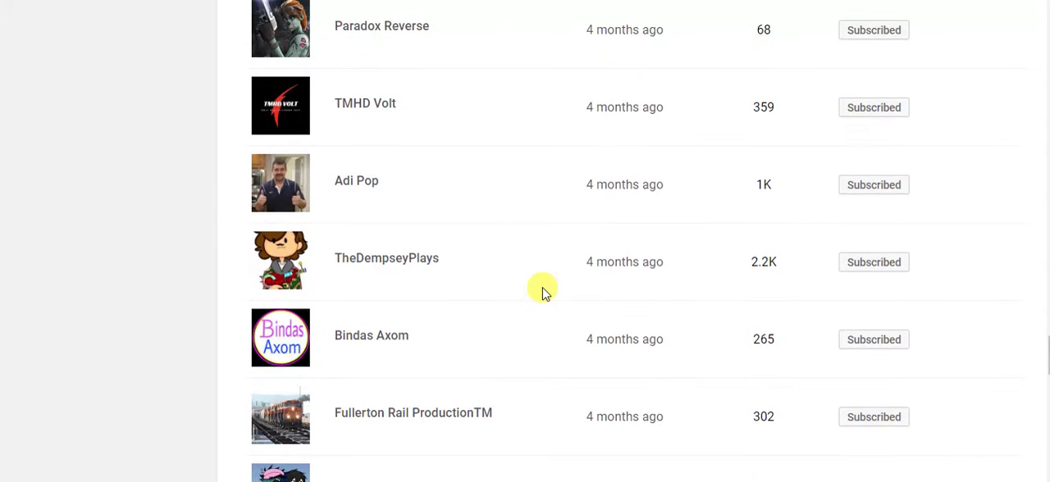
{"action": "scroll", "coordinate": [545, 291], "scroll_direction": "up", "scroll_amount": 1}
{"action": "scroll", "coordinate": [546, 291], "scroll_direction": "up", "scroll_amount": 1}
{"action": "scroll", "coordinate": [541, 292], "scroll_direction": "up", "scroll_amount": 1}
{"action": "scroll", "coordinate": [542, 291], "scroll_direction": "up", "scroll_amount": 1}
{"action": "scroll", "coordinate": [542, 291], "scroll_direction": "up", "scroll_amount": 1}
{"action": "scroll", "coordinate": [542, 291], "scroll_direction": "up", "scroll_amount": 1}
{"action": "scroll", "coordinate": [539, 289], "scroll_direction": "up", "scroll_amount": 1}
{"action": "scroll", "coordinate": [539, 289], "scroll_direction": "up", "scroll_amount": 1}
{"action": "scroll", "coordinate": [539, 289], "scroll_direction": "up", "scroll_amount": 1}
{"action": "scroll", "coordinate": [539, 289], "scroll_direction": "up", "scroll_amount": 1}
{"action": "scroll", "coordinate": [535, 286], "scroll_direction": "up", "scroll_amount": 1}
{"action": "scroll", "coordinate": [525, 283], "scroll_direction": "up", "scroll_amount": 1}
{"action": "scroll", "coordinate": [515, 279], "scroll_direction": "up", "scroll_amount": 1}
{"action": "scroll", "coordinate": [515, 279], "scroll_direction": "up", "scroll_amount": 1}
{"action": "scroll", "coordinate": [515, 279], "scroll_direction": "up", "scroll_amount": 1}
{"action": "scroll", "coordinate": [515, 278], "scroll_direction": "up", "scroll_amount": 1}
{"action": "scroll", "coordinate": [515, 278], "scroll_direction": "up", "scroll_amount": 1}
{"action": "scroll", "coordinate": [515, 279], "scroll_direction": "up", "scroll_amount": 1}
{"action": "scroll", "coordinate": [515, 279], "scroll_direction": "up", "scroll_amount": 1}
{"action": "scroll", "coordinate": [515, 279], "scroll_direction": "up", "scroll_amount": 1}
{"action": "scroll", "coordinate": [515, 279], "scroll_direction": "up", "scroll_amount": 1}
{"action": "scroll", "coordinate": [516, 279], "scroll_direction": "up", "scroll_amount": 1}
{"action": "scroll", "coordinate": [515, 279], "scroll_direction": "up", "scroll_amount": 1}
{"action": "scroll", "coordinate": [515, 278], "scroll_direction": "up", "scroll_amount": 1}
{"action": "scroll", "coordinate": [515, 278], "scroll_direction": "up", "scroll_amount": 1}
{"action": "scroll", "coordinate": [515, 278], "scroll_direction": "up", "scroll_amount": 1}
{"action": "scroll", "coordinate": [515, 279], "scroll_direction": "up", "scroll_amount": 1}
{"action": "scroll", "coordinate": [515, 279], "scroll_direction": "up", "scroll_amount": 1}
{"action": "scroll", "coordinate": [515, 279], "scroll_direction": "up", "scroll_amount": 1}
{"action": "scroll", "coordinate": [509, 279], "scroll_direction": "up", "scroll_amount": 1}
{"action": "scroll", "coordinate": [505, 277], "scroll_direction": "up", "scroll_amount": 1}
{"action": "scroll", "coordinate": [505, 277], "scroll_direction": "up", "scroll_amount": 1}
{"action": "scroll", "coordinate": [505, 278], "scroll_direction": "up", "scroll_amount": 1}
{"action": "scroll", "coordinate": [505, 277], "scroll_direction": "up", "scroll_amount": 1}
{"action": "scroll", "coordinate": [505, 277], "scroll_direction": "up", "scroll_amount": 1}
{"action": "scroll", "coordinate": [505, 277], "scroll_direction": "up", "scroll_amount": 1}
{"action": "scroll", "coordinate": [505, 277], "scroll_direction": "up", "scroll_amount": 1}
{"action": "scroll", "coordinate": [505, 277], "scroll_direction": "up", "scroll_amount": 1}
{"action": "scroll", "coordinate": [506, 277], "scroll_direction": "up", "scroll_amount": 1}
{"action": "scroll", "coordinate": [506, 277], "scroll_direction": "up", "scroll_amount": 1}
{"action": "scroll", "coordinate": [506, 277], "scroll_direction": "up", "scroll_amount": 1}
{"action": "scroll", "coordinate": [505, 277], "scroll_direction": "up", "scroll_amount": 1}
{"action": "scroll", "coordinate": [505, 278], "scroll_direction": "up", "scroll_amount": 1}
{"action": "scroll", "coordinate": [505, 277], "scroll_direction": "up", "scroll_amount": 1}
{"action": "scroll", "coordinate": [505, 277], "scroll_direction": "up", "scroll_amount": 1}
{"action": "scroll", "coordinate": [505, 277], "scroll_direction": "up", "scroll_amount": 1}
{"action": "scroll", "coordinate": [505, 277], "scroll_direction": "up", "scroll_amount": 1}
{"action": "scroll", "coordinate": [505, 277], "scroll_direction": "up", "scroll_amount": 1}
{"action": "scroll", "coordinate": [505, 277], "scroll_direction": "up", "scroll_amount": 1}
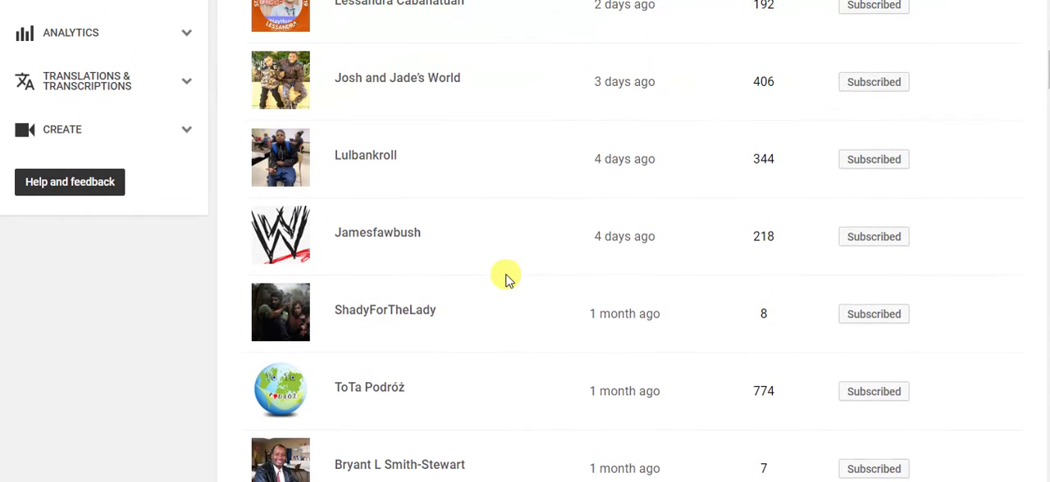
{"action": "scroll", "coordinate": [505, 277], "scroll_direction": "up", "scroll_amount": 1}
{"action": "scroll", "coordinate": [505, 277], "scroll_direction": "up", "scroll_amount": 1}
{"action": "scroll", "coordinate": [506, 278], "scroll_direction": "up", "scroll_amount": 1}
{"action": "scroll", "coordinate": [506, 277], "scroll_direction": "up", "scroll_amount": 1}
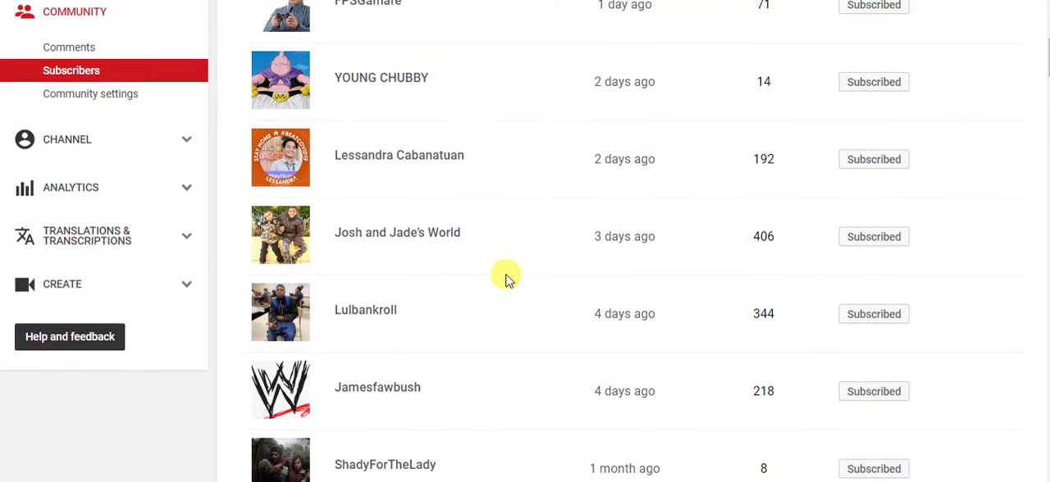
{"action": "scroll", "coordinate": [505, 277], "scroll_direction": "up", "scroll_amount": 1}
{"action": "scroll", "coordinate": [505, 278], "scroll_direction": "up", "scroll_amount": 1}
{"action": "scroll", "coordinate": [505, 277], "scroll_direction": "up", "scroll_amount": 1}
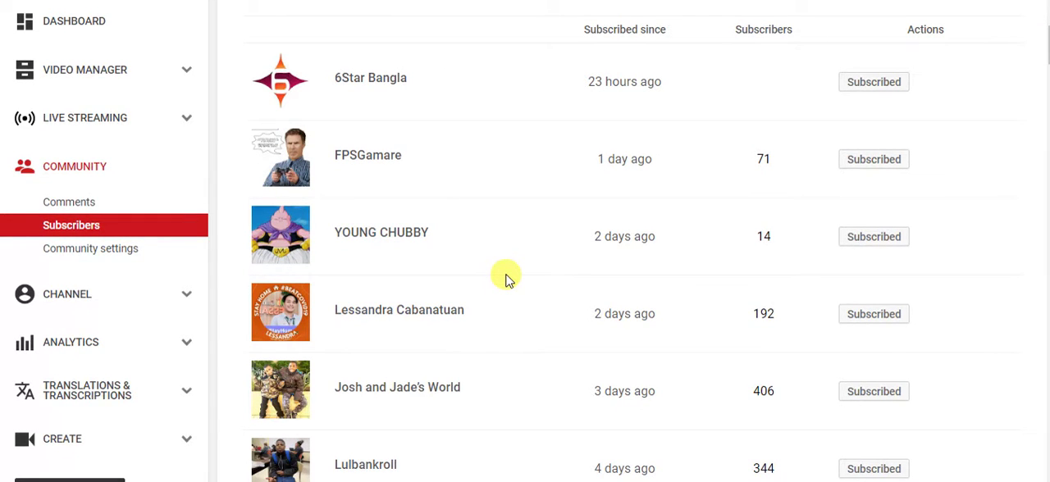
{"action": "scroll", "coordinate": [506, 277], "scroll_direction": "up", "scroll_amount": 1}
{"action": "scroll", "coordinate": [505, 277], "scroll_direction": "up", "scroll_amount": 1}
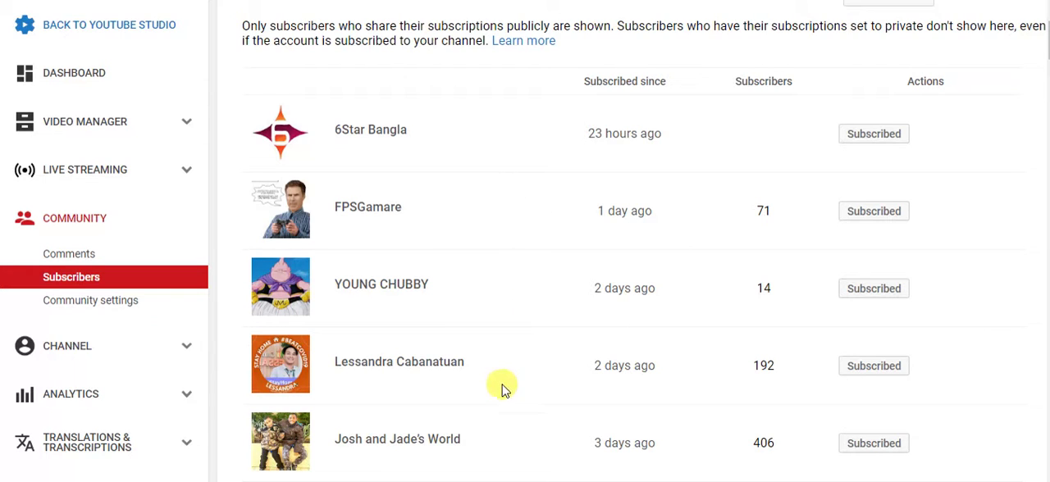
{"action": "left_click", "coordinate": [763, 475]}
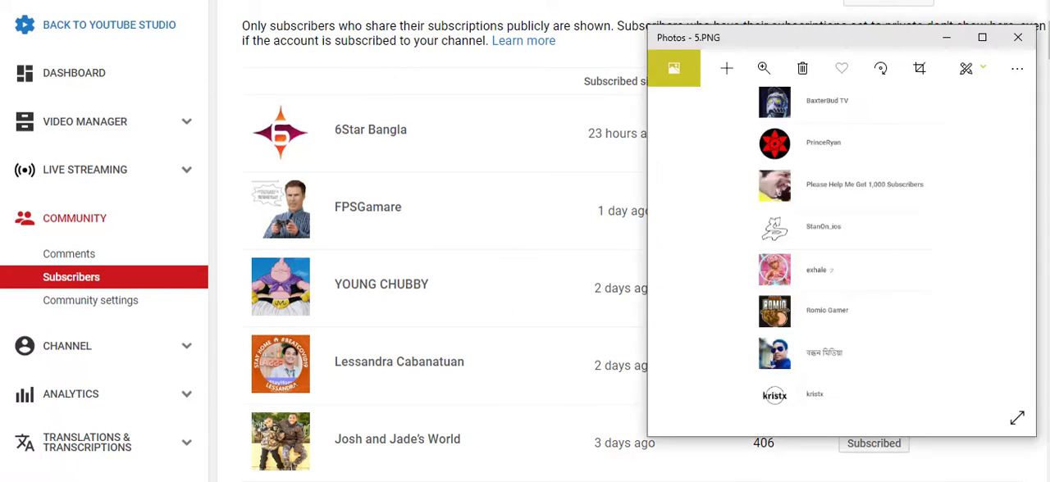
{"action": "key", "text": "Right"}
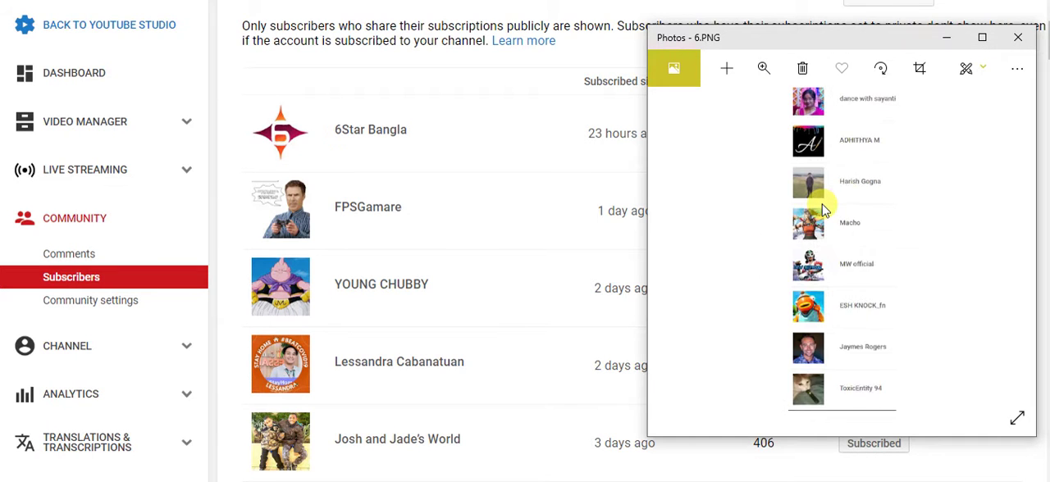
{"action": "key", "text": "Right"}
{"action": "key", "text": "Right"}
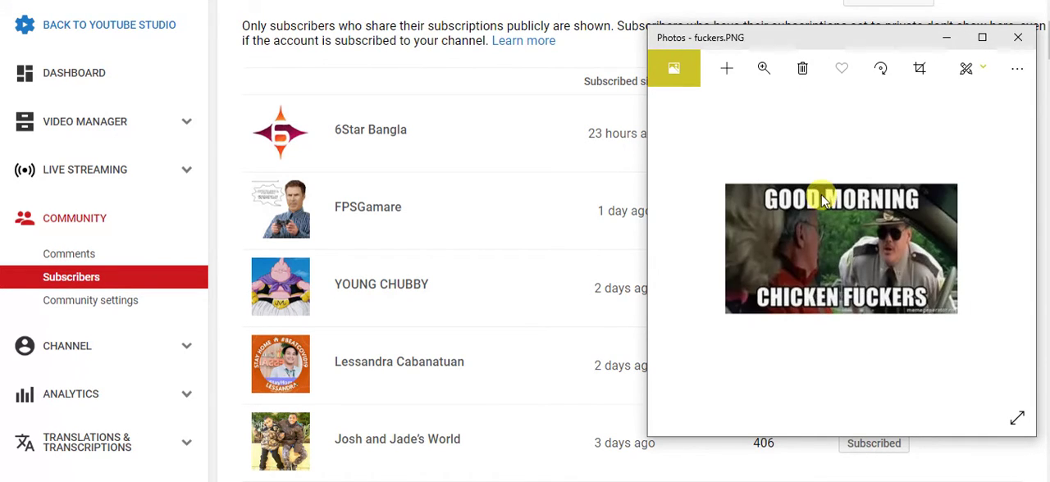
{"action": "key", "text": "Right"}
{"action": "key", "text": "Left"}
{"action": "key", "text": "Left"}
{"action": "key", "text": "Left"}
{"action": "key", "text": "Left"}
{"action": "key", "text": "Left"}
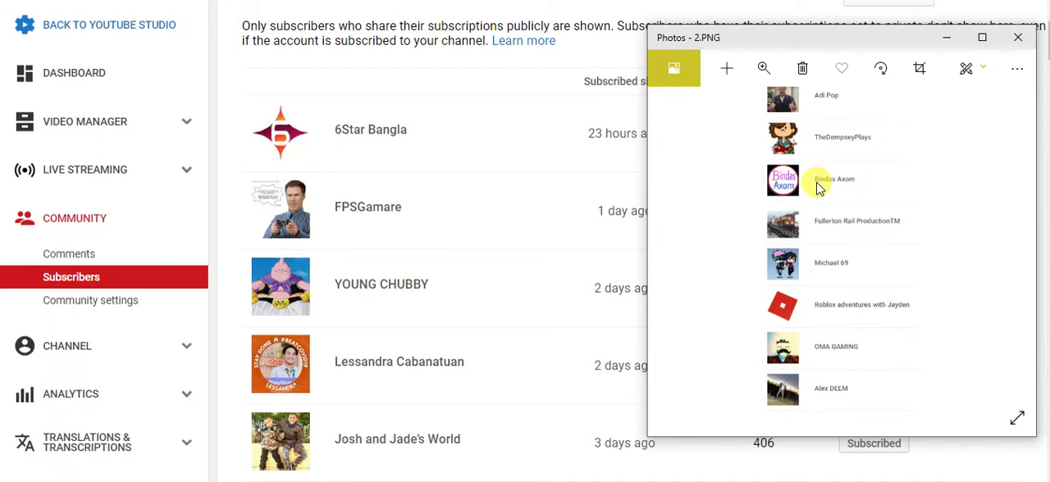
{"action": "key", "text": "Left"}
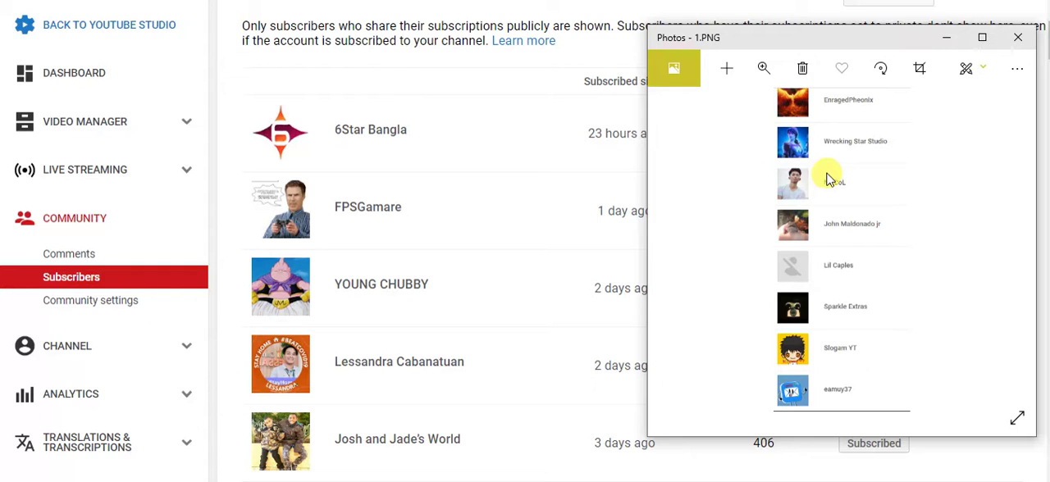
{"action": "key", "text": "Right"}
{"action": "key", "text": "Right"}
{"action": "key", "text": "Right"}
{"action": "key", "text": "Right"}
{"action": "key", "text": "Right"}
{"action": "key", "text": "Right"}
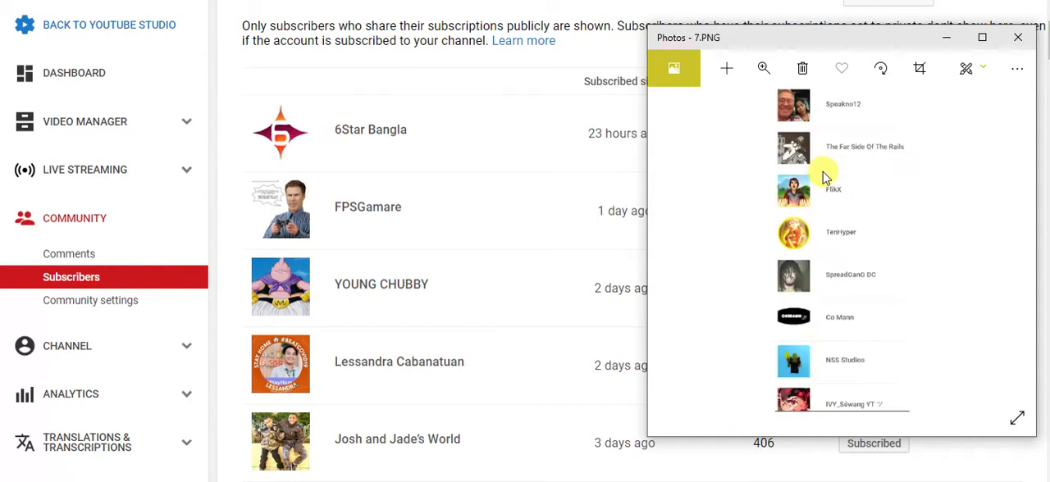
{"action": "key", "text": "Right"}
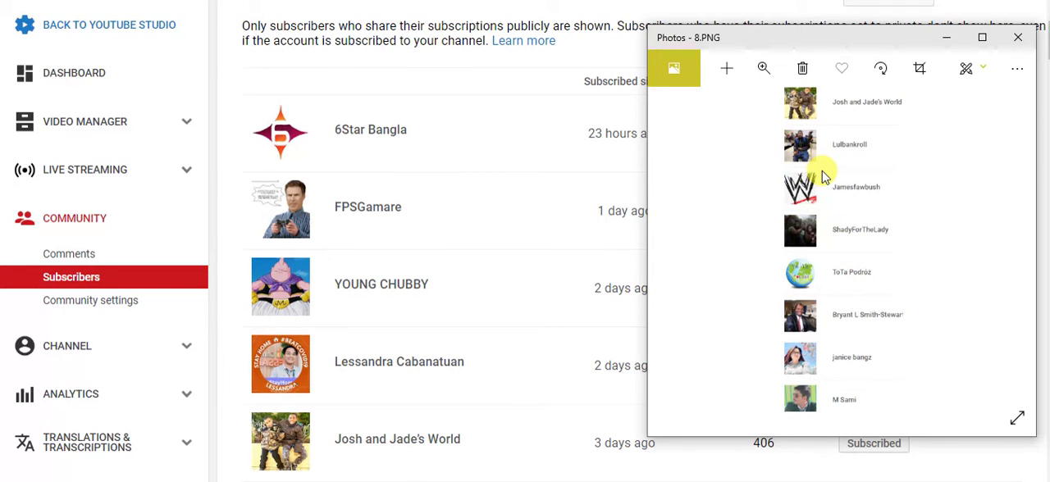
{"action": "left_click", "coordinate": [533, 135]}
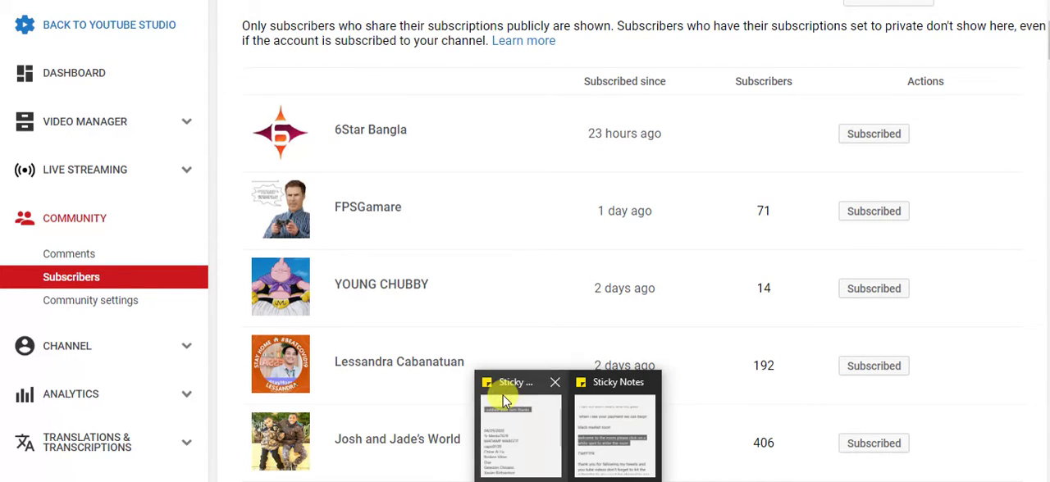
{"action": "left_click", "coordinate": [520, 426]}
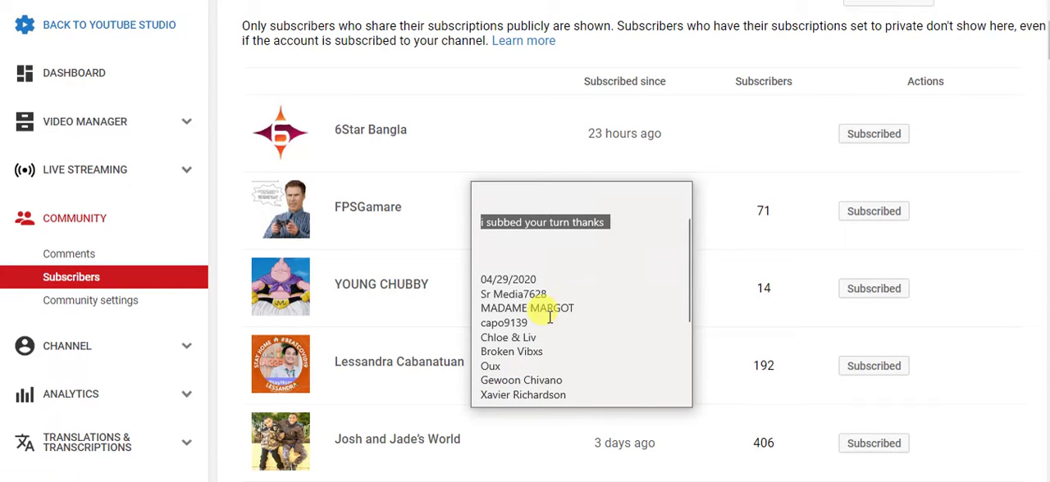
{"action": "left_click", "coordinate": [550, 316]}
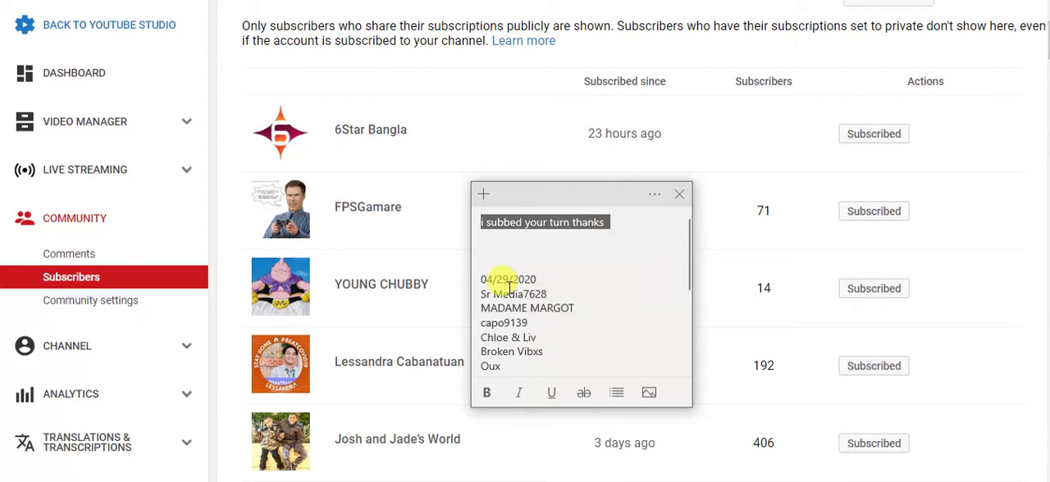
{"action": "scroll", "coordinate": [525, 303], "scroll_direction": "down", "scroll_amount": 2}
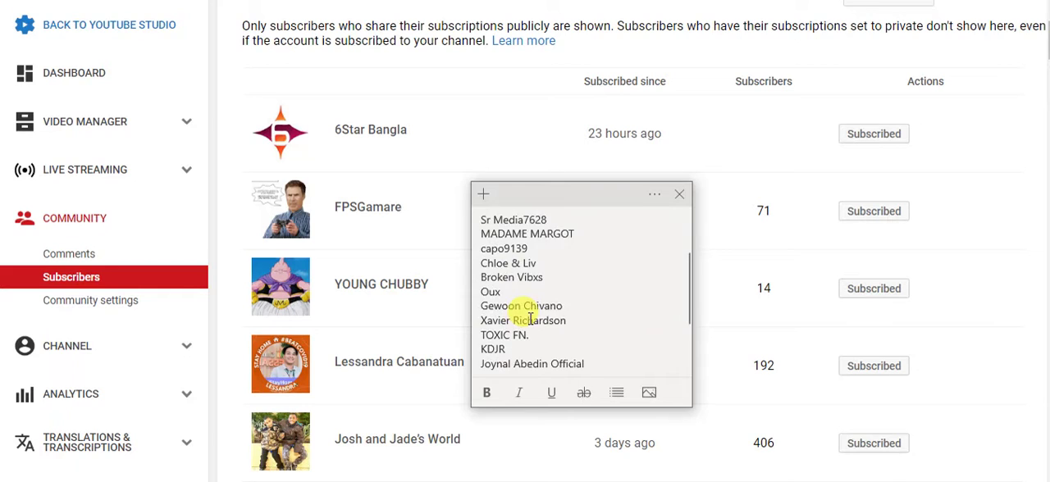
{"action": "scroll", "coordinate": [532, 312], "scroll_direction": "down", "scroll_amount": 2}
{"action": "scroll", "coordinate": [542, 308], "scroll_direction": "down", "scroll_amount": 1}
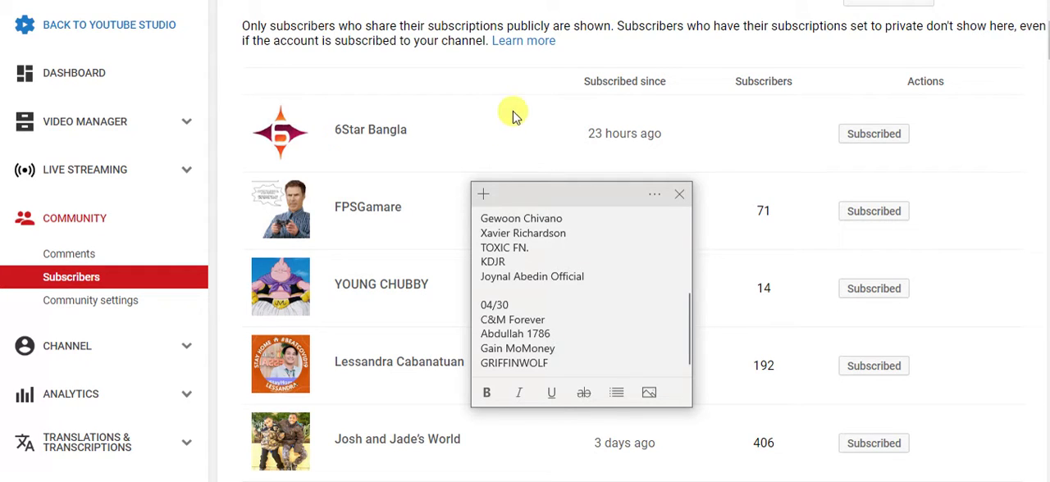
Return to the Subscribers page, dismissing the note covering it
{"action": "left_click", "coordinate": [481, 148]}
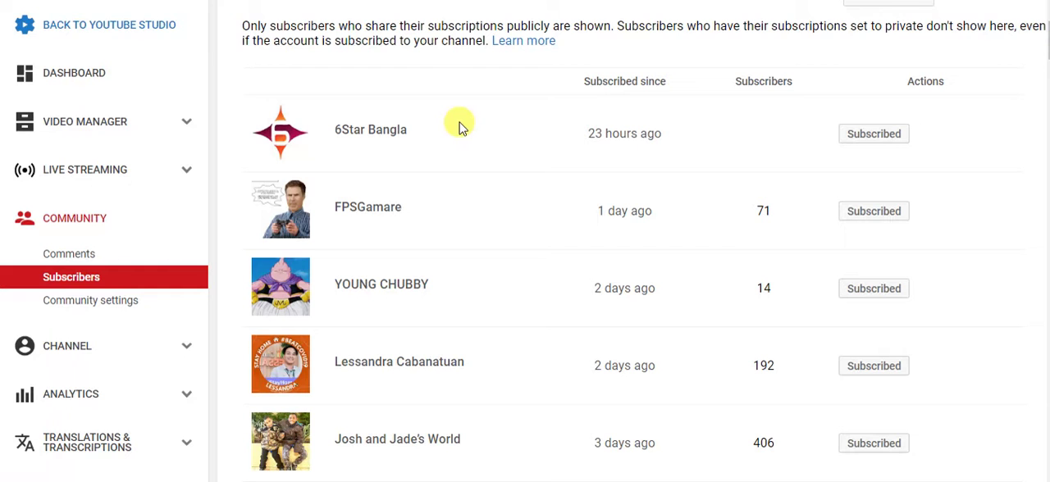
{"action": "scroll", "coordinate": [457, 112], "scroll_direction": "down", "scroll_amount": 1}
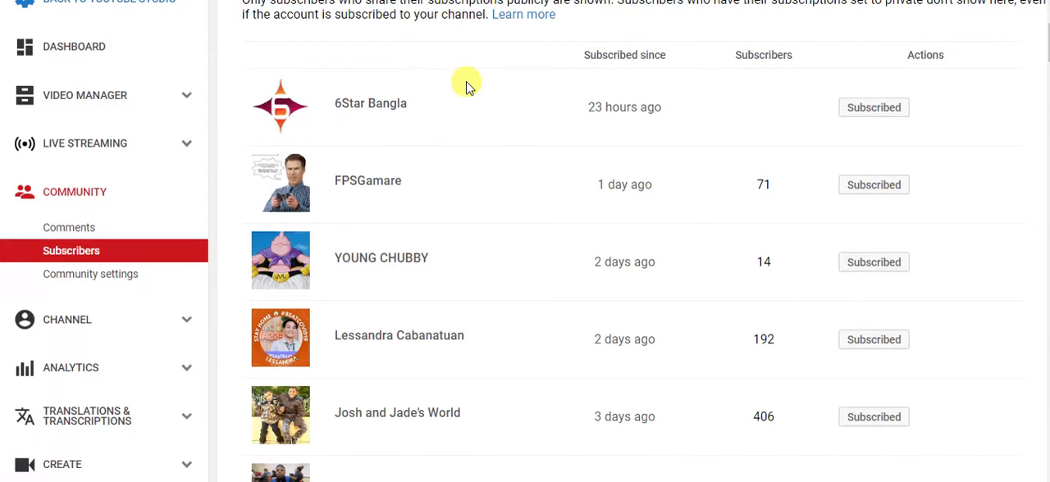
{"action": "scroll", "coordinate": [466, 86], "scroll_direction": "down", "scroll_amount": 2}
{"action": "scroll", "coordinate": [466, 86], "scroll_direction": "down", "scroll_amount": 1}
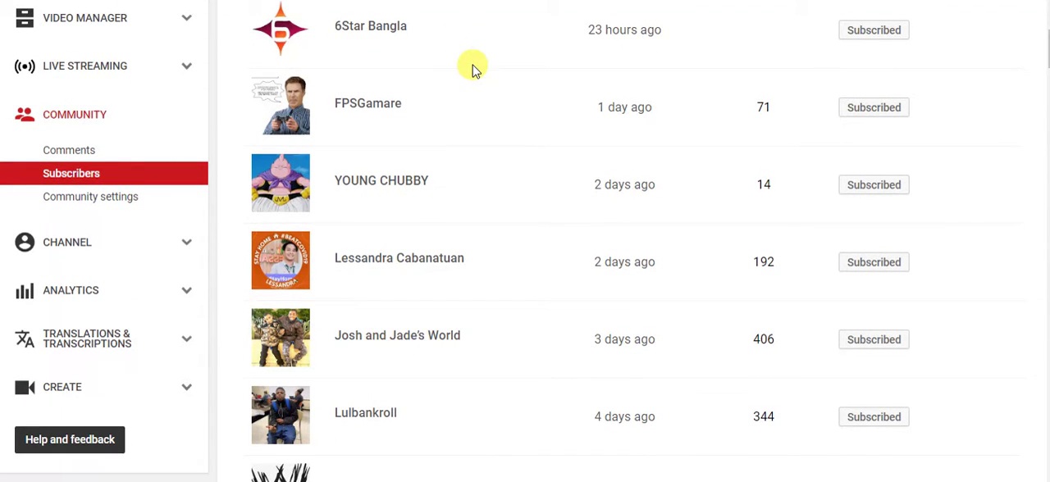
{"action": "scroll", "coordinate": [472, 68], "scroll_direction": "down", "scroll_amount": 1}
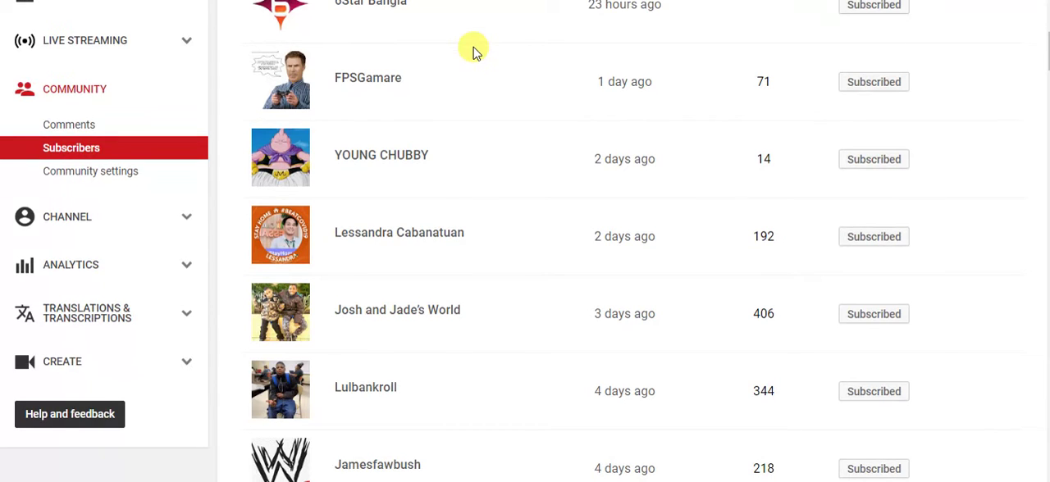
{"action": "scroll", "coordinate": [476, 51], "scroll_direction": "down", "scroll_amount": 1}
{"action": "scroll", "coordinate": [476, 50], "scroll_direction": "down", "scroll_amount": 1}
{"action": "scroll", "coordinate": [476, 50], "scroll_direction": "down", "scroll_amount": 1}
{"action": "scroll", "coordinate": [475, 50], "scroll_direction": "down", "scroll_amount": 1}
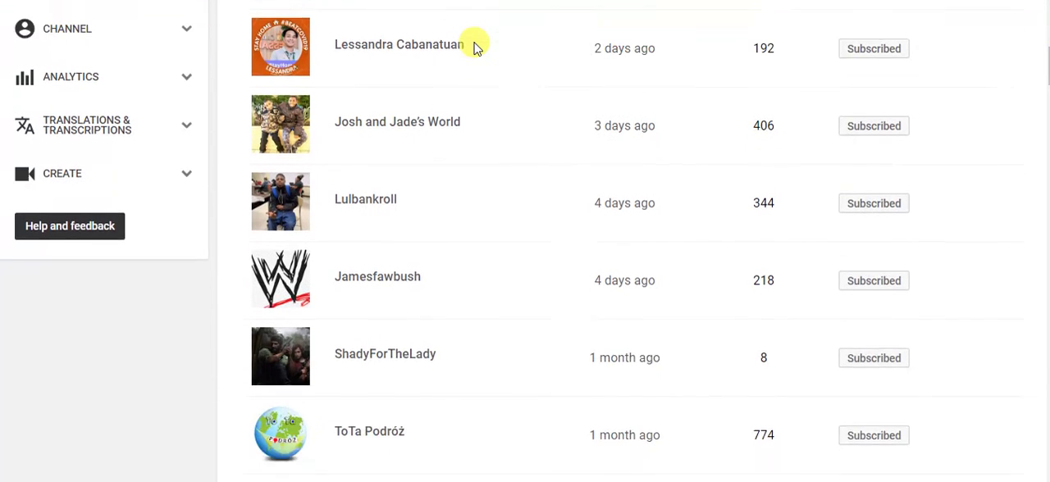
{"action": "scroll", "coordinate": [476, 45], "scroll_direction": "down", "scroll_amount": 1}
{"action": "scroll", "coordinate": [475, 45], "scroll_direction": "down", "scroll_amount": 1}
{"action": "scroll", "coordinate": [476, 45], "scroll_direction": "down", "scroll_amount": 1}
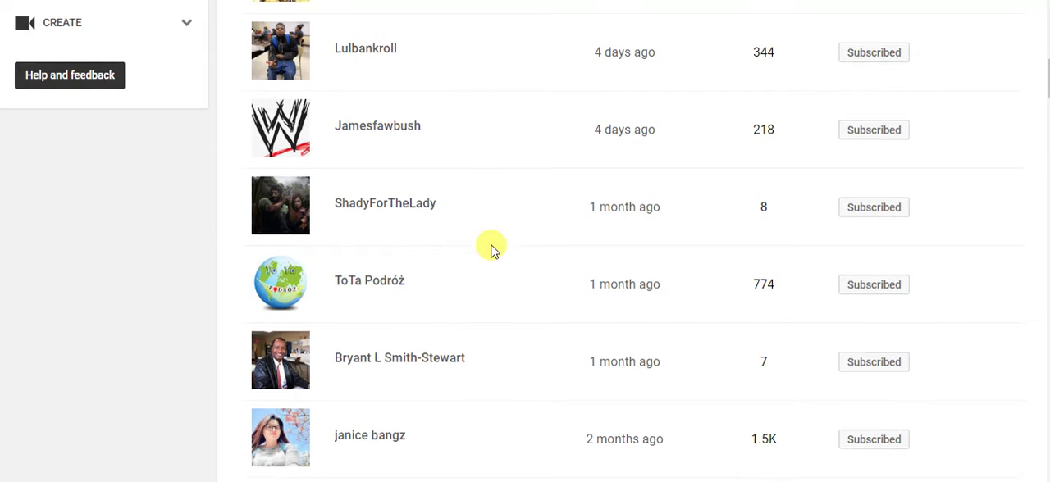
{"action": "scroll", "coordinate": [481, 244], "scroll_direction": "down", "scroll_amount": 4}
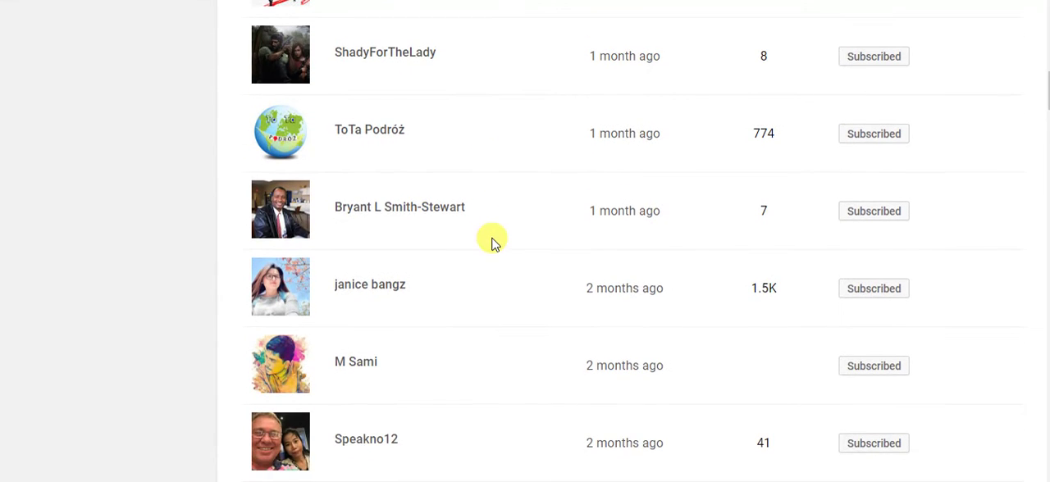
{"action": "scroll", "coordinate": [492, 242], "scroll_direction": "down", "scroll_amount": 1}
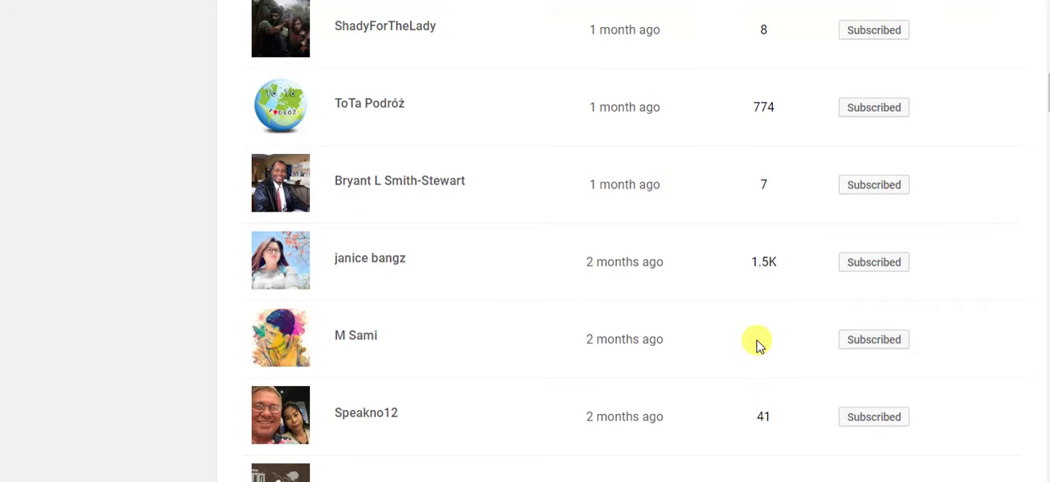
{"action": "scroll", "coordinate": [757, 342], "scroll_direction": "down", "scroll_amount": 1}
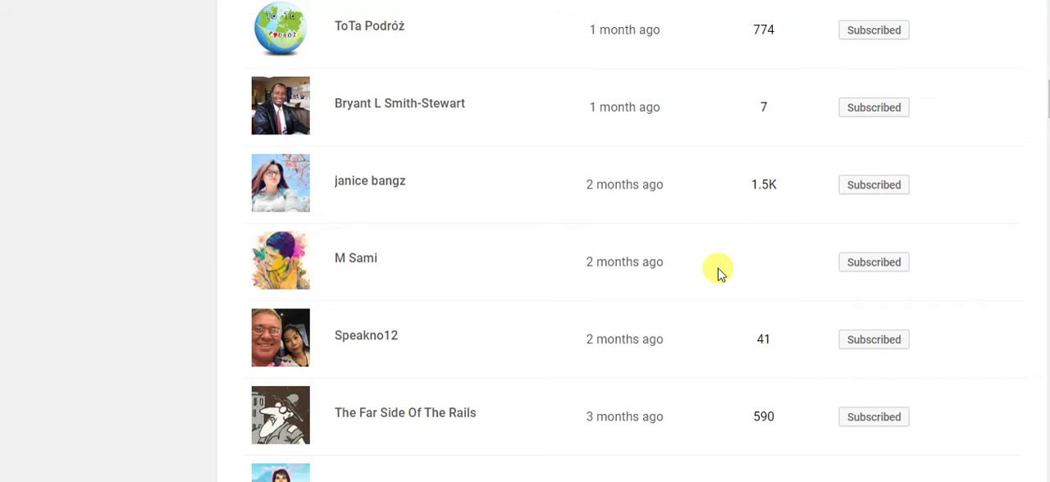
{"action": "scroll", "coordinate": [712, 269], "scroll_direction": "down", "scroll_amount": 4}
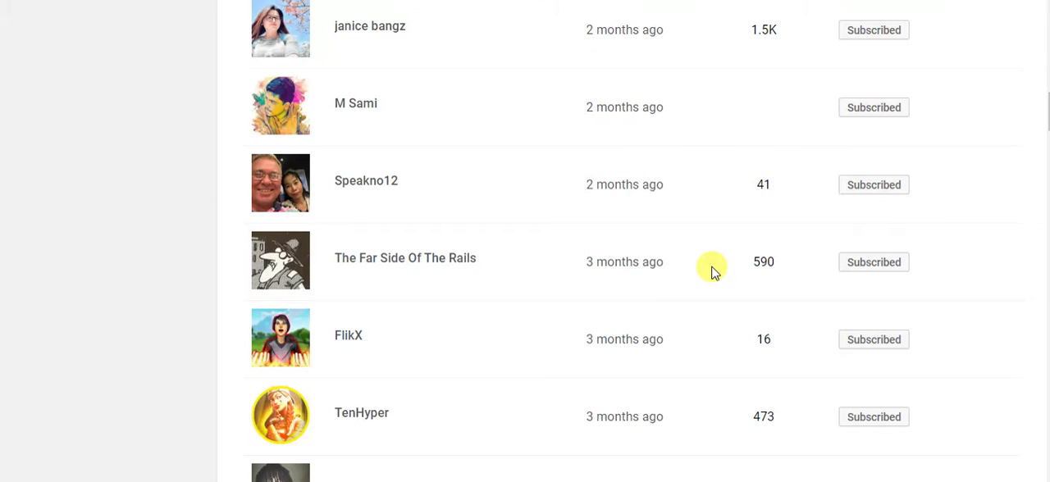
{"action": "scroll", "coordinate": [712, 269], "scroll_direction": "down", "scroll_amount": 1}
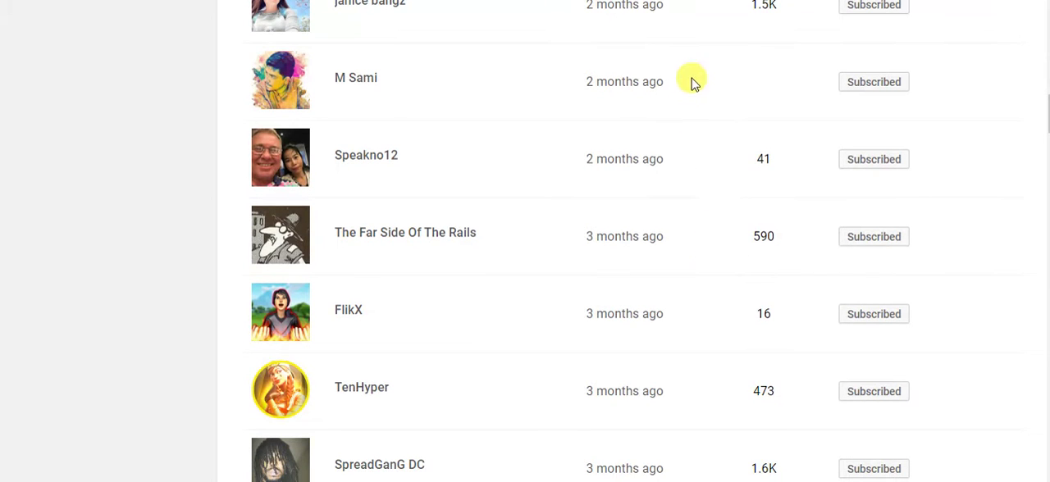
{"action": "scroll", "coordinate": [661, 311], "scroll_direction": "down", "scroll_amount": 3}
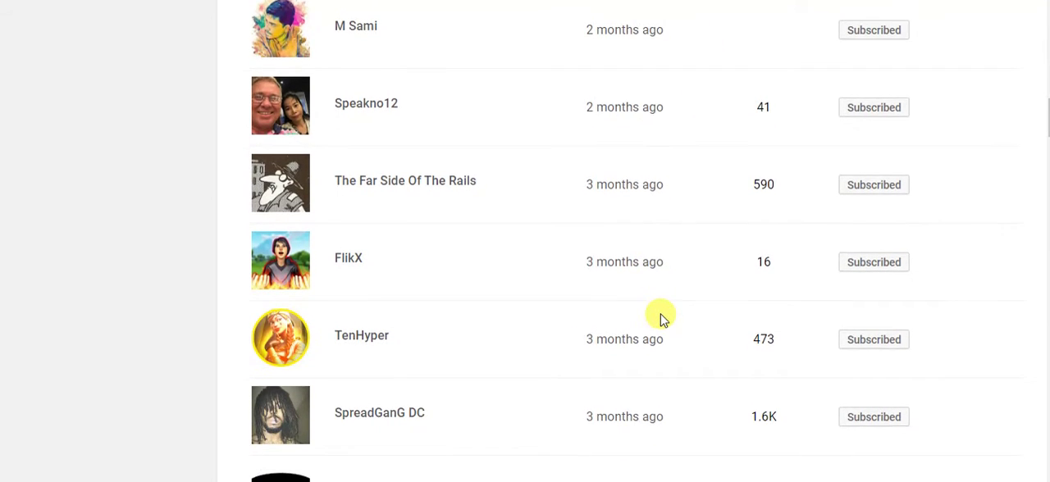
{"action": "scroll", "coordinate": [661, 317], "scroll_direction": "down", "scroll_amount": 2}
{"action": "scroll", "coordinate": [673, 320], "scroll_direction": "down", "scroll_amount": 2}
{"action": "scroll", "coordinate": [673, 324], "scroll_direction": "down", "scroll_amount": 1}
{"action": "scroll", "coordinate": [669, 326], "scroll_direction": "down", "scroll_amount": 1}
{"action": "scroll", "coordinate": [668, 327], "scroll_direction": "down", "scroll_amount": 1}
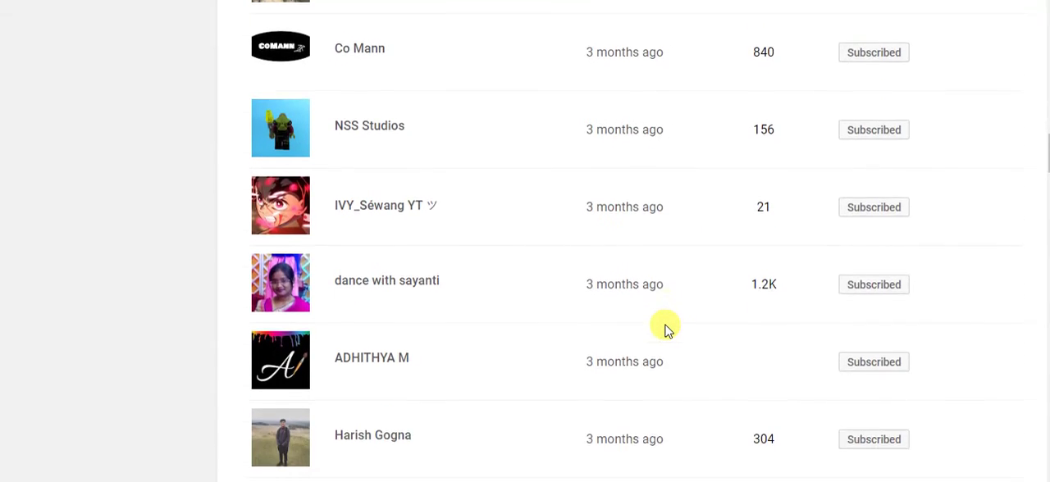
{"action": "scroll", "coordinate": [666, 328], "scroll_direction": "down", "scroll_amount": 1}
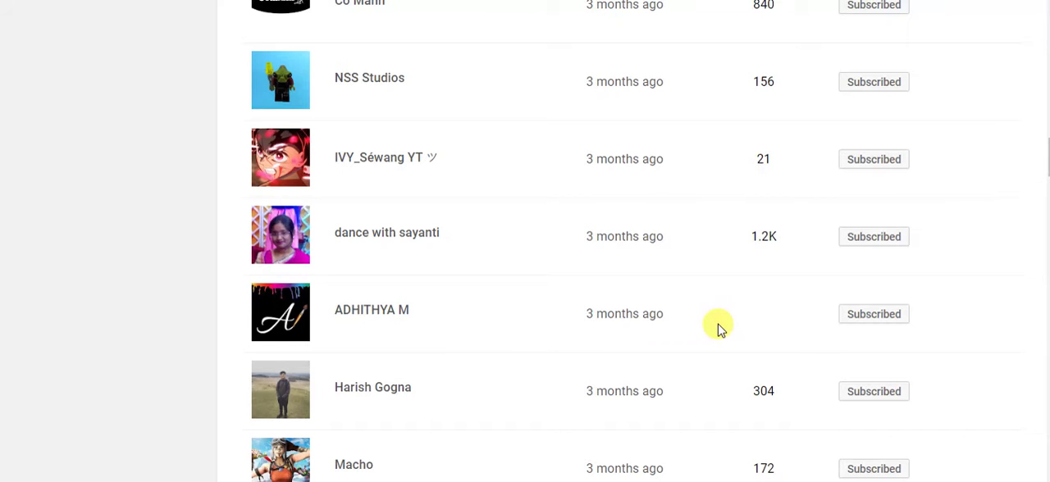
{"action": "scroll", "coordinate": [687, 332], "scroll_direction": "down", "scroll_amount": 2}
{"action": "scroll", "coordinate": [687, 331], "scroll_direction": "down", "scroll_amount": 1}
{"action": "scroll", "coordinate": [687, 332], "scroll_direction": "down", "scroll_amount": 1}
{"action": "scroll", "coordinate": [688, 331], "scroll_direction": "down", "scroll_amount": 1}
{"action": "scroll", "coordinate": [687, 332], "scroll_direction": "down", "scroll_amount": 1}
{"action": "scroll", "coordinate": [688, 331], "scroll_direction": "down", "scroll_amount": 1}
{"action": "scroll", "coordinate": [697, 327], "scroll_direction": "down", "scroll_amount": 1}
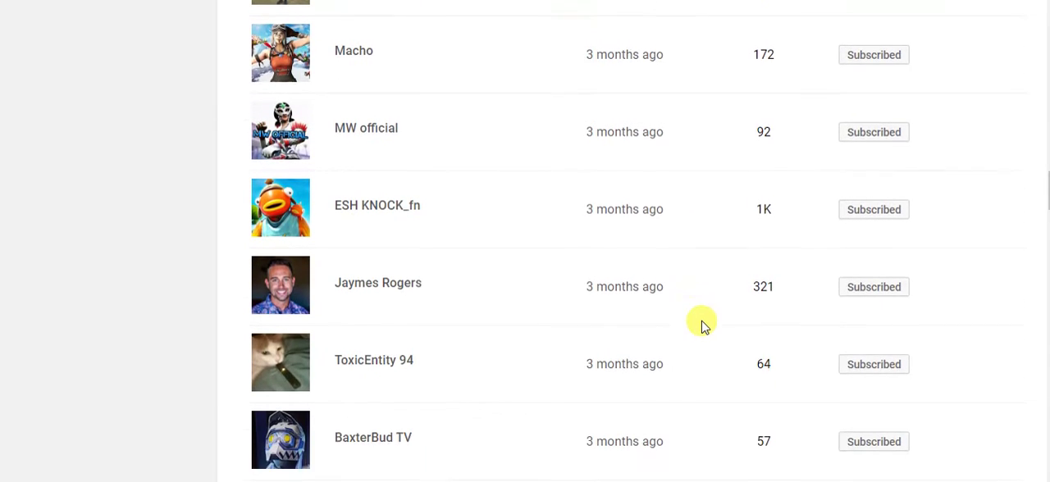
{"action": "scroll", "coordinate": [705, 322], "scroll_direction": "down", "scroll_amount": 1}
{"action": "scroll", "coordinate": [706, 321], "scroll_direction": "down", "scroll_amount": 1}
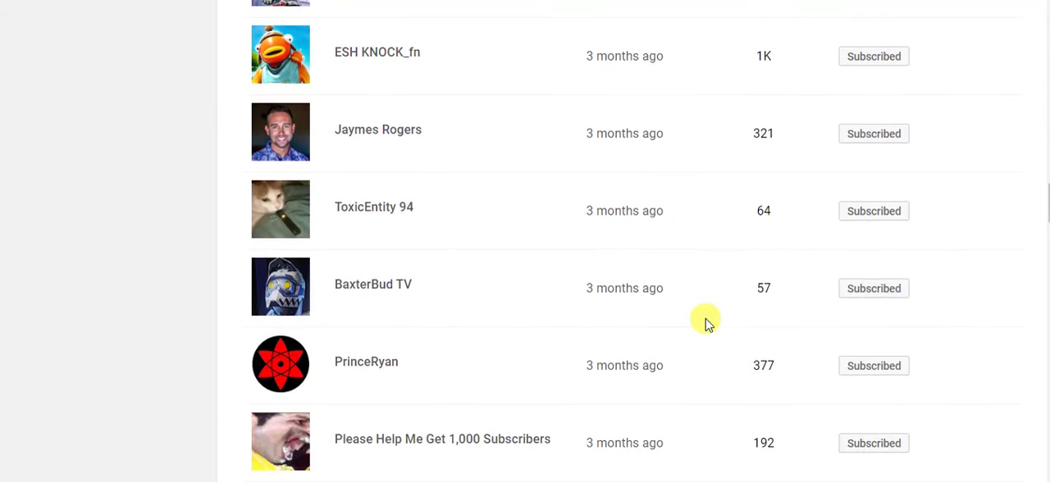
{"action": "scroll", "coordinate": [705, 321], "scroll_direction": "down", "scroll_amount": 1}
{"action": "scroll", "coordinate": [705, 322], "scroll_direction": "down", "scroll_amount": 1}
{"action": "scroll", "coordinate": [705, 321], "scroll_direction": "down", "scroll_amount": 1}
{"action": "scroll", "coordinate": [705, 321], "scroll_direction": "down", "scroll_amount": 1}
{"action": "scroll", "coordinate": [705, 321], "scroll_direction": "down", "scroll_amount": 1}
{"action": "scroll", "coordinate": [706, 328], "scroll_direction": "down", "scroll_amount": 1}
{"action": "scroll", "coordinate": [704, 335], "scroll_direction": "down", "scroll_amount": 1}
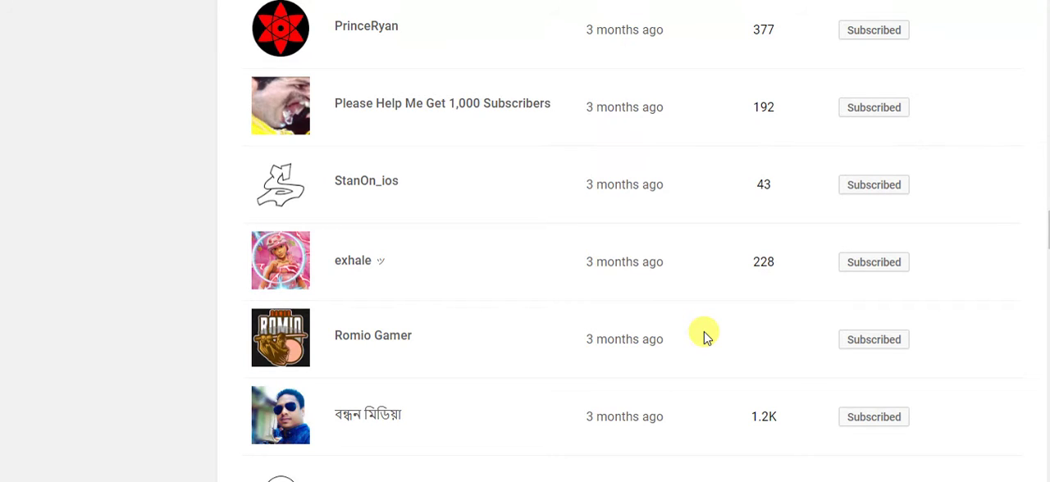
{"action": "scroll", "coordinate": [706, 334], "scroll_direction": "down", "scroll_amount": 1}
{"action": "scroll", "coordinate": [705, 335], "scroll_direction": "down", "scroll_amount": 1}
{"action": "scroll", "coordinate": [705, 334], "scroll_direction": "down", "scroll_amount": 1}
{"action": "scroll", "coordinate": [705, 334], "scroll_direction": "down", "scroll_amount": 1}
{"action": "scroll", "coordinate": [705, 335], "scroll_direction": "down", "scroll_amount": 1}
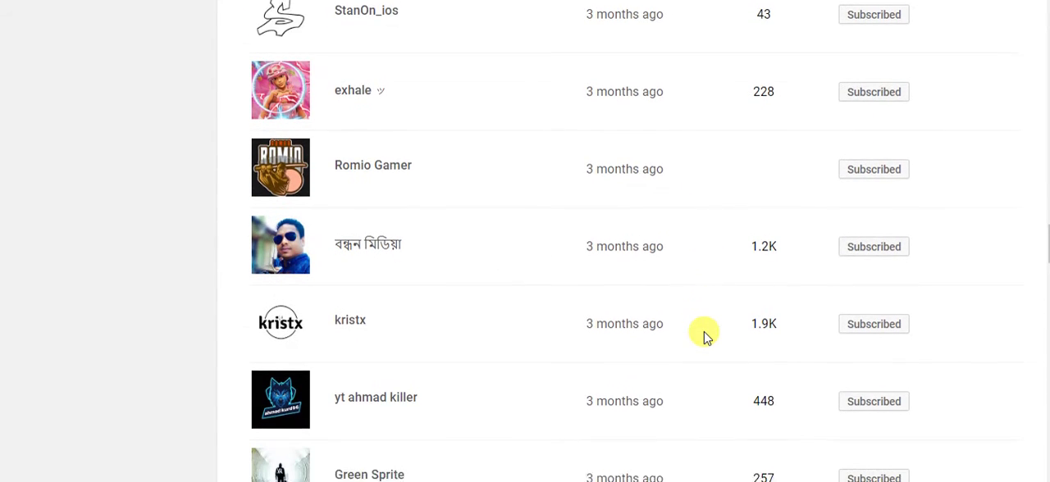
{"action": "scroll", "coordinate": [705, 335], "scroll_direction": "down", "scroll_amount": 1}
{"action": "scroll", "coordinate": [706, 334], "scroll_direction": "down", "scroll_amount": 1}
{"action": "scroll", "coordinate": [706, 334], "scroll_direction": "down", "scroll_amount": 1}
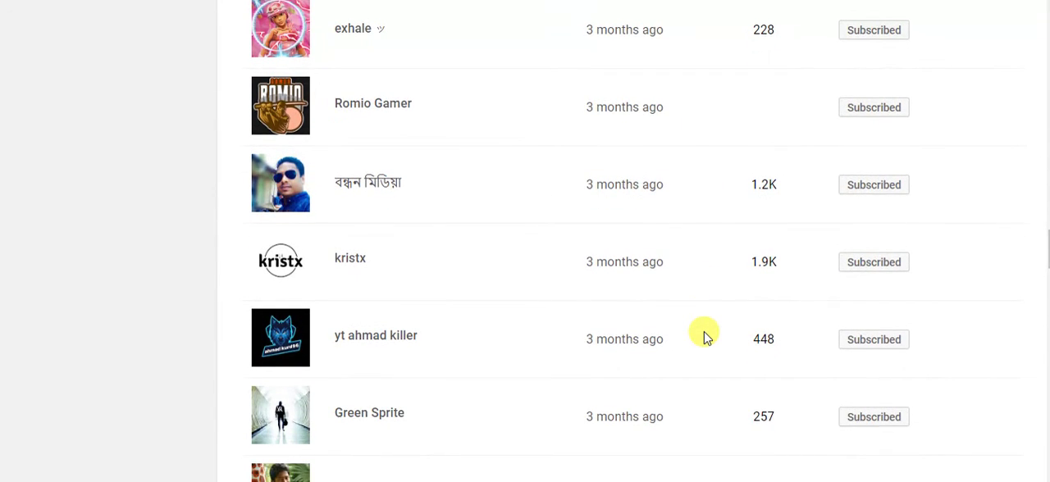
{"action": "scroll", "coordinate": [706, 334], "scroll_direction": "down", "scroll_amount": 1}
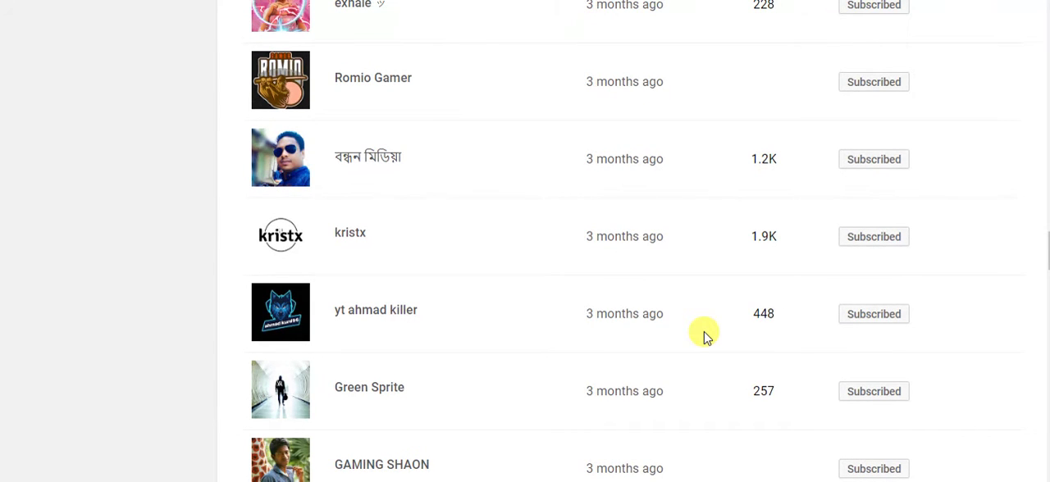
{"action": "scroll", "coordinate": [706, 335], "scroll_direction": "down", "scroll_amount": 1}
{"action": "scroll", "coordinate": [706, 335], "scroll_direction": "down", "scroll_amount": 1}
{"action": "scroll", "coordinate": [705, 335], "scroll_direction": "down", "scroll_amount": 1}
{"action": "scroll", "coordinate": [718, 328], "scroll_direction": "down", "scroll_amount": 1}
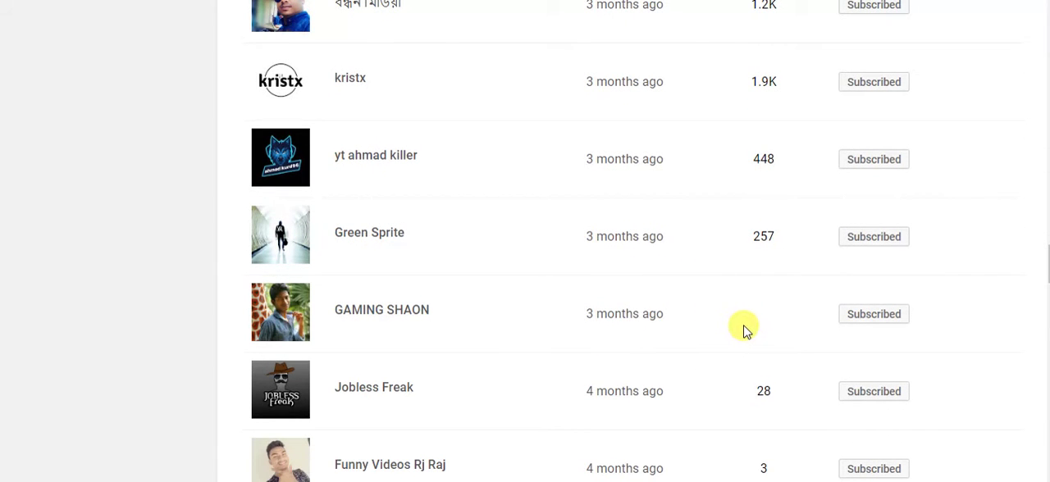
{"action": "scroll", "coordinate": [745, 328], "scroll_direction": "down", "scroll_amount": 1}
{"action": "scroll", "coordinate": [744, 337], "scroll_direction": "down", "scroll_amount": 1}
{"action": "scroll", "coordinate": [745, 340], "scroll_direction": "down", "scroll_amount": 1}
{"action": "scroll", "coordinate": [745, 343], "scroll_direction": "down", "scroll_amount": 1}
{"action": "scroll", "coordinate": [745, 343], "scroll_direction": "down", "scroll_amount": 1}
{"action": "scroll", "coordinate": [744, 343], "scroll_direction": "down", "scroll_amount": 1}
{"action": "scroll", "coordinate": [742, 340], "scroll_direction": "down", "scroll_amount": 1}
{"action": "scroll", "coordinate": [738, 336], "scroll_direction": "down", "scroll_amount": 1}
{"action": "scroll", "coordinate": [735, 335], "scroll_direction": "down", "scroll_amount": 1}
{"action": "scroll", "coordinate": [722, 352], "scroll_direction": "down", "scroll_amount": 1}
{"action": "scroll", "coordinate": [720, 361], "scroll_direction": "down", "scroll_amount": 1}
{"action": "scroll", "coordinate": [720, 365], "scroll_direction": "down", "scroll_amount": 1}
{"action": "scroll", "coordinate": [720, 365], "scroll_direction": "down", "scroll_amount": 1}
{"action": "scroll", "coordinate": [720, 365], "scroll_direction": "down", "scroll_amount": 1}
{"action": "scroll", "coordinate": [720, 368], "scroll_direction": "down", "scroll_amount": 1}
{"action": "scroll", "coordinate": [719, 369], "scroll_direction": "down", "scroll_amount": 1}
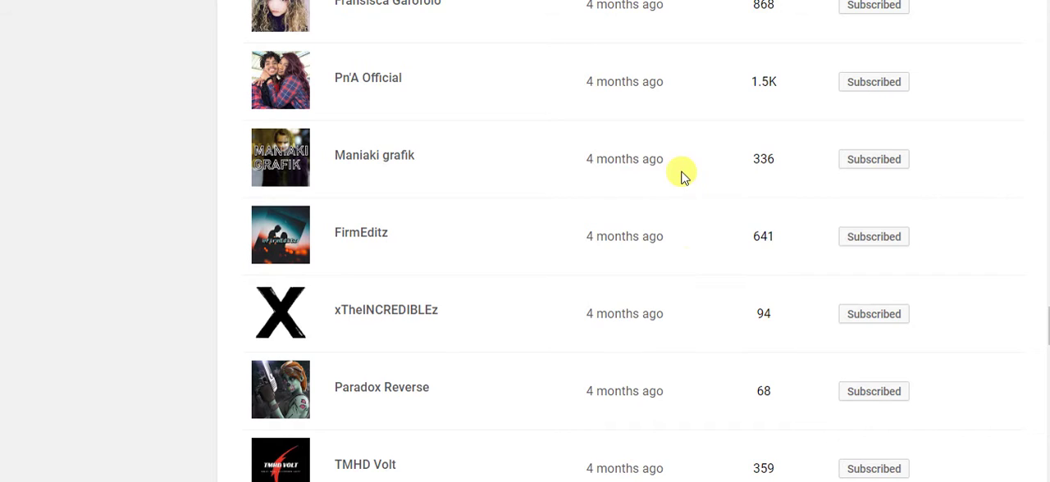
{"action": "scroll", "coordinate": [681, 164], "scroll_direction": "down", "scroll_amount": 1}
{"action": "scroll", "coordinate": [672, 146], "scroll_direction": "down", "scroll_amount": 1}
{"action": "scroll", "coordinate": [673, 146], "scroll_direction": "down", "scroll_amount": 1}
{"action": "scroll", "coordinate": [671, 146], "scroll_direction": "down", "scroll_amount": 1}
{"action": "scroll", "coordinate": [671, 146], "scroll_direction": "down", "scroll_amount": 1}
{"action": "scroll", "coordinate": [652, 296], "scroll_direction": "down", "scroll_amount": 1}
{"action": "scroll", "coordinate": [652, 297], "scroll_direction": "down", "scroll_amount": 1}
{"action": "scroll", "coordinate": [652, 297], "scroll_direction": "down", "scroll_amount": 1}
{"action": "scroll", "coordinate": [657, 287], "scroll_direction": "down", "scroll_amount": 1}
{"action": "scroll", "coordinate": [659, 285], "scroll_direction": "down", "scroll_amount": 1}
{"action": "scroll", "coordinate": [659, 285], "scroll_direction": "down", "scroll_amount": 1}
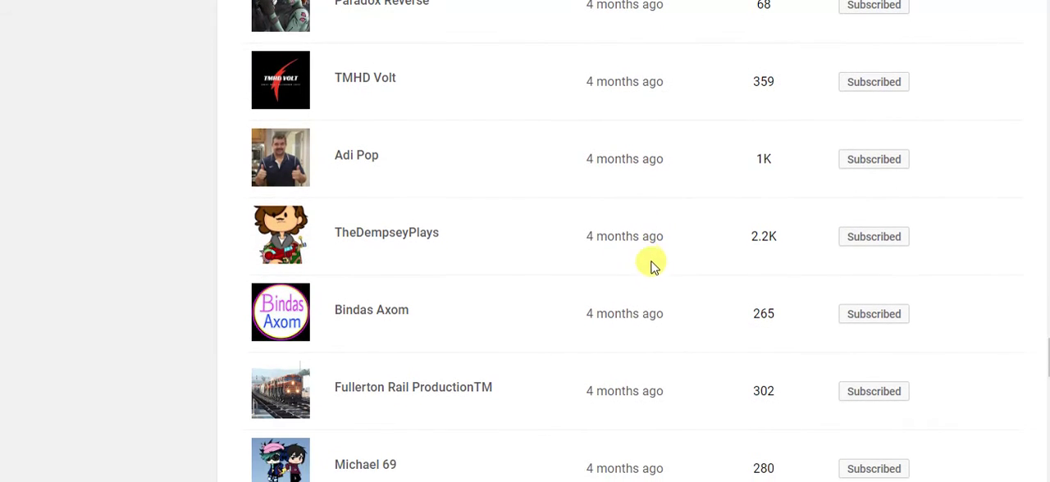
{"action": "scroll", "coordinate": [640, 259], "scroll_direction": "down", "scroll_amount": 1}
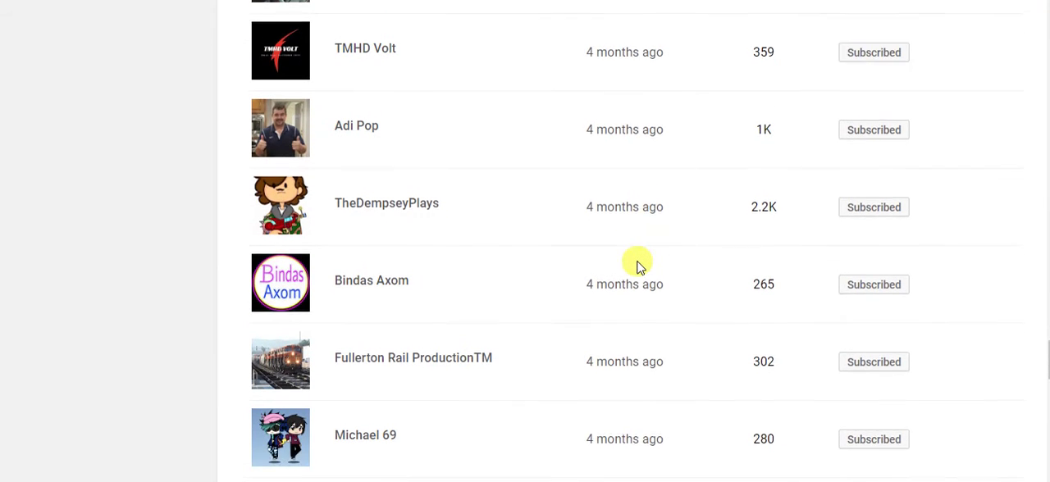
{"action": "scroll", "coordinate": [639, 259], "scroll_direction": "down", "scroll_amount": 1}
{"action": "scroll", "coordinate": [639, 259], "scroll_direction": "down", "scroll_amount": 1}
{"action": "scroll", "coordinate": [639, 262], "scroll_direction": "down", "scroll_amount": 1}
{"action": "scroll", "coordinate": [640, 262], "scroll_direction": "down", "scroll_amount": 1}
{"action": "scroll", "coordinate": [639, 262], "scroll_direction": "down", "scroll_amount": 1}
{"action": "scroll", "coordinate": [639, 262], "scroll_direction": "down", "scroll_amount": 1}
{"action": "scroll", "coordinate": [639, 262], "scroll_direction": "down", "scroll_amount": 1}
{"action": "scroll", "coordinate": [640, 262], "scroll_direction": "down", "scroll_amount": 1}
{"action": "scroll", "coordinate": [640, 262], "scroll_direction": "down", "scroll_amount": 1}
{"action": "scroll", "coordinate": [640, 263], "scroll_direction": "down", "scroll_amount": 1}
{"action": "scroll", "coordinate": [640, 263], "scroll_direction": "down", "scroll_amount": 1}
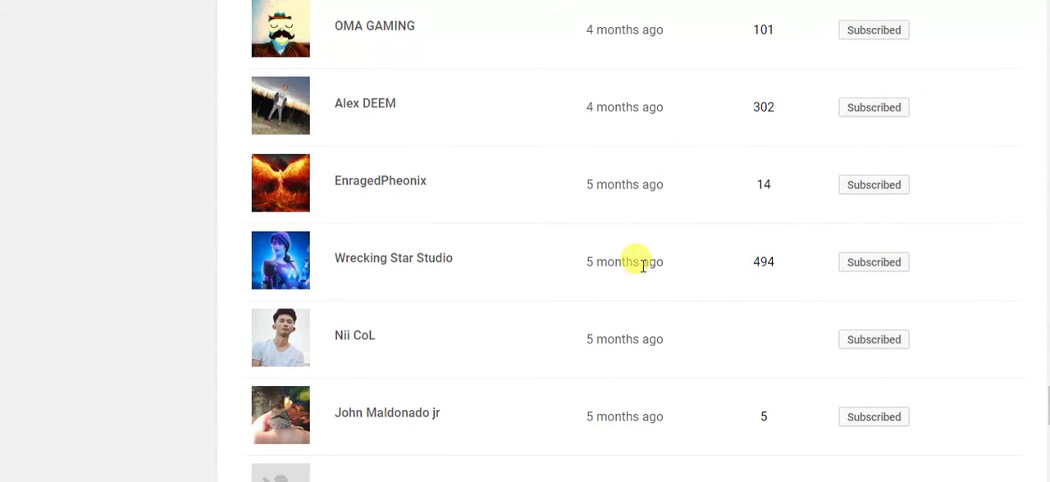
{"action": "scroll", "coordinate": [640, 263], "scroll_direction": "down", "scroll_amount": 1}
{"action": "scroll", "coordinate": [640, 262], "scroll_direction": "down", "scroll_amount": 1}
{"action": "scroll", "coordinate": [648, 275], "scroll_direction": "down", "scroll_amount": 1}
{"action": "scroll", "coordinate": [648, 275], "scroll_direction": "down", "scroll_amount": 2}
{"action": "scroll", "coordinate": [648, 279], "scroll_direction": "down", "scroll_amount": 1}
{"action": "scroll", "coordinate": [653, 285], "scroll_direction": "up", "scroll_amount": 1}
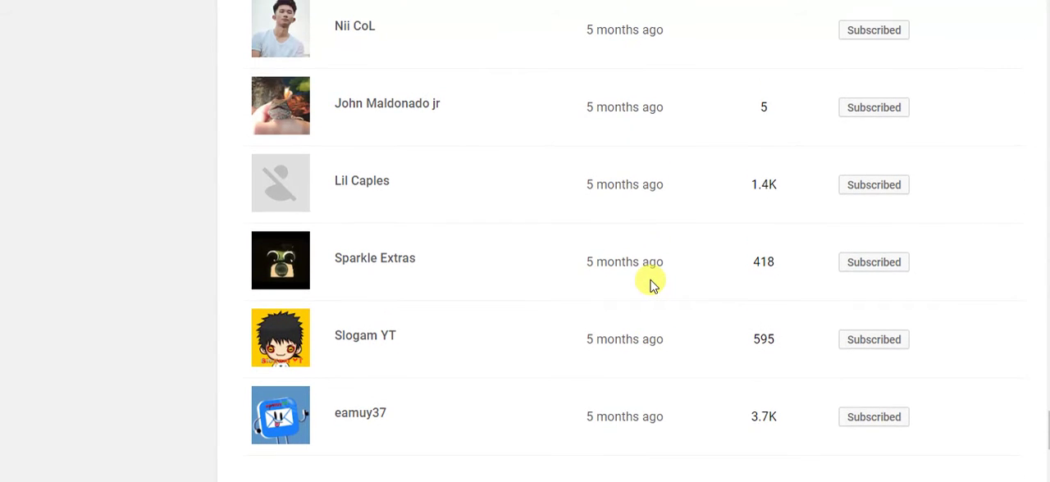
{"action": "scroll", "coordinate": [653, 285], "scroll_direction": "up", "scroll_amount": 1}
{"action": "scroll", "coordinate": [653, 284], "scroll_direction": "up", "scroll_amount": 1}
{"action": "scroll", "coordinate": [653, 284], "scroll_direction": "up", "scroll_amount": 1}
{"action": "scroll", "coordinate": [654, 285], "scroll_direction": "up", "scroll_amount": 1}
{"action": "scroll", "coordinate": [653, 285], "scroll_direction": "up", "scroll_amount": 1}
{"action": "scroll", "coordinate": [652, 285], "scroll_direction": "up", "scroll_amount": 1}
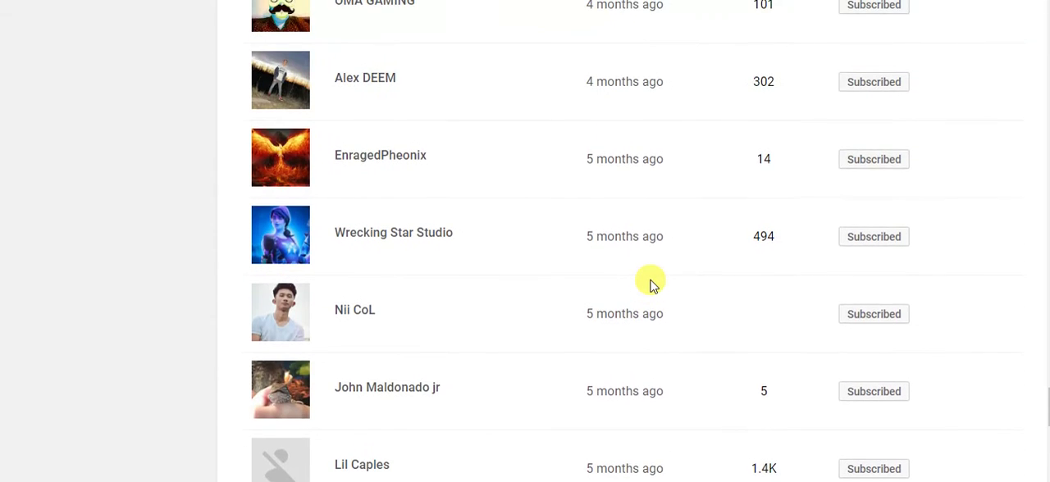
{"action": "scroll", "coordinate": [652, 285], "scroll_direction": "up", "scroll_amount": 1}
{"action": "scroll", "coordinate": [652, 284], "scroll_direction": "up", "scroll_amount": 1}
{"action": "scroll", "coordinate": [645, 283], "scroll_direction": "up", "scroll_amount": 1}
{"action": "scroll", "coordinate": [644, 283], "scroll_direction": "up", "scroll_amount": 1}
{"action": "scroll", "coordinate": [645, 283], "scroll_direction": "up", "scroll_amount": 1}
{"action": "scroll", "coordinate": [644, 283], "scroll_direction": "up", "scroll_amount": 1}
{"action": "scroll", "coordinate": [642, 282], "scroll_direction": "up", "scroll_amount": 2}
{"action": "scroll", "coordinate": [642, 282], "scroll_direction": "up", "scroll_amount": 1}
{"action": "scroll", "coordinate": [642, 282], "scroll_direction": "up", "scroll_amount": 1}
{"action": "scroll", "coordinate": [642, 282], "scroll_direction": "up", "scroll_amount": 1}
{"action": "scroll", "coordinate": [642, 282], "scroll_direction": "up", "scroll_amount": 1}
{"action": "scroll", "coordinate": [642, 282], "scroll_direction": "up", "scroll_amount": 1}
{"action": "scroll", "coordinate": [643, 282], "scroll_direction": "up", "scroll_amount": 1}
{"action": "scroll", "coordinate": [645, 283], "scroll_direction": "up", "scroll_amount": 1}
{"action": "scroll", "coordinate": [644, 283], "scroll_direction": "up", "scroll_amount": 1}
{"action": "scroll", "coordinate": [644, 283], "scroll_direction": "up", "scroll_amount": 1}
{"action": "scroll", "coordinate": [642, 282], "scroll_direction": "up", "scroll_amount": 1}
{"action": "scroll", "coordinate": [642, 282], "scroll_direction": "up", "scroll_amount": 1}
{"action": "scroll", "coordinate": [642, 282], "scroll_direction": "up", "scroll_amount": 1}
{"action": "scroll", "coordinate": [642, 282], "scroll_direction": "up", "scroll_amount": 1}
{"action": "scroll", "coordinate": [642, 282], "scroll_direction": "up", "scroll_amount": 1}
{"action": "scroll", "coordinate": [642, 282], "scroll_direction": "up", "scroll_amount": 1}
{"action": "scroll", "coordinate": [642, 282], "scroll_direction": "up", "scroll_amount": 1}
{"action": "scroll", "coordinate": [642, 282], "scroll_direction": "up", "scroll_amount": 1}
{"action": "scroll", "coordinate": [642, 282], "scroll_direction": "up", "scroll_amount": 1}
{"action": "scroll", "coordinate": [642, 282], "scroll_direction": "up", "scroll_amount": 1}
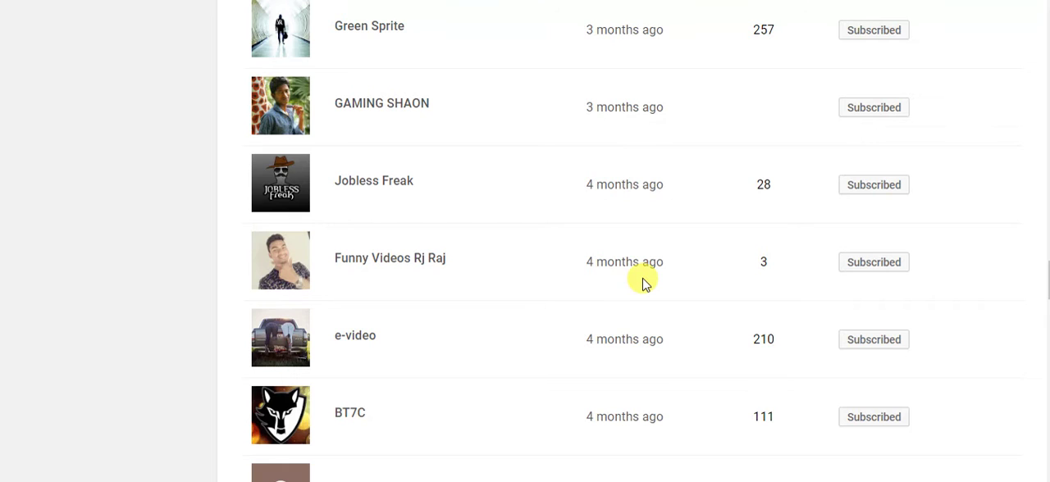
{"action": "scroll", "coordinate": [642, 282], "scroll_direction": "up", "scroll_amount": 1}
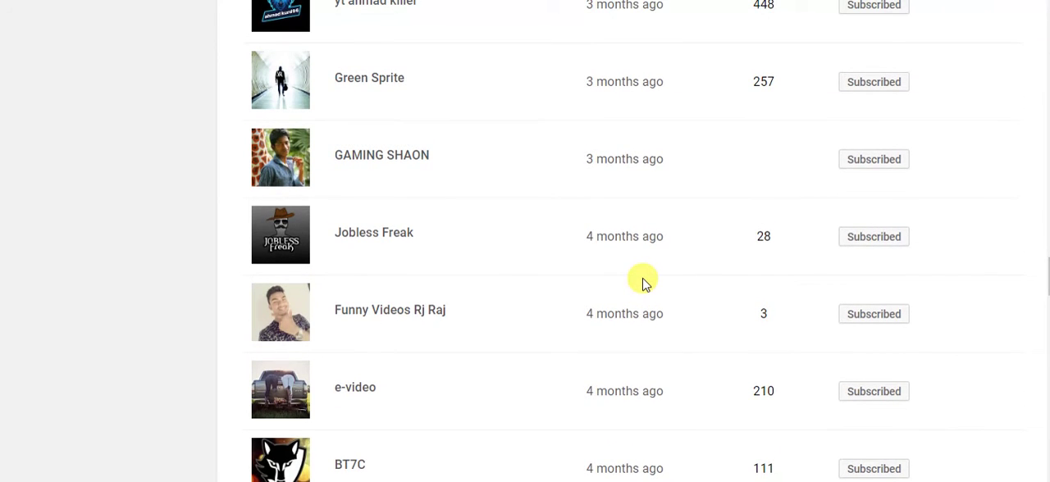
{"action": "scroll", "coordinate": [643, 282], "scroll_direction": "up", "scroll_amount": 1}
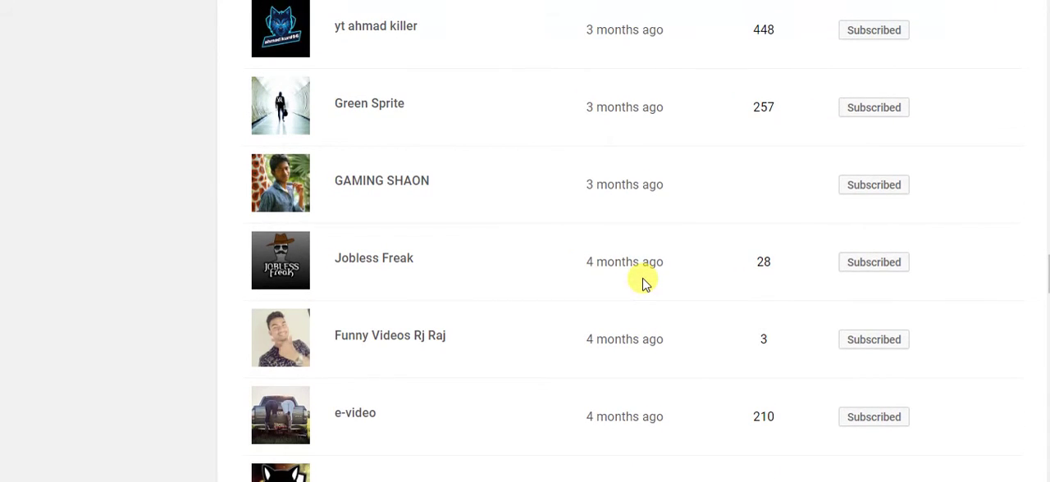
{"action": "scroll", "coordinate": [642, 282], "scroll_direction": "up", "scroll_amount": 1}
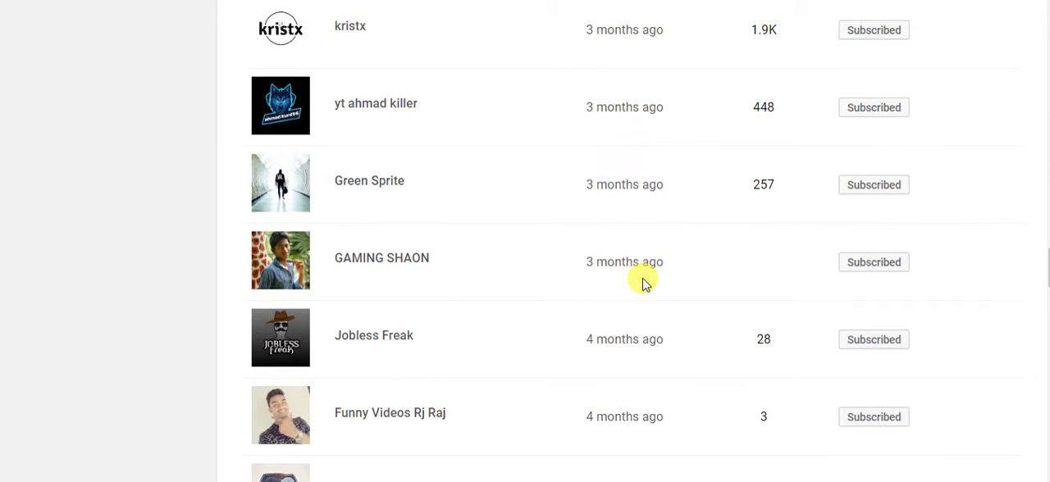
{"action": "scroll", "coordinate": [642, 282], "scroll_direction": "up", "scroll_amount": 1}
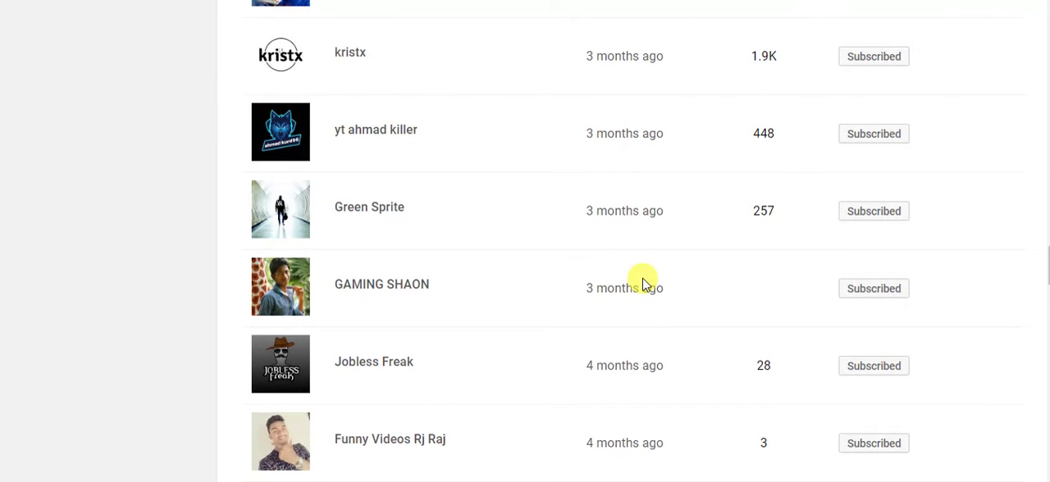
{"action": "scroll", "coordinate": [643, 282], "scroll_direction": "up", "scroll_amount": 2}
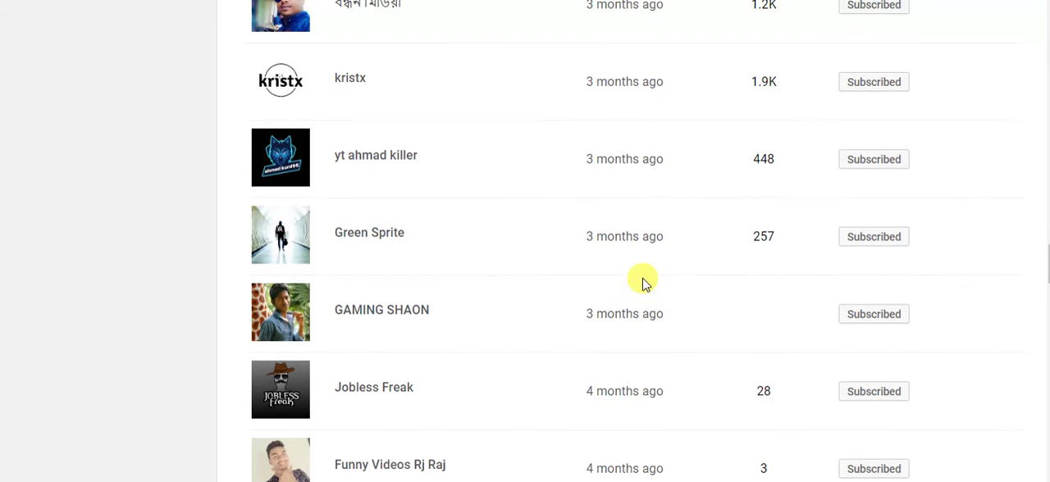
{"action": "scroll", "coordinate": [642, 282], "scroll_direction": "up", "scroll_amount": 1}
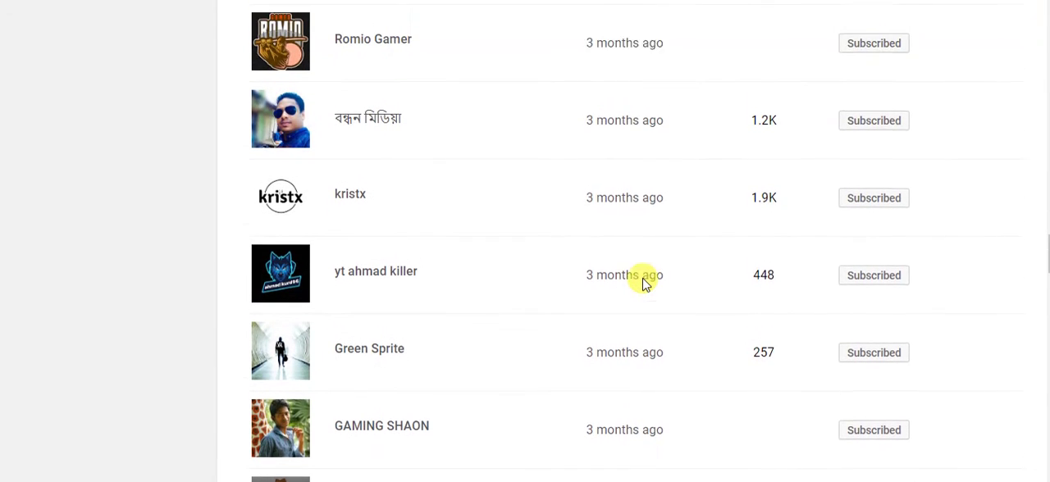
{"action": "scroll", "coordinate": [642, 282], "scroll_direction": "up", "scroll_amount": 1}
{"action": "scroll", "coordinate": [642, 282], "scroll_direction": "up", "scroll_amount": 1}
{"action": "scroll", "coordinate": [642, 282], "scroll_direction": "up", "scroll_amount": 1}
{"action": "scroll", "coordinate": [642, 282], "scroll_direction": "up", "scroll_amount": 1}
{"action": "scroll", "coordinate": [642, 283], "scroll_direction": "up", "scroll_amount": 1}
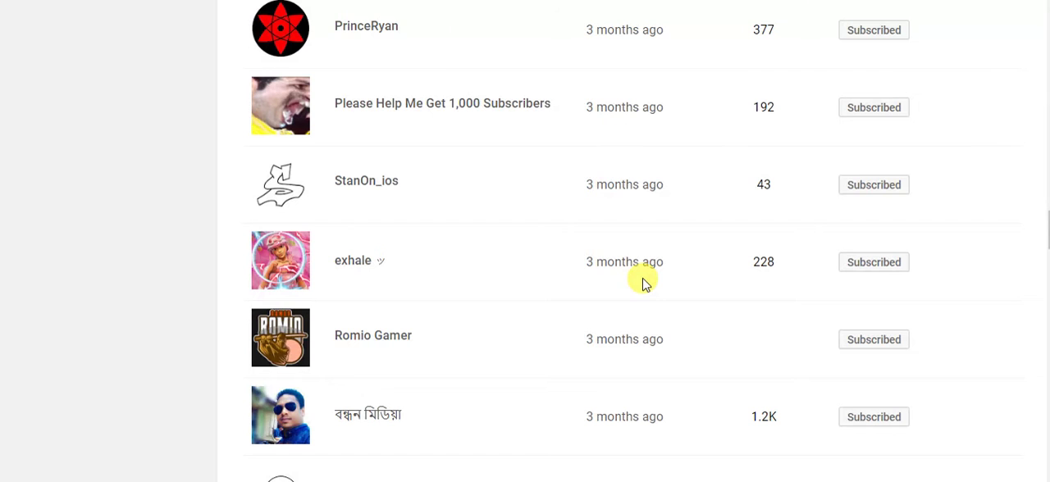
{"action": "scroll", "coordinate": [643, 282], "scroll_direction": "up", "scroll_amount": 1}
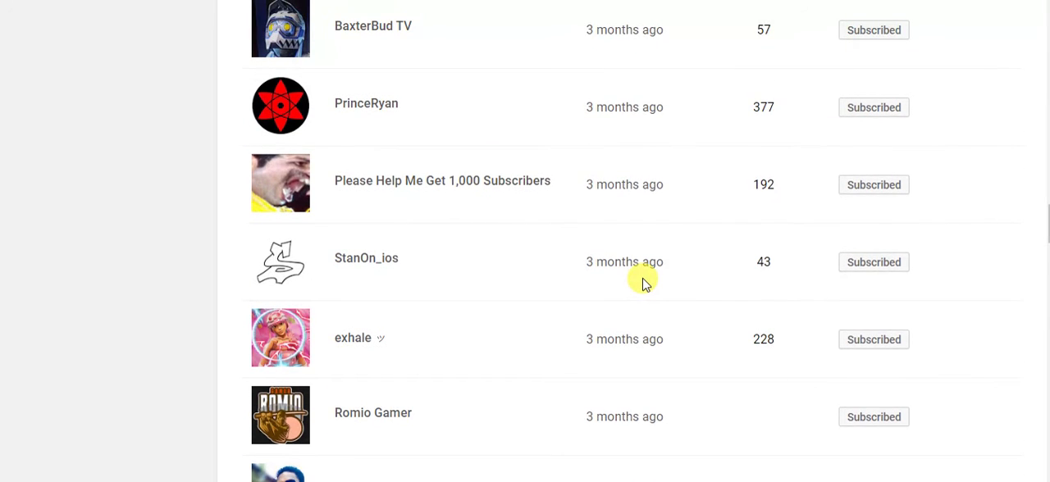
{"action": "scroll", "coordinate": [642, 282], "scroll_direction": "up", "scroll_amount": 1}
{"action": "scroll", "coordinate": [642, 282], "scroll_direction": "up", "scroll_amount": 1}
{"action": "scroll", "coordinate": [642, 282], "scroll_direction": "up", "scroll_amount": 1}
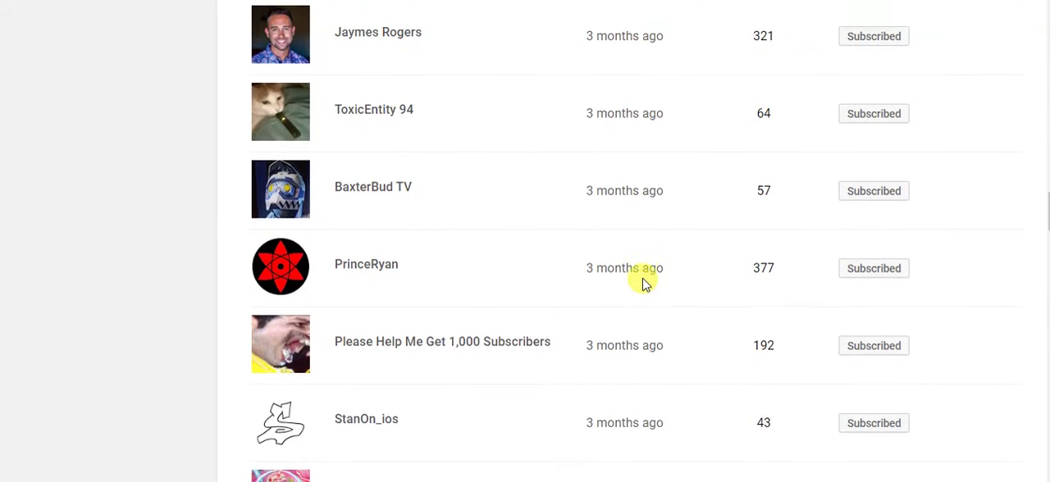
{"action": "scroll", "coordinate": [642, 282], "scroll_direction": "up", "scroll_amount": 1}
{"action": "scroll", "coordinate": [642, 283], "scroll_direction": "up", "scroll_amount": 1}
{"action": "scroll", "coordinate": [642, 282], "scroll_direction": "up", "scroll_amount": 1}
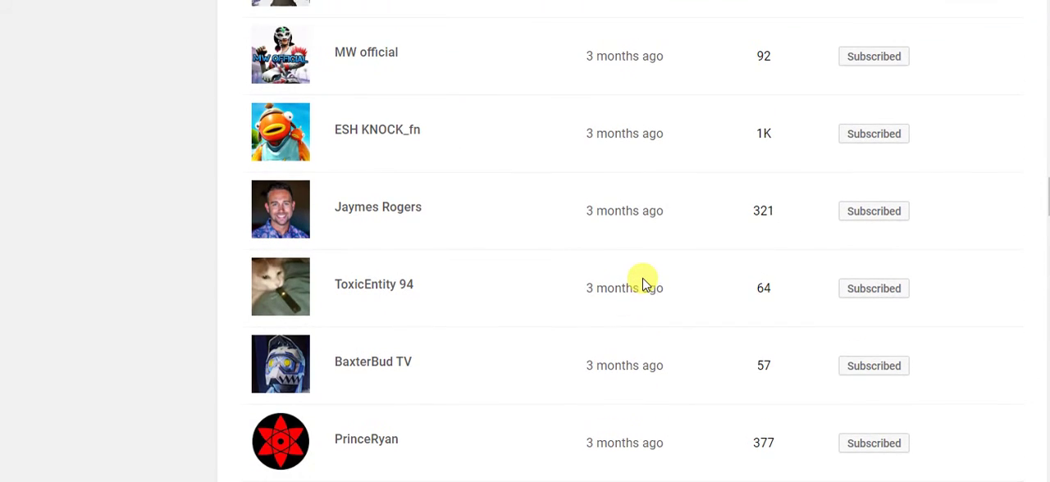
{"action": "scroll", "coordinate": [642, 282], "scroll_direction": "up", "scroll_amount": 1}
{"action": "scroll", "coordinate": [643, 282], "scroll_direction": "up", "scroll_amount": 1}
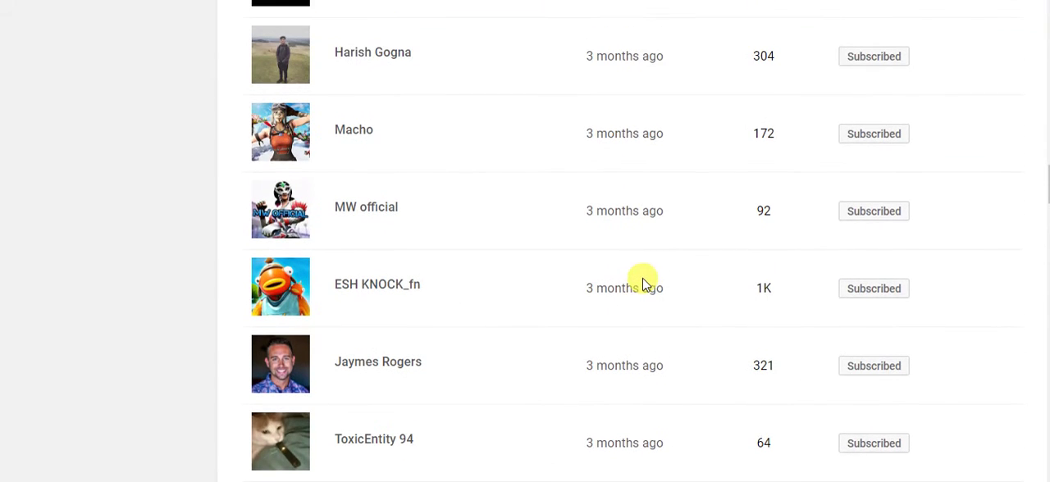
{"action": "scroll", "coordinate": [643, 283], "scroll_direction": "up", "scroll_amount": 1}
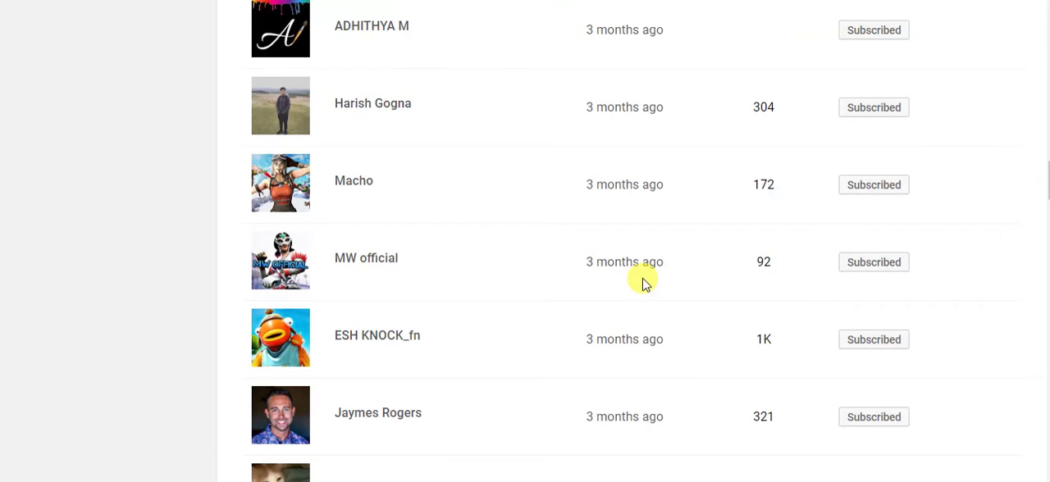
{"action": "scroll", "coordinate": [642, 282], "scroll_direction": "up", "scroll_amount": 1}
{"action": "scroll", "coordinate": [642, 283], "scroll_direction": "up", "scroll_amount": 1}
{"action": "scroll", "coordinate": [642, 282], "scroll_direction": "up", "scroll_amount": 2}
{"action": "scroll", "coordinate": [643, 282], "scroll_direction": "up", "scroll_amount": 1}
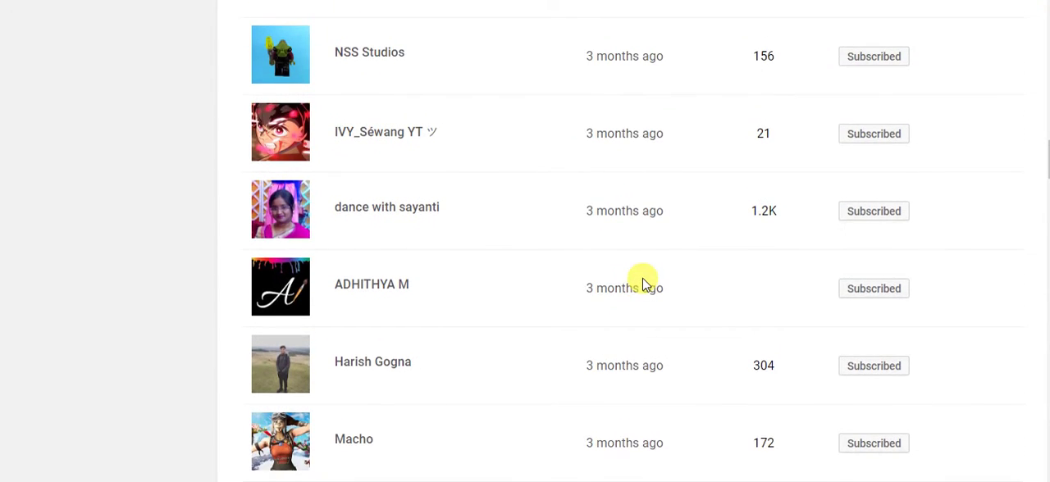
{"action": "scroll", "coordinate": [643, 282], "scroll_direction": "up", "scroll_amount": 1}
{"action": "scroll", "coordinate": [642, 282], "scroll_direction": "up", "scroll_amount": 1}
{"action": "scroll", "coordinate": [642, 282], "scroll_direction": "up", "scroll_amount": 1}
{"action": "scroll", "coordinate": [642, 282], "scroll_direction": "up", "scroll_amount": 1}
{"action": "scroll", "coordinate": [642, 282], "scroll_direction": "up", "scroll_amount": 2}
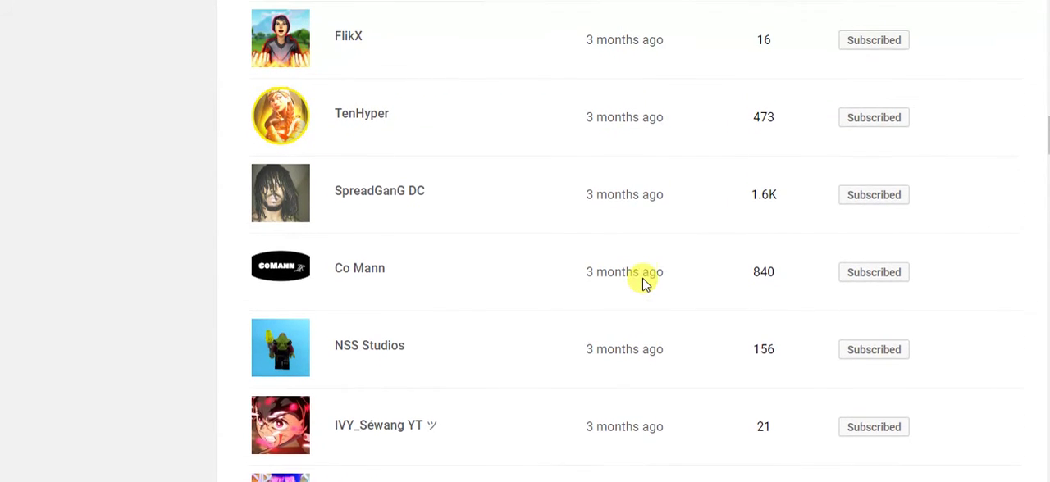
{"action": "scroll", "coordinate": [642, 282], "scroll_direction": "up", "scroll_amount": 1}
{"action": "scroll", "coordinate": [642, 282], "scroll_direction": "up", "scroll_amount": 2}
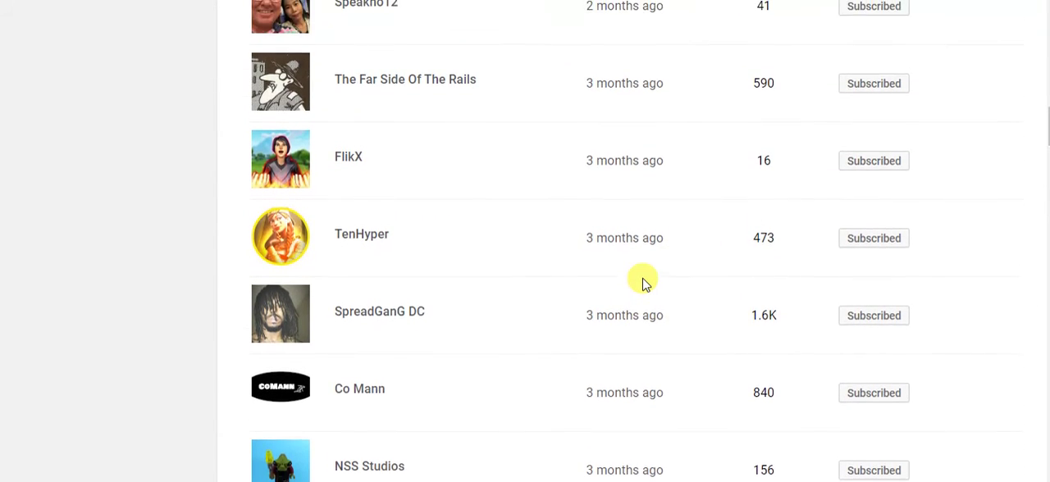
{"action": "scroll", "coordinate": [642, 282], "scroll_direction": "up", "scroll_amount": 1}
{"action": "scroll", "coordinate": [642, 282], "scroll_direction": "up", "scroll_amount": 1}
{"action": "scroll", "coordinate": [642, 282], "scroll_direction": "up", "scroll_amount": 2}
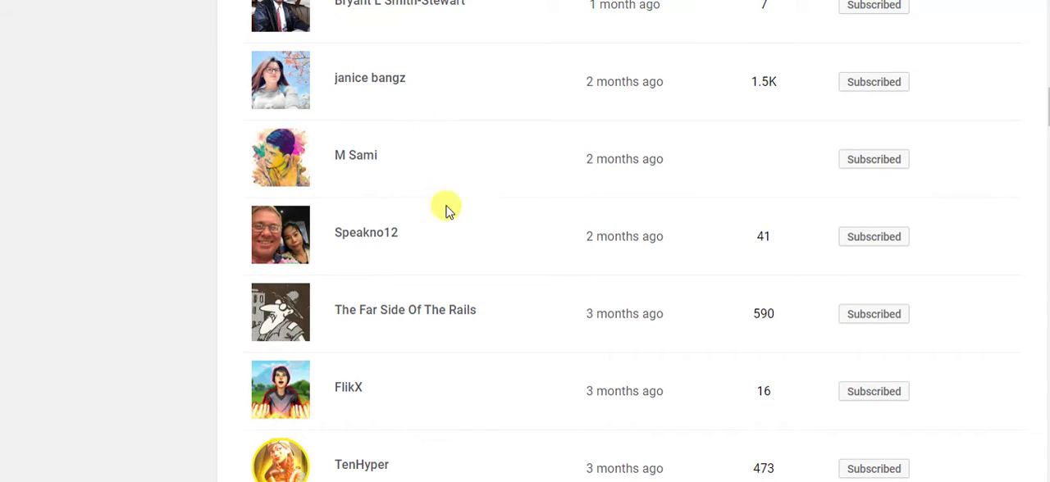
{"action": "scroll", "coordinate": [492, 261], "scroll_direction": "up", "scroll_amount": 2}
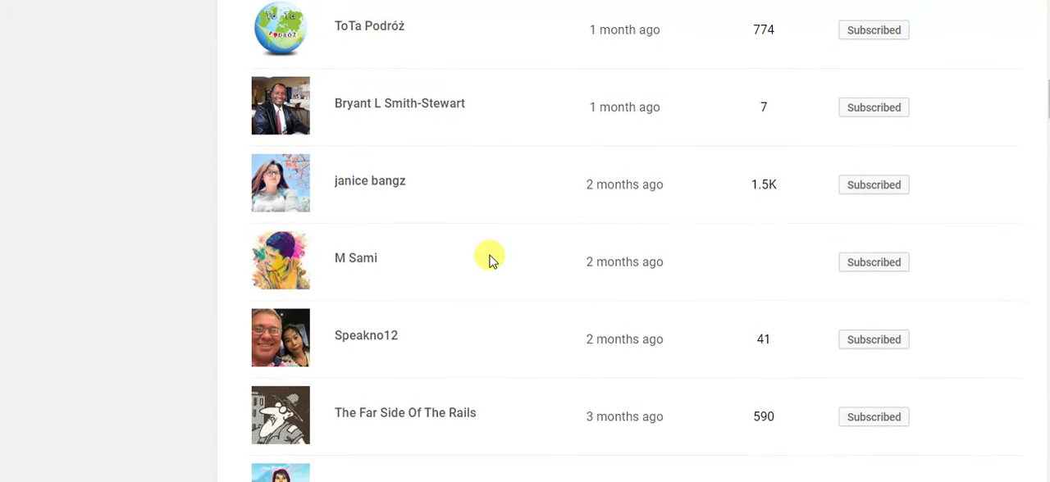
{"action": "scroll", "coordinate": [492, 261], "scroll_direction": "up", "scroll_amount": 2}
{"action": "scroll", "coordinate": [491, 259], "scroll_direction": "up", "scroll_amount": 2}
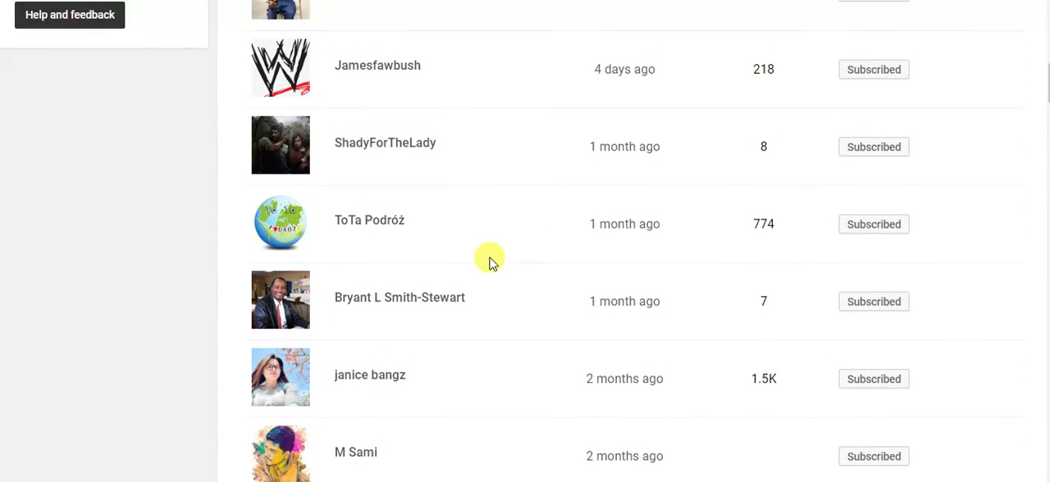
{"action": "scroll", "coordinate": [490, 259], "scroll_direction": "up", "scroll_amount": 2}
{"action": "scroll", "coordinate": [492, 267], "scroll_direction": "up", "scroll_amount": 1}
{"action": "scroll", "coordinate": [492, 268], "scroll_direction": "up", "scroll_amount": 1}
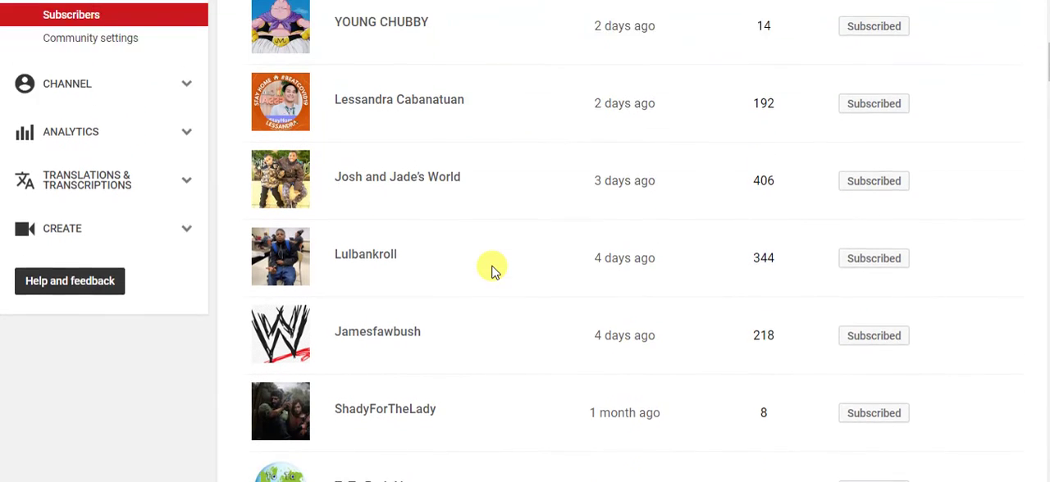
{"action": "scroll", "coordinate": [493, 267], "scroll_direction": "up", "scroll_amount": 1}
{"action": "scroll", "coordinate": [492, 267], "scroll_direction": "up", "scroll_amount": 1}
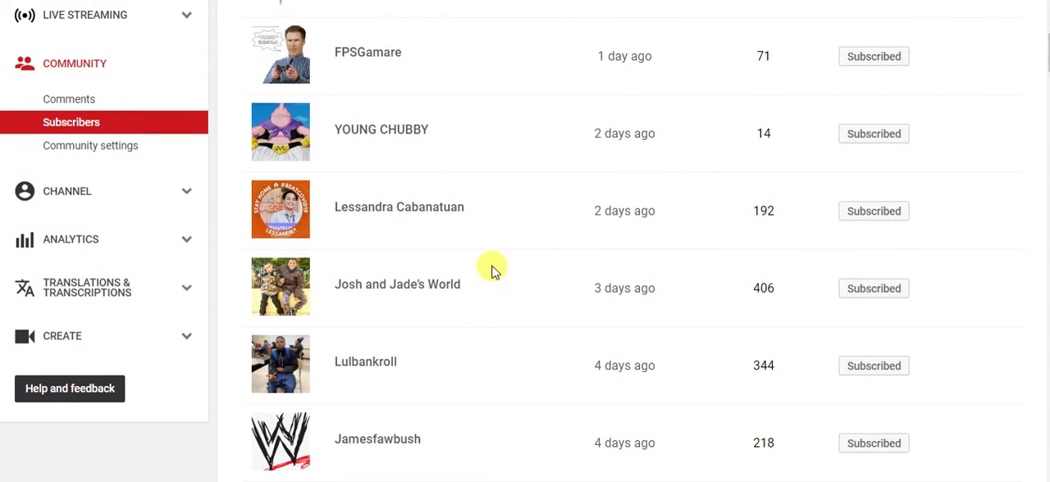
{"action": "scroll", "coordinate": [490, 269], "scroll_direction": "up", "scroll_amount": 2}
{"action": "scroll", "coordinate": [491, 269], "scroll_direction": "up", "scroll_amount": 1}
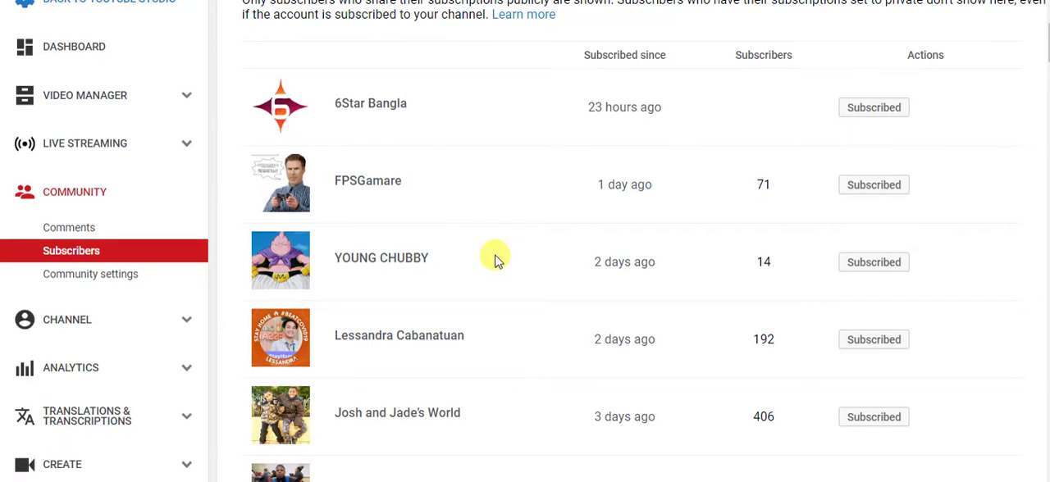
{"action": "scroll", "coordinate": [508, 238], "scroll_direction": "down", "scroll_amount": 2}
{"action": "scroll", "coordinate": [525, 195], "scroll_direction": "down", "scroll_amount": 2}
{"action": "scroll", "coordinate": [533, 164], "scroll_direction": "down", "scroll_amount": 2}
{"action": "scroll", "coordinate": [538, 156], "scroll_direction": "down", "scroll_amount": 2}
{"action": "scroll", "coordinate": [541, 154], "scroll_direction": "down", "scroll_amount": 2}
{"action": "scroll", "coordinate": [542, 153], "scroll_direction": "down", "scroll_amount": 2}
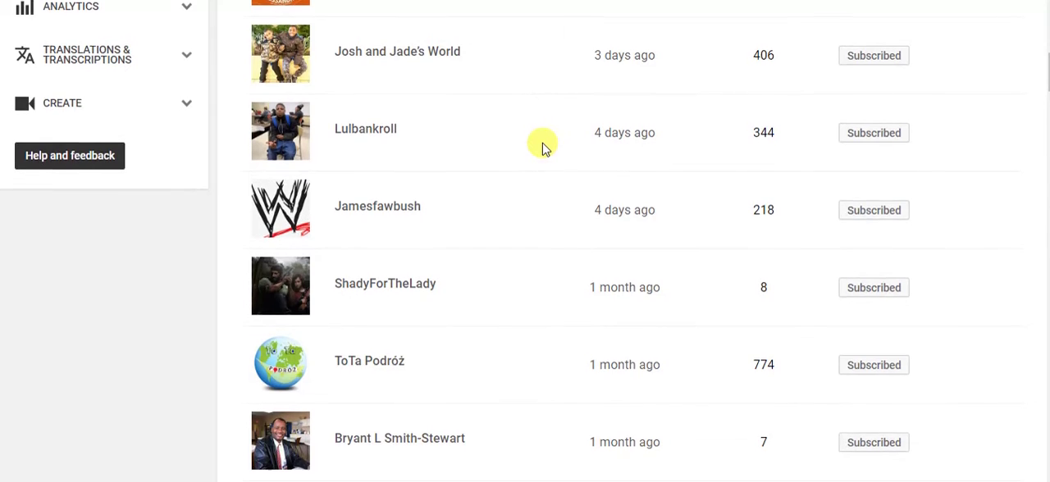
{"action": "scroll", "coordinate": [541, 148], "scroll_direction": "down", "scroll_amount": 2}
{"action": "scroll", "coordinate": [545, 132], "scroll_direction": "down", "scroll_amount": 2}
{"action": "scroll", "coordinate": [547, 118], "scroll_direction": "down", "scroll_amount": 1}
{"action": "scroll", "coordinate": [547, 118], "scroll_direction": "down", "scroll_amount": 2}
{"action": "scroll", "coordinate": [547, 111], "scroll_direction": "down", "scroll_amount": 2}
{"action": "scroll", "coordinate": [547, 105], "scroll_direction": "down", "scroll_amount": 1}
{"action": "scroll", "coordinate": [547, 102], "scroll_direction": "down", "scroll_amount": 1}
{"action": "scroll", "coordinate": [547, 102], "scroll_direction": "down", "scroll_amount": 2}
{"action": "scroll", "coordinate": [547, 98], "scroll_direction": "down", "scroll_amount": 1}
{"action": "scroll", "coordinate": [547, 97], "scroll_direction": "down", "scroll_amount": 2}
{"action": "scroll", "coordinate": [548, 94], "scroll_direction": "down", "scroll_amount": 1}
{"action": "scroll", "coordinate": [547, 94], "scroll_direction": "down", "scroll_amount": 2}
{"action": "scroll", "coordinate": [547, 94], "scroll_direction": "down", "scroll_amount": 1}
{"action": "scroll", "coordinate": [547, 95], "scroll_direction": "down", "scroll_amount": 1}
{"action": "scroll", "coordinate": [547, 94], "scroll_direction": "down", "scroll_amount": 1}
{"action": "scroll", "coordinate": [547, 97], "scroll_direction": "down", "scroll_amount": 1}
{"action": "scroll", "coordinate": [547, 96], "scroll_direction": "down", "scroll_amount": 1}
{"action": "scroll", "coordinate": [547, 97], "scroll_direction": "down", "scroll_amount": 1}
{"action": "scroll", "coordinate": [547, 97], "scroll_direction": "down", "scroll_amount": 1}
{"action": "scroll", "coordinate": [547, 97], "scroll_direction": "down", "scroll_amount": 1}
{"action": "scroll", "coordinate": [547, 97], "scroll_direction": "down", "scroll_amount": 1}
{"action": "scroll", "coordinate": [547, 97], "scroll_direction": "down", "scroll_amount": 1}
{"action": "scroll", "coordinate": [547, 97], "scroll_direction": "down", "scroll_amount": 1}
{"action": "scroll", "coordinate": [547, 96], "scroll_direction": "down", "scroll_amount": 1}
{"action": "scroll", "coordinate": [547, 96], "scroll_direction": "down", "scroll_amount": 1}
{"action": "scroll", "coordinate": [547, 97], "scroll_direction": "down", "scroll_amount": 1}
{"action": "scroll", "coordinate": [547, 96], "scroll_direction": "down", "scroll_amount": 1}
{"action": "scroll", "coordinate": [547, 102], "scroll_direction": "down", "scroll_amount": 1}
{"action": "scroll", "coordinate": [547, 102], "scroll_direction": "down", "scroll_amount": 1}
{"action": "scroll", "coordinate": [547, 102], "scroll_direction": "down", "scroll_amount": 1}
{"action": "scroll", "coordinate": [547, 101], "scroll_direction": "down", "scroll_amount": 1}
{"action": "scroll", "coordinate": [547, 101], "scroll_direction": "down", "scroll_amount": 2}
{"action": "scroll", "coordinate": [547, 102], "scroll_direction": "down", "scroll_amount": 1}
{"action": "scroll", "coordinate": [547, 107], "scroll_direction": "down", "scroll_amount": 1}
{"action": "scroll", "coordinate": [547, 106], "scroll_direction": "down", "scroll_amount": 1}
{"action": "scroll", "coordinate": [548, 107], "scroll_direction": "down", "scroll_amount": 1}
{"action": "scroll", "coordinate": [547, 107], "scroll_direction": "down", "scroll_amount": 1}
{"action": "scroll", "coordinate": [547, 107], "scroll_direction": "down", "scroll_amount": 1}
{"action": "scroll", "coordinate": [547, 106], "scroll_direction": "down", "scroll_amount": 1}
{"action": "scroll", "coordinate": [547, 106], "scroll_direction": "down", "scroll_amount": 1}
{"action": "scroll", "coordinate": [547, 106], "scroll_direction": "down", "scroll_amount": 1}
{"action": "scroll", "coordinate": [547, 109], "scroll_direction": "down", "scroll_amount": 2}
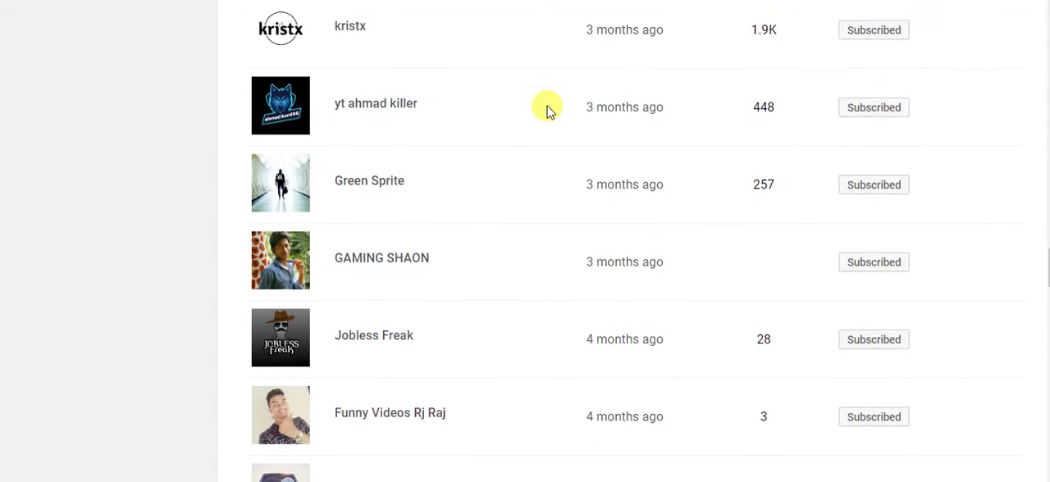
{"action": "scroll", "coordinate": [547, 108], "scroll_direction": "down", "scroll_amount": 1}
{"action": "scroll", "coordinate": [547, 108], "scroll_direction": "down", "scroll_amount": 1}
{"action": "scroll", "coordinate": [547, 108], "scroll_direction": "down", "scroll_amount": 1}
{"action": "scroll", "coordinate": [547, 111], "scroll_direction": "down", "scroll_amount": 1}
{"action": "scroll", "coordinate": [547, 111], "scroll_direction": "down", "scroll_amount": 1}
{"action": "scroll", "coordinate": [547, 111], "scroll_direction": "down", "scroll_amount": 1}
{"action": "scroll", "coordinate": [547, 110], "scroll_direction": "down", "scroll_amount": 1}
{"action": "scroll", "coordinate": [548, 114], "scroll_direction": "down", "scroll_amount": 2}
{"action": "scroll", "coordinate": [547, 115], "scroll_direction": "down", "scroll_amount": 1}
{"action": "scroll", "coordinate": [547, 115], "scroll_direction": "down", "scroll_amount": 1}
{"action": "scroll", "coordinate": [547, 115], "scroll_direction": "down", "scroll_amount": 1}
{"action": "scroll", "coordinate": [550, 114], "scroll_direction": "down", "scroll_amount": 1}
{"action": "scroll", "coordinate": [549, 115], "scroll_direction": "down", "scroll_amount": 1}
{"action": "scroll", "coordinate": [549, 115], "scroll_direction": "down", "scroll_amount": 1}
{"action": "scroll", "coordinate": [550, 115], "scroll_direction": "down", "scroll_amount": 1}
{"action": "scroll", "coordinate": [547, 106], "scroll_direction": "down", "scroll_amount": 1}
{"action": "scroll", "coordinate": [547, 107], "scroll_direction": "down", "scroll_amount": 1}
{"action": "scroll", "coordinate": [547, 107], "scroll_direction": "down", "scroll_amount": 1}
{"action": "scroll", "coordinate": [547, 107], "scroll_direction": "down", "scroll_amount": 1}
{"action": "scroll", "coordinate": [547, 107], "scroll_direction": "down", "scroll_amount": 1}
{"action": "scroll", "coordinate": [547, 107], "scroll_direction": "down", "scroll_amount": 1}
{"action": "scroll", "coordinate": [547, 107], "scroll_direction": "down", "scroll_amount": 1}
{"action": "scroll", "coordinate": [547, 107], "scroll_direction": "down", "scroll_amount": 1}
{"action": "scroll", "coordinate": [547, 107], "scroll_direction": "down", "scroll_amount": 1}
{"action": "scroll", "coordinate": [548, 106], "scroll_direction": "down", "scroll_amount": 1}
{"action": "scroll", "coordinate": [547, 106], "scroll_direction": "down", "scroll_amount": 1}
{"action": "scroll", "coordinate": [557, 118], "scroll_direction": "down", "scroll_amount": 1}
{"action": "scroll", "coordinate": [562, 121], "scroll_direction": "down", "scroll_amount": 1}
{"action": "scroll", "coordinate": [562, 121], "scroll_direction": "down", "scroll_amount": 1}
{"action": "scroll", "coordinate": [566, 123], "scroll_direction": "down", "scroll_amount": 1}
{"action": "scroll", "coordinate": [570, 126], "scroll_direction": "down", "scroll_amount": 1}
{"action": "scroll", "coordinate": [570, 126], "scroll_direction": "down", "scroll_amount": 2}
{"action": "scroll", "coordinate": [570, 126], "scroll_direction": "down", "scroll_amount": 1}
{"action": "scroll", "coordinate": [570, 125], "scroll_direction": "down", "scroll_amount": 1}
{"action": "scroll", "coordinate": [570, 125], "scroll_direction": "up", "scroll_amount": 1}
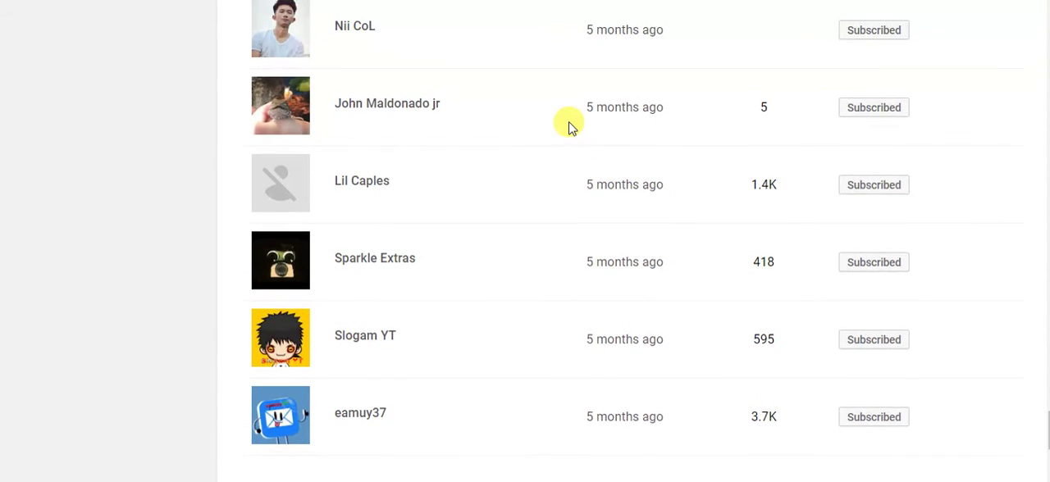
{"action": "scroll", "coordinate": [570, 126], "scroll_direction": "up", "scroll_amount": 1}
{"action": "scroll", "coordinate": [570, 126], "scroll_direction": "up", "scroll_amount": 1}
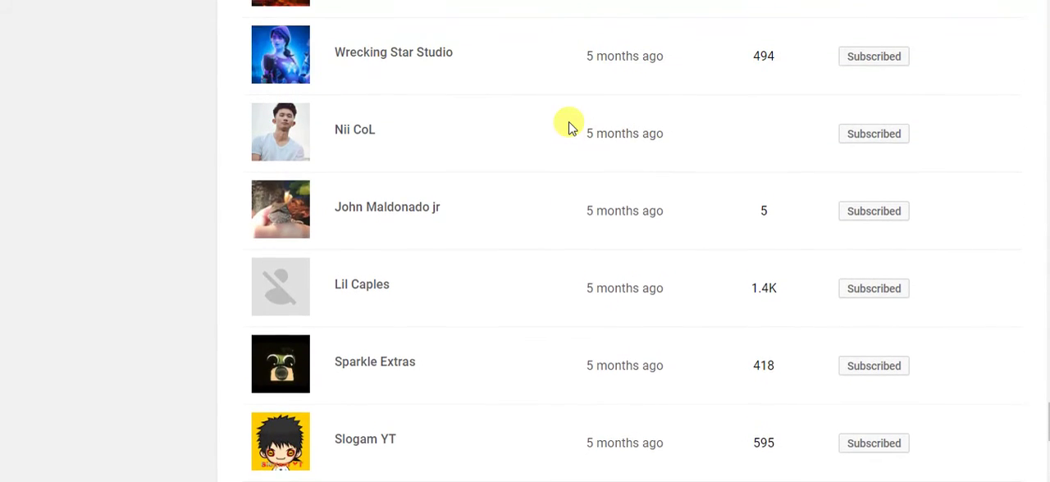
{"action": "scroll", "coordinate": [570, 126], "scroll_direction": "up", "scroll_amount": 1}
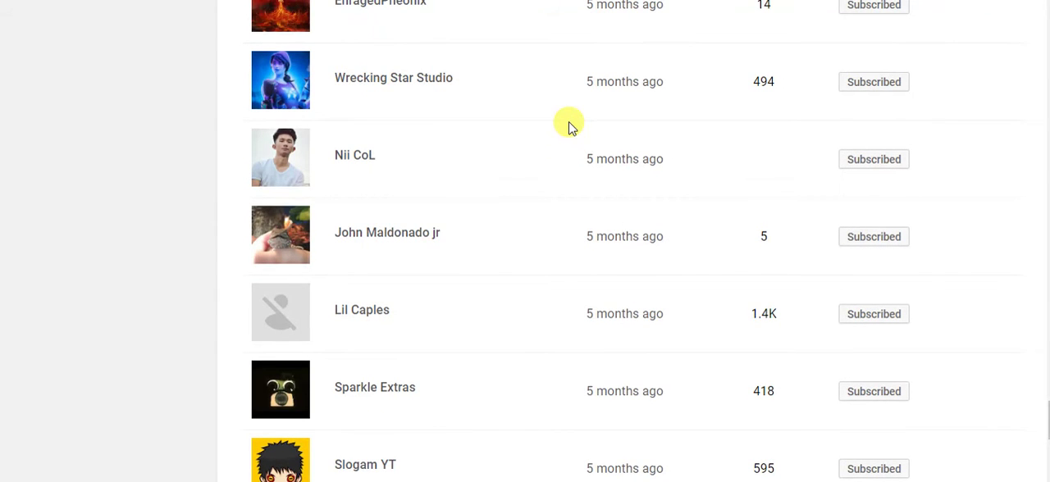
{"action": "scroll", "coordinate": [571, 126], "scroll_direction": "up", "scroll_amount": 1}
{"action": "scroll", "coordinate": [570, 125], "scroll_direction": "up", "scroll_amount": 1}
{"action": "scroll", "coordinate": [570, 125], "scroll_direction": "up", "scroll_amount": 1}
{"action": "scroll", "coordinate": [570, 126], "scroll_direction": "up", "scroll_amount": 1}
{"action": "scroll", "coordinate": [570, 125], "scroll_direction": "up", "scroll_amount": 2}
{"action": "scroll", "coordinate": [549, 123], "scroll_direction": "up", "scroll_amount": 1}
{"action": "scroll", "coordinate": [541, 122], "scroll_direction": "up", "scroll_amount": 1}
{"action": "scroll", "coordinate": [535, 122], "scroll_direction": "up", "scroll_amount": 1}
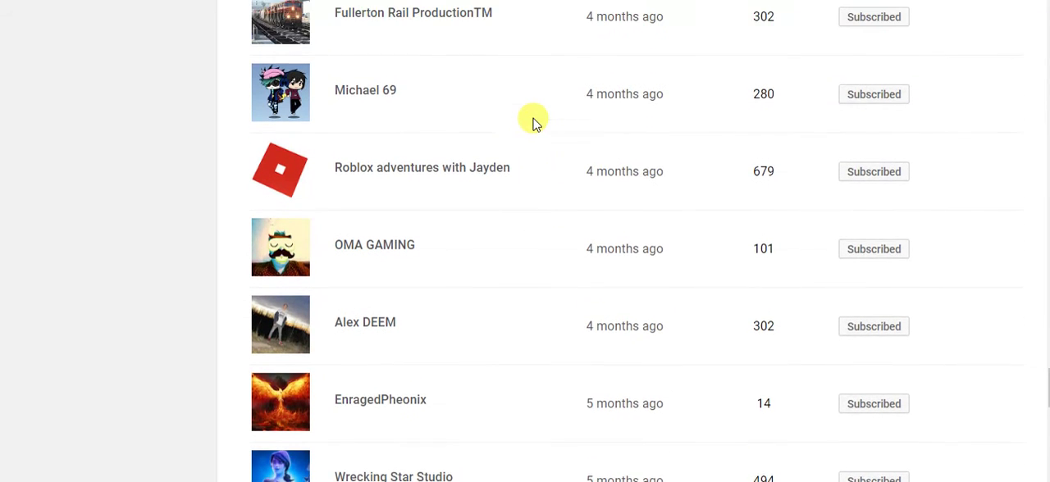
{"action": "scroll", "coordinate": [535, 122], "scroll_direction": "up", "scroll_amount": 1}
{"action": "scroll", "coordinate": [535, 121], "scroll_direction": "up", "scroll_amount": 1}
{"action": "scroll", "coordinate": [535, 122], "scroll_direction": "up", "scroll_amount": 1}
{"action": "scroll", "coordinate": [535, 121], "scroll_direction": "up", "scroll_amount": 1}
{"action": "scroll", "coordinate": [534, 122], "scroll_direction": "up", "scroll_amount": 1}
{"action": "scroll", "coordinate": [533, 121], "scroll_direction": "up", "scroll_amount": 1}
{"action": "scroll", "coordinate": [533, 121], "scroll_direction": "up", "scroll_amount": 1}
{"action": "scroll", "coordinate": [534, 121], "scroll_direction": "up", "scroll_amount": 1}
{"action": "scroll", "coordinate": [533, 122], "scroll_direction": "up", "scroll_amount": 1}
{"action": "scroll", "coordinate": [534, 121], "scroll_direction": "up", "scroll_amount": 1}
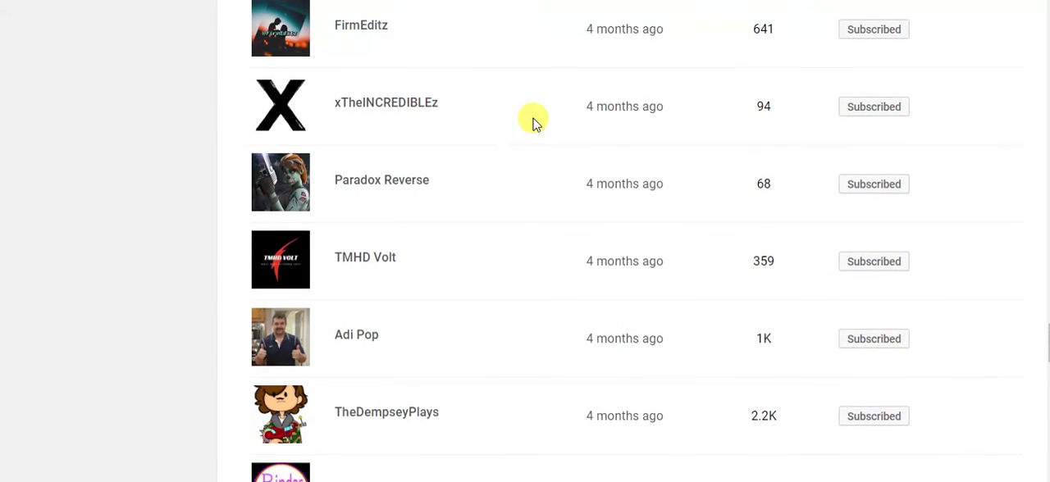
{"action": "scroll", "coordinate": [534, 121], "scroll_direction": "up", "scroll_amount": 1}
{"action": "scroll", "coordinate": [533, 122], "scroll_direction": "up", "scroll_amount": 1}
{"action": "scroll", "coordinate": [533, 121], "scroll_direction": "up", "scroll_amount": 1}
{"action": "scroll", "coordinate": [533, 121], "scroll_direction": "up", "scroll_amount": 1}
{"action": "scroll", "coordinate": [533, 121], "scroll_direction": "up", "scroll_amount": 1}
{"action": "scroll", "coordinate": [533, 122], "scroll_direction": "up", "scroll_amount": 1}
{"action": "scroll", "coordinate": [533, 122], "scroll_direction": "up", "scroll_amount": 1}
{"action": "scroll", "coordinate": [533, 121], "scroll_direction": "up", "scroll_amount": 1}
{"action": "scroll", "coordinate": [533, 121], "scroll_direction": "up", "scroll_amount": 1}
{"action": "scroll", "coordinate": [533, 122], "scroll_direction": "up", "scroll_amount": 1}
{"action": "scroll", "coordinate": [533, 121], "scroll_direction": "up", "scroll_amount": 1}
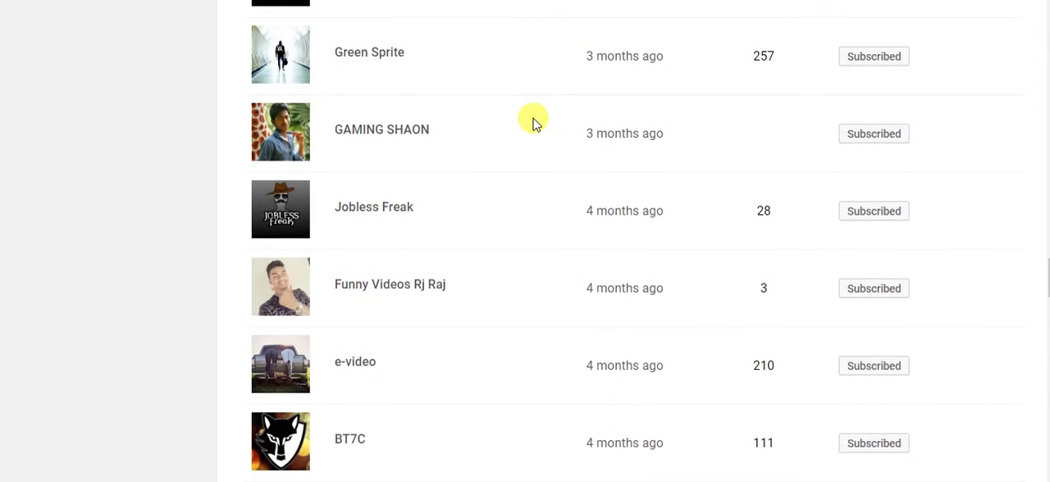
{"action": "scroll", "coordinate": [533, 122], "scroll_direction": "up", "scroll_amount": 1}
{"action": "scroll", "coordinate": [534, 121], "scroll_direction": "up", "scroll_amount": 1}
{"action": "scroll", "coordinate": [533, 122], "scroll_direction": "up", "scroll_amount": 1}
{"action": "scroll", "coordinate": [533, 121], "scroll_direction": "up", "scroll_amount": 1}
{"action": "scroll", "coordinate": [533, 121], "scroll_direction": "up", "scroll_amount": 1}
{"action": "scroll", "coordinate": [533, 121], "scroll_direction": "up", "scroll_amount": 1}
{"action": "scroll", "coordinate": [533, 121], "scroll_direction": "up", "scroll_amount": 1}
{"action": "scroll", "coordinate": [533, 122], "scroll_direction": "up", "scroll_amount": 1}
{"action": "scroll", "coordinate": [533, 122], "scroll_direction": "up", "scroll_amount": 1}
{"action": "scroll", "coordinate": [533, 121], "scroll_direction": "up", "scroll_amount": 1}
{"action": "scroll", "coordinate": [533, 121], "scroll_direction": "up", "scroll_amount": 1}
{"action": "scroll", "coordinate": [533, 122], "scroll_direction": "up", "scroll_amount": 1}
{"action": "scroll", "coordinate": [534, 122], "scroll_direction": "up", "scroll_amount": 1}
{"action": "scroll", "coordinate": [533, 122], "scroll_direction": "up", "scroll_amount": 1}
{"action": "scroll", "coordinate": [533, 122], "scroll_direction": "up", "scroll_amount": 2}
{"action": "scroll", "coordinate": [534, 122], "scroll_direction": "up", "scroll_amount": 1}
{"action": "scroll", "coordinate": [533, 121], "scroll_direction": "up", "scroll_amount": 1}
{"action": "scroll", "coordinate": [533, 122], "scroll_direction": "up", "scroll_amount": 1}
{"action": "scroll", "coordinate": [533, 121], "scroll_direction": "up", "scroll_amount": 1}
{"action": "scroll", "coordinate": [533, 121], "scroll_direction": "up", "scroll_amount": 1}
{"action": "scroll", "coordinate": [533, 121], "scroll_direction": "up", "scroll_amount": 1}
{"action": "scroll", "coordinate": [533, 121], "scroll_direction": "up", "scroll_amount": 1}
{"action": "scroll", "coordinate": [533, 122], "scroll_direction": "up", "scroll_amount": 1}
{"action": "scroll", "coordinate": [534, 122], "scroll_direction": "up", "scroll_amount": 1}
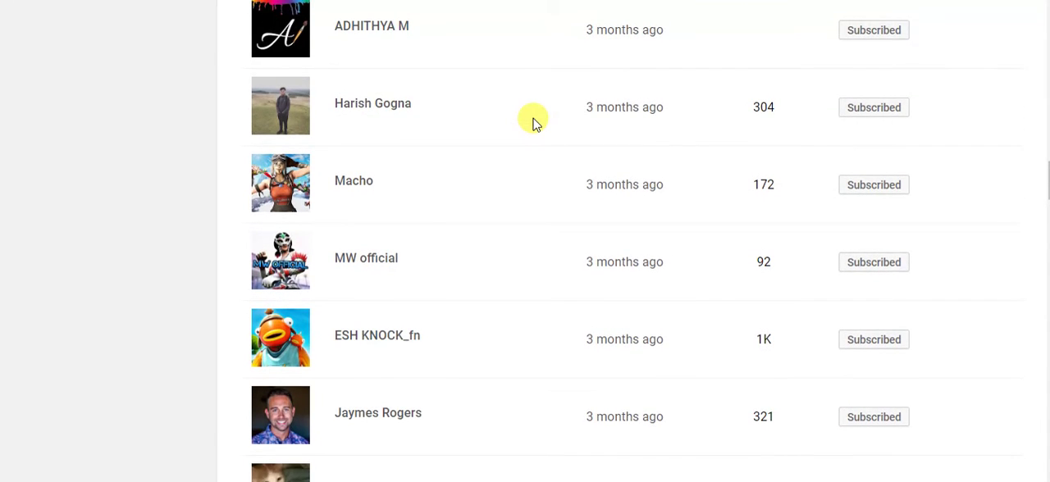
{"action": "scroll", "coordinate": [533, 121], "scroll_direction": "up", "scroll_amount": 1}
{"action": "scroll", "coordinate": [533, 121], "scroll_direction": "up", "scroll_amount": 1}
{"action": "scroll", "coordinate": [533, 121], "scroll_direction": "up", "scroll_amount": 1}
{"action": "scroll", "coordinate": [533, 122], "scroll_direction": "up", "scroll_amount": 2}
{"action": "scroll", "coordinate": [534, 121], "scroll_direction": "up", "scroll_amount": 1}
{"action": "scroll", "coordinate": [534, 122], "scroll_direction": "up", "scroll_amount": 1}
{"action": "scroll", "coordinate": [534, 122], "scroll_direction": "up", "scroll_amount": 1}
{"action": "scroll", "coordinate": [533, 121], "scroll_direction": "up", "scroll_amount": 1}
{"action": "scroll", "coordinate": [534, 121], "scroll_direction": "up", "scroll_amount": 1}
{"action": "scroll", "coordinate": [533, 121], "scroll_direction": "up", "scroll_amount": 1}
{"action": "scroll", "coordinate": [533, 121], "scroll_direction": "up", "scroll_amount": 1}
{"action": "scroll", "coordinate": [533, 121], "scroll_direction": "up", "scroll_amount": 1}
{"action": "scroll", "coordinate": [533, 121], "scroll_direction": "up", "scroll_amount": 1}
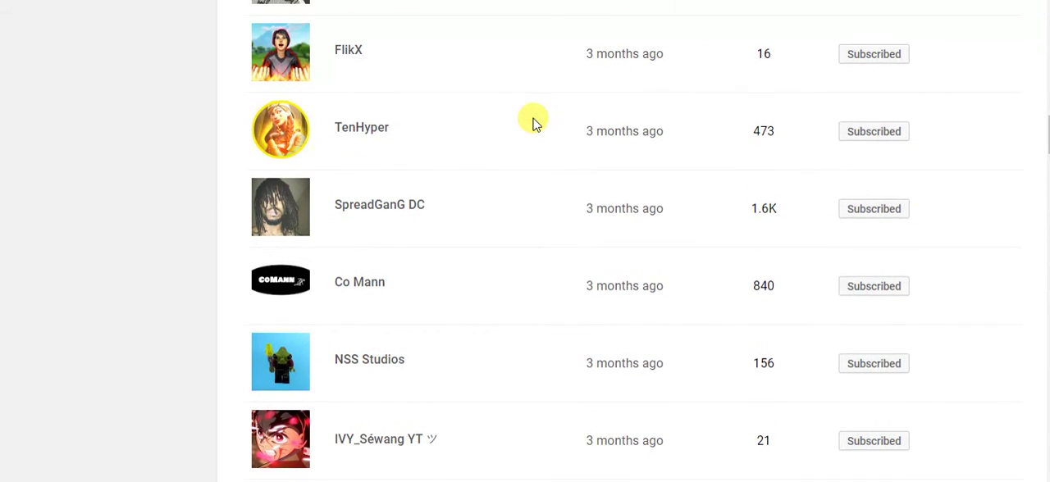
{"action": "scroll", "coordinate": [534, 122], "scroll_direction": "up", "scroll_amount": 1}
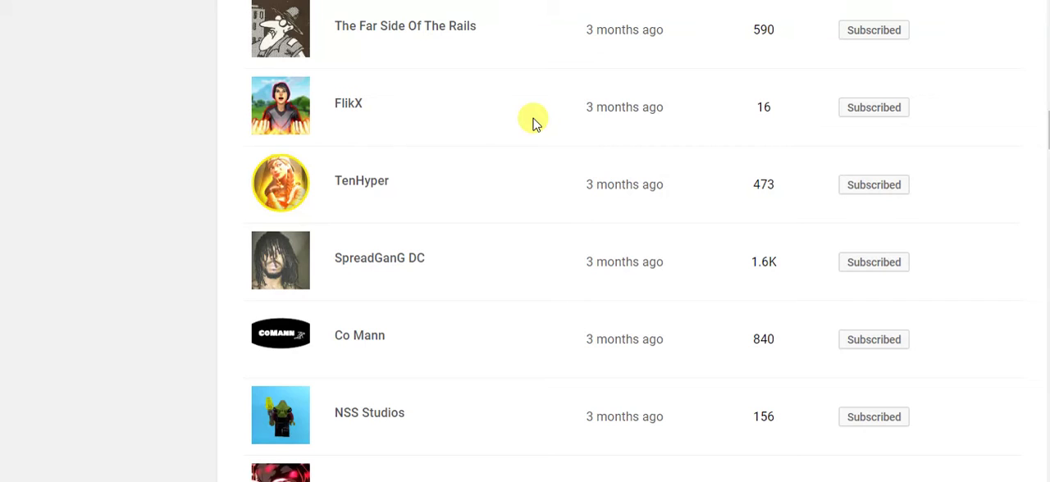
{"action": "scroll", "coordinate": [533, 122], "scroll_direction": "up", "scroll_amount": 4}
{"action": "scroll", "coordinate": [533, 122], "scroll_direction": "up", "scroll_amount": 1}
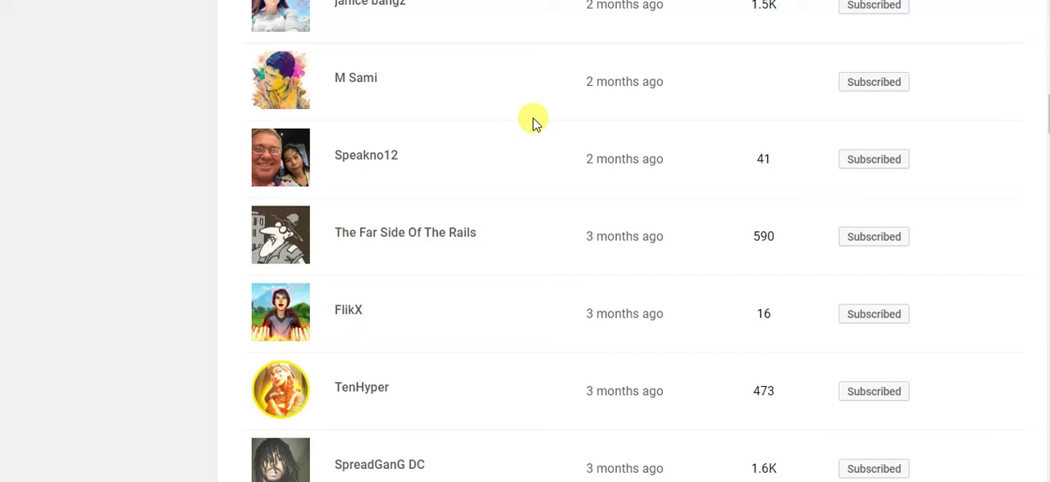
{"action": "scroll", "coordinate": [532, 121], "scroll_direction": "up", "scroll_amount": 2}
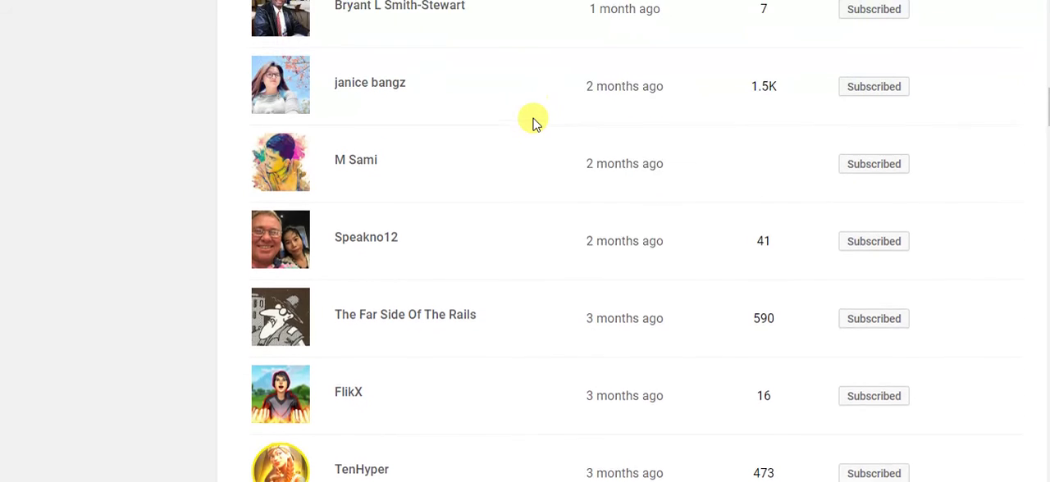
{"action": "scroll", "coordinate": [532, 121], "scroll_direction": "up", "scroll_amount": 1}
{"action": "scroll", "coordinate": [526, 115], "scroll_direction": "up", "scroll_amount": 1}
{"action": "scroll", "coordinate": [525, 114], "scroll_direction": "up", "scroll_amount": 1}
{"action": "scroll", "coordinate": [526, 115], "scroll_direction": "up", "scroll_amount": 1}
{"action": "scroll", "coordinate": [526, 115], "scroll_direction": "up", "scroll_amount": 1}
{"action": "scroll", "coordinate": [526, 114], "scroll_direction": "up", "scroll_amount": 1}
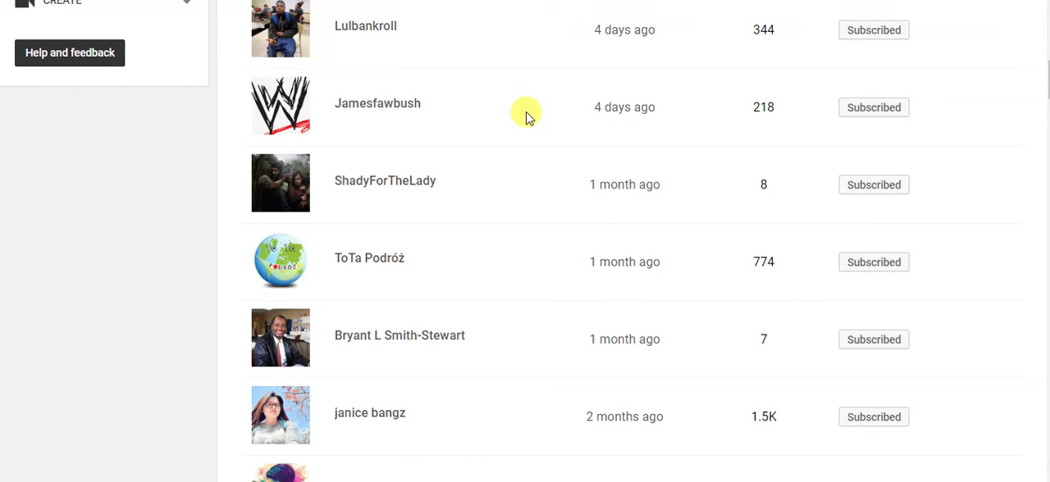
{"action": "scroll", "coordinate": [525, 114], "scroll_direction": "up", "scroll_amount": 3}
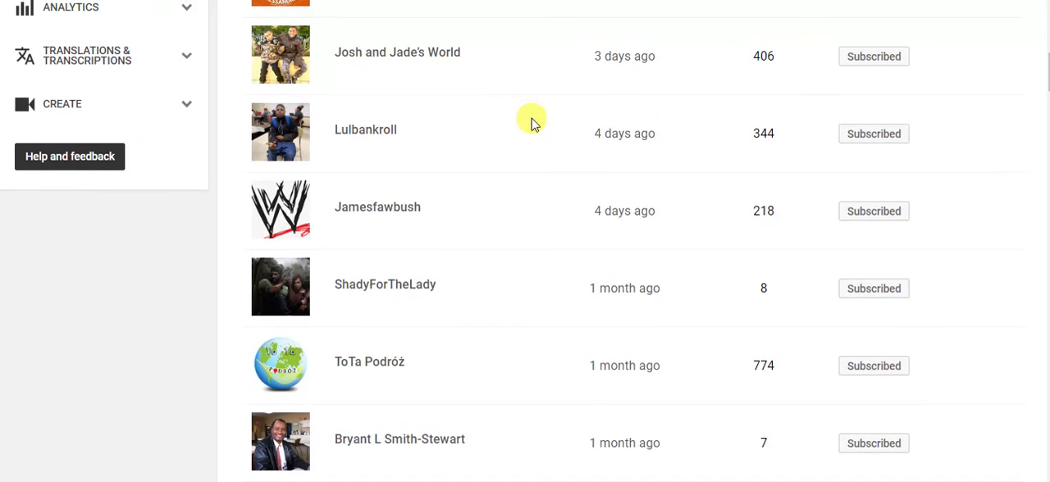
{"action": "scroll", "coordinate": [534, 123], "scroll_direction": "up", "scroll_amount": 4}
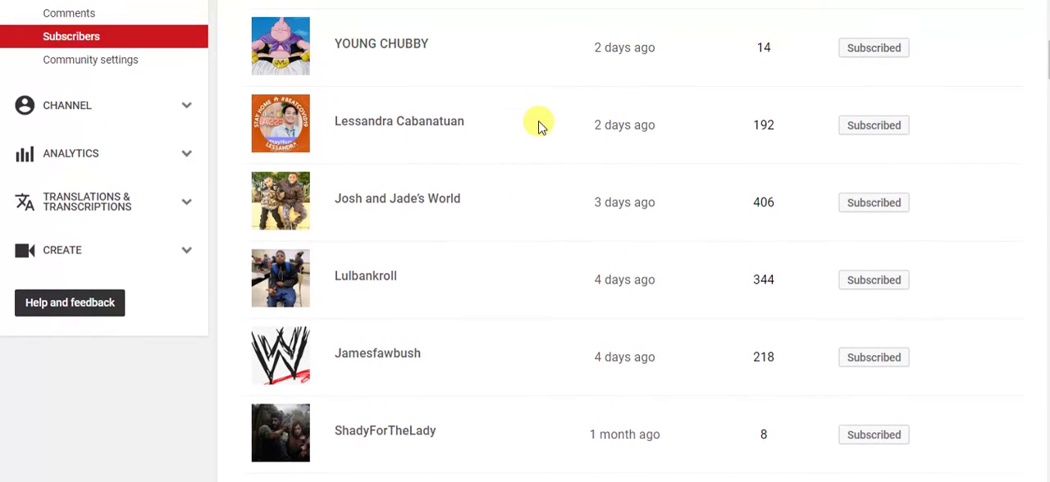
{"action": "scroll", "coordinate": [539, 125], "scroll_direction": "up", "scroll_amount": 2}
{"action": "scroll", "coordinate": [558, 139], "scroll_direction": "up", "scroll_amount": 2}
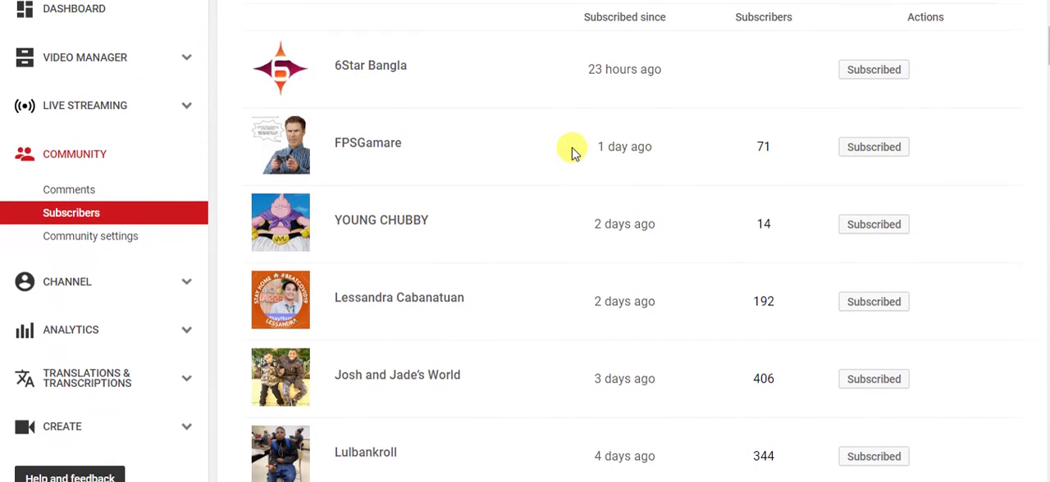
{"action": "scroll", "coordinate": [570, 153], "scroll_direction": "up", "scroll_amount": 1}
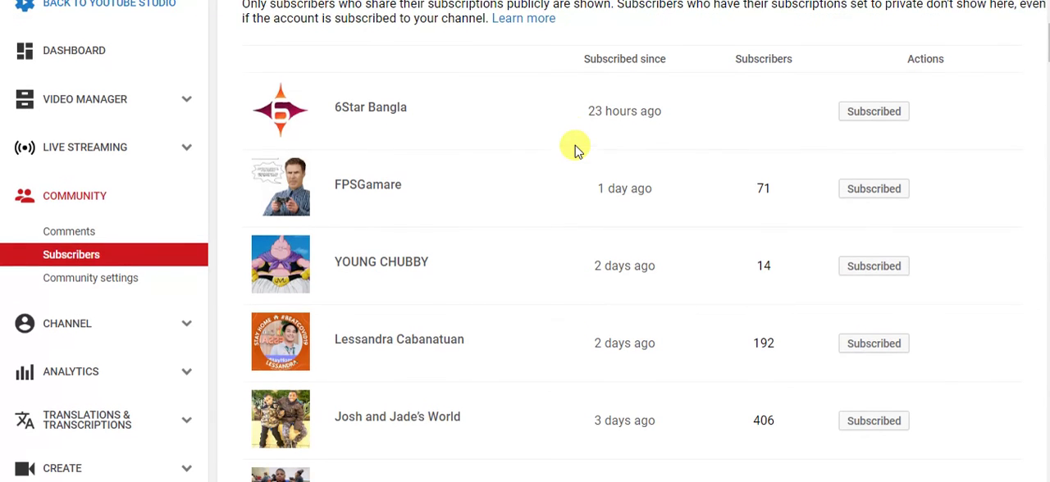
{"action": "scroll", "coordinate": [574, 149], "scroll_direction": "up", "scroll_amount": 1}
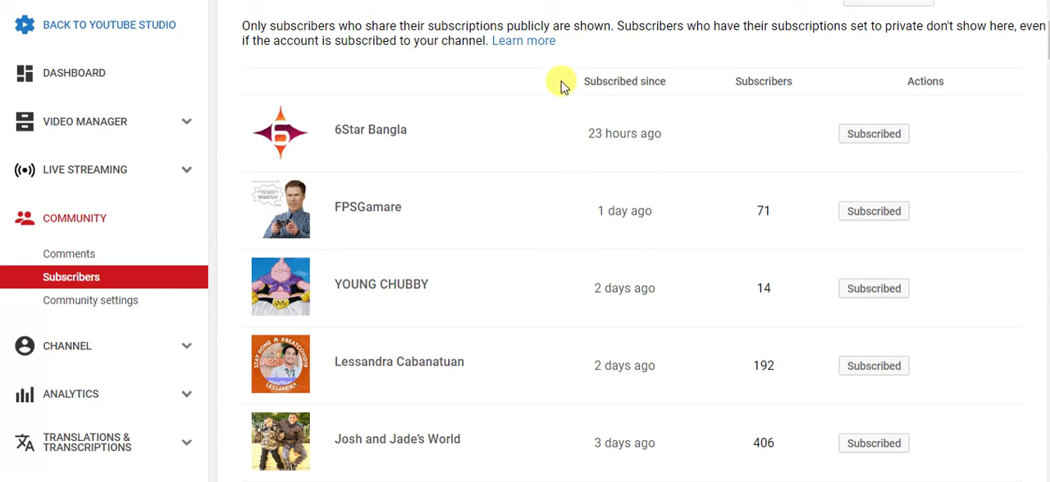
{"action": "scroll", "coordinate": [537, 140], "scroll_direction": "down", "scroll_amount": 2}
{"action": "scroll", "coordinate": [534, 123], "scroll_direction": "down", "scroll_amount": 1}
{"action": "scroll", "coordinate": [534, 107], "scroll_direction": "down", "scroll_amount": 1}
{"action": "scroll", "coordinate": [529, 82], "scroll_direction": "down", "scroll_amount": 2}
{"action": "scroll", "coordinate": [529, 67], "scroll_direction": "down", "scroll_amount": 1}
{"action": "scroll", "coordinate": [529, 66], "scroll_direction": "down", "scroll_amount": 1}
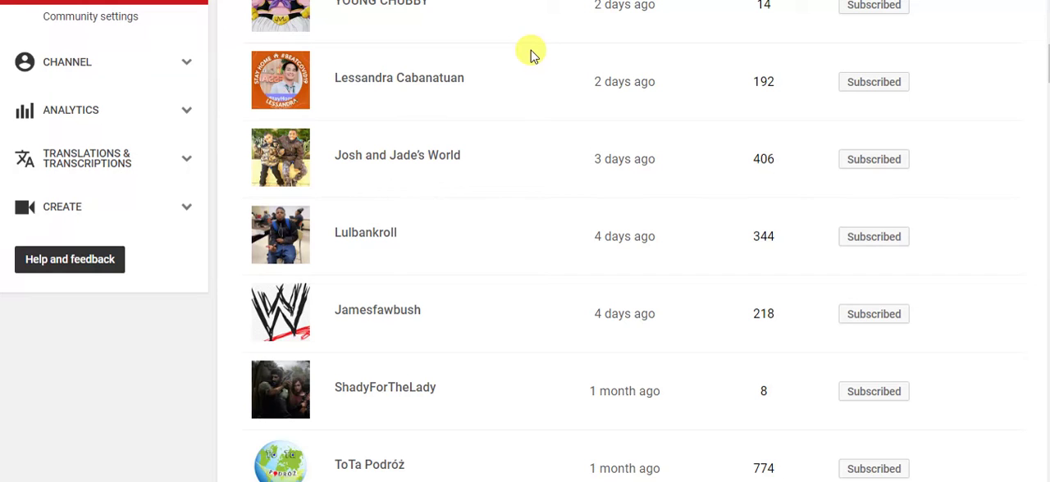
{"action": "scroll", "coordinate": [542, 82], "scroll_direction": "up", "scroll_amount": 1}
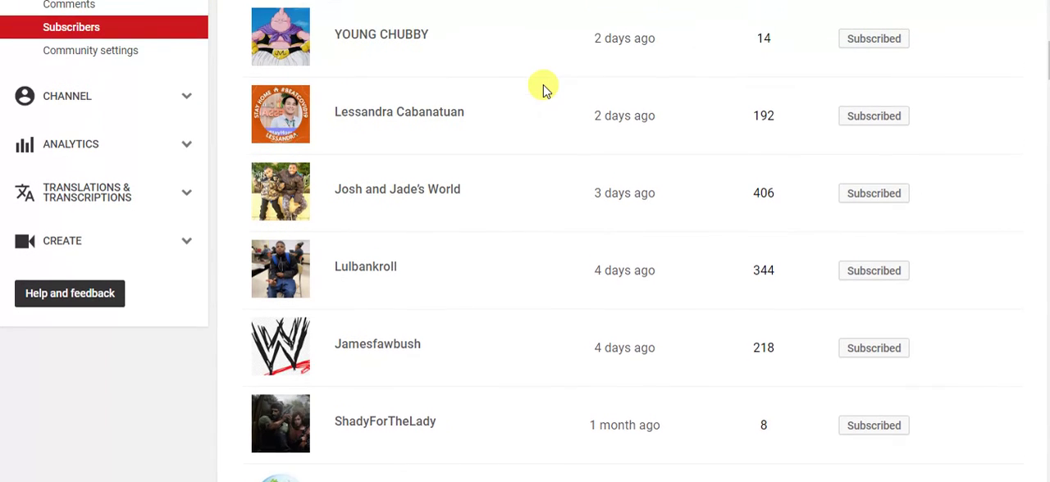
{"action": "scroll", "coordinate": [545, 98], "scroll_direction": "up", "scroll_amount": 1}
{"action": "scroll", "coordinate": [554, 122], "scroll_direction": "up", "scroll_amount": 1}
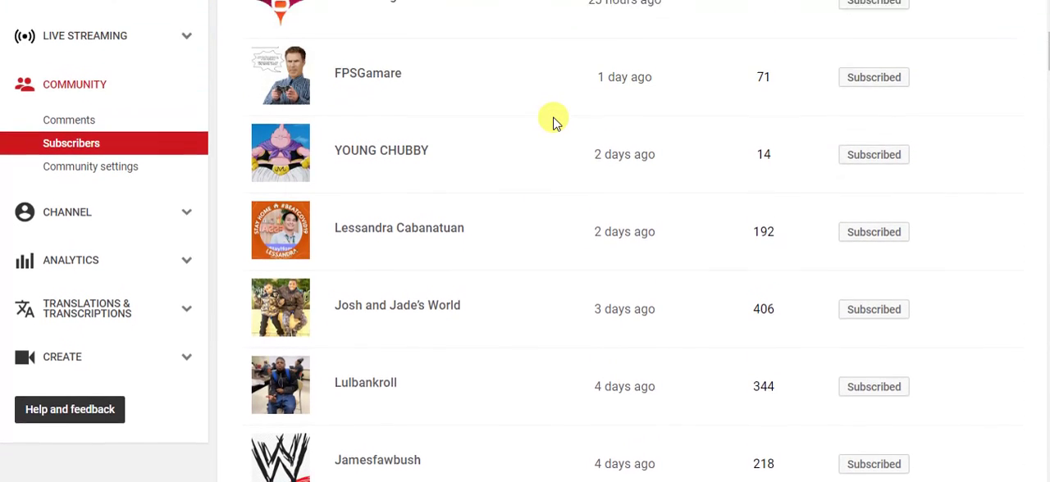
{"action": "scroll", "coordinate": [554, 122], "scroll_direction": "up", "scroll_amount": 1}
{"action": "scroll", "coordinate": [553, 121], "scroll_direction": "up", "scroll_amount": 1}
{"action": "scroll", "coordinate": [553, 121], "scroll_direction": "up", "scroll_amount": 1}
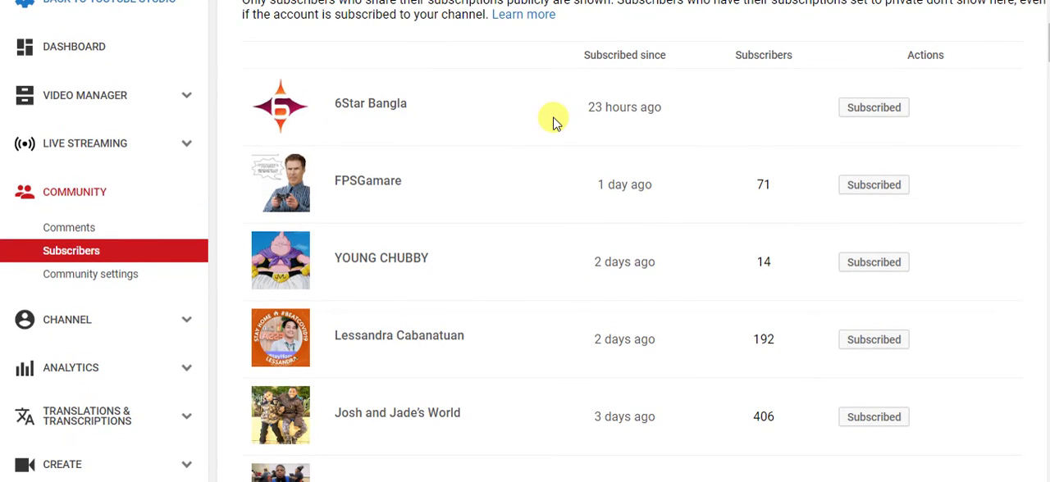
{"action": "scroll", "coordinate": [554, 121], "scroll_direction": "down", "scroll_amount": 1}
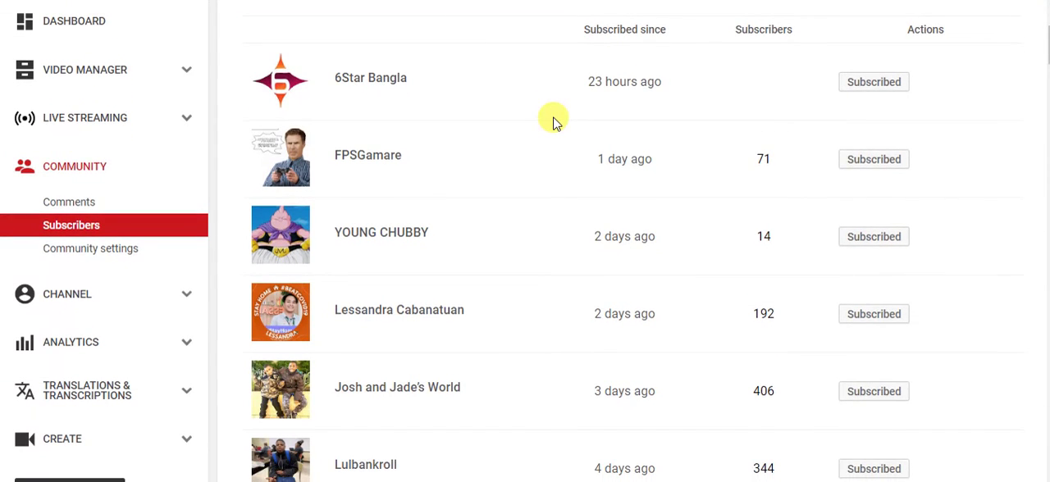
{"action": "scroll", "coordinate": [553, 121], "scroll_direction": "down", "scroll_amount": 2}
{"action": "scroll", "coordinate": [554, 121], "scroll_direction": "down", "scroll_amount": 1}
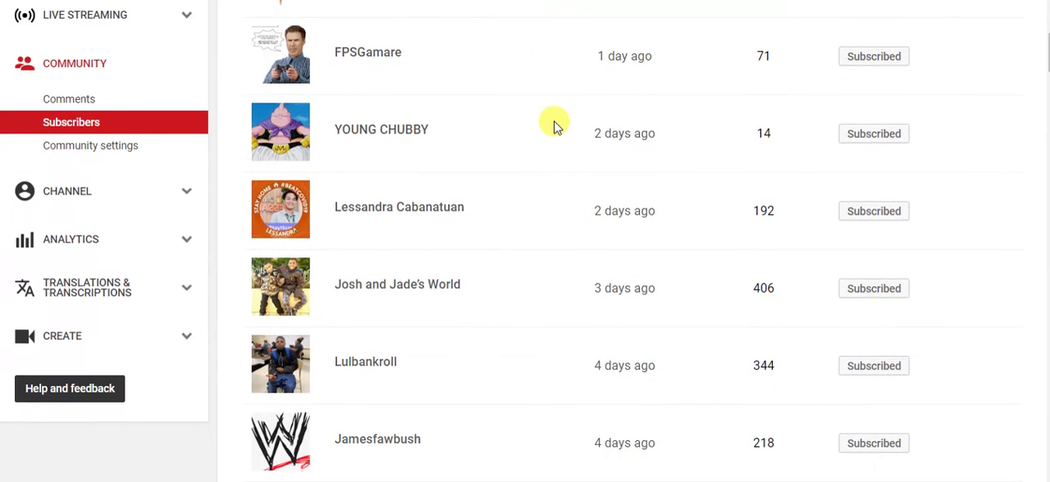
{"action": "scroll", "coordinate": [554, 121], "scroll_direction": "down", "scroll_amount": 1}
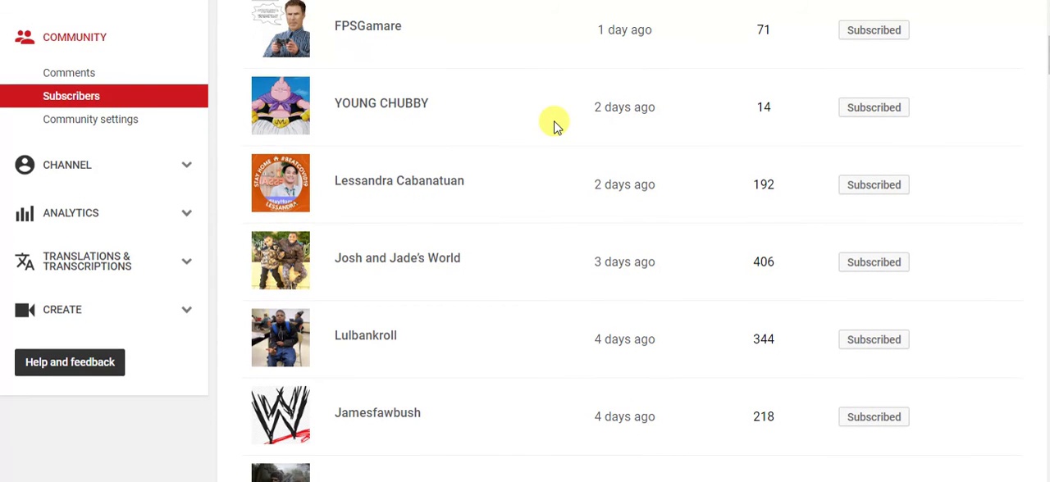
{"action": "scroll", "coordinate": [554, 123], "scroll_direction": "down", "scroll_amount": 1}
{"action": "scroll", "coordinate": [554, 123], "scroll_direction": "down", "scroll_amount": 1}
{"action": "scroll", "coordinate": [557, 144], "scroll_direction": "down", "scroll_amount": 1}
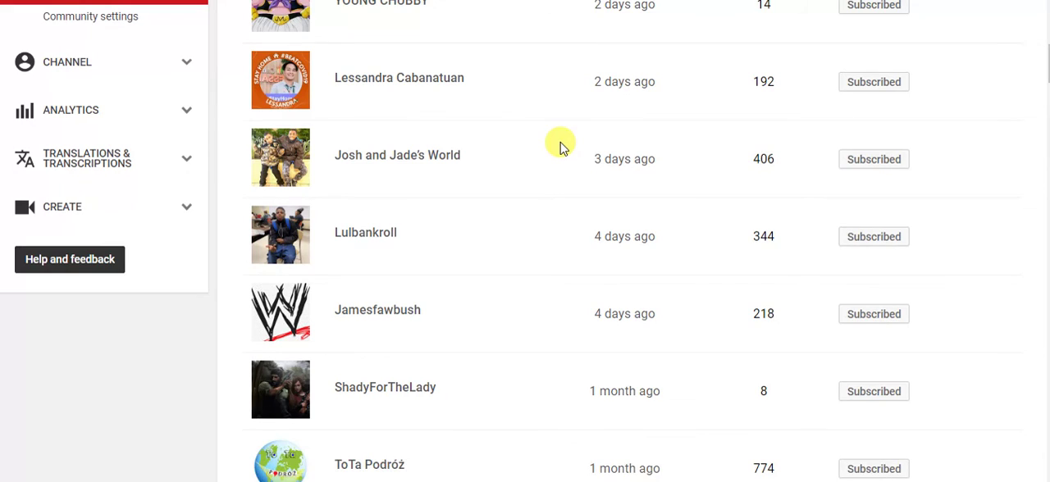
{"action": "scroll", "coordinate": [558, 143], "scroll_direction": "down", "scroll_amount": 1}
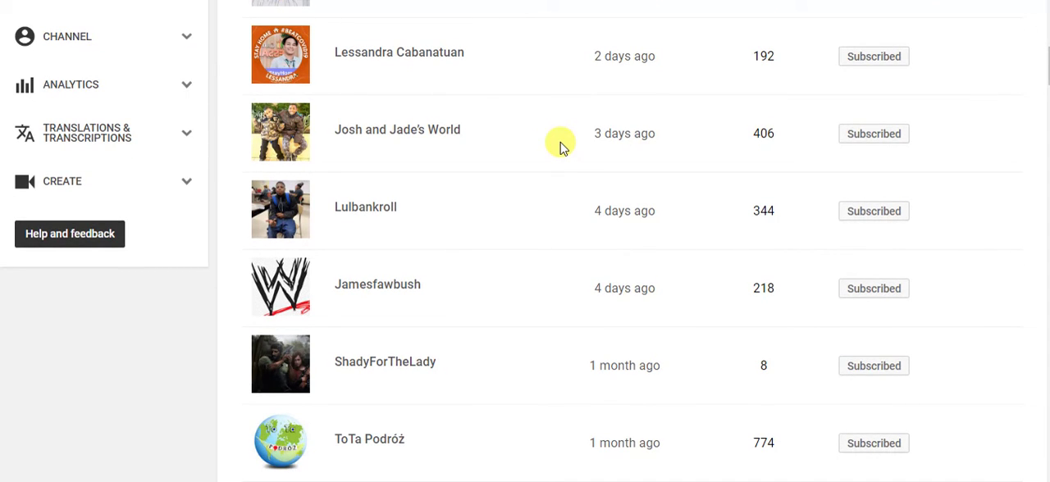
{"action": "scroll", "coordinate": [563, 146], "scroll_direction": "down", "scroll_amount": 1}
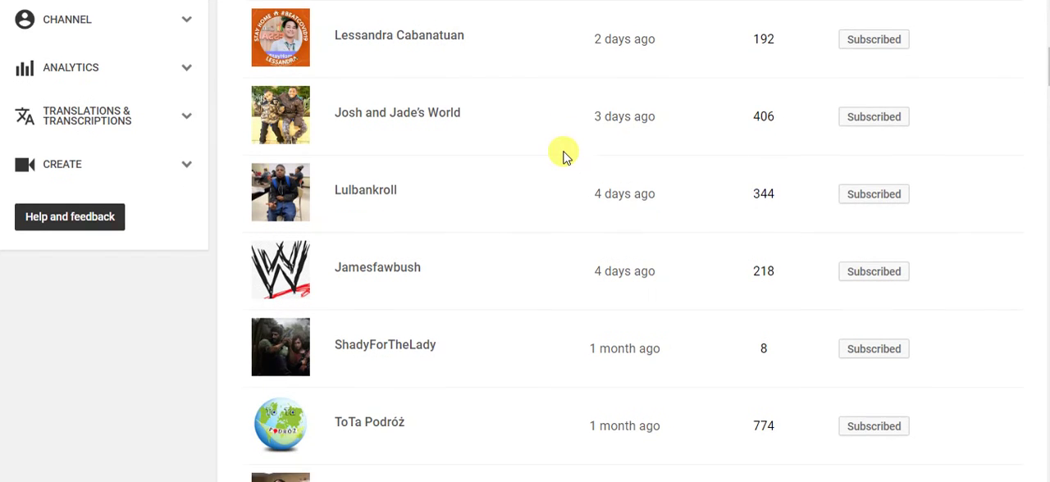
{"action": "scroll", "coordinate": [562, 155], "scroll_direction": "down", "scroll_amount": 1}
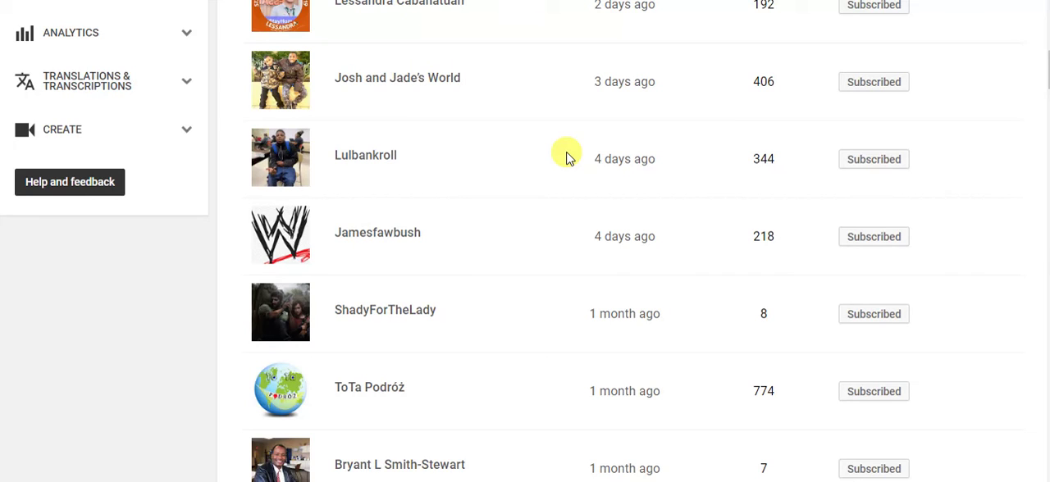
{"action": "scroll", "coordinate": [566, 156], "scroll_direction": "down", "scroll_amount": 2}
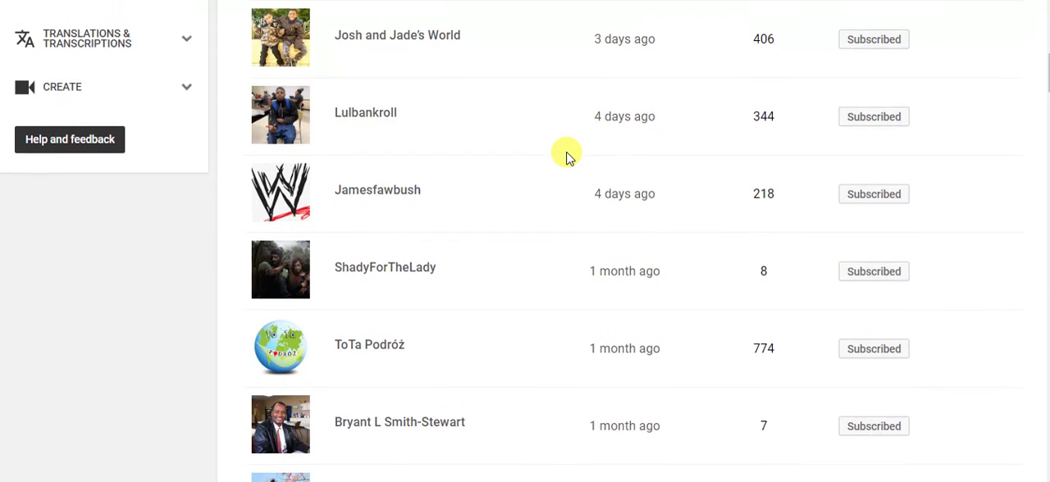
{"action": "scroll", "coordinate": [566, 155], "scroll_direction": "down", "scroll_amount": 2}
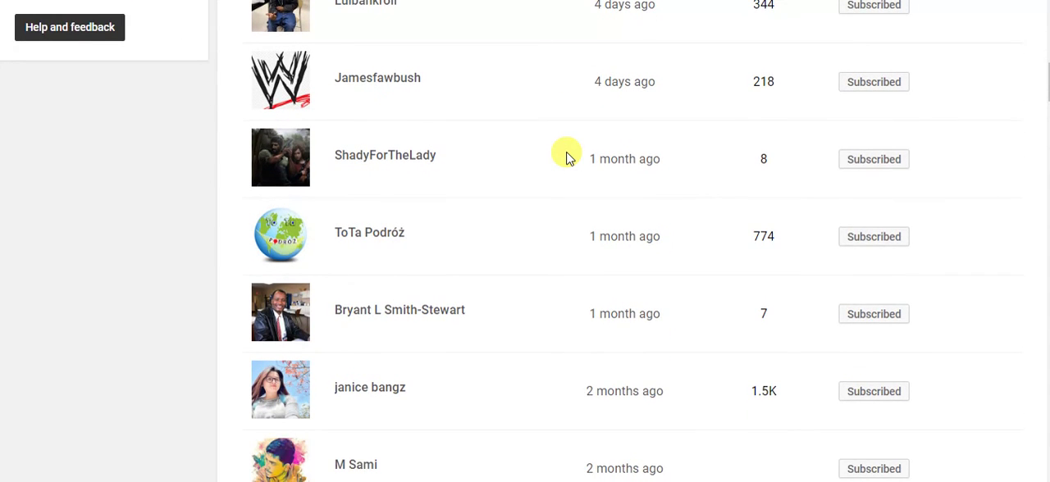
{"action": "scroll", "coordinate": [566, 156], "scroll_direction": "down", "scroll_amount": 1}
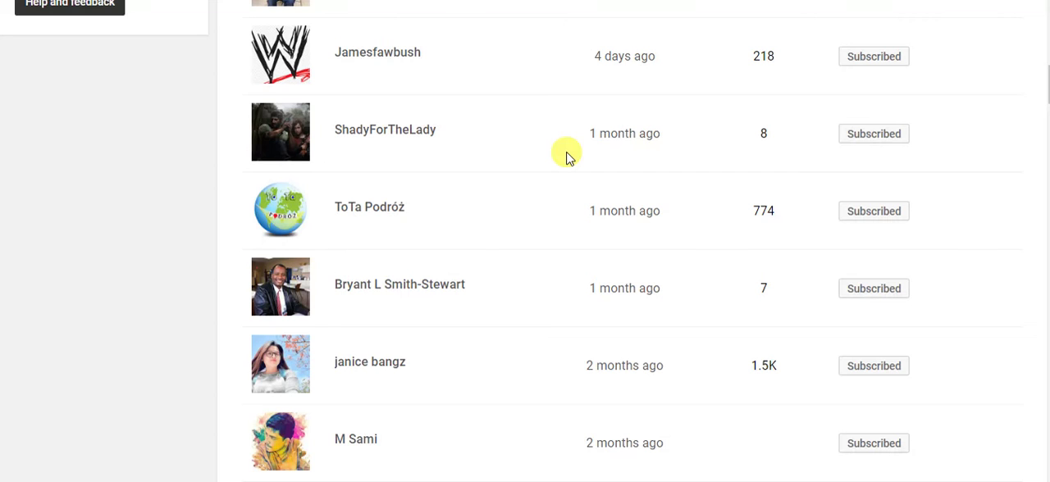
{"action": "scroll", "coordinate": [566, 156], "scroll_direction": "down", "scroll_amount": 1}
{"action": "scroll", "coordinate": [546, 123], "scroll_direction": "down", "scroll_amount": 1}
{"action": "scroll", "coordinate": [541, 119], "scroll_direction": "down", "scroll_amount": 1}
{"action": "scroll", "coordinate": [541, 119], "scroll_direction": "down", "scroll_amount": 1}
{"action": "scroll", "coordinate": [542, 115], "scroll_direction": "down", "scroll_amount": 1}
{"action": "scroll", "coordinate": [542, 111], "scroll_direction": "down", "scroll_amount": 1}
{"action": "scroll", "coordinate": [541, 107], "scroll_direction": "down", "scroll_amount": 1}
{"action": "scroll", "coordinate": [541, 107], "scroll_direction": "down", "scroll_amount": 1}
{"action": "scroll", "coordinate": [541, 107], "scroll_direction": "down", "scroll_amount": 1}
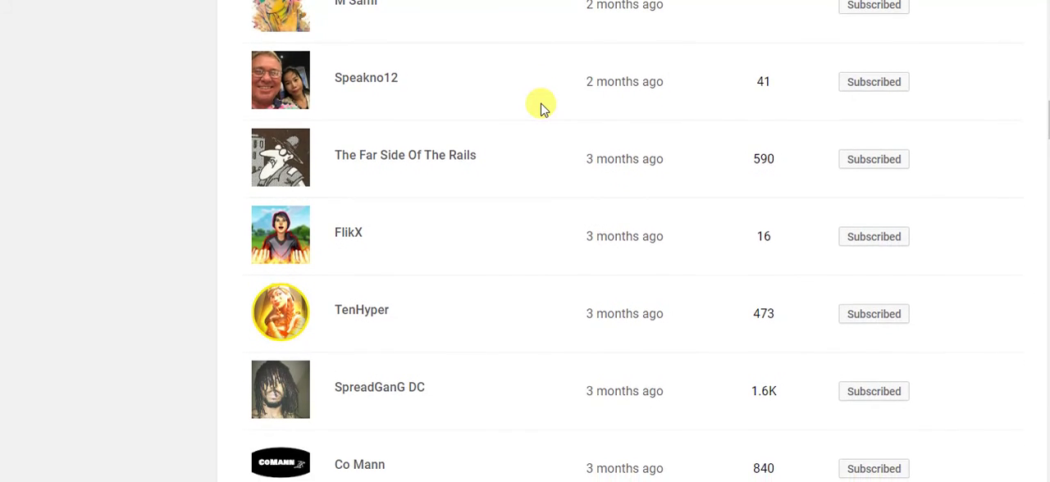
{"action": "scroll", "coordinate": [541, 106], "scroll_direction": "down", "scroll_amount": 1}
{"action": "scroll", "coordinate": [541, 105], "scroll_direction": "down", "scroll_amount": 1}
{"action": "scroll", "coordinate": [542, 103], "scroll_direction": "down", "scroll_amount": 1}
{"action": "scroll", "coordinate": [541, 102], "scroll_direction": "down", "scroll_amount": 1}
{"action": "scroll", "coordinate": [541, 101], "scroll_direction": "down", "scroll_amount": 1}
{"action": "scroll", "coordinate": [541, 102], "scroll_direction": "down", "scroll_amount": 1}
{"action": "scroll", "coordinate": [537, 94], "scroll_direction": "down", "scroll_amount": 1}
{"action": "scroll", "coordinate": [533, 90], "scroll_direction": "down", "scroll_amount": 1}
{"action": "scroll", "coordinate": [532, 87], "scroll_direction": "down", "scroll_amount": 1}
{"action": "scroll", "coordinate": [531, 84], "scroll_direction": "down", "scroll_amount": 1}
{"action": "scroll", "coordinate": [532, 84], "scroll_direction": "down", "scroll_amount": 1}
{"action": "scroll", "coordinate": [531, 84], "scroll_direction": "down", "scroll_amount": 1}
{"action": "scroll", "coordinate": [531, 84], "scroll_direction": "down", "scroll_amount": 1}
{"action": "scroll", "coordinate": [531, 86], "scroll_direction": "down", "scroll_amount": 1}
{"action": "scroll", "coordinate": [531, 88], "scroll_direction": "down", "scroll_amount": 1}
{"action": "scroll", "coordinate": [531, 88], "scroll_direction": "down", "scroll_amount": 1}
{"action": "scroll", "coordinate": [531, 87], "scroll_direction": "down", "scroll_amount": 1}
{"action": "scroll", "coordinate": [532, 88], "scroll_direction": "down", "scroll_amount": 1}
{"action": "scroll", "coordinate": [531, 88], "scroll_direction": "down", "scroll_amount": 1}
{"action": "scroll", "coordinate": [531, 88], "scroll_direction": "down", "scroll_amount": 1}
{"action": "scroll", "coordinate": [531, 88], "scroll_direction": "down", "scroll_amount": 1}
{"action": "scroll", "coordinate": [529, 92], "scroll_direction": "down", "scroll_amount": 1}
{"action": "scroll", "coordinate": [525, 96], "scroll_direction": "down", "scroll_amount": 1}
{"action": "scroll", "coordinate": [525, 97], "scroll_direction": "down", "scroll_amount": 1}
{"action": "scroll", "coordinate": [525, 97], "scroll_direction": "down", "scroll_amount": 1}
{"action": "scroll", "coordinate": [525, 95], "scroll_direction": "down", "scroll_amount": 1}
{"action": "scroll", "coordinate": [525, 95], "scroll_direction": "down", "scroll_amount": 1}
{"action": "scroll", "coordinate": [524, 97], "scroll_direction": "down", "scroll_amount": 1}
{"action": "scroll", "coordinate": [521, 103], "scroll_direction": "down", "scroll_amount": 1}
{"action": "scroll", "coordinate": [517, 111], "scroll_direction": "down", "scroll_amount": 1}
{"action": "scroll", "coordinate": [515, 125], "scroll_direction": "down", "scroll_amount": 1}
{"action": "scroll", "coordinate": [515, 125], "scroll_direction": "down", "scroll_amount": 1}
{"action": "scroll", "coordinate": [513, 130], "scroll_direction": "down", "scroll_amount": 1}
{"action": "scroll", "coordinate": [510, 134], "scroll_direction": "down", "scroll_amount": 1}
{"action": "scroll", "coordinate": [507, 140], "scroll_direction": "down", "scroll_amount": 1}
{"action": "scroll", "coordinate": [507, 140], "scroll_direction": "down", "scroll_amount": 1}
{"action": "scroll", "coordinate": [505, 143], "scroll_direction": "down", "scroll_amount": 1}
{"action": "scroll", "coordinate": [503, 147], "scroll_direction": "down", "scroll_amount": 1}
{"action": "scroll", "coordinate": [502, 152], "scroll_direction": "down", "scroll_amount": 1}
{"action": "scroll", "coordinate": [502, 151], "scroll_direction": "down", "scroll_amount": 1}
{"action": "scroll", "coordinate": [502, 152], "scroll_direction": "down", "scroll_amount": 1}
{"action": "scroll", "coordinate": [502, 152], "scroll_direction": "down", "scroll_amount": 1}
{"action": "scroll", "coordinate": [502, 152], "scroll_direction": "down", "scroll_amount": 1}
{"action": "scroll", "coordinate": [502, 151], "scroll_direction": "down", "scroll_amount": 1}
{"action": "scroll", "coordinate": [500, 180], "scroll_direction": "down", "scroll_amount": 1}
{"action": "scroll", "coordinate": [498, 192], "scroll_direction": "down", "scroll_amount": 1}
{"action": "scroll", "coordinate": [498, 195], "scroll_direction": "down", "scroll_amount": 1}
{"action": "scroll", "coordinate": [498, 195], "scroll_direction": "down", "scroll_amount": 1}
{"action": "scroll", "coordinate": [498, 196], "scroll_direction": "down", "scroll_amount": 1}
{"action": "scroll", "coordinate": [498, 193], "scroll_direction": "down", "scroll_amount": 1}
{"action": "scroll", "coordinate": [498, 190], "scroll_direction": "down", "scroll_amount": 1}
{"action": "scroll", "coordinate": [498, 190], "scroll_direction": "down", "scroll_amount": 1}
{"action": "scroll", "coordinate": [497, 190], "scroll_direction": "down", "scroll_amount": 1}
{"action": "scroll", "coordinate": [498, 191], "scroll_direction": "down", "scroll_amount": 1}
{"action": "scroll", "coordinate": [498, 190], "scroll_direction": "down", "scroll_amount": 1}
{"action": "scroll", "coordinate": [497, 191], "scroll_direction": "down", "scroll_amount": 1}
{"action": "scroll", "coordinate": [497, 191], "scroll_direction": "down", "scroll_amount": 1}
{"action": "scroll", "coordinate": [498, 191], "scroll_direction": "down", "scroll_amount": 1}
{"action": "scroll", "coordinate": [498, 190], "scroll_direction": "down", "scroll_amount": 1}
{"action": "scroll", "coordinate": [498, 190], "scroll_direction": "down", "scroll_amount": 1}
{"action": "scroll", "coordinate": [498, 190], "scroll_direction": "down", "scroll_amount": 1}
{"action": "scroll", "coordinate": [498, 191], "scroll_direction": "down", "scroll_amount": 1}
{"action": "scroll", "coordinate": [498, 190], "scroll_direction": "down", "scroll_amount": 1}
{"action": "scroll", "coordinate": [498, 190], "scroll_direction": "down", "scroll_amount": 1}
{"action": "scroll", "coordinate": [498, 190], "scroll_direction": "down", "scroll_amount": 1}
{"action": "scroll", "coordinate": [498, 190], "scroll_direction": "down", "scroll_amount": 1}
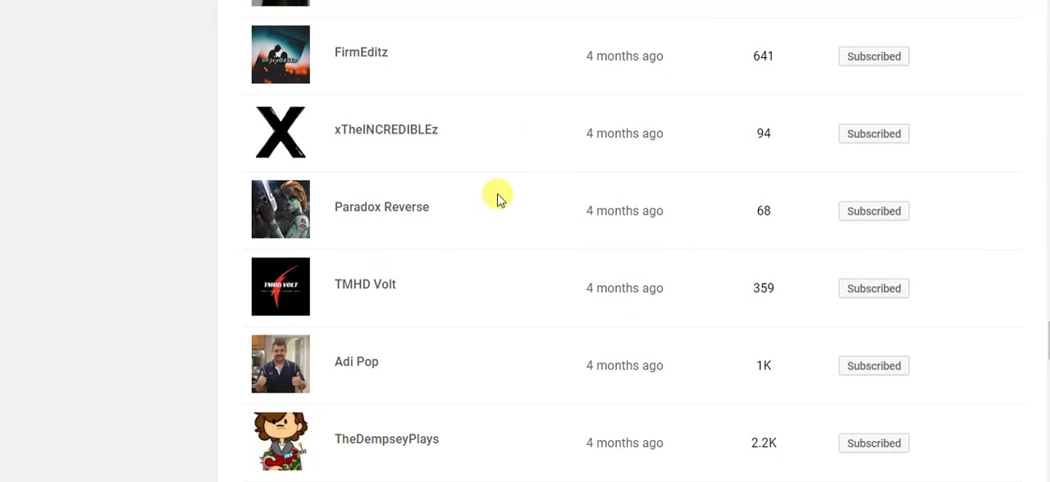
{"action": "scroll", "coordinate": [497, 196], "scroll_direction": "down", "scroll_amount": 1}
{"action": "scroll", "coordinate": [498, 197], "scroll_direction": "down", "scroll_amount": 1}
{"action": "scroll", "coordinate": [498, 197], "scroll_direction": "down", "scroll_amount": 1}
{"action": "scroll", "coordinate": [498, 203], "scroll_direction": "down", "scroll_amount": 1}
{"action": "scroll", "coordinate": [497, 202], "scroll_direction": "down", "scroll_amount": 3}
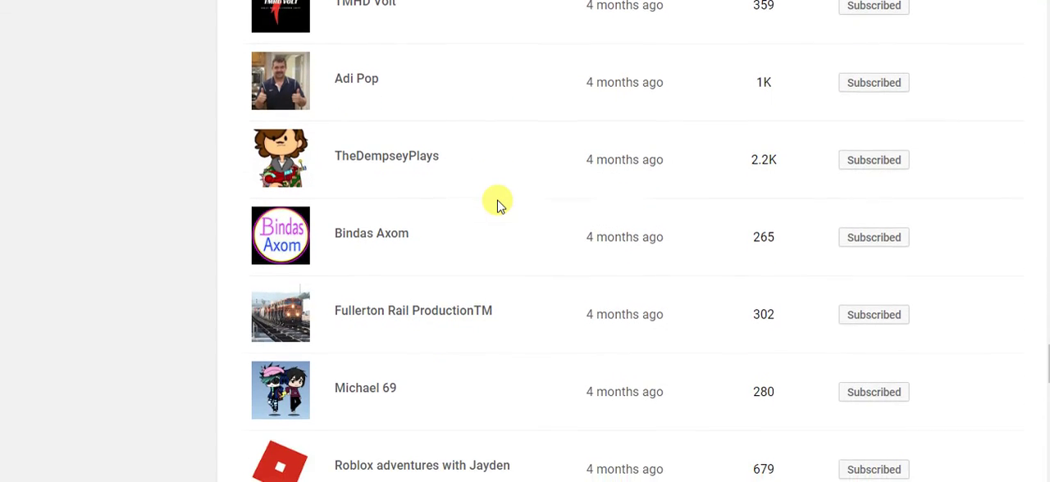
{"action": "scroll", "coordinate": [497, 205], "scroll_direction": "down", "scroll_amount": 1}
{"action": "scroll", "coordinate": [497, 205], "scroll_direction": "down", "scroll_amount": 1}
{"action": "scroll", "coordinate": [497, 205], "scroll_direction": "down", "scroll_amount": 1}
{"action": "scroll", "coordinate": [497, 205], "scroll_direction": "down", "scroll_amount": 1}
{"action": "scroll", "coordinate": [497, 209], "scroll_direction": "down", "scroll_amount": 1}
{"action": "scroll", "coordinate": [497, 209], "scroll_direction": "down", "scroll_amount": 1}
{"action": "scroll", "coordinate": [497, 209], "scroll_direction": "down", "scroll_amount": 1}
{"action": "scroll", "coordinate": [492, 201], "scroll_direction": "down", "scroll_amount": 1}
{"action": "scroll", "coordinate": [491, 197], "scroll_direction": "down", "scroll_amount": 1}
{"action": "scroll", "coordinate": [491, 197], "scroll_direction": "down", "scroll_amount": 1}
{"action": "scroll", "coordinate": [490, 197], "scroll_direction": "down", "scroll_amount": 1}
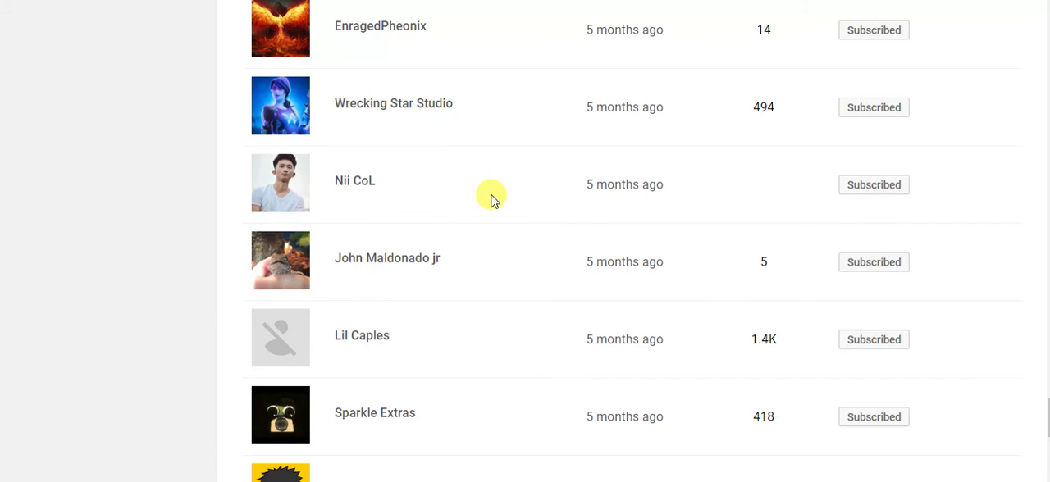
{"action": "scroll", "coordinate": [493, 199], "scroll_direction": "down", "scroll_amount": 3}
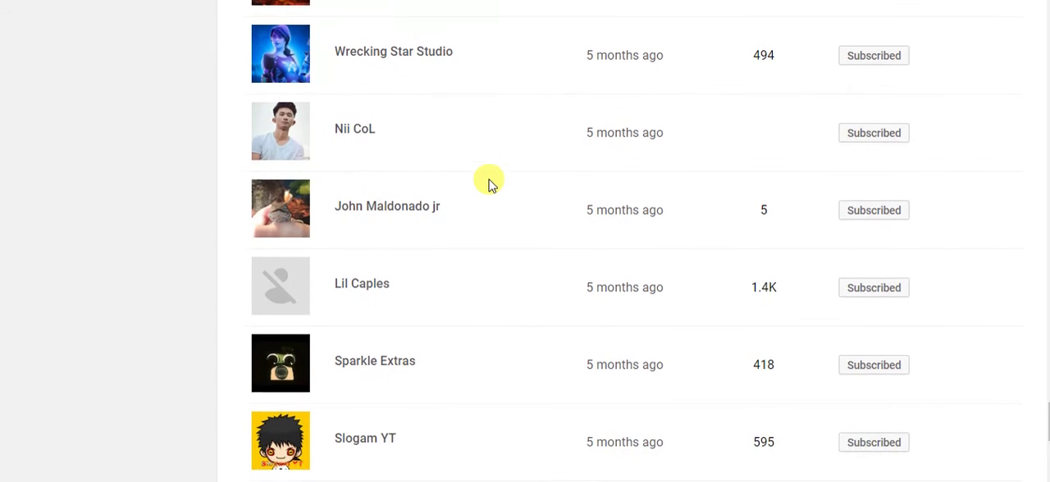
{"action": "scroll", "coordinate": [490, 188], "scroll_direction": "down", "scroll_amount": 2}
{"action": "scroll", "coordinate": [487, 172], "scroll_direction": "down", "scroll_amount": 1}
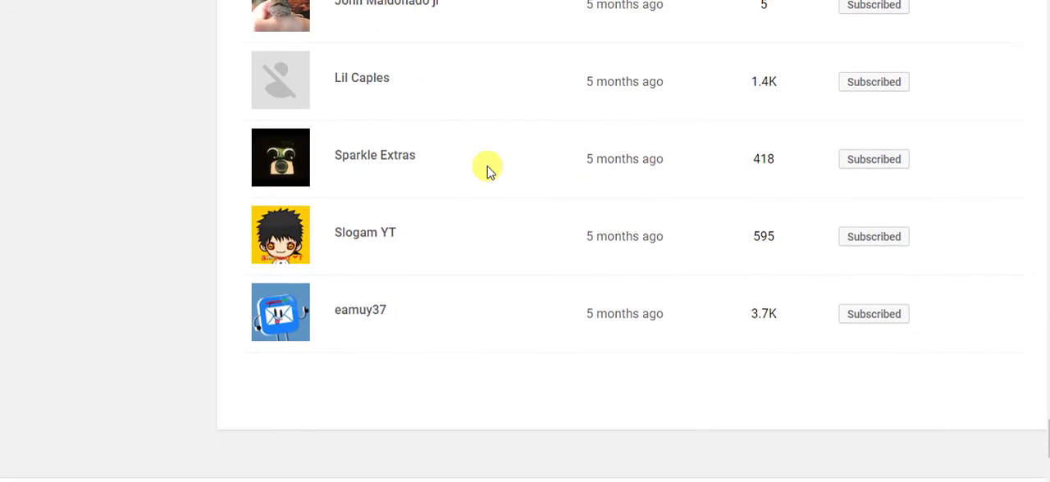
{"action": "scroll", "coordinate": [487, 172], "scroll_direction": "up", "scroll_amount": 2}
{"action": "scroll", "coordinate": [487, 168], "scroll_direction": "up", "scroll_amount": 1}
{"action": "scroll", "coordinate": [486, 168], "scroll_direction": "up", "scroll_amount": 2}
{"action": "scroll", "coordinate": [486, 168], "scroll_direction": "up", "scroll_amount": 1}
{"action": "scroll", "coordinate": [487, 169], "scroll_direction": "up", "scroll_amount": 1}
{"action": "scroll", "coordinate": [487, 168], "scroll_direction": "up", "scroll_amount": 1}
{"action": "scroll", "coordinate": [486, 168], "scroll_direction": "up", "scroll_amount": 1}
{"action": "scroll", "coordinate": [486, 168], "scroll_direction": "up", "scroll_amount": 1}
{"action": "scroll", "coordinate": [486, 168], "scroll_direction": "up", "scroll_amount": 1}
{"action": "scroll", "coordinate": [487, 168], "scroll_direction": "up", "scroll_amount": 1}
{"action": "scroll", "coordinate": [487, 168], "scroll_direction": "up", "scroll_amount": 2}
{"action": "scroll", "coordinate": [487, 168], "scroll_direction": "up", "scroll_amount": 2}
{"action": "scroll", "coordinate": [486, 168], "scroll_direction": "up", "scroll_amount": 1}
{"action": "scroll", "coordinate": [488, 156], "scroll_direction": "up", "scroll_amount": 1}
{"action": "scroll", "coordinate": [490, 152], "scroll_direction": "up", "scroll_amount": 1}
{"action": "scroll", "coordinate": [490, 152], "scroll_direction": "up", "scroll_amount": 1}
{"action": "scroll", "coordinate": [490, 151], "scroll_direction": "up", "scroll_amount": 1}
{"action": "scroll", "coordinate": [491, 152], "scroll_direction": "up", "scroll_amount": 1}
{"action": "scroll", "coordinate": [490, 152], "scroll_direction": "up", "scroll_amount": 1}
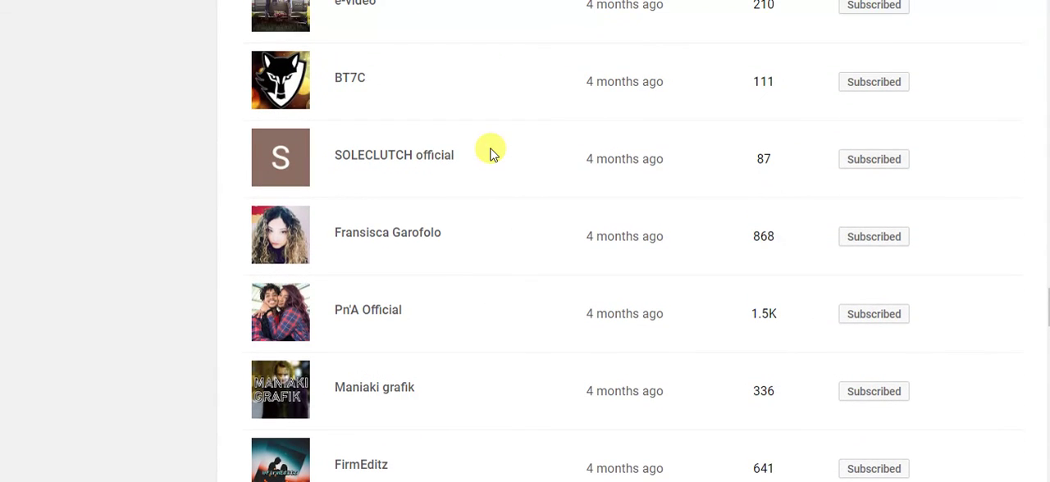
{"action": "scroll", "coordinate": [491, 151], "scroll_direction": "up", "scroll_amount": 1}
{"action": "scroll", "coordinate": [491, 151], "scroll_direction": "up", "scroll_amount": 1}
{"action": "scroll", "coordinate": [491, 152], "scroll_direction": "up", "scroll_amount": 1}
{"action": "scroll", "coordinate": [490, 152], "scroll_direction": "up", "scroll_amount": 1}
{"action": "scroll", "coordinate": [491, 152], "scroll_direction": "up", "scroll_amount": 2}
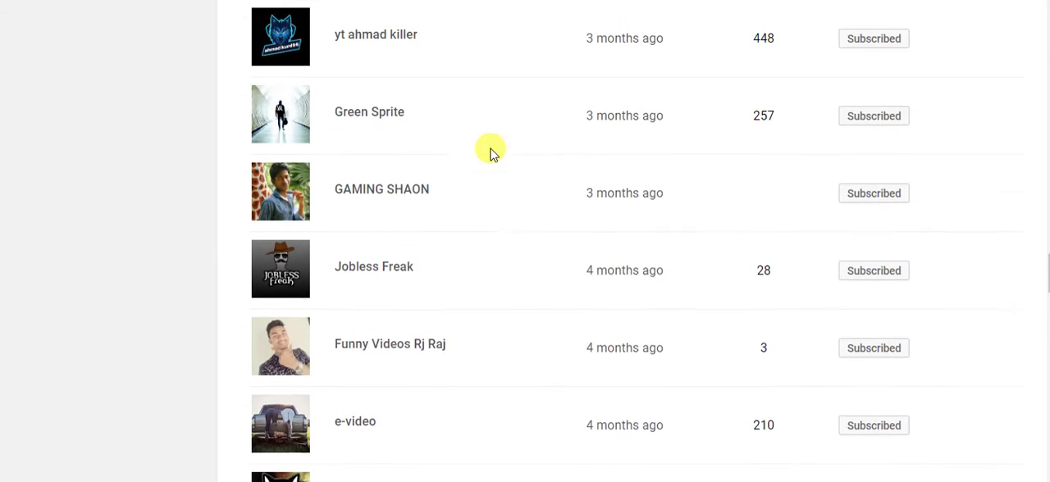
{"action": "scroll", "coordinate": [490, 152], "scroll_direction": "up", "scroll_amount": 1}
{"action": "scroll", "coordinate": [491, 152], "scroll_direction": "up", "scroll_amount": 1}
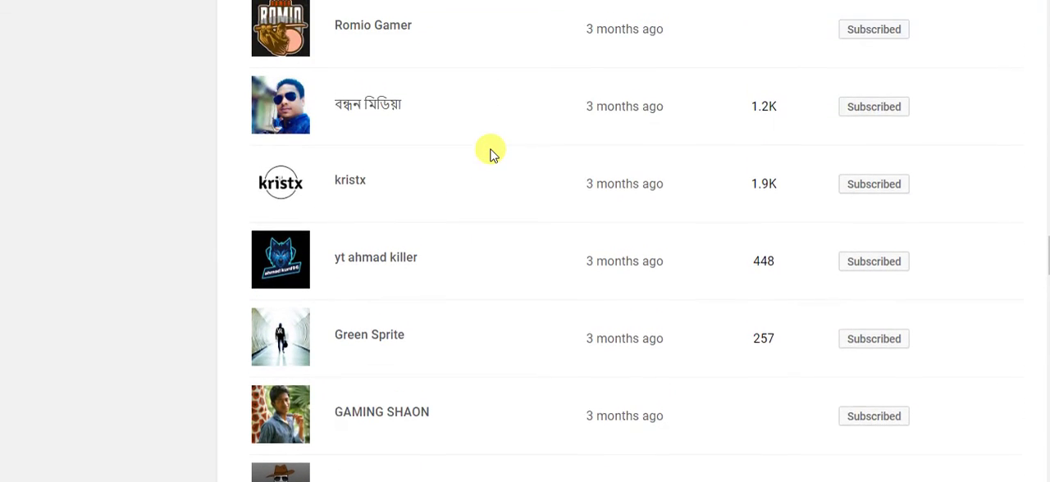
{"action": "scroll", "coordinate": [490, 152], "scroll_direction": "up", "scroll_amount": 1}
{"action": "scroll", "coordinate": [491, 152], "scroll_direction": "up", "scroll_amount": 1}
{"action": "scroll", "coordinate": [490, 152], "scroll_direction": "up", "scroll_amount": 1}
{"action": "scroll", "coordinate": [491, 152], "scroll_direction": "up", "scroll_amount": 1}
{"action": "scroll", "coordinate": [490, 152], "scroll_direction": "up", "scroll_amount": 1}
{"action": "scroll", "coordinate": [490, 152], "scroll_direction": "up", "scroll_amount": 1}
{"action": "scroll", "coordinate": [490, 152], "scroll_direction": "up", "scroll_amount": 1}
{"action": "scroll", "coordinate": [490, 152], "scroll_direction": "up", "scroll_amount": 1}
{"action": "scroll", "coordinate": [490, 152], "scroll_direction": "up", "scroll_amount": 1}
{"action": "scroll", "coordinate": [490, 152], "scroll_direction": "up", "scroll_amount": 1}
{"action": "scroll", "coordinate": [491, 152], "scroll_direction": "up", "scroll_amount": 1}
{"action": "scroll", "coordinate": [491, 152], "scroll_direction": "up", "scroll_amount": 1}
{"action": "scroll", "coordinate": [490, 152], "scroll_direction": "up", "scroll_amount": 1}
{"action": "scroll", "coordinate": [490, 151], "scroll_direction": "up", "scroll_amount": 1}
{"action": "scroll", "coordinate": [490, 151], "scroll_direction": "up", "scroll_amount": 1}
{"action": "scroll", "coordinate": [491, 152], "scroll_direction": "up", "scroll_amount": 1}
{"action": "scroll", "coordinate": [490, 151], "scroll_direction": "up", "scroll_amount": 1}
{"action": "scroll", "coordinate": [490, 152], "scroll_direction": "up", "scroll_amount": 1}
{"action": "scroll", "coordinate": [490, 152], "scroll_direction": "up", "scroll_amount": 1}
{"action": "scroll", "coordinate": [490, 152], "scroll_direction": "up", "scroll_amount": 1}
{"action": "scroll", "coordinate": [490, 152], "scroll_direction": "up", "scroll_amount": 1}
{"action": "scroll", "coordinate": [491, 152], "scroll_direction": "up", "scroll_amount": 1}
{"action": "scroll", "coordinate": [490, 152], "scroll_direction": "up", "scroll_amount": 1}
{"action": "scroll", "coordinate": [490, 152], "scroll_direction": "up", "scroll_amount": 1}
{"action": "scroll", "coordinate": [491, 151], "scroll_direction": "up", "scroll_amount": 1}
{"action": "scroll", "coordinate": [491, 152], "scroll_direction": "up", "scroll_amount": 1}
{"action": "scroll", "coordinate": [491, 152], "scroll_direction": "up", "scroll_amount": 1}
{"action": "scroll", "coordinate": [490, 152], "scroll_direction": "up", "scroll_amount": 1}
{"action": "scroll", "coordinate": [491, 152], "scroll_direction": "up", "scroll_amount": 1}
{"action": "scroll", "coordinate": [491, 152], "scroll_direction": "up", "scroll_amount": 1}
{"action": "scroll", "coordinate": [490, 152], "scroll_direction": "up", "scroll_amount": 1}
{"action": "scroll", "coordinate": [490, 152], "scroll_direction": "up", "scroll_amount": 1}
{"action": "scroll", "coordinate": [491, 152], "scroll_direction": "up", "scroll_amount": 1}
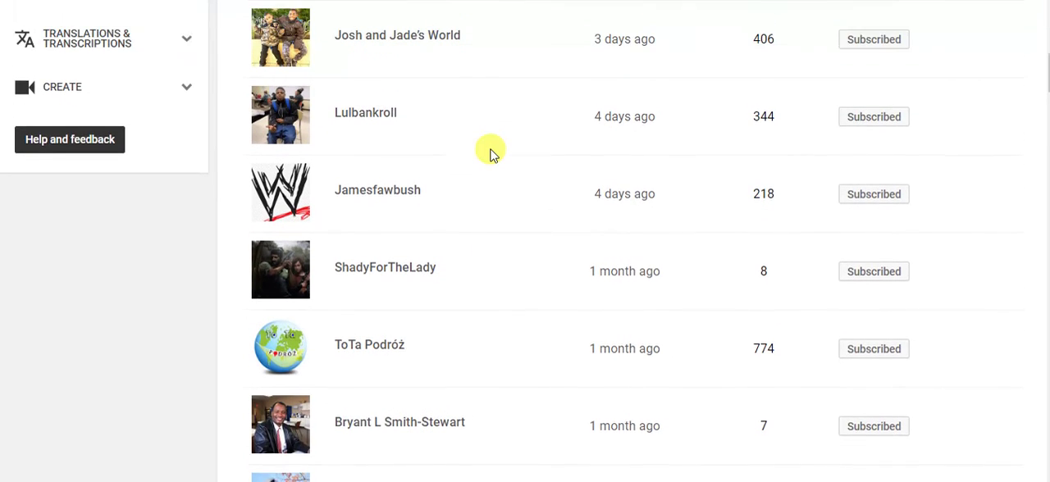
{"action": "scroll", "coordinate": [490, 151], "scroll_direction": "up", "scroll_amount": 1}
{"action": "scroll", "coordinate": [491, 152], "scroll_direction": "up", "scroll_amount": 1}
{"action": "scroll", "coordinate": [490, 152], "scroll_direction": "up", "scroll_amount": 1}
{"action": "scroll", "coordinate": [491, 152], "scroll_direction": "up", "scroll_amount": 1}
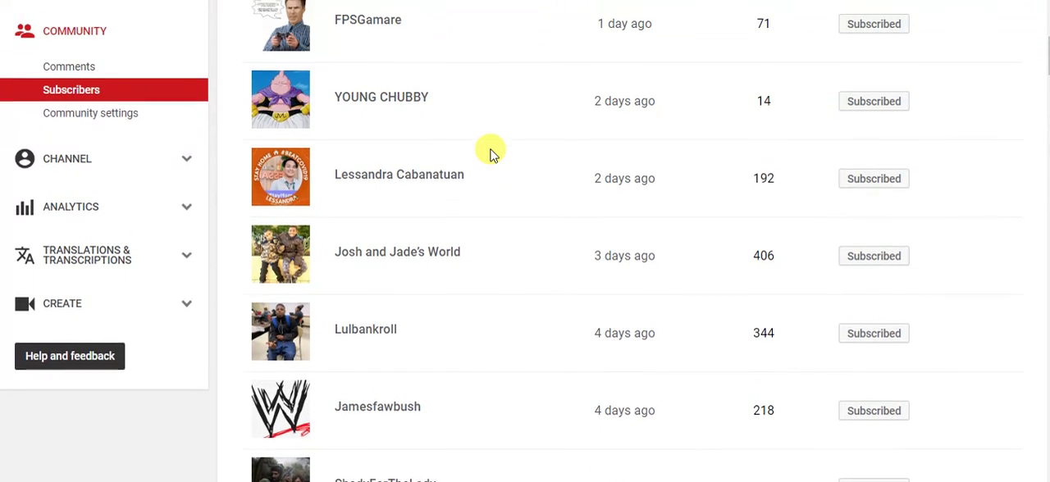
{"action": "scroll", "coordinate": [490, 152], "scroll_direction": "up", "scroll_amount": 1}
{"action": "scroll", "coordinate": [490, 152], "scroll_direction": "up", "scroll_amount": 1}
{"action": "scroll", "coordinate": [491, 152], "scroll_direction": "up", "scroll_amount": 1}
{"action": "scroll", "coordinate": [491, 152], "scroll_direction": "up", "scroll_amount": 1}
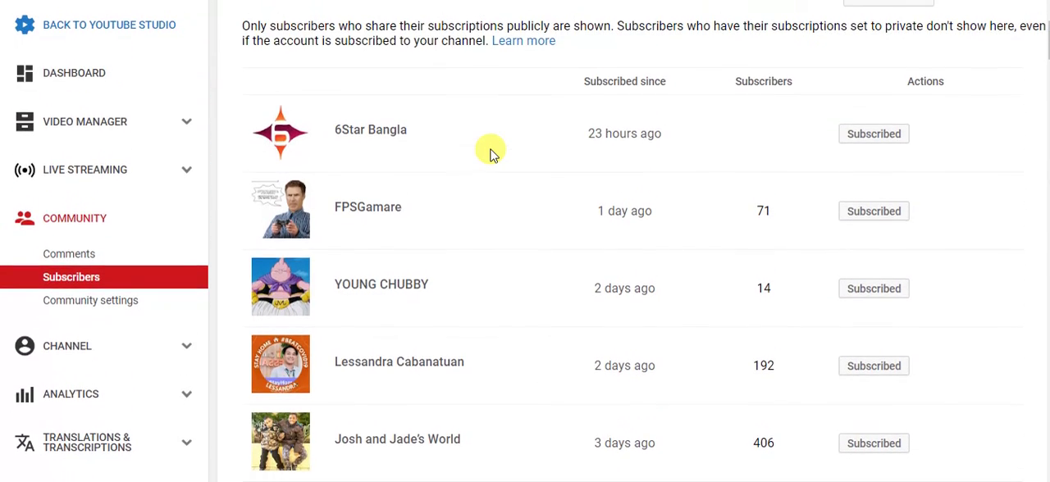
{"action": "scroll", "coordinate": [490, 152], "scroll_direction": "up", "scroll_amount": 2}
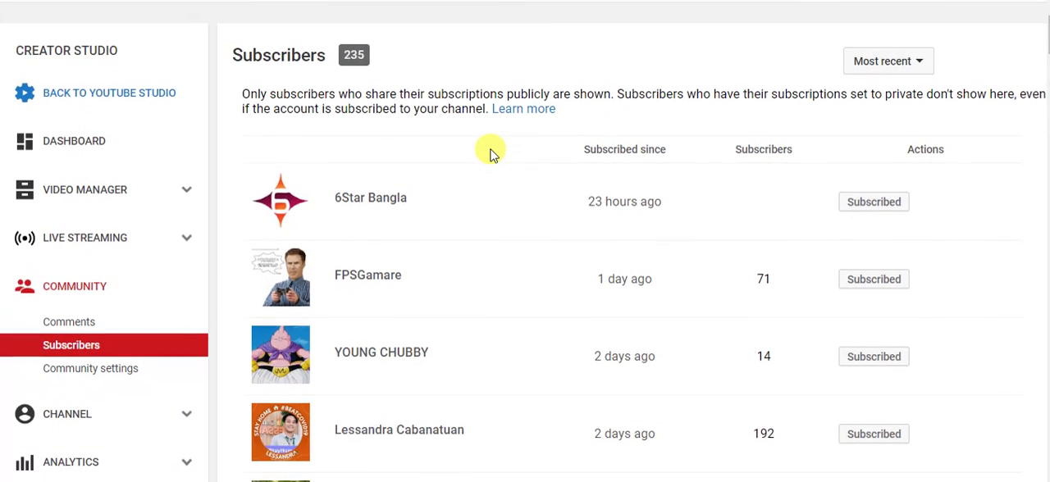
{"action": "scroll", "coordinate": [490, 152], "scroll_direction": "up", "scroll_amount": 1}
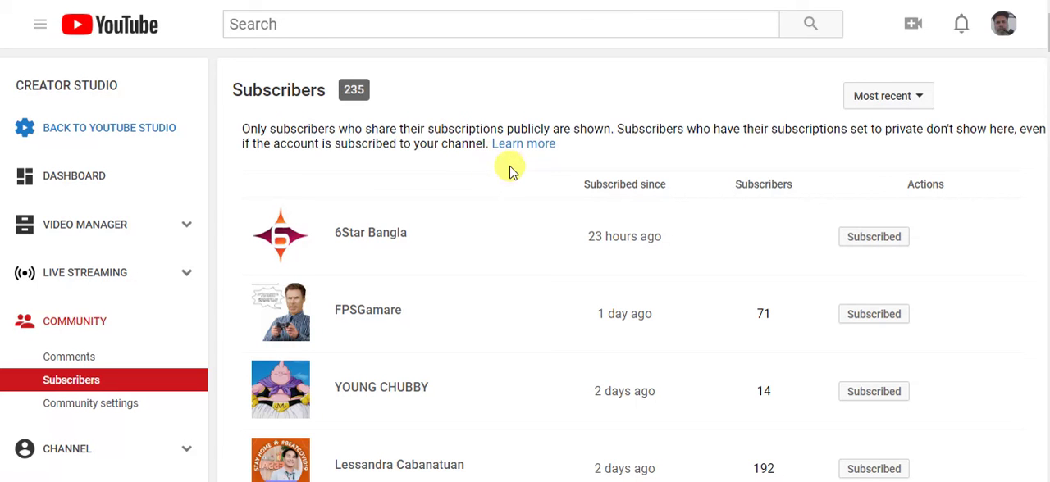
{"action": "scroll", "coordinate": [507, 167], "scroll_direction": "down", "scroll_amount": 1}
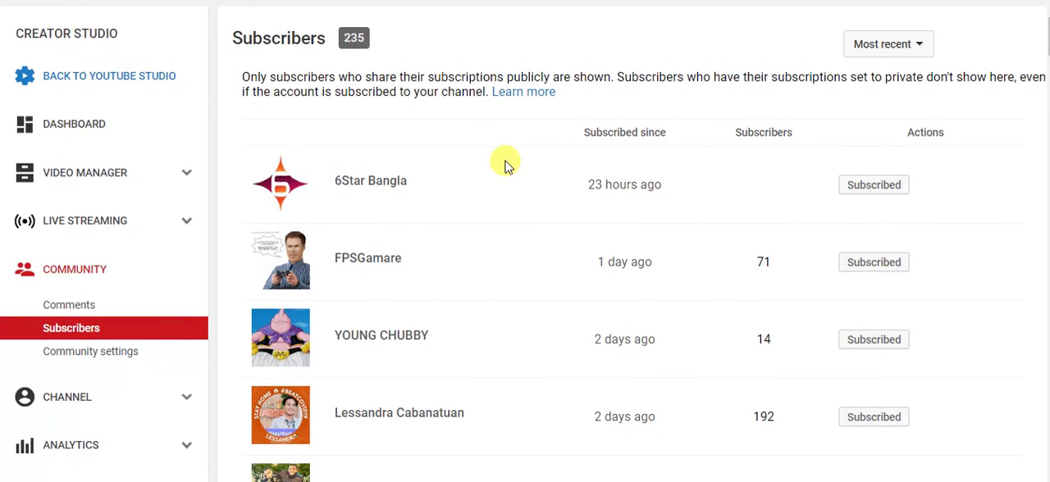
{"action": "scroll", "coordinate": [505, 163], "scroll_direction": "down", "scroll_amount": 1}
{"action": "scroll", "coordinate": [505, 162], "scroll_direction": "down", "scroll_amount": 1}
{"action": "scroll", "coordinate": [505, 163], "scroll_direction": "down", "scroll_amount": 1}
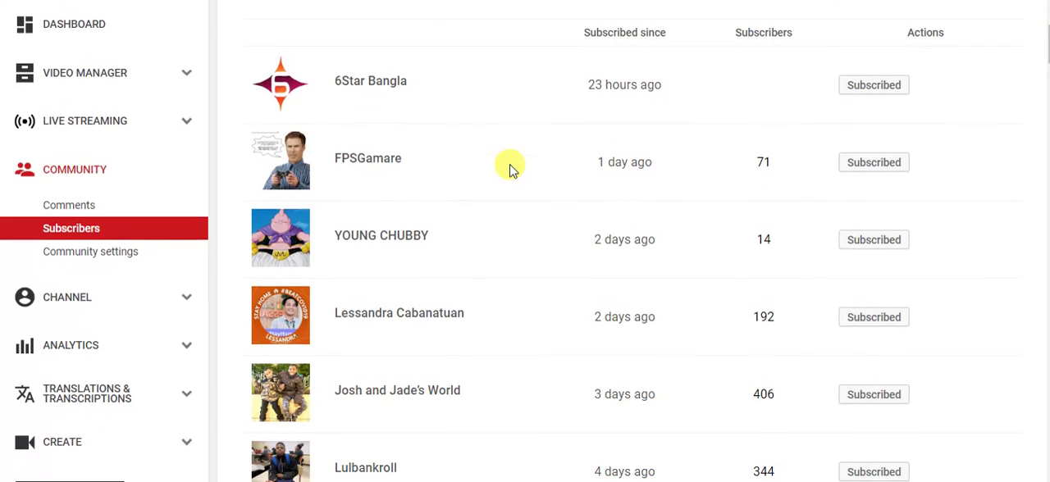
{"action": "scroll", "coordinate": [506, 164], "scroll_direction": "down", "scroll_amount": 1}
{"action": "scroll", "coordinate": [507, 163], "scroll_direction": "down", "scroll_amount": 2}
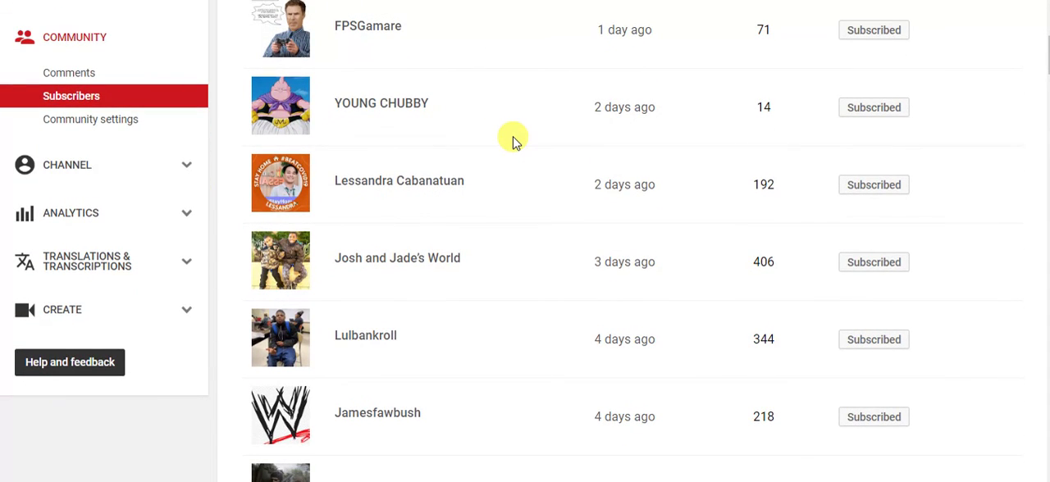
{"action": "scroll", "coordinate": [511, 140], "scroll_direction": "down", "scroll_amount": 2}
{"action": "scroll", "coordinate": [511, 139], "scroll_direction": "down", "scroll_amount": 2}
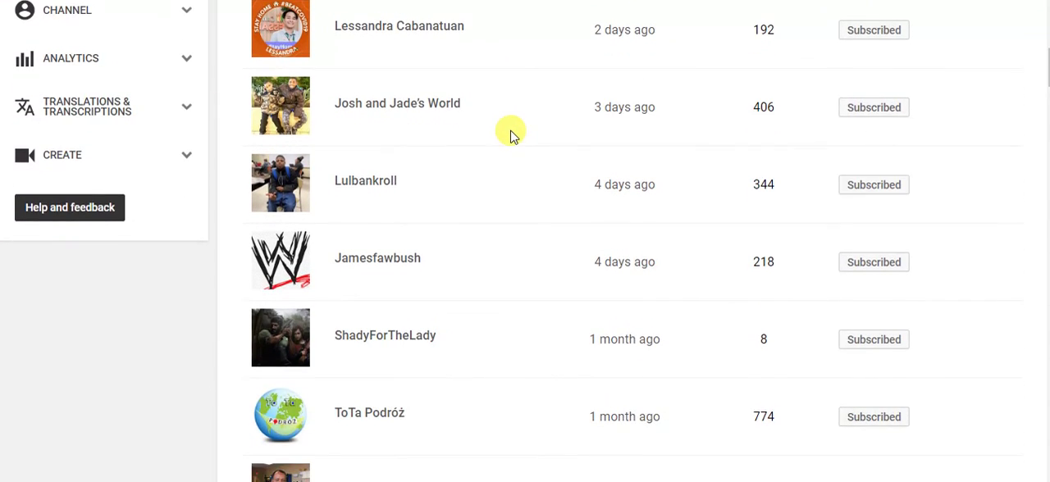
{"action": "scroll", "coordinate": [511, 133], "scroll_direction": "down", "scroll_amount": 2}
{"action": "scroll", "coordinate": [508, 130], "scroll_direction": "down", "scroll_amount": 2}
{"action": "scroll", "coordinate": [507, 127], "scroll_direction": "down", "scroll_amount": 1}
{"action": "scroll", "coordinate": [506, 125], "scroll_direction": "down", "scroll_amount": 1}
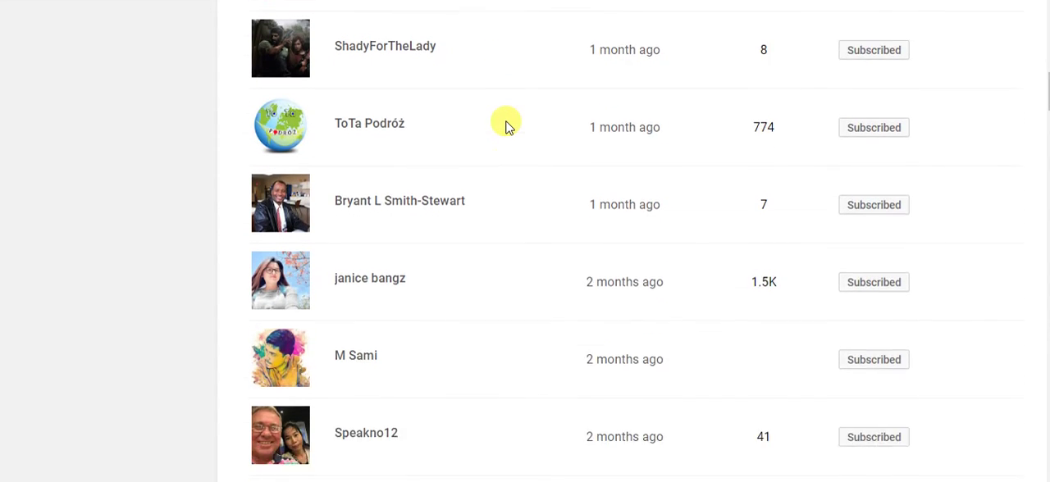
{"action": "scroll", "coordinate": [506, 124], "scroll_direction": "down", "scroll_amount": 1}
{"action": "scroll", "coordinate": [506, 124], "scroll_direction": "down", "scroll_amount": 1}
{"action": "scroll", "coordinate": [506, 125], "scroll_direction": "down", "scroll_amount": 1}
{"action": "scroll", "coordinate": [506, 125], "scroll_direction": "down", "scroll_amount": 1}
{"action": "scroll", "coordinate": [506, 124], "scroll_direction": "down", "scroll_amount": 2}
{"action": "scroll", "coordinate": [506, 124], "scroll_direction": "down", "scroll_amount": 1}
{"action": "scroll", "coordinate": [506, 125], "scroll_direction": "down", "scroll_amount": 1}
{"action": "scroll", "coordinate": [506, 123], "scroll_direction": "down", "scroll_amount": 1}
{"action": "scroll", "coordinate": [507, 121], "scroll_direction": "down", "scroll_amount": 1}
{"action": "scroll", "coordinate": [525, 102], "scroll_direction": "down", "scroll_amount": 1}
{"action": "scroll", "coordinate": [525, 100], "scroll_direction": "down", "scroll_amount": 1}
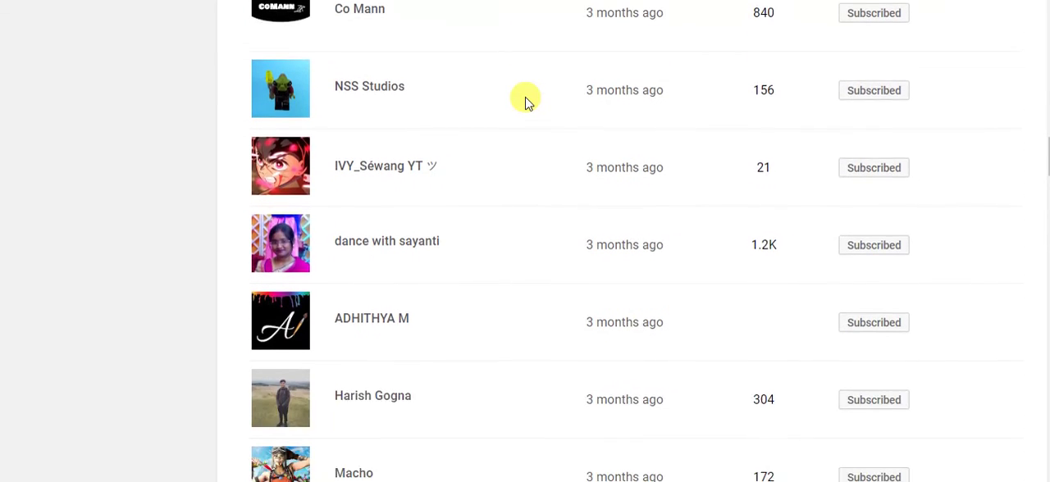
{"action": "scroll", "coordinate": [525, 100], "scroll_direction": "down", "scroll_amount": 1}
{"action": "scroll", "coordinate": [526, 90], "scroll_direction": "down", "scroll_amount": 1}
{"action": "scroll", "coordinate": [529, 85], "scroll_direction": "down", "scroll_amount": 1}
{"action": "scroll", "coordinate": [528, 85], "scroll_direction": "down", "scroll_amount": 1}
{"action": "scroll", "coordinate": [528, 85], "scroll_direction": "down", "scroll_amount": 1}
{"action": "scroll", "coordinate": [528, 86], "scroll_direction": "down", "scroll_amount": 1}
{"action": "scroll", "coordinate": [534, 83], "scroll_direction": "down", "scroll_amount": 1}
{"action": "scroll", "coordinate": [538, 82], "scroll_direction": "down", "scroll_amount": 1}
{"action": "scroll", "coordinate": [542, 85], "scroll_direction": "down", "scroll_amount": 1}
{"action": "scroll", "coordinate": [545, 90], "scroll_direction": "down", "scroll_amount": 1}
{"action": "scroll", "coordinate": [552, 104], "scroll_direction": "down", "scroll_amount": 1}
{"action": "scroll", "coordinate": [554, 109], "scroll_direction": "down", "scroll_amount": 1}
{"action": "scroll", "coordinate": [558, 123], "scroll_direction": "down", "scroll_amount": 1}
{"action": "scroll", "coordinate": [559, 131], "scroll_direction": "down", "scroll_amount": 1}
{"action": "scroll", "coordinate": [561, 136], "scroll_direction": "down", "scroll_amount": 1}
{"action": "scroll", "coordinate": [560, 136], "scroll_direction": "down", "scroll_amount": 1}
{"action": "scroll", "coordinate": [561, 138], "scroll_direction": "down", "scroll_amount": 1}
{"action": "scroll", "coordinate": [561, 140], "scroll_direction": "down", "scroll_amount": 1}
{"action": "scroll", "coordinate": [562, 142], "scroll_direction": "down", "scroll_amount": 1}
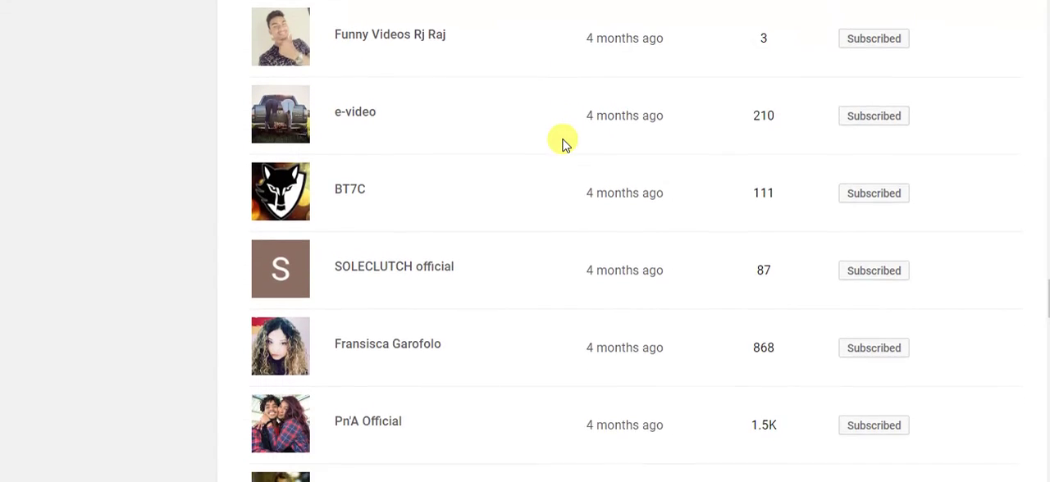
{"action": "scroll", "coordinate": [563, 142], "scroll_direction": "down", "scroll_amount": 1}
{"action": "scroll", "coordinate": [562, 141], "scroll_direction": "down", "scroll_amount": 1}
{"action": "scroll", "coordinate": [563, 140], "scroll_direction": "down", "scroll_amount": 1}
{"action": "scroll", "coordinate": [562, 138], "scroll_direction": "down", "scroll_amount": 1}
{"action": "scroll", "coordinate": [562, 136], "scroll_direction": "down", "scroll_amount": 1}
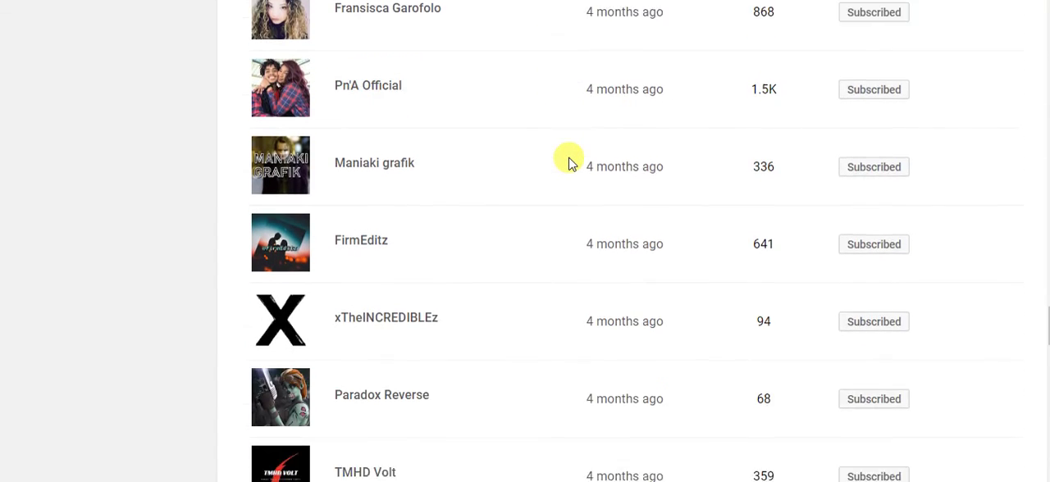
{"action": "scroll", "coordinate": [566, 147], "scroll_direction": "down", "scroll_amount": 1}
{"action": "scroll", "coordinate": [568, 154], "scroll_direction": "down", "scroll_amount": 1}
{"action": "scroll", "coordinate": [569, 160], "scroll_direction": "down", "scroll_amount": 1}
{"action": "scroll", "coordinate": [568, 160], "scroll_direction": "down", "scroll_amount": 1}
{"action": "scroll", "coordinate": [569, 160], "scroll_direction": "down", "scroll_amount": 1}
{"action": "scroll", "coordinate": [568, 159], "scroll_direction": "down", "scroll_amount": 1}
{"action": "scroll", "coordinate": [569, 160], "scroll_direction": "down", "scroll_amount": 1}
{"action": "scroll", "coordinate": [569, 161], "scroll_direction": "down", "scroll_amount": 1}
{"action": "scroll", "coordinate": [568, 161], "scroll_direction": "down", "scroll_amount": 1}
{"action": "scroll", "coordinate": [569, 160], "scroll_direction": "down", "scroll_amount": 1}
{"action": "scroll", "coordinate": [568, 160], "scroll_direction": "down", "scroll_amount": 1}
{"action": "scroll", "coordinate": [568, 161], "scroll_direction": "down", "scroll_amount": 1}
{"action": "scroll", "coordinate": [566, 156], "scroll_direction": "down", "scroll_amount": 1}
{"action": "scroll", "coordinate": [554, 131], "scroll_direction": "down", "scroll_amount": 1}
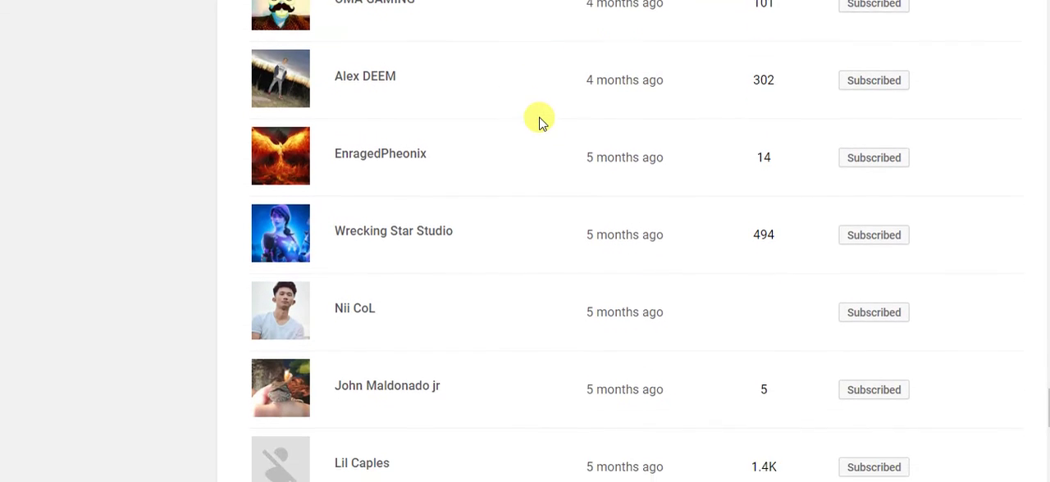
{"action": "scroll", "coordinate": [549, 128], "scroll_direction": "down", "scroll_amount": 1}
{"action": "scroll", "coordinate": [546, 123], "scroll_direction": "down", "scroll_amount": 1}
{"action": "scroll", "coordinate": [541, 121], "scroll_direction": "down", "scroll_amount": 1}
{"action": "scroll", "coordinate": [542, 121], "scroll_direction": "down", "scroll_amount": 1}
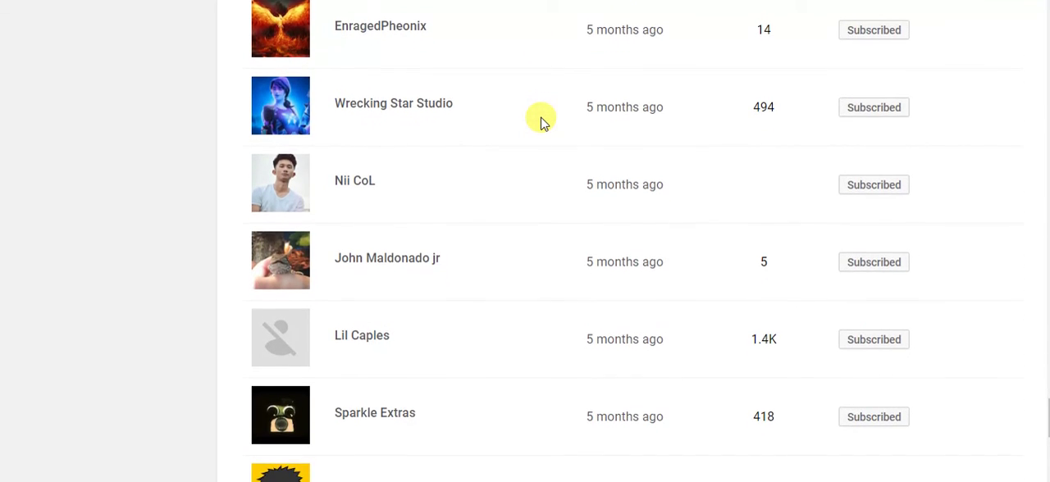
{"action": "scroll", "coordinate": [541, 120], "scroll_direction": "down", "scroll_amount": 1}
{"action": "scroll", "coordinate": [542, 120], "scroll_direction": "down", "scroll_amount": 1}
{"action": "scroll", "coordinate": [541, 120], "scroll_direction": "down", "scroll_amount": 1}
{"action": "scroll", "coordinate": [541, 121], "scroll_direction": "down", "scroll_amount": 1}
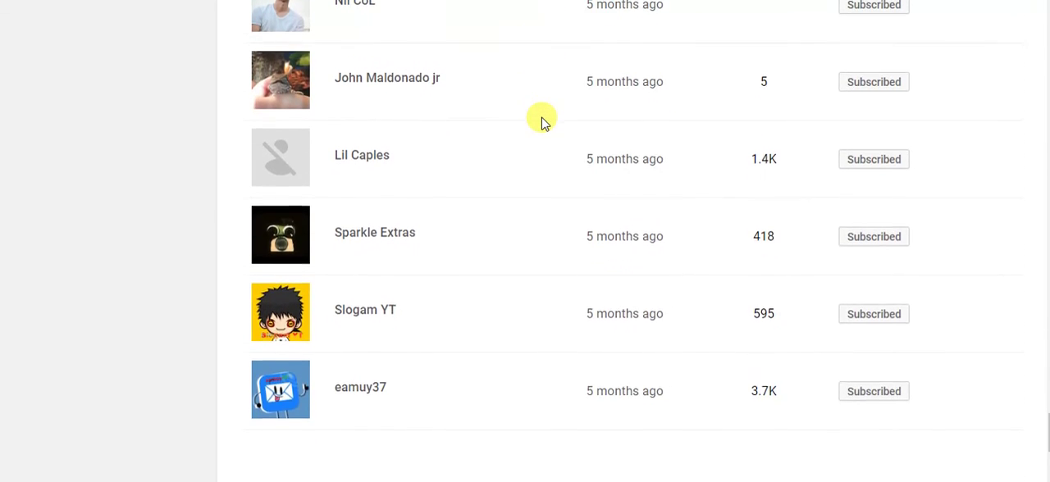
{"action": "scroll", "coordinate": [547, 123], "scroll_direction": "up", "scroll_amount": 1}
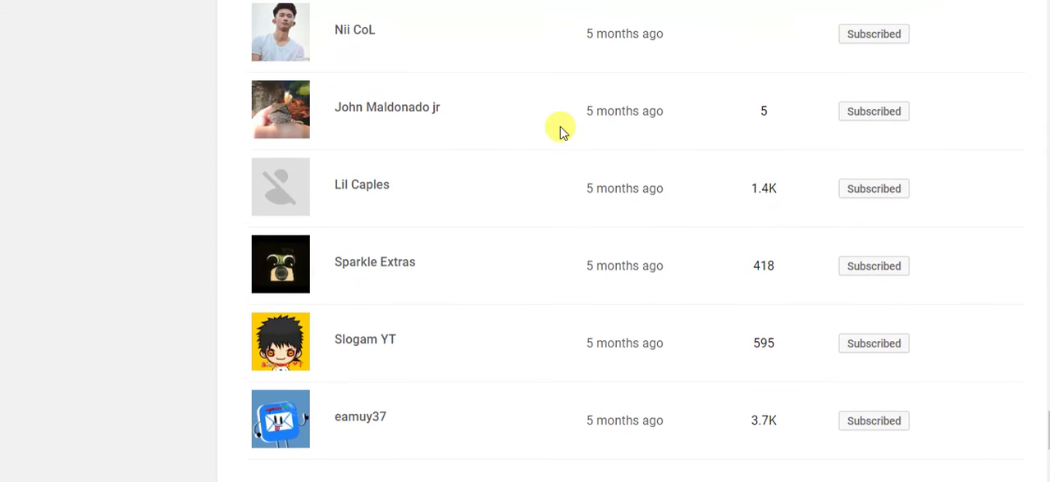
{"action": "scroll", "coordinate": [562, 132], "scroll_direction": "up", "scroll_amount": 1}
{"action": "scroll", "coordinate": [556, 130], "scroll_direction": "up", "scroll_amount": 1}
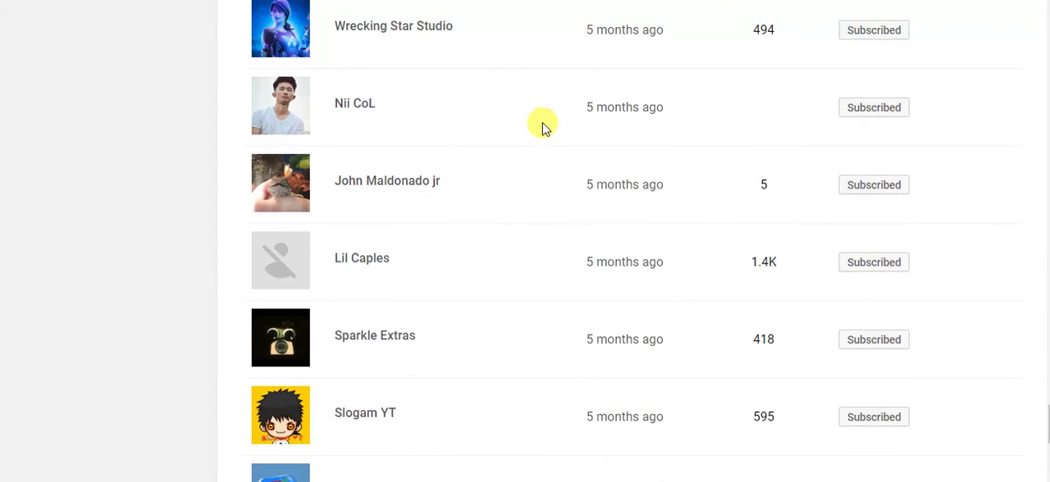
{"action": "scroll", "coordinate": [545, 123], "scroll_direction": "up", "scroll_amount": 1}
{"action": "scroll", "coordinate": [538, 125], "scroll_direction": "up", "scroll_amount": 1}
{"action": "scroll", "coordinate": [537, 125], "scroll_direction": "up", "scroll_amount": 1}
{"action": "scroll", "coordinate": [538, 124], "scroll_direction": "up", "scroll_amount": 1}
{"action": "scroll", "coordinate": [535, 125], "scroll_direction": "up", "scroll_amount": 1}
{"action": "scroll", "coordinate": [533, 125], "scroll_direction": "up", "scroll_amount": 1}
{"action": "scroll", "coordinate": [534, 124], "scroll_direction": "up", "scroll_amount": 1}
{"action": "scroll", "coordinate": [533, 125], "scroll_direction": "up", "scroll_amount": 1}
{"action": "scroll", "coordinate": [533, 125], "scroll_direction": "up", "scroll_amount": 1}
{"action": "scroll", "coordinate": [533, 124], "scroll_direction": "up", "scroll_amount": 1}
{"action": "scroll", "coordinate": [533, 124], "scroll_direction": "up", "scroll_amount": 1}
{"action": "scroll", "coordinate": [512, 122], "scroll_direction": "up", "scroll_amount": 1}
{"action": "scroll", "coordinate": [509, 119], "scroll_direction": "up", "scroll_amount": 1}
{"action": "scroll", "coordinate": [505, 117], "scroll_direction": "up", "scroll_amount": 1}
{"action": "scroll", "coordinate": [504, 117], "scroll_direction": "up", "scroll_amount": 1}
{"action": "scroll", "coordinate": [505, 118], "scroll_direction": "up", "scroll_amount": 1}
{"action": "scroll", "coordinate": [504, 117], "scroll_direction": "up", "scroll_amount": 1}
{"action": "scroll", "coordinate": [504, 117], "scroll_direction": "up", "scroll_amount": 1}
{"action": "scroll", "coordinate": [504, 117], "scroll_direction": "up", "scroll_amount": 1}
{"action": "scroll", "coordinate": [504, 117], "scroll_direction": "up", "scroll_amount": 1}
{"action": "scroll", "coordinate": [505, 118], "scroll_direction": "up", "scroll_amount": 1}
{"action": "scroll", "coordinate": [504, 118], "scroll_direction": "up", "scroll_amount": 1}
{"action": "scroll", "coordinate": [504, 117], "scroll_direction": "up", "scroll_amount": 1}
{"action": "scroll", "coordinate": [504, 117], "scroll_direction": "up", "scroll_amount": 1}
{"action": "scroll", "coordinate": [505, 118], "scroll_direction": "up", "scroll_amount": 1}
{"action": "scroll", "coordinate": [505, 118], "scroll_direction": "up", "scroll_amount": 1}
{"action": "scroll", "coordinate": [500, 117], "scroll_direction": "up", "scroll_amount": 1}
{"action": "scroll", "coordinate": [492, 115], "scroll_direction": "up", "scroll_amount": 1}
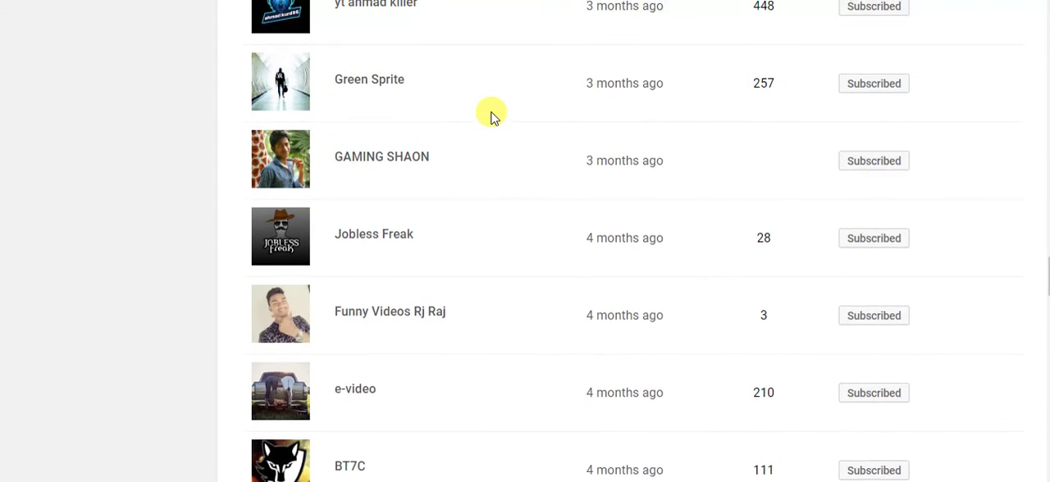
{"action": "scroll", "coordinate": [492, 114], "scroll_direction": "up", "scroll_amount": 1}
{"action": "scroll", "coordinate": [492, 114], "scroll_direction": "up", "scroll_amount": 1}
{"action": "scroll", "coordinate": [492, 114], "scroll_direction": "up", "scroll_amount": 1}
{"action": "scroll", "coordinate": [492, 114], "scroll_direction": "up", "scroll_amount": 1}
{"action": "scroll", "coordinate": [492, 114], "scroll_direction": "up", "scroll_amount": 1}
{"action": "scroll", "coordinate": [492, 114], "scroll_direction": "up", "scroll_amount": 1}
{"action": "scroll", "coordinate": [492, 114], "scroll_direction": "up", "scroll_amount": 1}
{"action": "scroll", "coordinate": [492, 114], "scroll_direction": "up", "scroll_amount": 1}
{"action": "scroll", "coordinate": [492, 114], "scroll_direction": "up", "scroll_amount": 1}
{"action": "scroll", "coordinate": [493, 114], "scroll_direction": "up", "scroll_amount": 1}
{"action": "scroll", "coordinate": [492, 114], "scroll_direction": "up", "scroll_amount": 1}
{"action": "scroll", "coordinate": [492, 114], "scroll_direction": "up", "scroll_amount": 1}
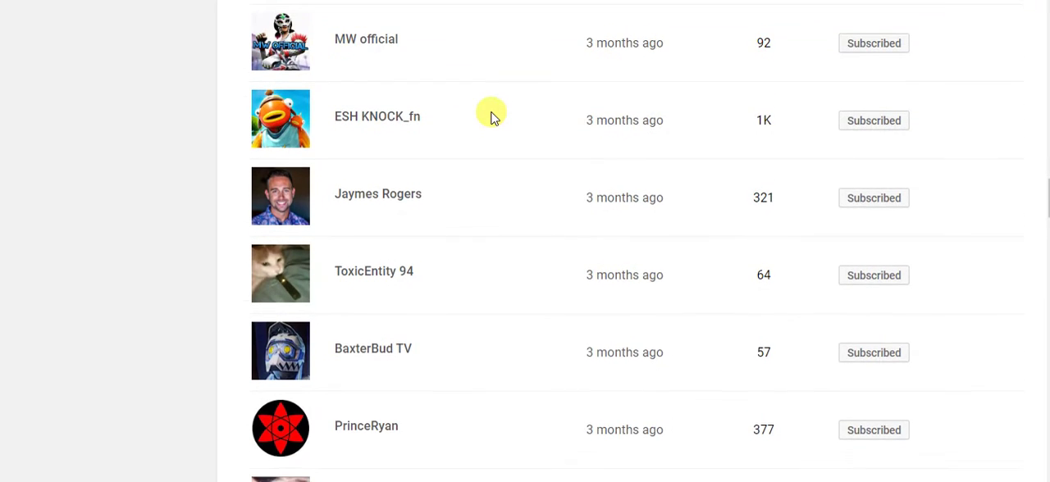
{"action": "scroll", "coordinate": [492, 115], "scroll_direction": "up", "scroll_amount": 1}
{"action": "scroll", "coordinate": [492, 114], "scroll_direction": "up", "scroll_amount": 1}
{"action": "scroll", "coordinate": [492, 114], "scroll_direction": "up", "scroll_amount": 1}
{"action": "scroll", "coordinate": [492, 114], "scroll_direction": "up", "scroll_amount": 1}
{"action": "scroll", "coordinate": [492, 114], "scroll_direction": "up", "scroll_amount": 1}
{"action": "scroll", "coordinate": [492, 114], "scroll_direction": "up", "scroll_amount": 1}
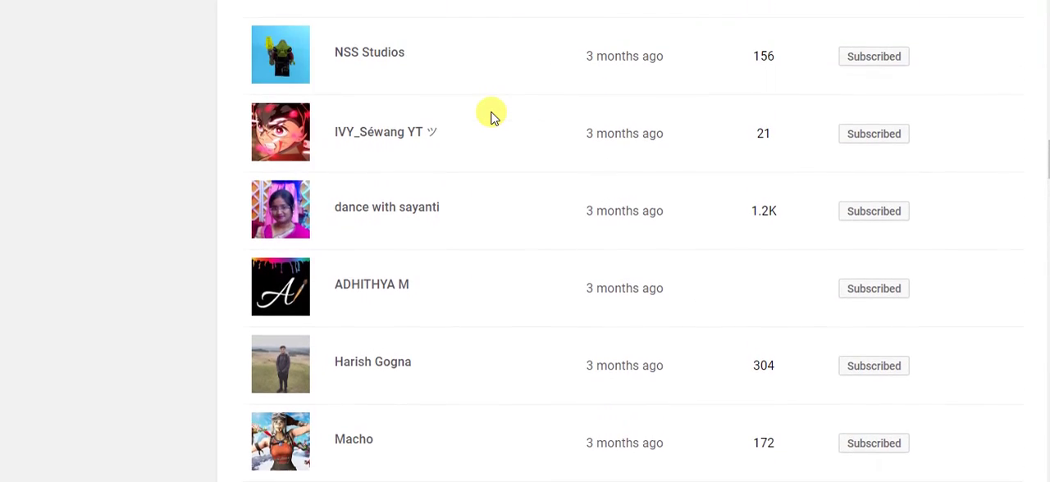
{"action": "scroll", "coordinate": [492, 114], "scroll_direction": "up", "scroll_amount": 1}
{"action": "scroll", "coordinate": [492, 114], "scroll_direction": "up", "scroll_amount": 1}
{"action": "scroll", "coordinate": [492, 114], "scroll_direction": "up", "scroll_amount": 1}
{"action": "scroll", "coordinate": [492, 114], "scroll_direction": "up", "scroll_amount": 1}
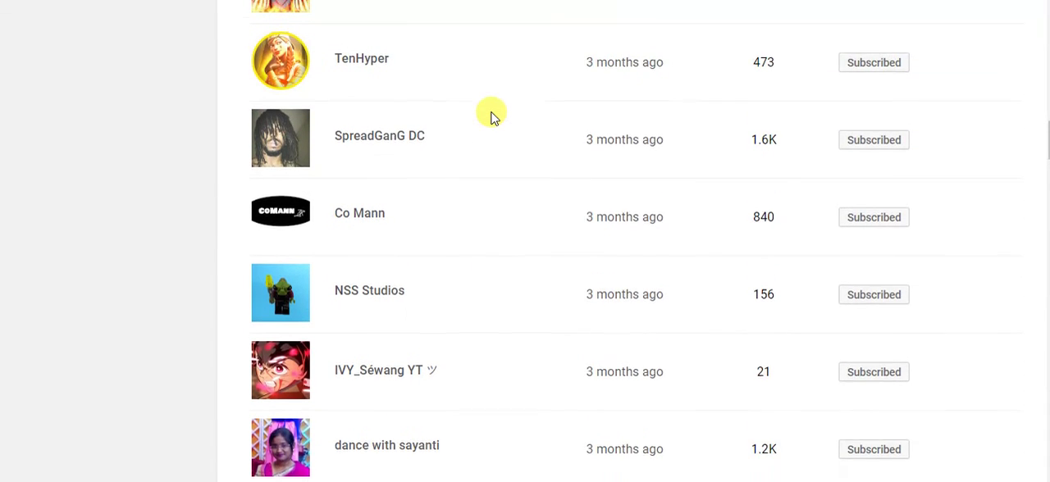
{"action": "scroll", "coordinate": [492, 114], "scroll_direction": "up", "scroll_amount": 1}
{"action": "scroll", "coordinate": [493, 114], "scroll_direction": "up", "scroll_amount": 1}
{"action": "scroll", "coordinate": [492, 114], "scroll_direction": "up", "scroll_amount": 1}
{"action": "scroll", "coordinate": [492, 114], "scroll_direction": "up", "scroll_amount": 1}
{"action": "scroll", "coordinate": [492, 114], "scroll_direction": "up", "scroll_amount": 1}
{"action": "scroll", "coordinate": [493, 114], "scroll_direction": "up", "scroll_amount": 1}
{"action": "scroll", "coordinate": [492, 114], "scroll_direction": "up", "scroll_amount": 1}
{"action": "scroll", "coordinate": [492, 114], "scroll_direction": "up", "scroll_amount": 1}
{"action": "scroll", "coordinate": [492, 114], "scroll_direction": "up", "scroll_amount": 1}
{"action": "scroll", "coordinate": [492, 114], "scroll_direction": "up", "scroll_amount": 1}
{"action": "scroll", "coordinate": [492, 114], "scroll_direction": "up", "scroll_amount": 1}
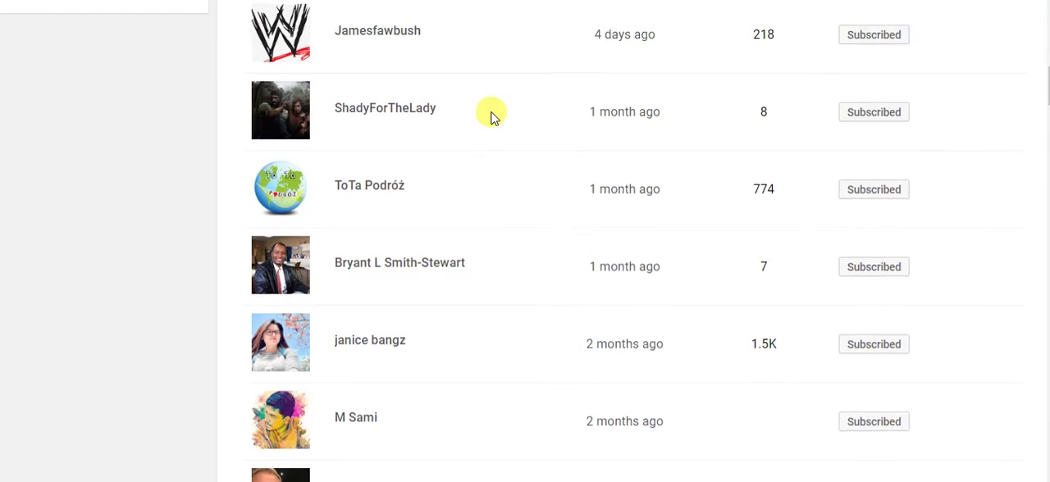
{"action": "scroll", "coordinate": [492, 114], "scroll_direction": "up", "scroll_amount": 1}
{"action": "scroll", "coordinate": [493, 114], "scroll_direction": "up", "scroll_amount": 1}
{"action": "scroll", "coordinate": [492, 114], "scroll_direction": "up", "scroll_amount": 1}
{"action": "scroll", "coordinate": [492, 114], "scroll_direction": "up", "scroll_amount": 1}
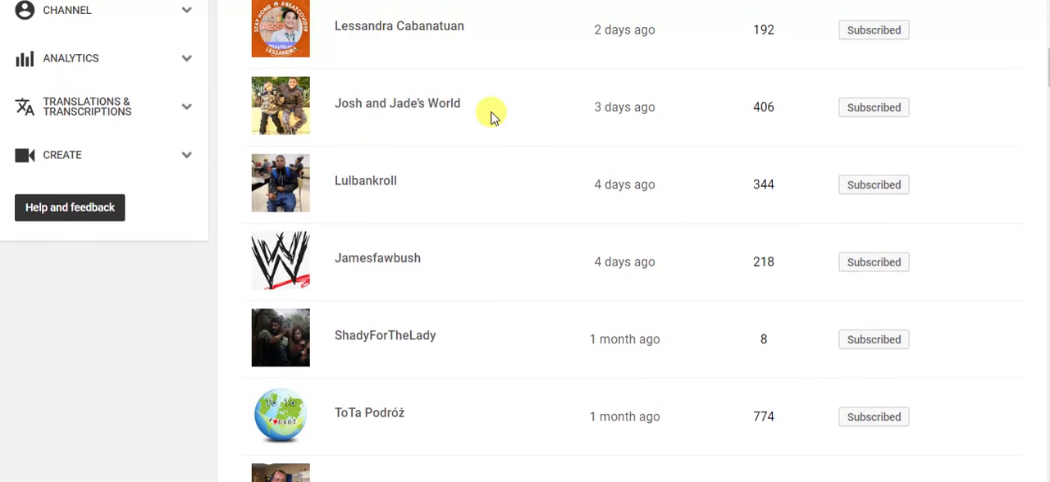
{"action": "scroll", "coordinate": [492, 114], "scroll_direction": "up", "scroll_amount": 1}
{"action": "scroll", "coordinate": [492, 114], "scroll_direction": "up", "scroll_amount": 1}
{"action": "scroll", "coordinate": [492, 114], "scroll_direction": "up", "scroll_amount": 1}
{"action": "scroll", "coordinate": [492, 114], "scroll_direction": "up", "scroll_amount": 1}
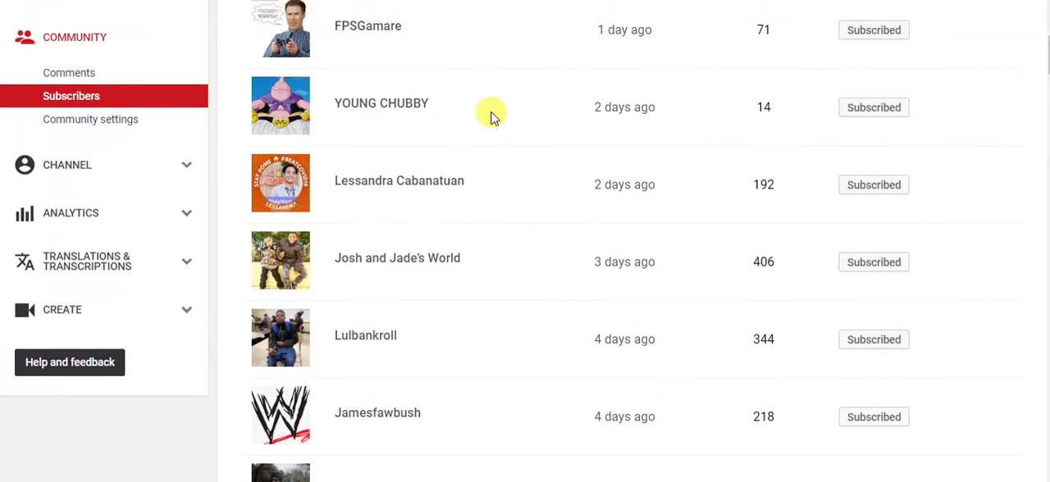
{"action": "scroll", "coordinate": [492, 114], "scroll_direction": "up", "scroll_amount": 1}
{"action": "scroll", "coordinate": [492, 114], "scroll_direction": "up", "scroll_amount": 1}
{"action": "scroll", "coordinate": [492, 114], "scroll_direction": "up", "scroll_amount": 1}
{"action": "scroll", "coordinate": [492, 114], "scroll_direction": "up", "scroll_amount": 1}
{"action": "scroll", "coordinate": [492, 114], "scroll_direction": "up", "scroll_amount": 1}
{"action": "scroll", "coordinate": [493, 114], "scroll_direction": "up", "scroll_amount": 1}
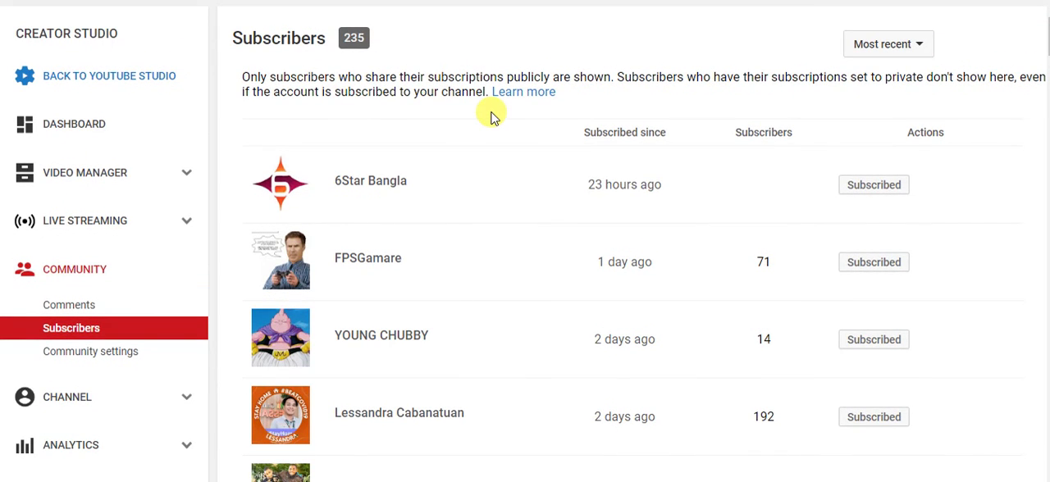